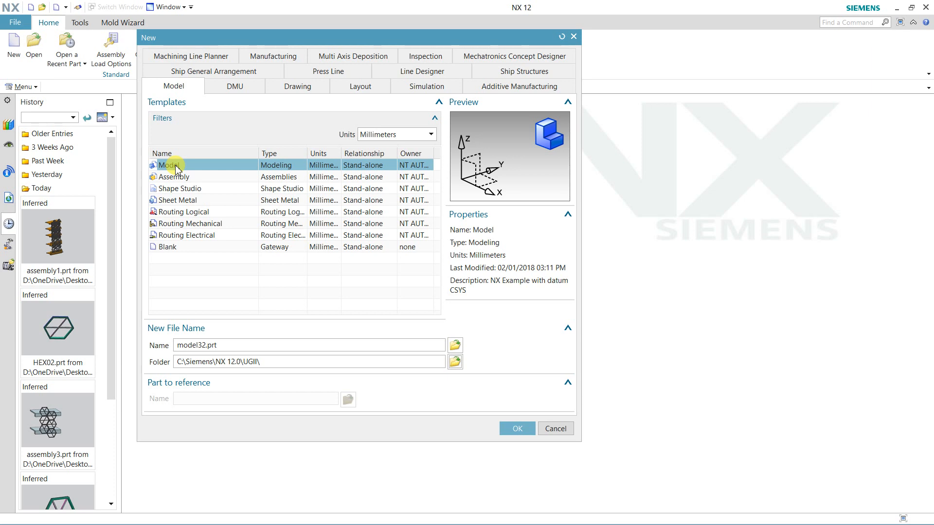
Examine the model templates one by one, including Assembly, Shape Studio, Sheet Metal, the Routing types and Blank
left_click(175, 178)
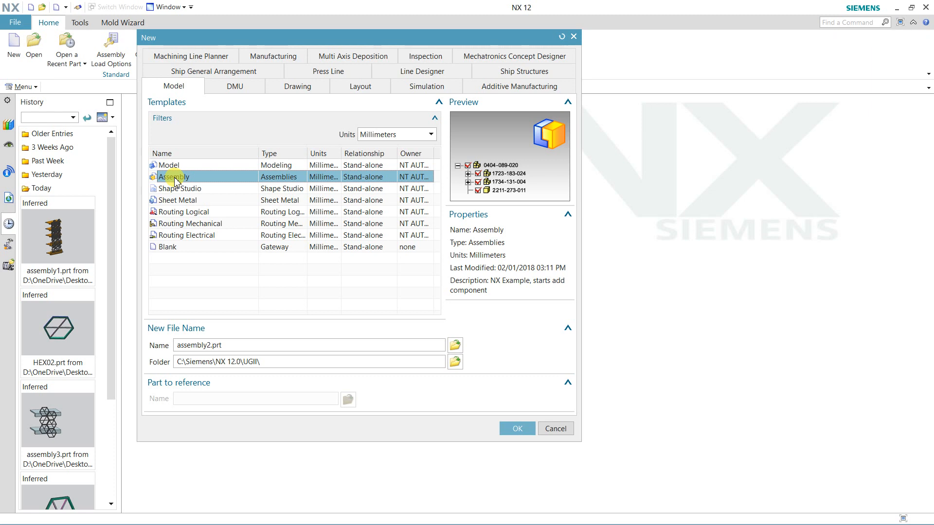
left_click(174, 191)
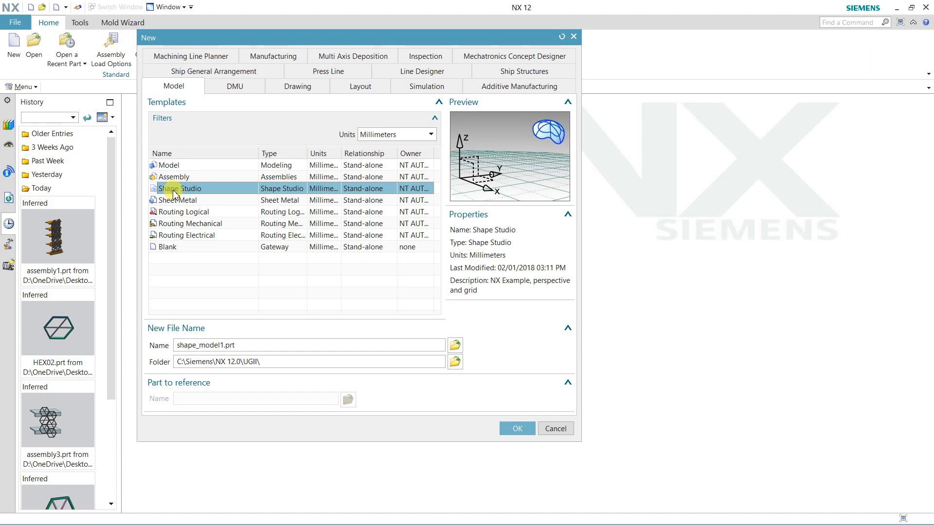
left_click(198, 166)
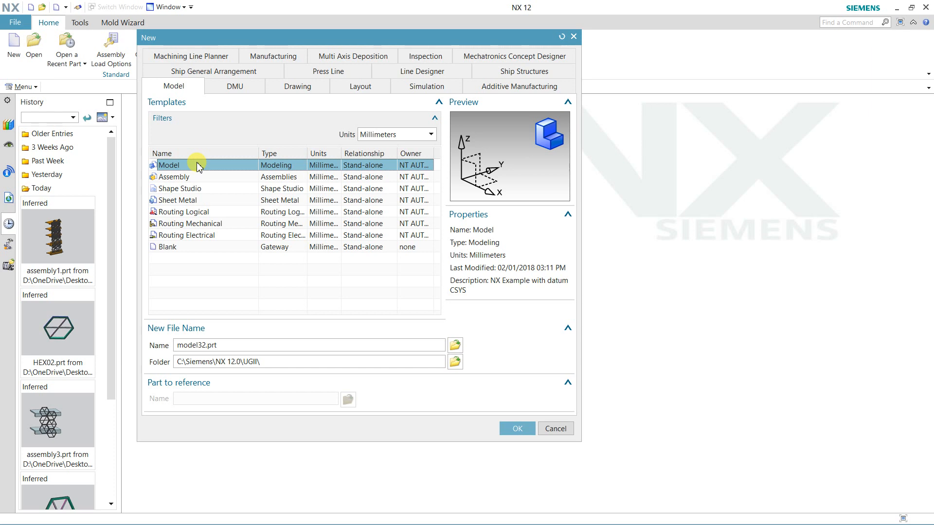
left_click(180, 203)
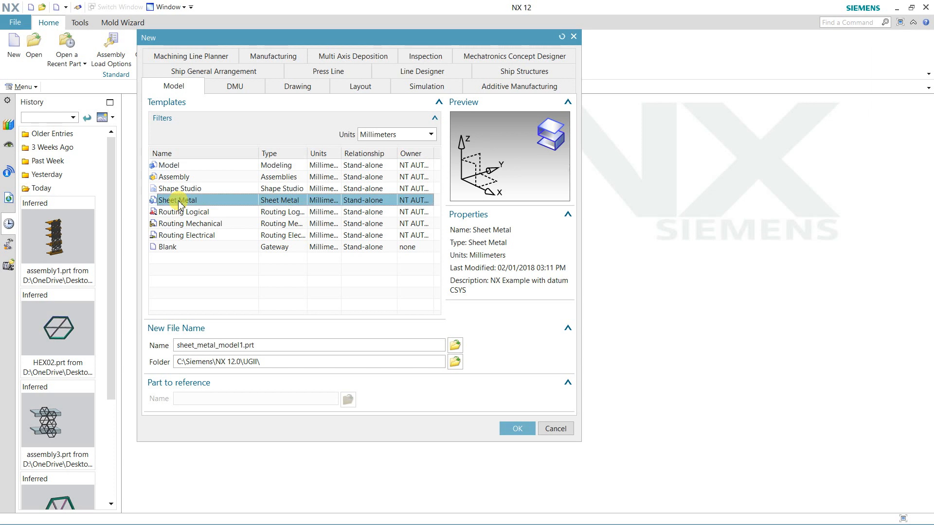
left_click(180, 213)
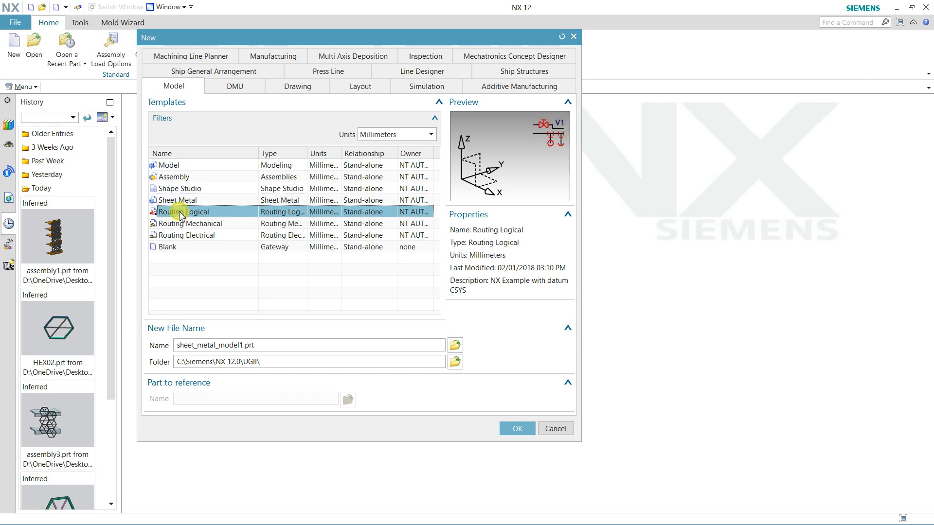
left_click(185, 226)
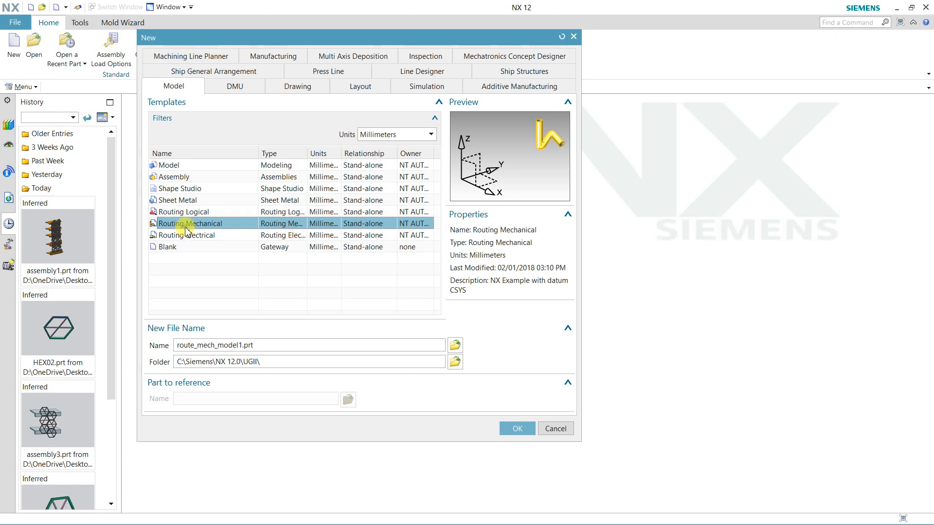
left_click(189, 238)
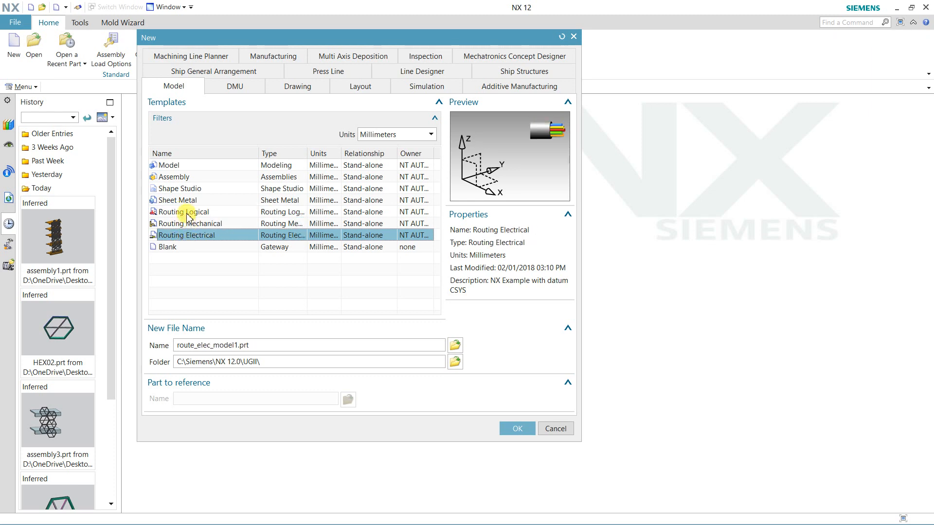
left_click(185, 211)
left_click(187, 237)
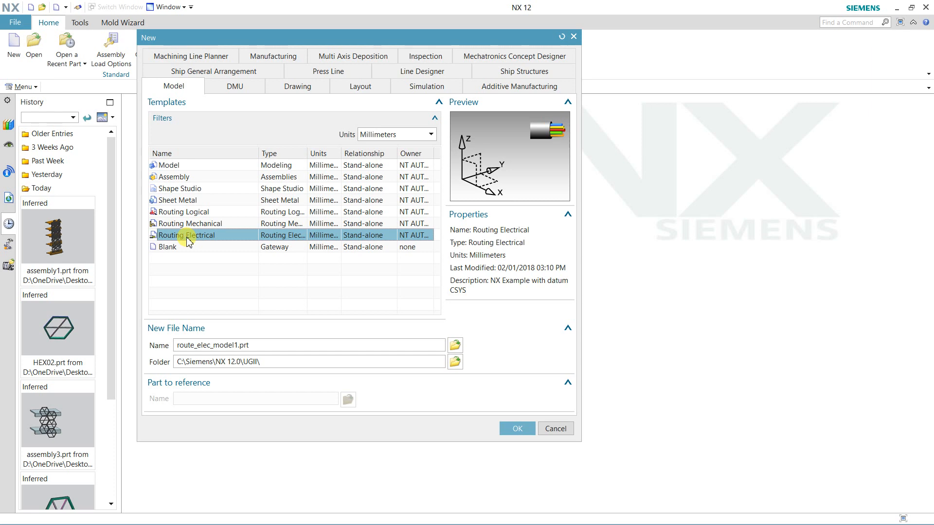
left_click(184, 248)
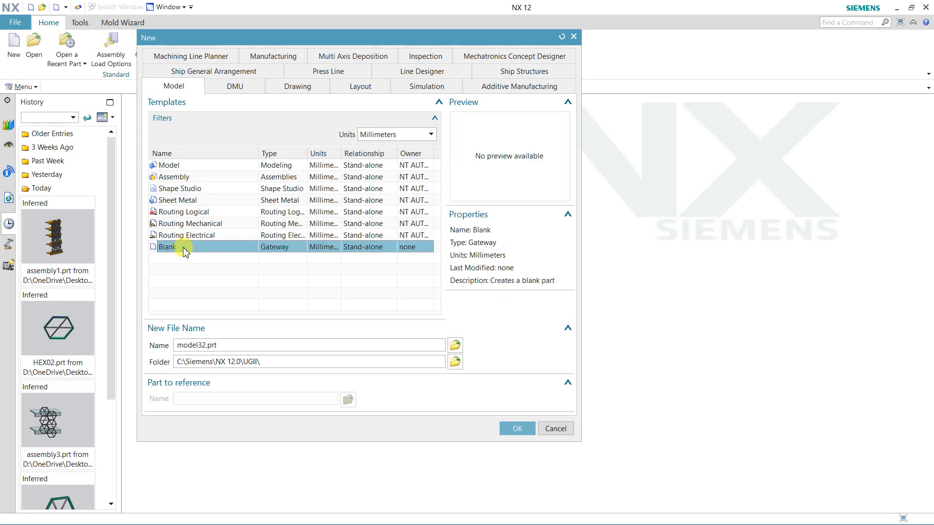
left_click(173, 168)
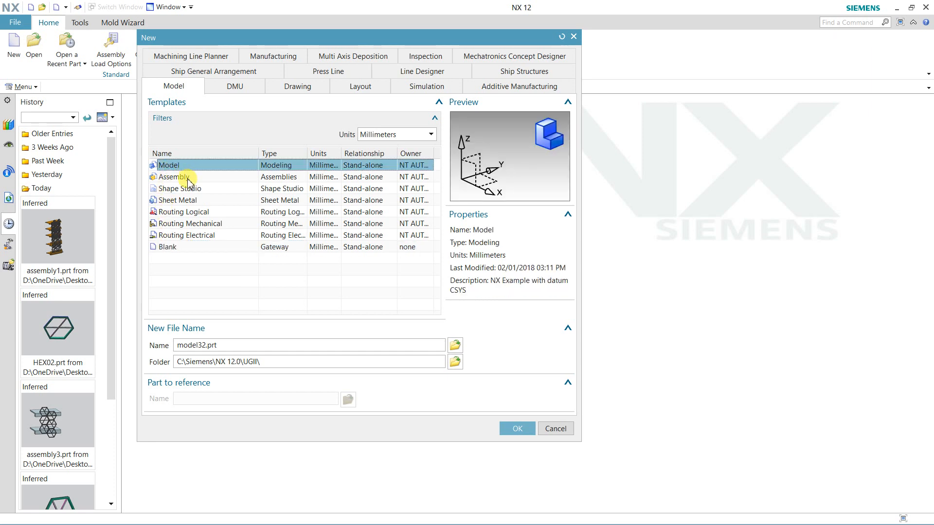
left_click(184, 178)
left_click(193, 201)
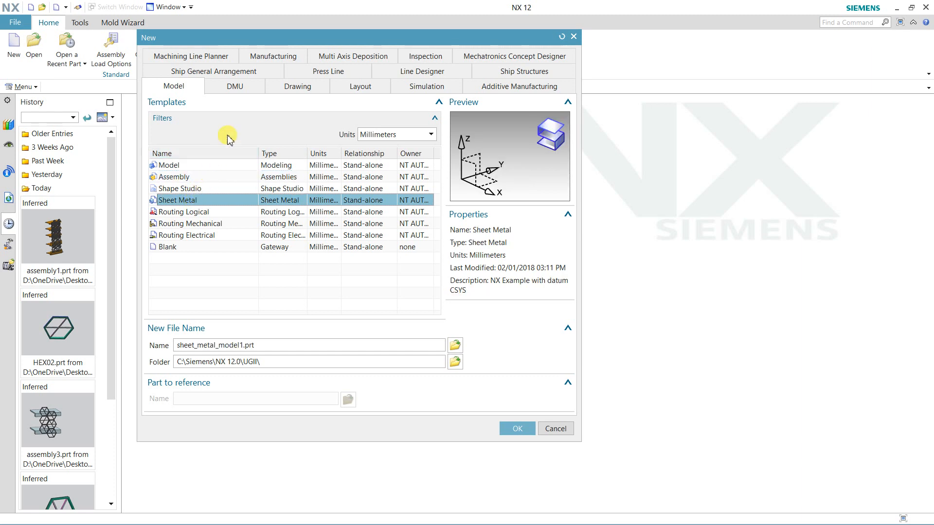
Look through the templates of other categories, such as Drawing, Simulation, Ship Structures, Line Designer and Press Line
left_click(292, 95)
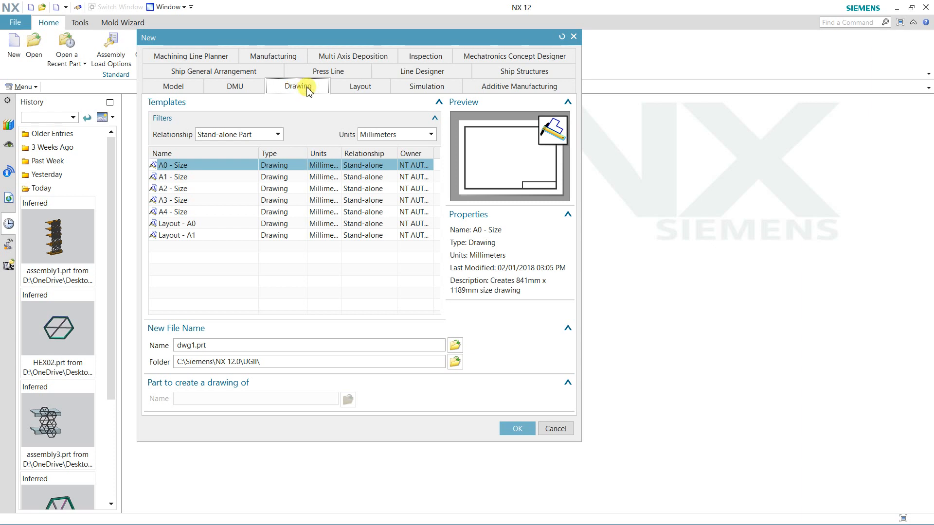
left_click(334, 88)
left_click(437, 91)
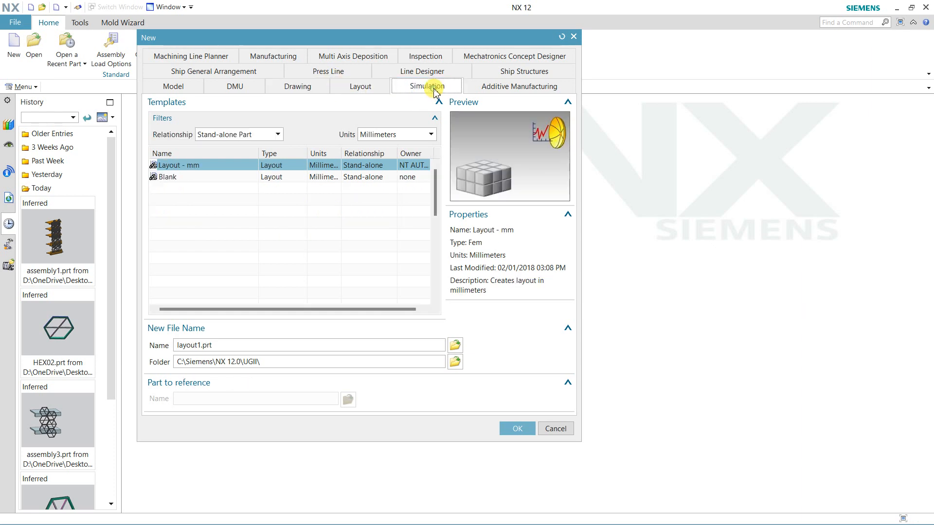
left_click(496, 93)
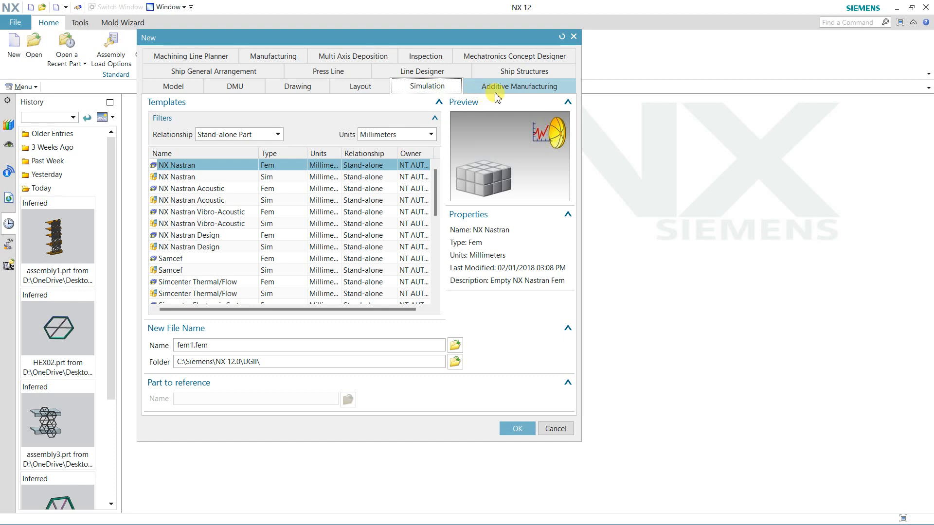
left_click(521, 79)
left_click(443, 86)
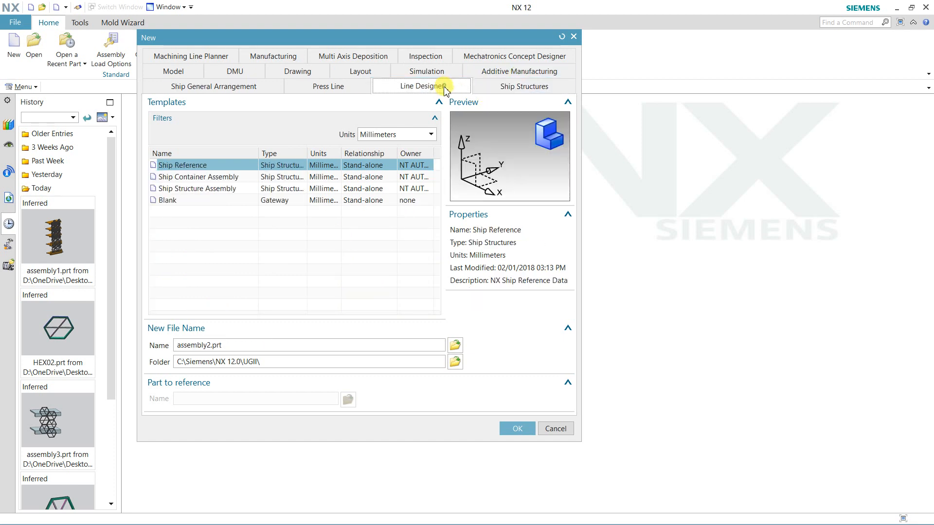
left_click(356, 89)
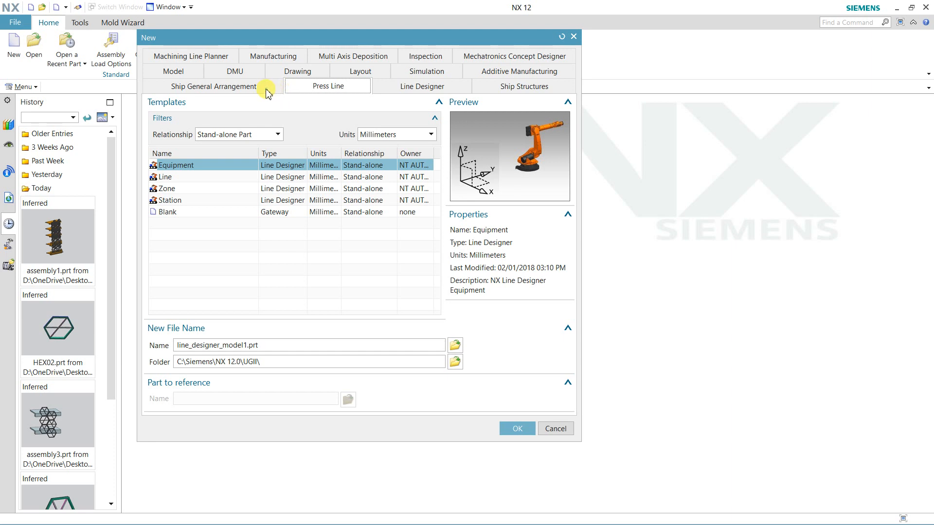
Create a new part from the Model template in millimeters, named model32.prt
left_click(179, 70)
left_click(170, 165)
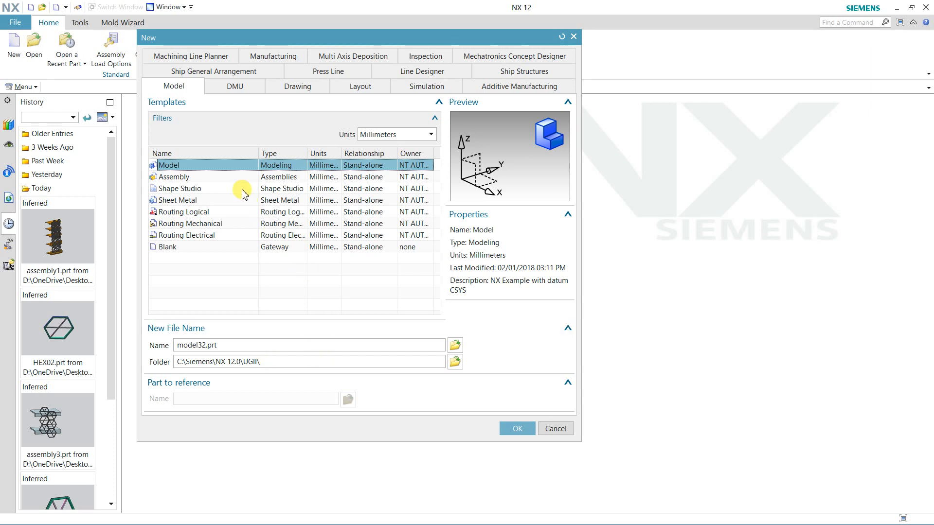
left_click(403, 138)
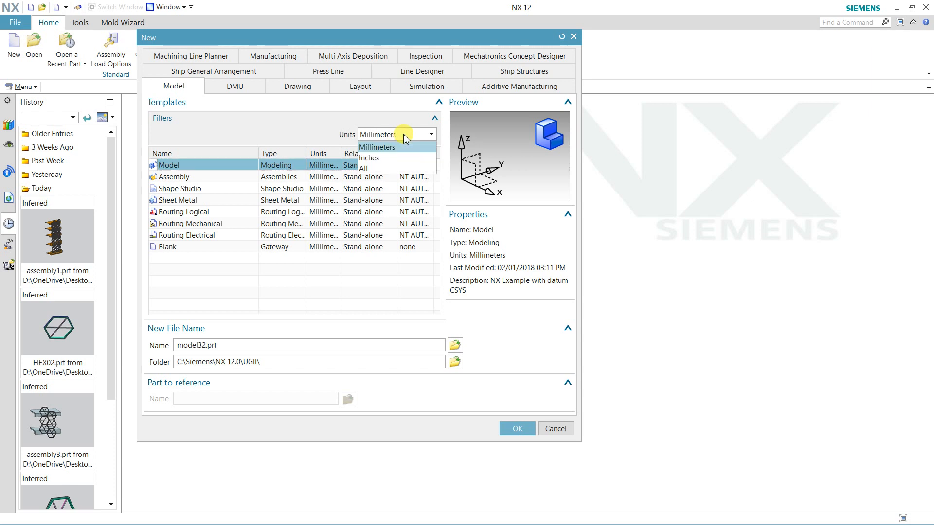
left_click(404, 138)
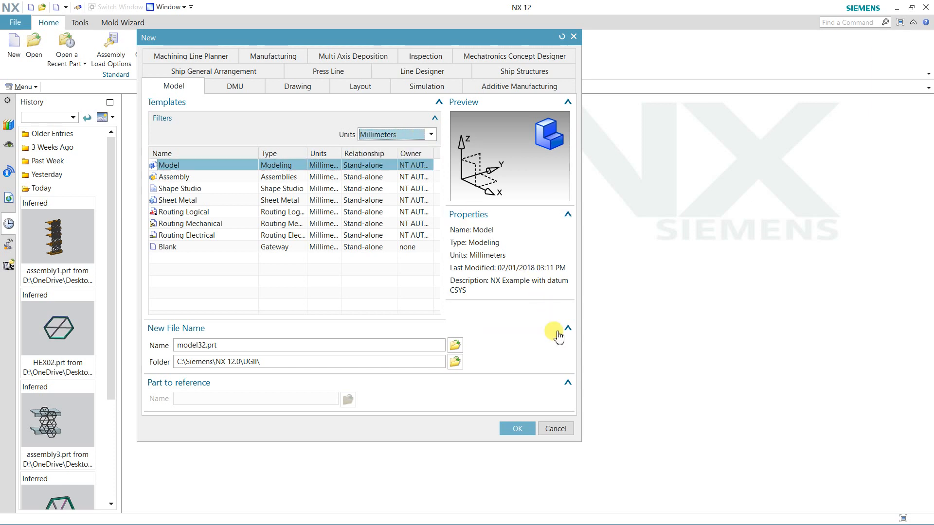
left_click(517, 429)
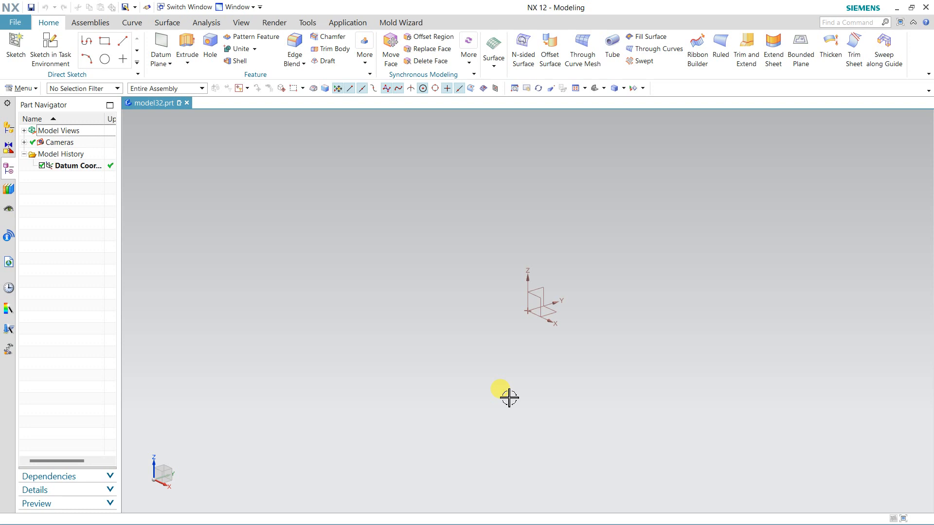
middle_click(509, 398)
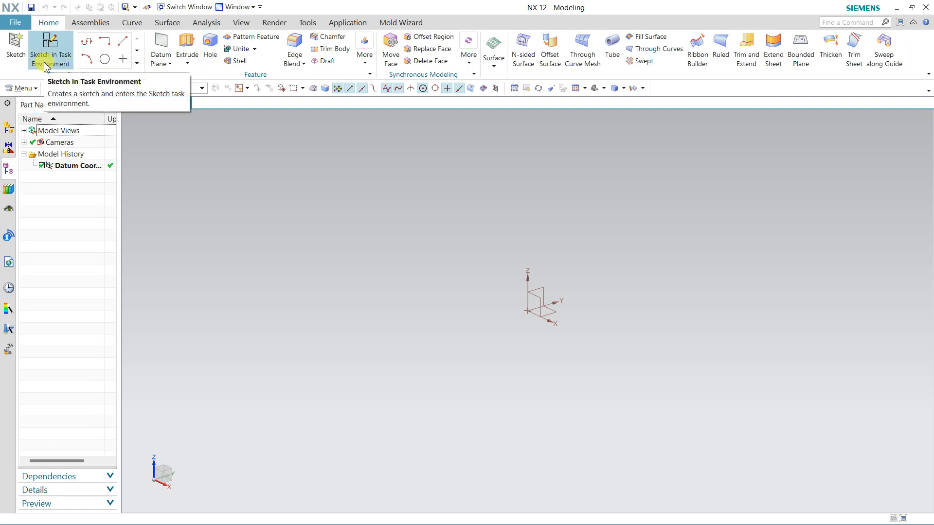
Open the interface customization dialog and place it over the middle of the graphics area
right_click(661, 77)
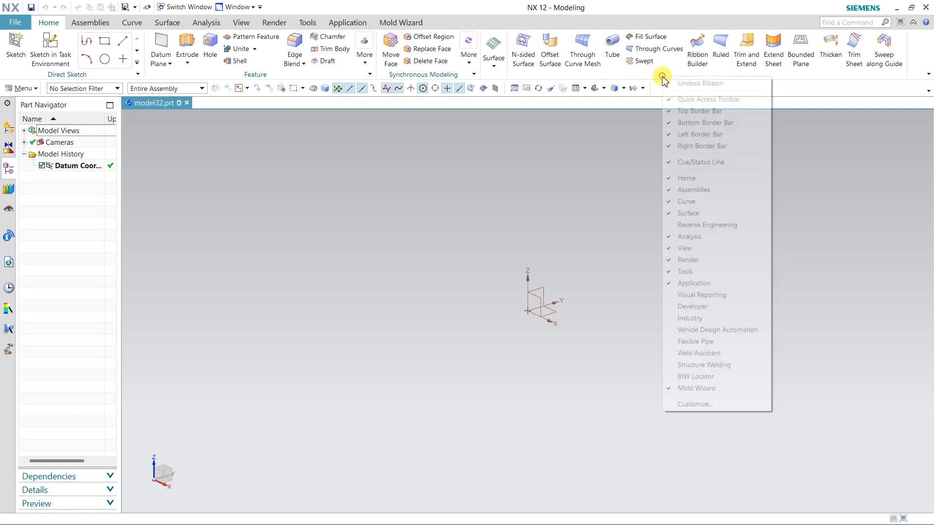
left_click(696, 404)
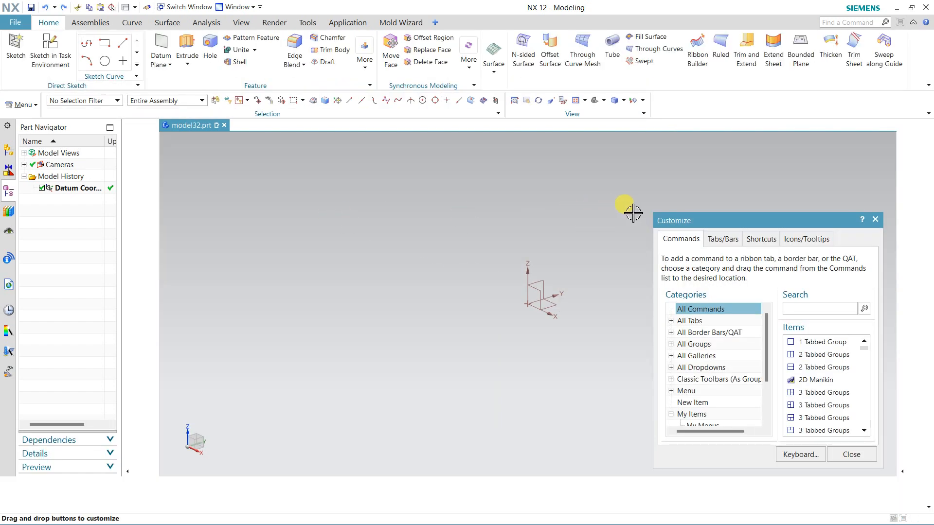
left_click_drag(698, 225, 478, 137)
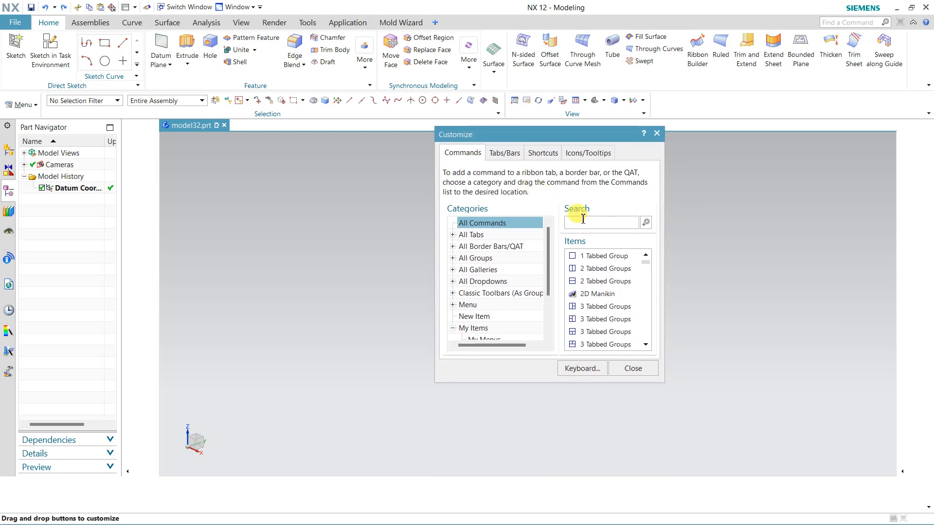
Find the Sketch in Task Environment command with "ske", add a copy to the ribbon beside Swept, and remove that copy
type("ske")
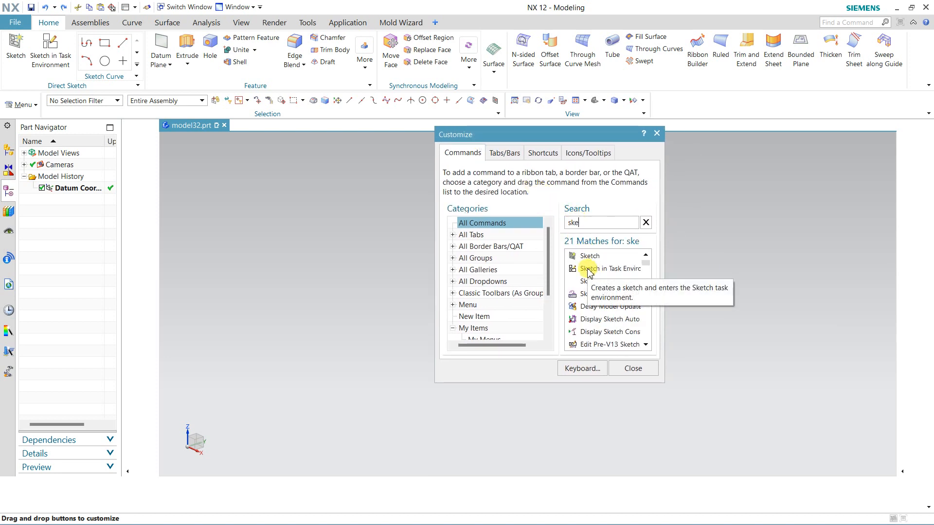
mouse_move(588, 272)
left_mouse_down()
mouse_move(690, 123)
mouse_move(672, 61)
mouse_move(687, 59)
left_mouse_up()
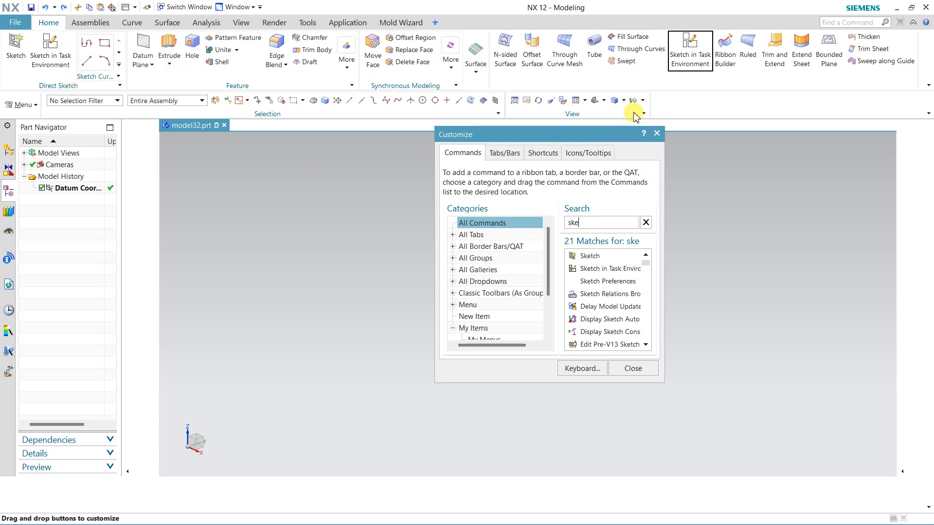
left_click_drag(687, 39, 629, 231)
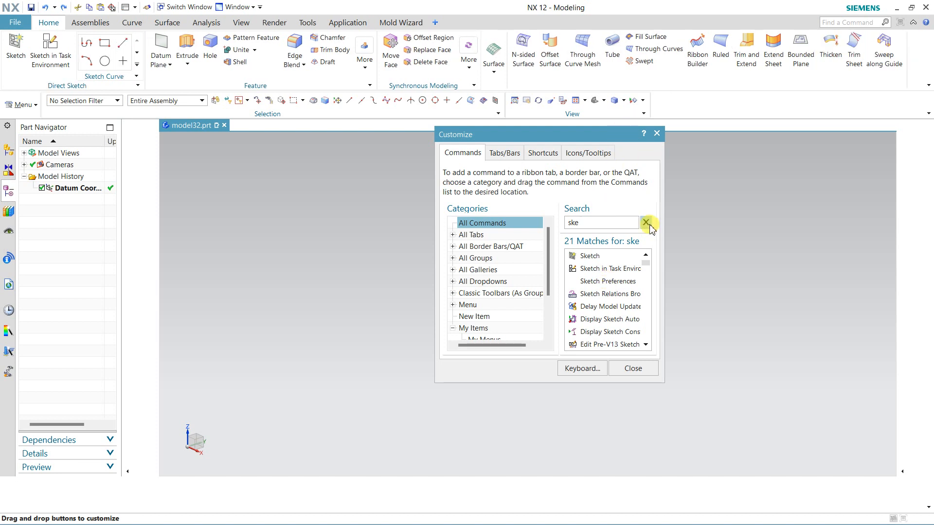
Find the Mirror Feature command with "mir", add it to the Home ribbon before Ribbon Builder, and finish customizing
double_click(572, 223)
type("m")
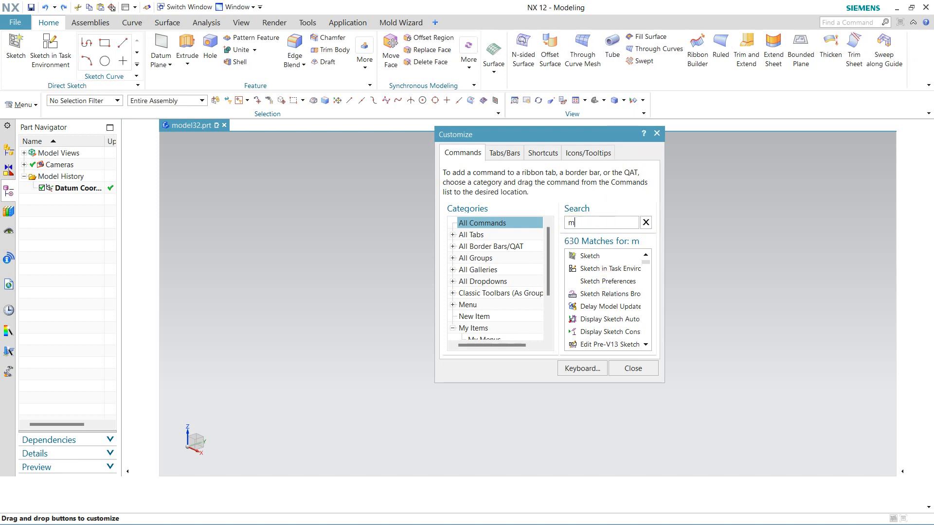
type("ir")
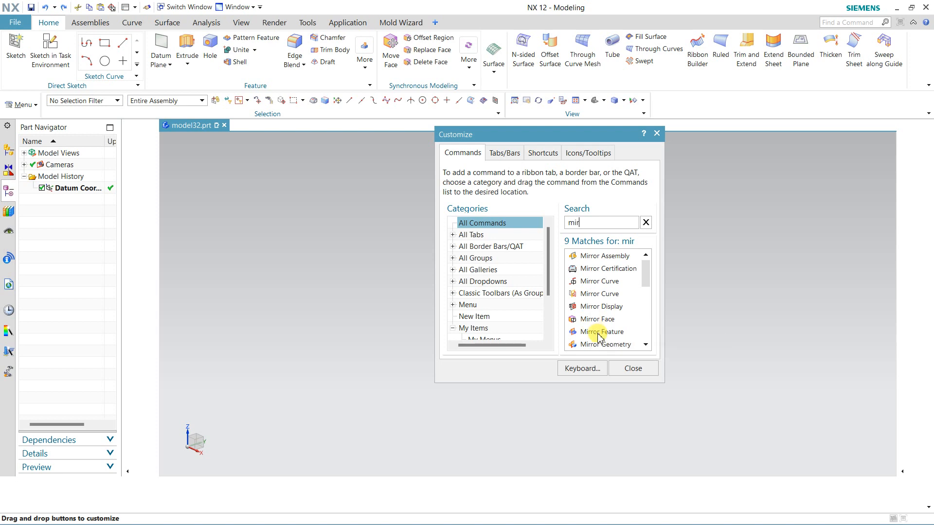
left_click_drag(594, 331, 657, 65)
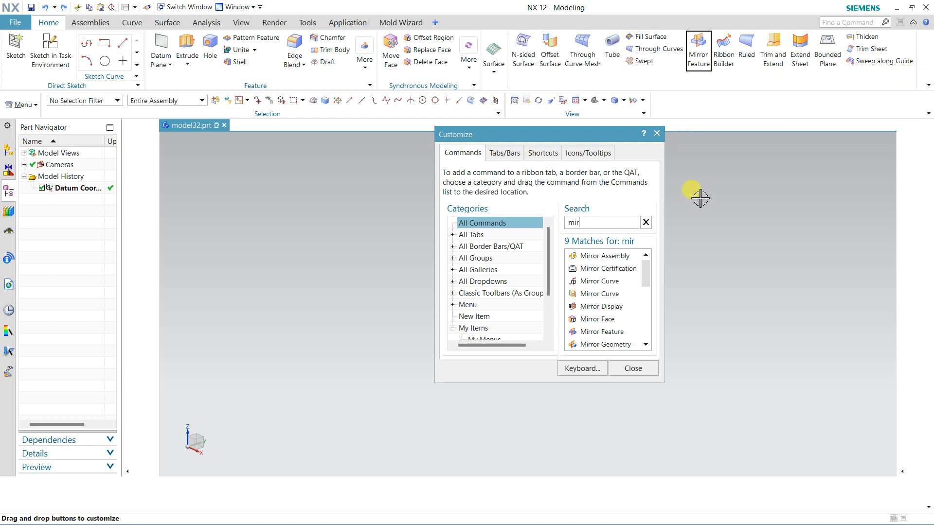
left_click(503, 46)
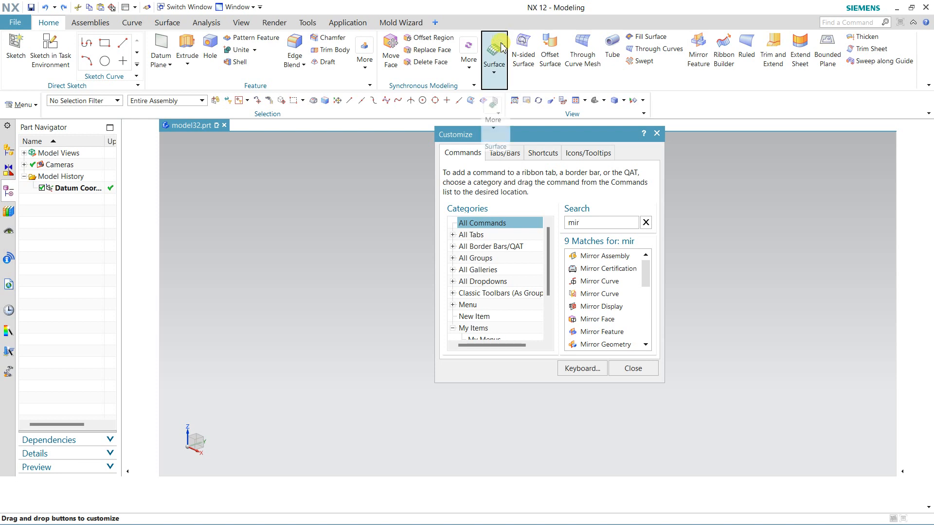
left_click(483, 8)
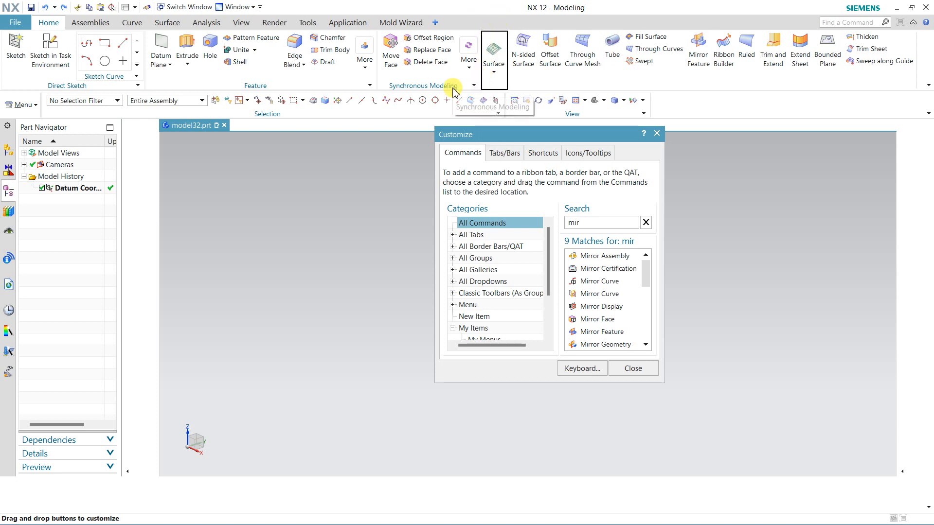
left_click(636, 368)
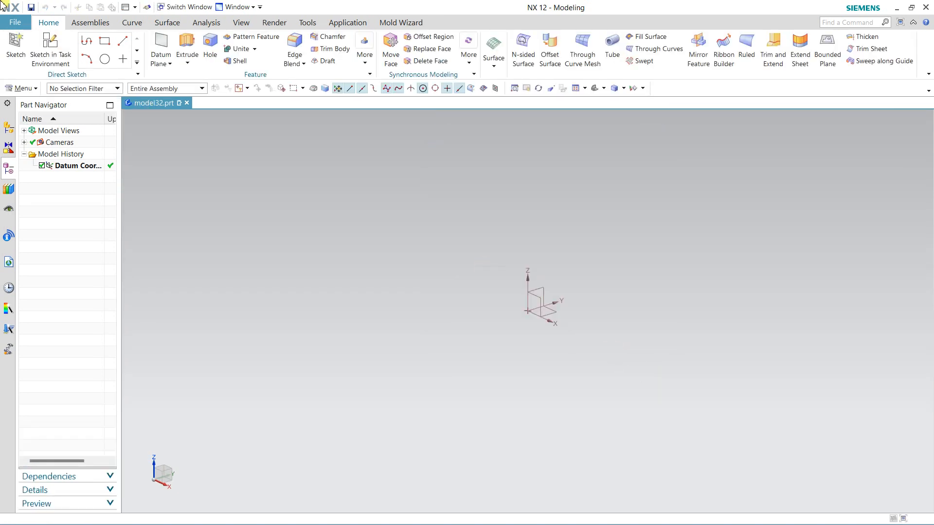
Create an empty sketch on the XY plane in the task environment using the Inferred plane method, and finish it
left_click(50, 52)
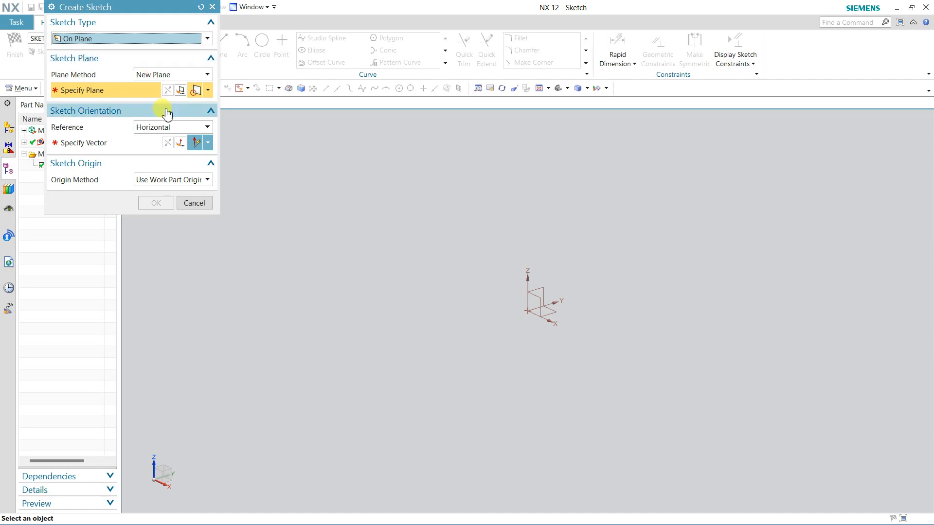
left_click(153, 75)
left_click(148, 88)
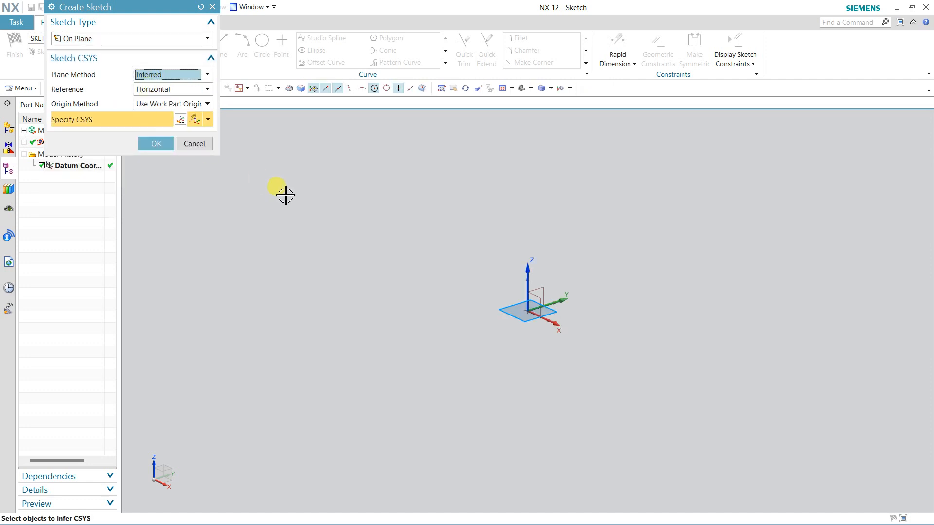
left_click(155, 143)
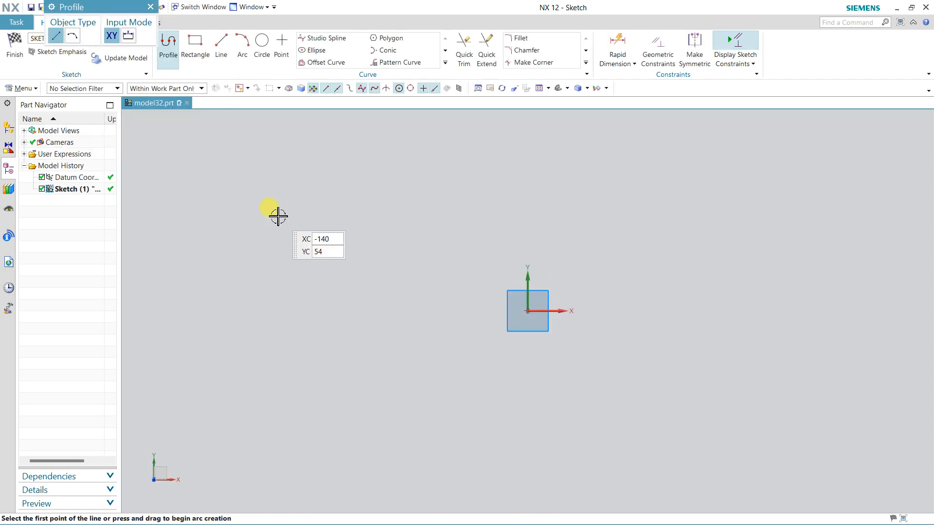
left_click_drag(108, 9, 222, 139)
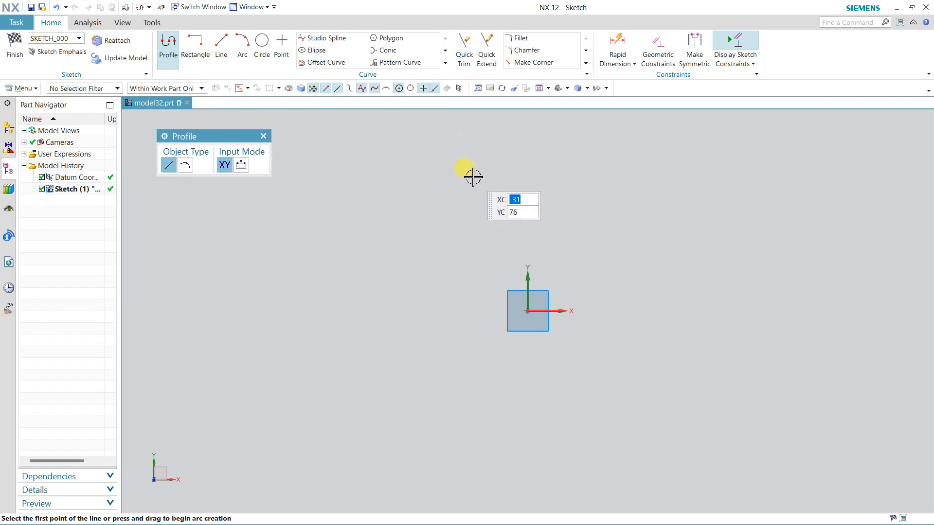
left_click(15, 49)
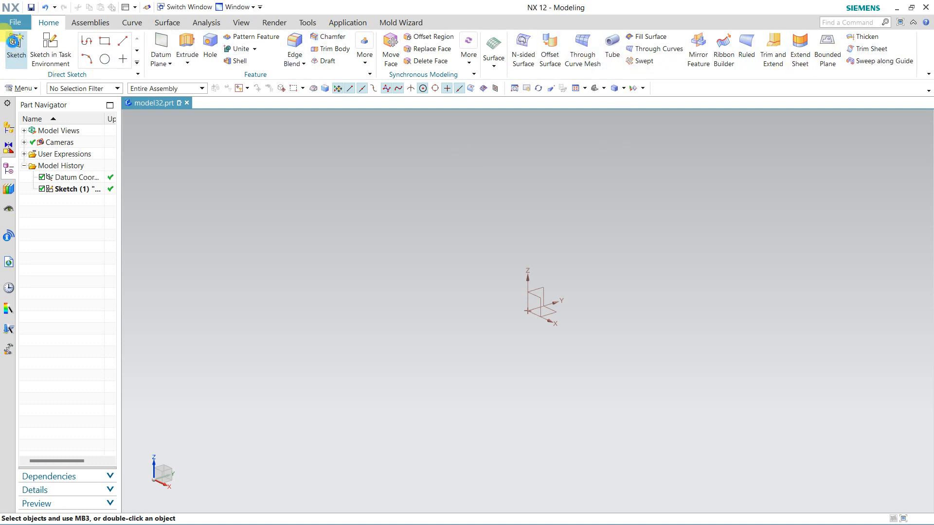
Create a direct sketch on the inferred XY plane and open it in the Sketch Task Environment
left_click(14, 41)
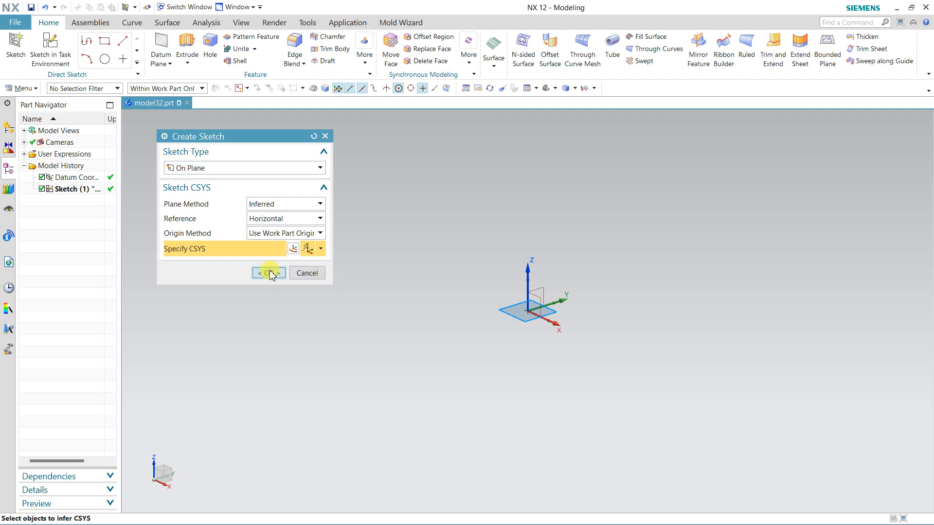
left_click(270, 273)
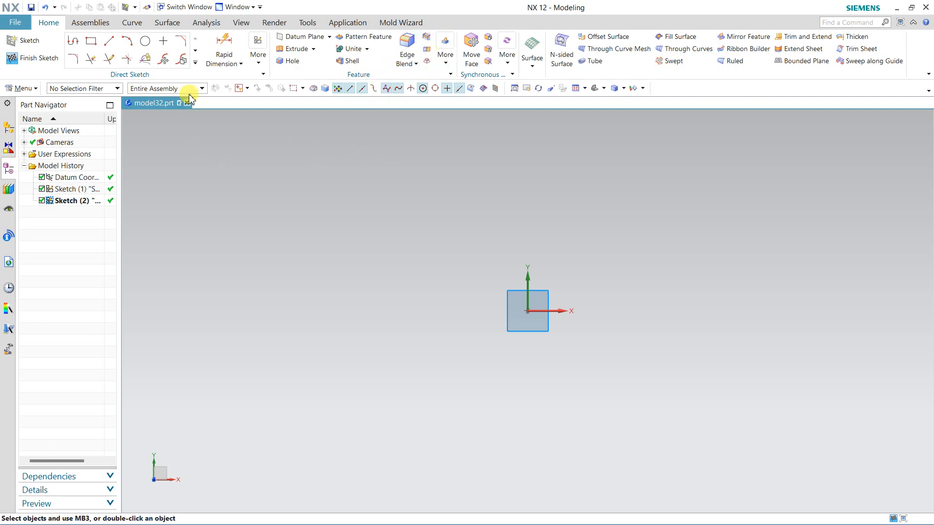
left_click(194, 63)
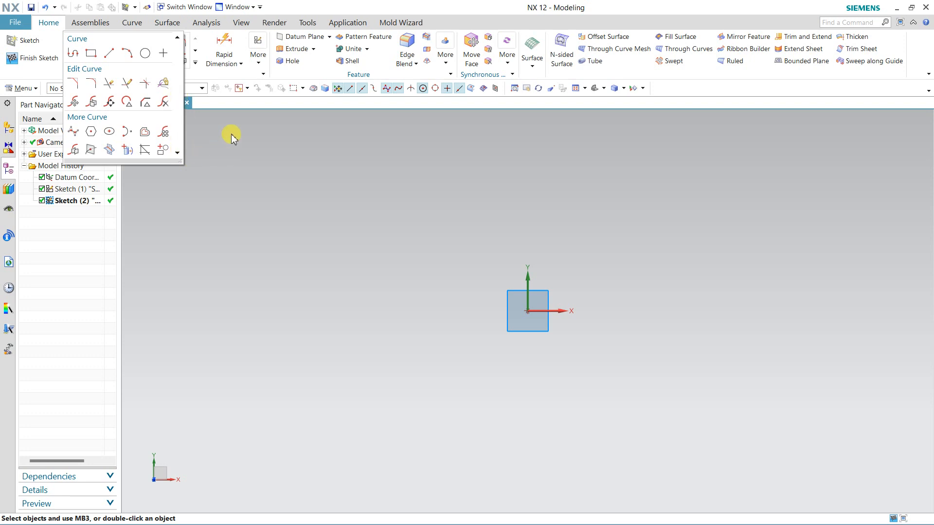
left_click(249, 108)
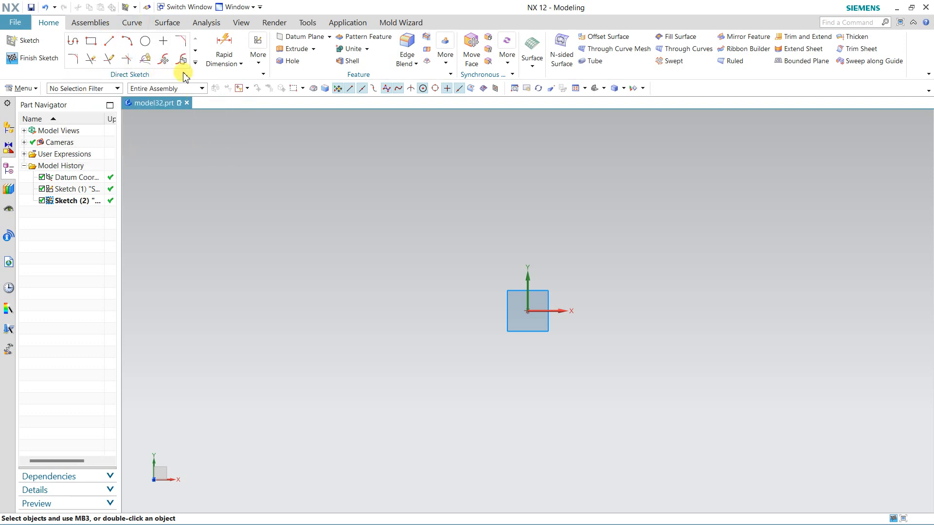
left_click(263, 63)
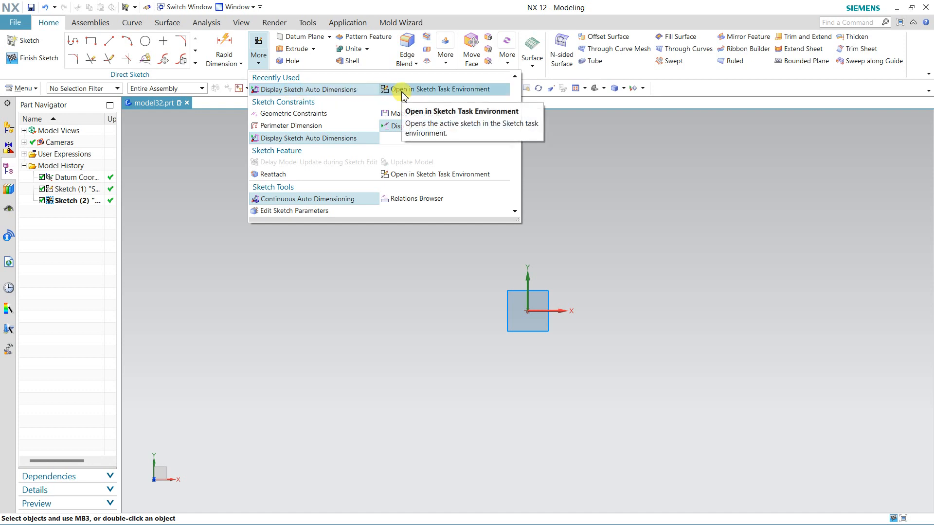
left_click(401, 92)
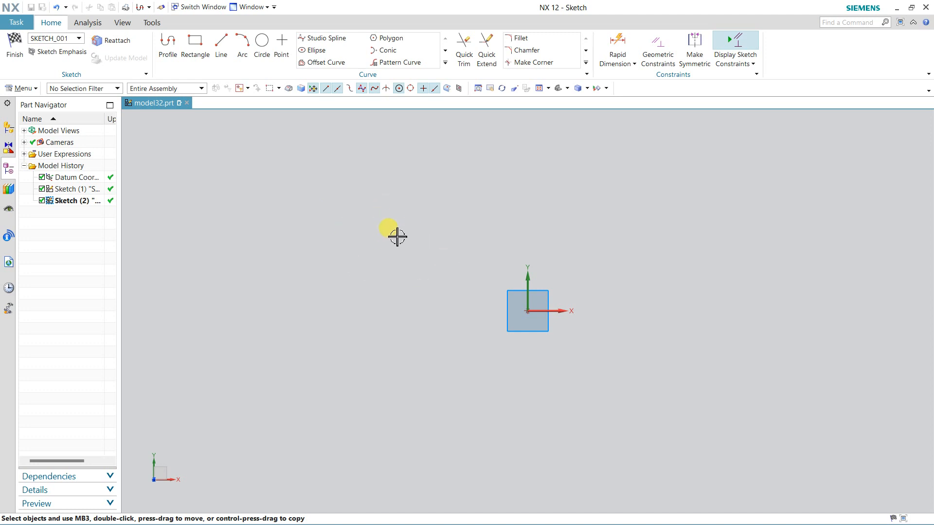
Orbit the empty sketch and realign the view to its plane with Orient View to Sketch
right_click(397, 236)
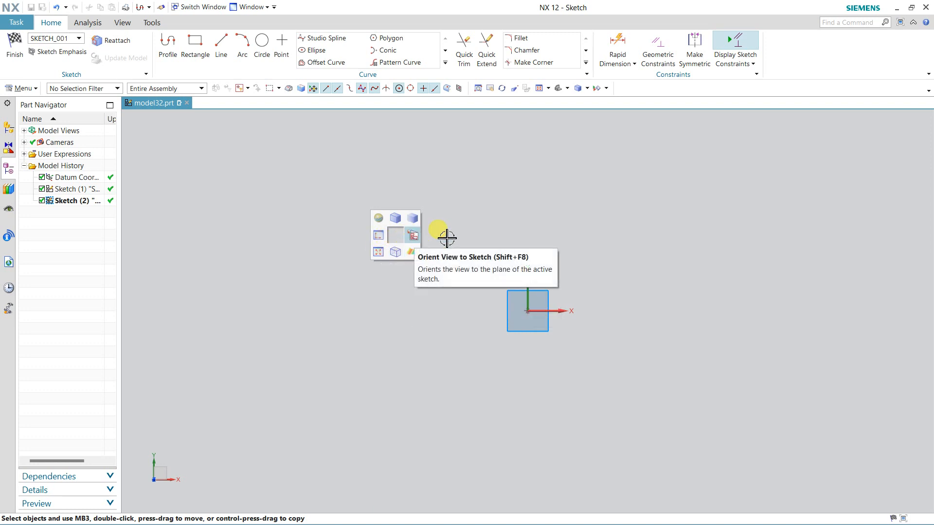
mouse_move(493, 240)
middle_mouse_down()
mouse_move(583, 281)
mouse_move(563, 261)
middle_mouse_up()
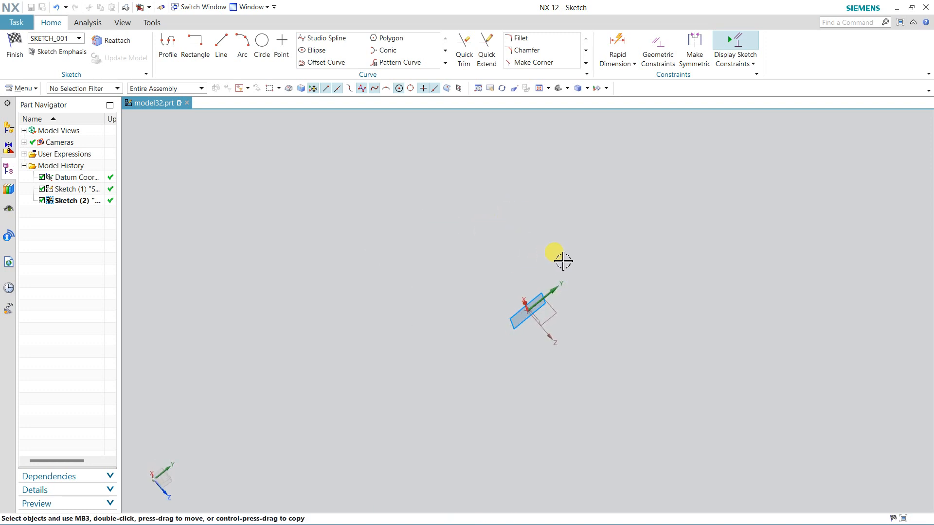
mouse_move(517, 207)
right_mouse_down()
mouse_move(536, 204)
mouse_move(491, 197)
right_mouse_up()
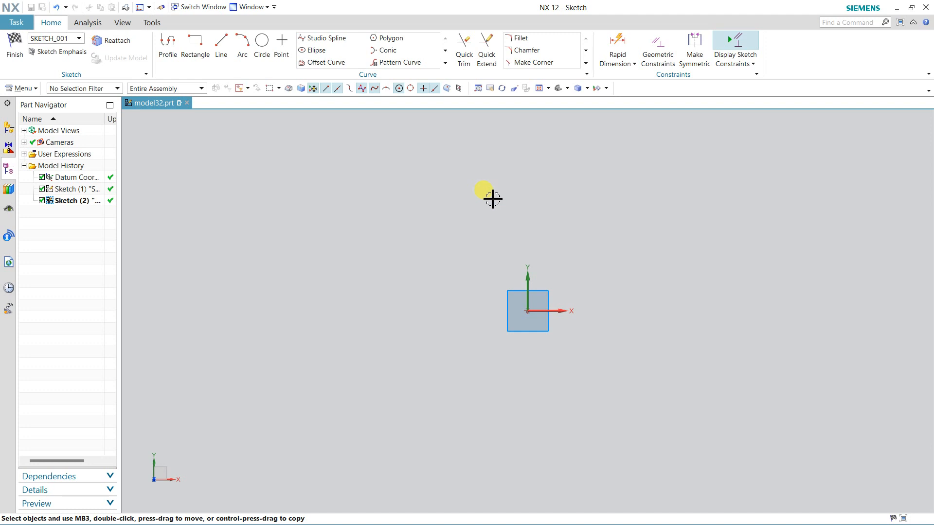
mouse_move(492, 198)
middle_mouse_down()
mouse_move(503, 210)
mouse_move(501, 264)
mouse_move(514, 217)
middle_mouse_up()
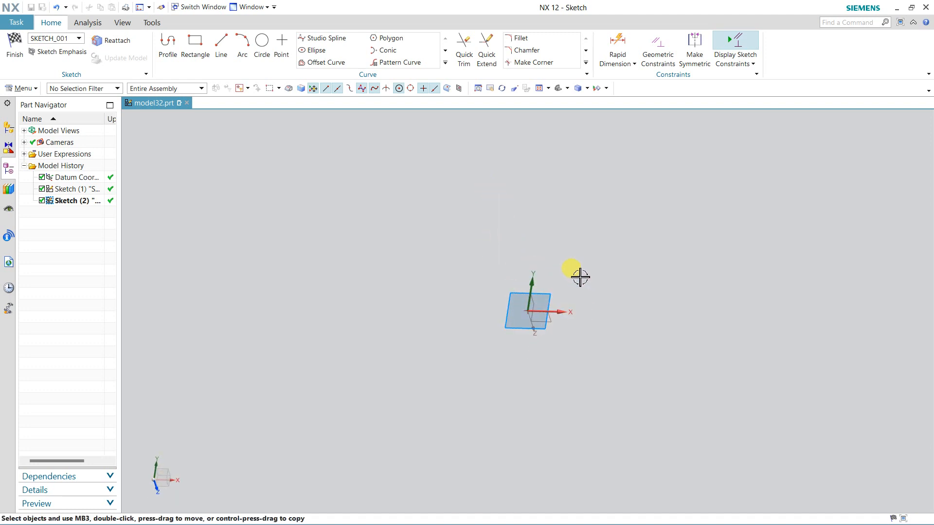
right_click_drag(537, 213, 558, 212)
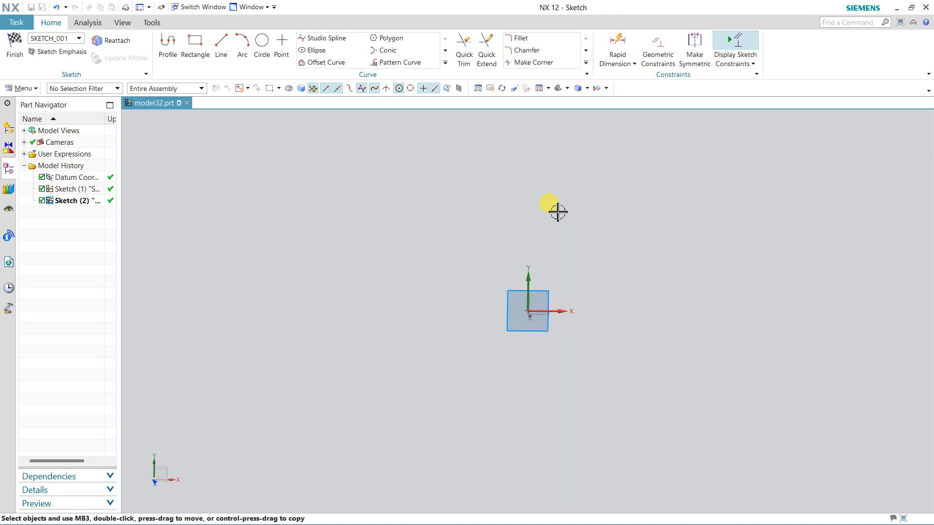
Try Snap View from tilted angles around the XZ direction, and return to the view facing the sketch plane
middle_click_drag(557, 211, 554, 307)
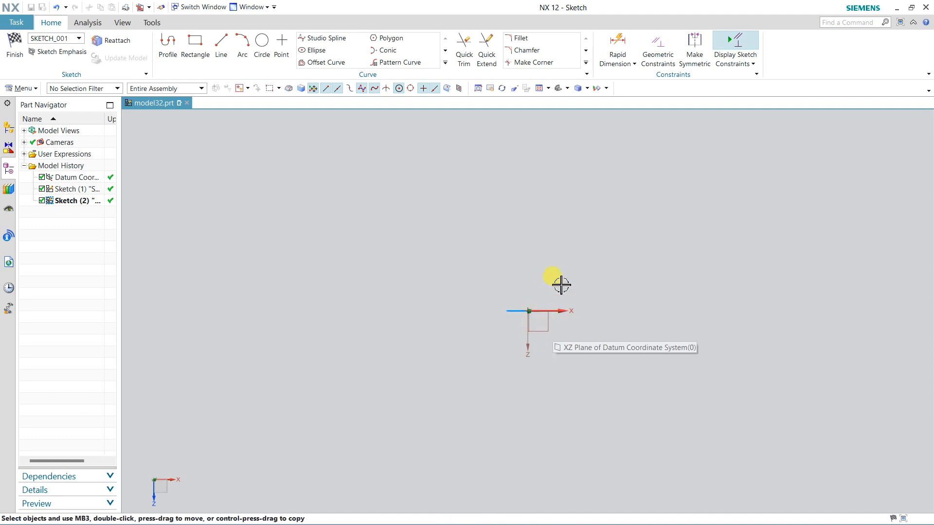
right_click(578, 210)
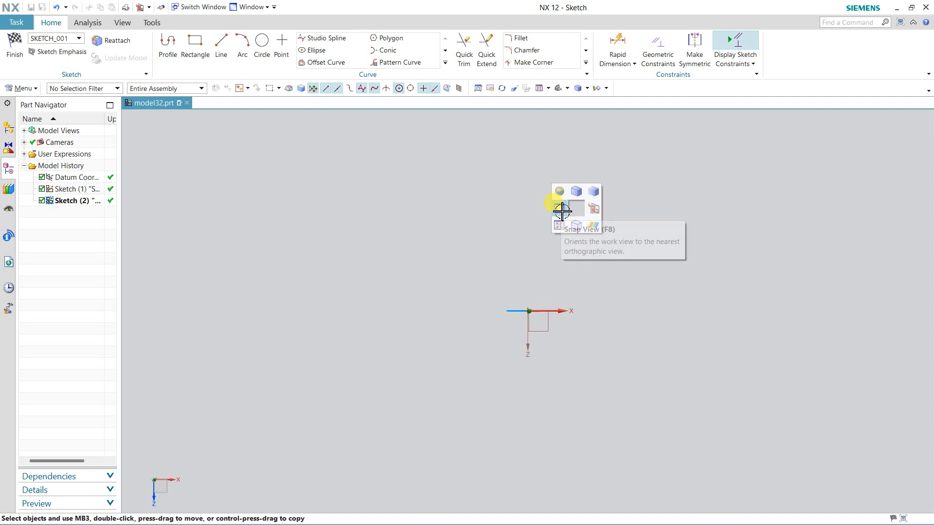
right_click_drag(562, 211, 545, 210)
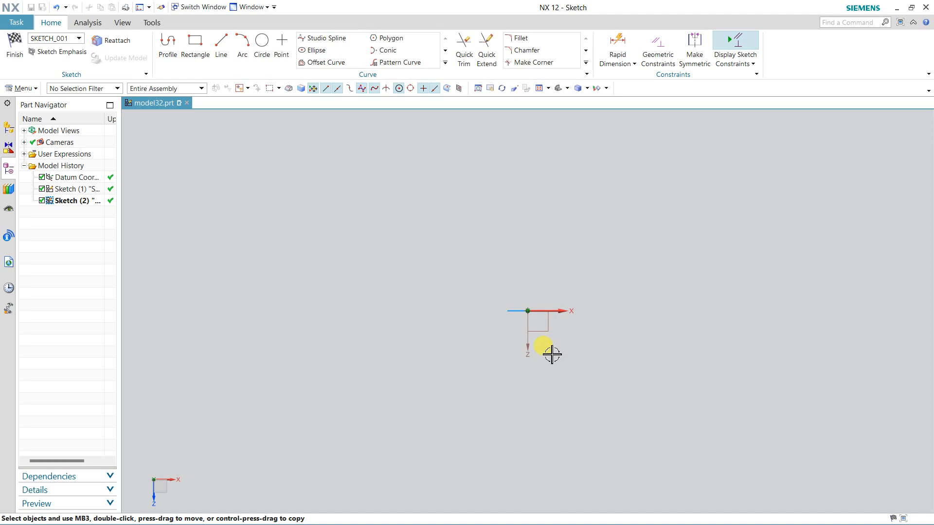
middle_click_drag(552, 354, 538, 263)
right_click(538, 263)
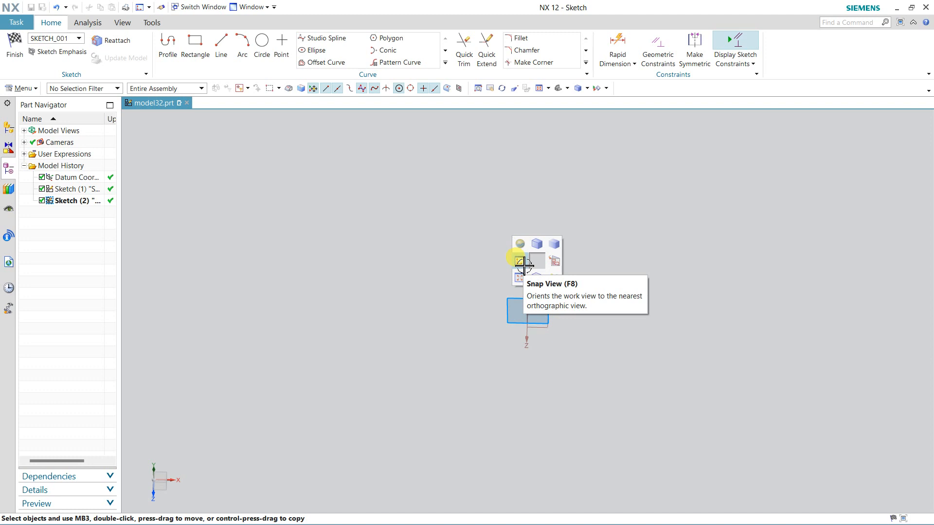
left_click(524, 264)
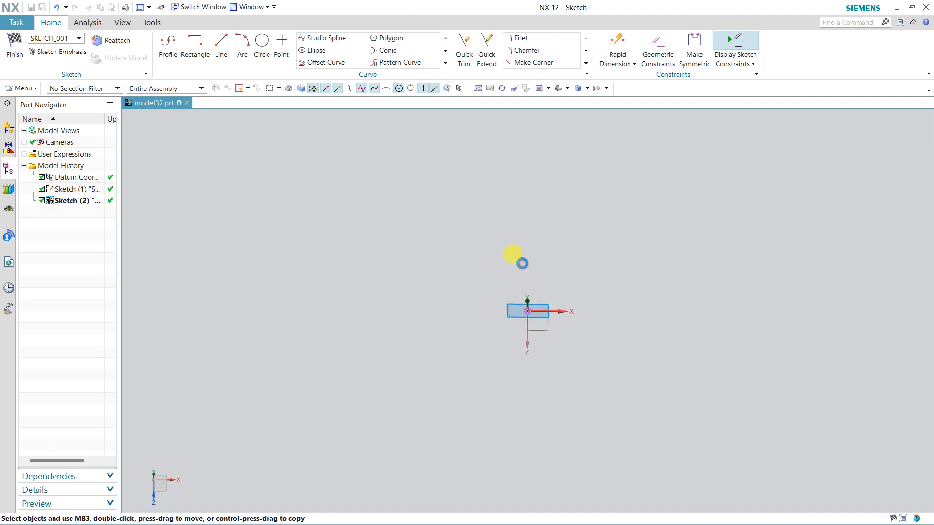
right_click(520, 261)
left_click(480, 221)
middle_click_drag(572, 221, 561, 288)
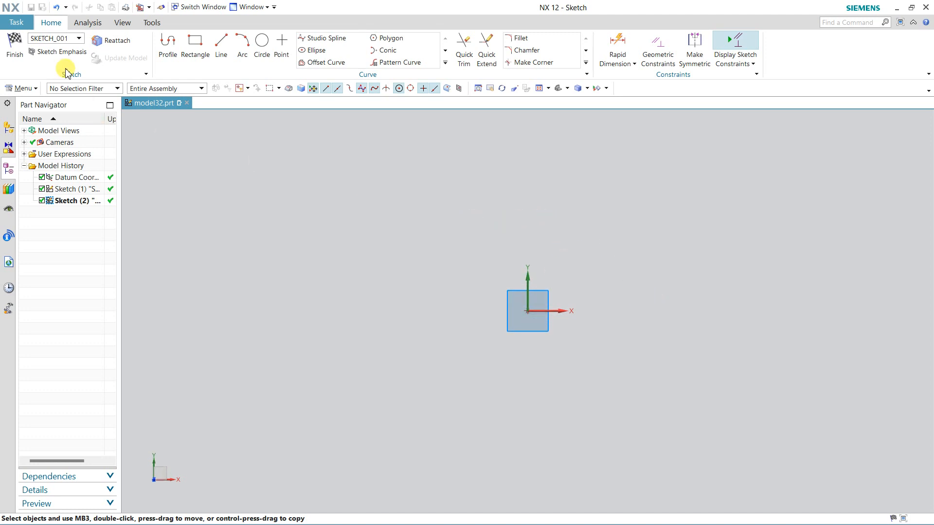
Draw a closed five-sided line profile above the origin, starting about 61 mm at 51°, with the second line 45 mm at 45°
left_click(167, 57)
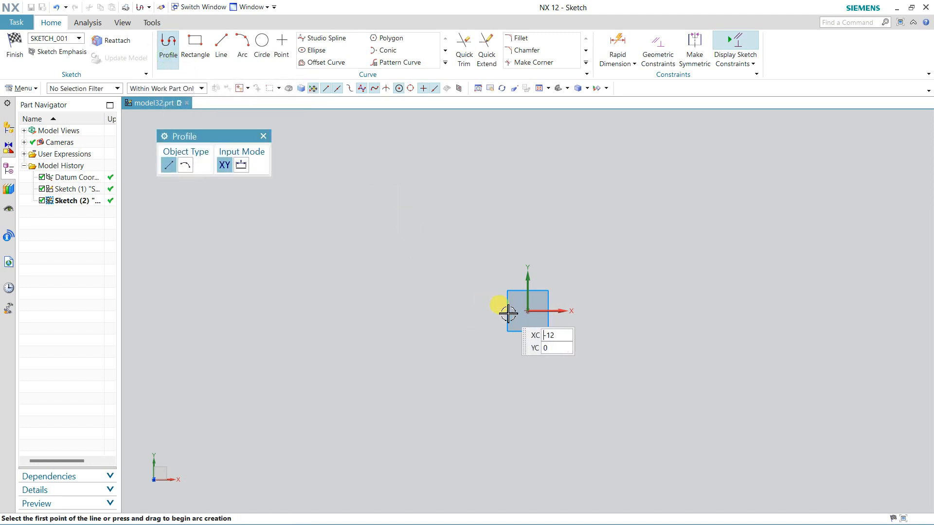
left_click(430, 273)
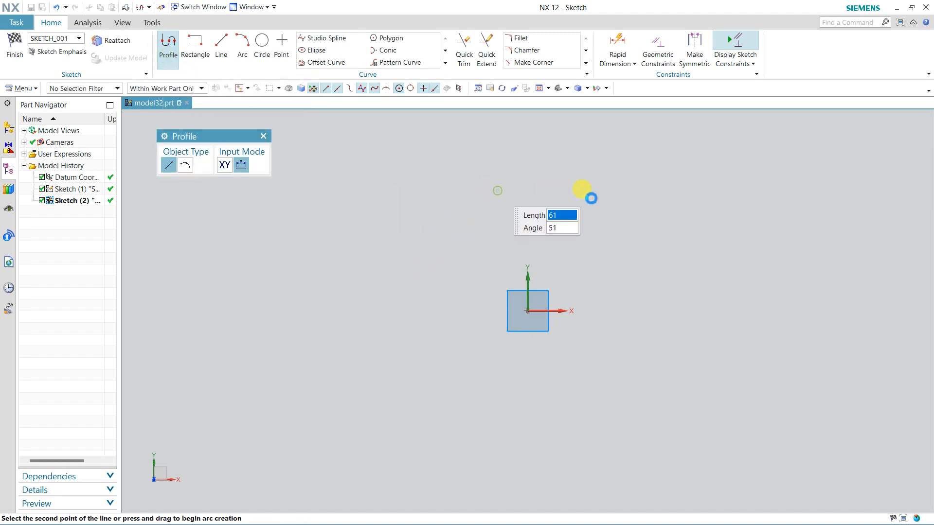
left_click(607, 197)
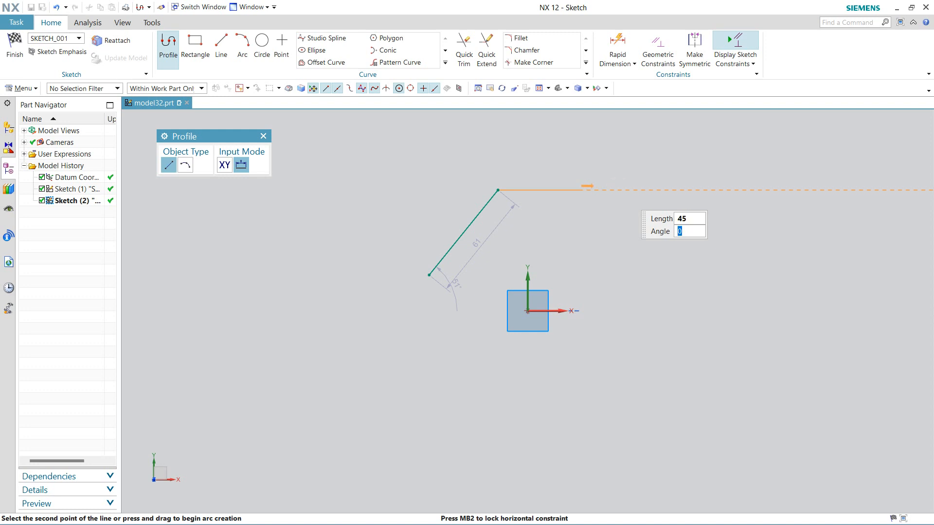
key("Return")
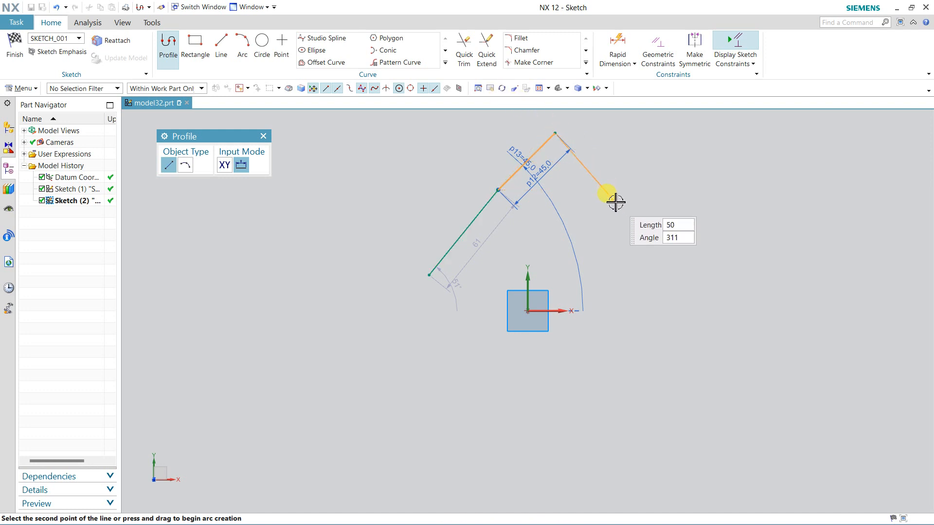
left_click(641, 191)
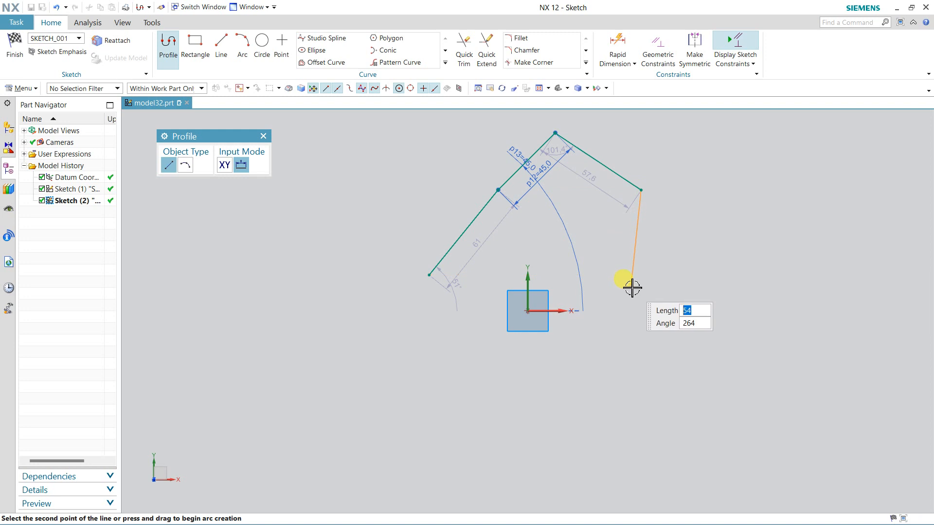
key("Return")
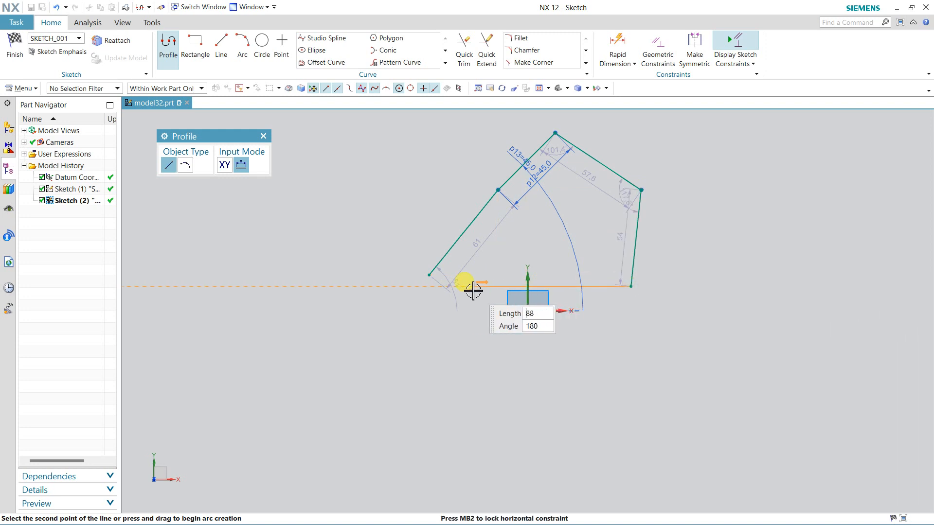
left_click(429, 276)
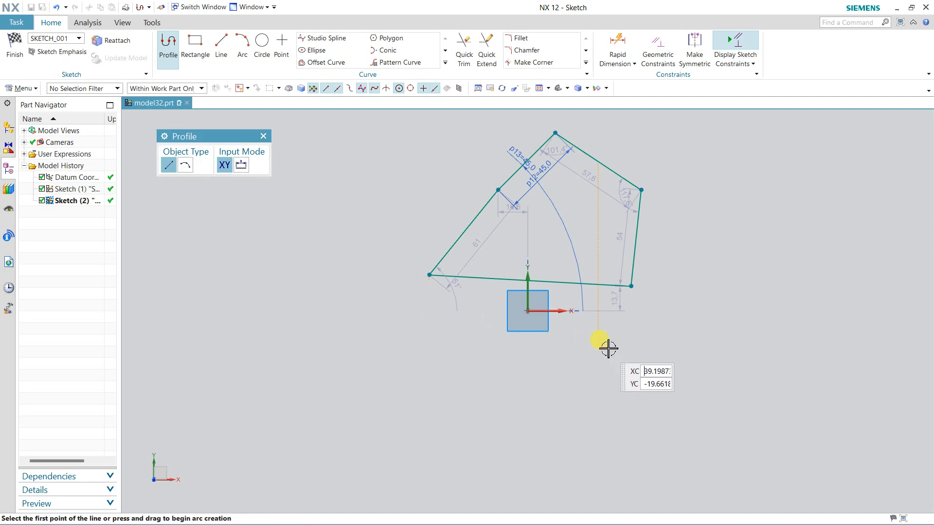
key("Escape")
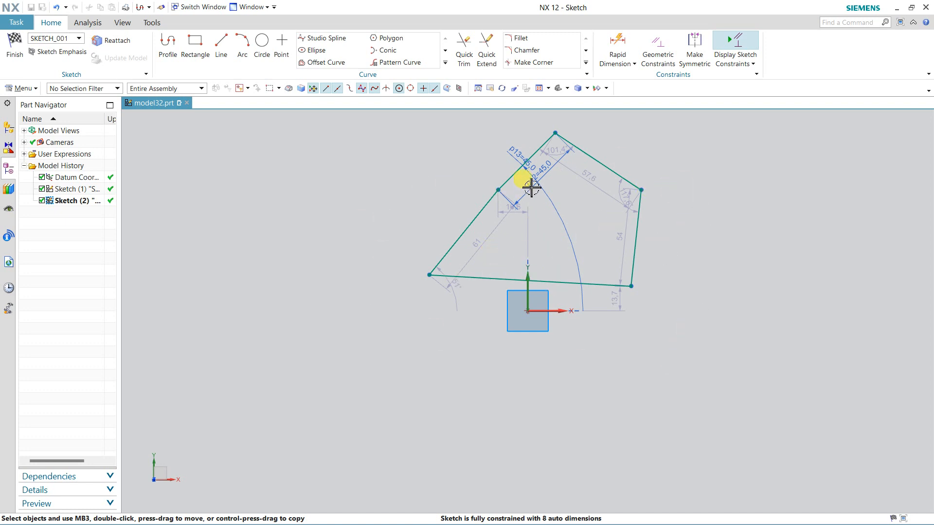
Reposition the 45° angle dimension along its arc and move the 57.6 and 54 length dimensions outside the profile
left_click_drag(533, 183, 571, 241)
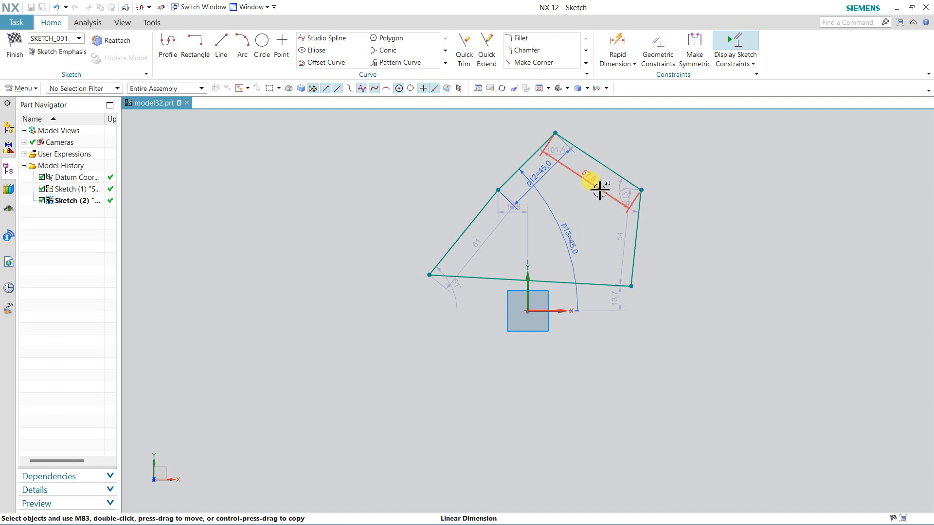
left_click_drag(598, 187, 632, 148)
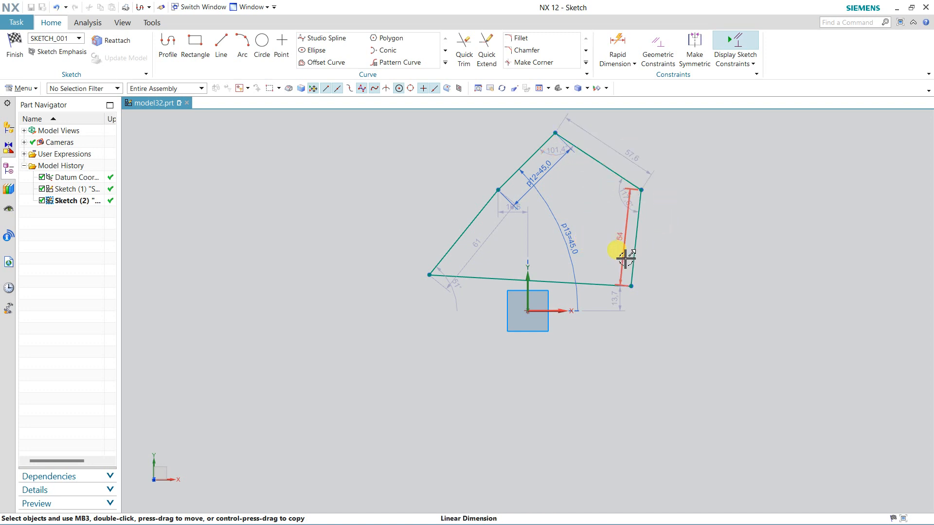
left_click_drag(621, 255, 665, 289)
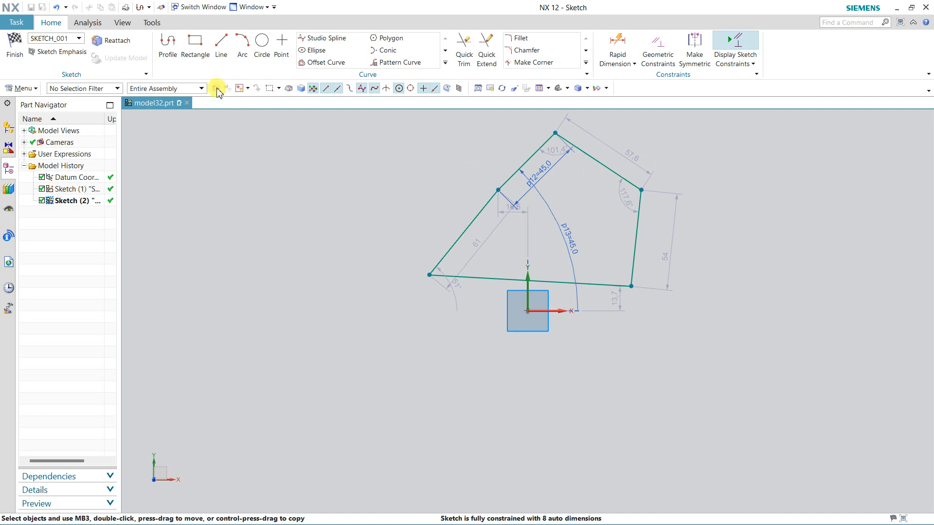
Draw a profile starting with an arc of about R48.5, followed by connected lines about 68 mm and 108 mm long and a long horizontal return line
left_click(168, 46)
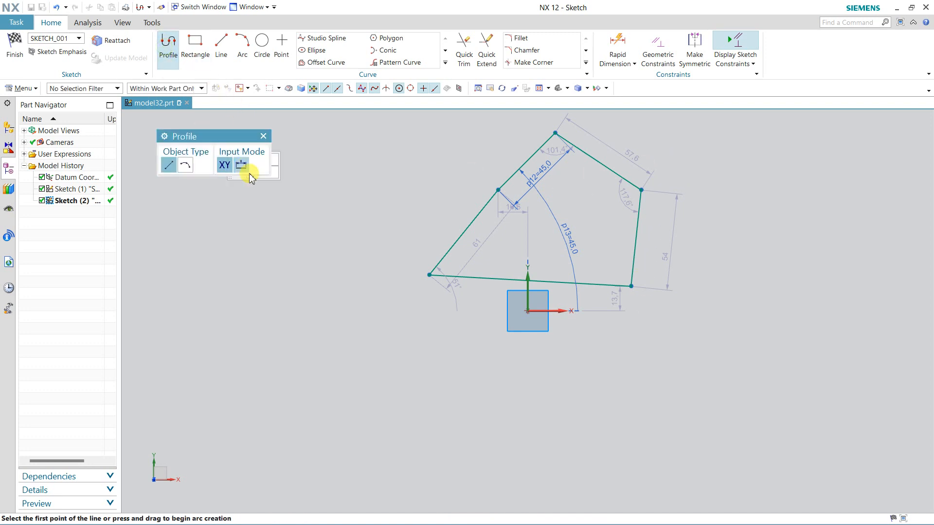
left_click(187, 168)
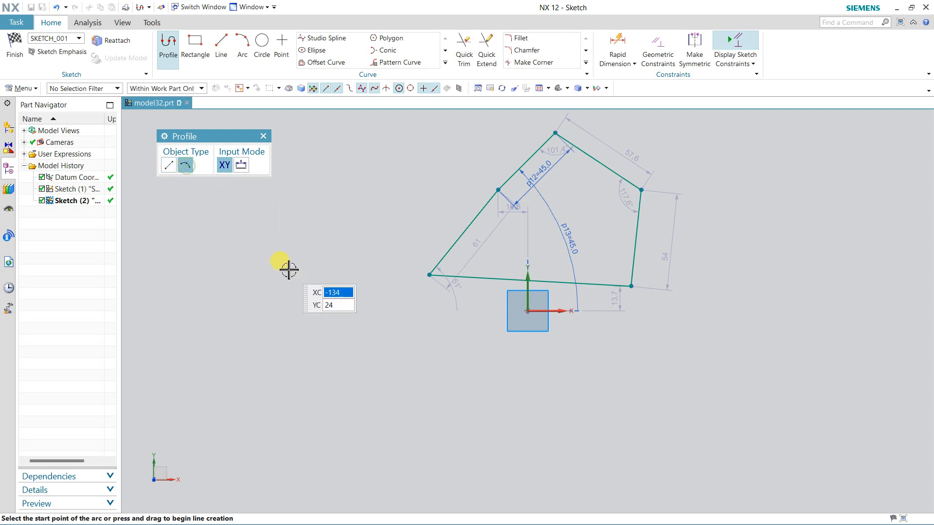
left_click(287, 297)
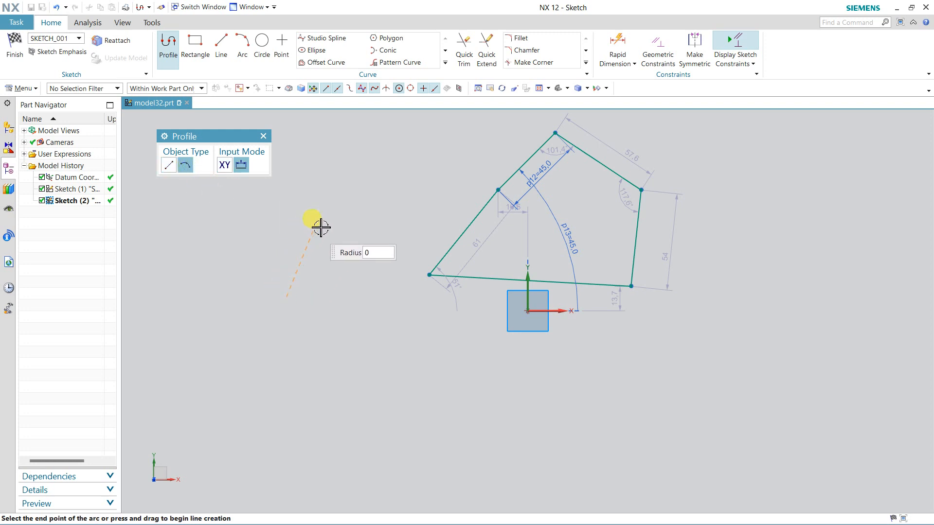
left_click(422, 220)
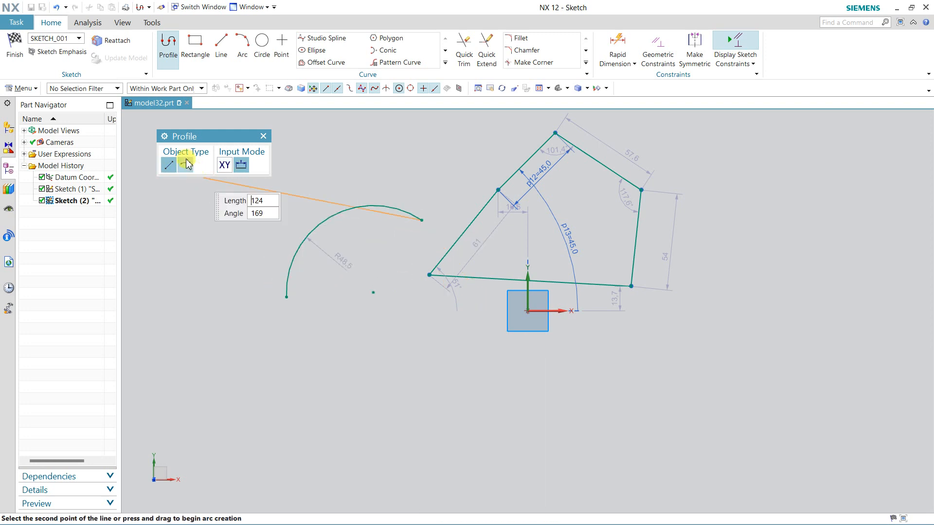
left_click(543, 233)
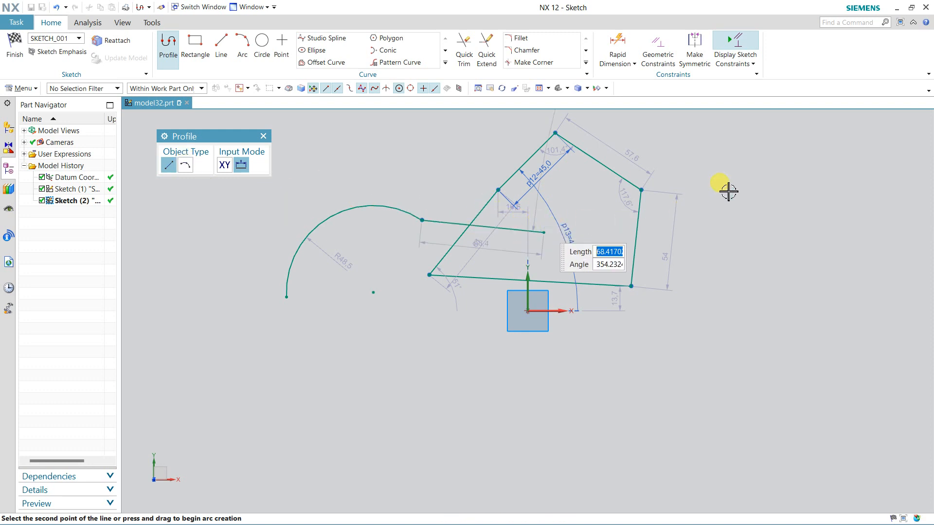
left_click(737, 233)
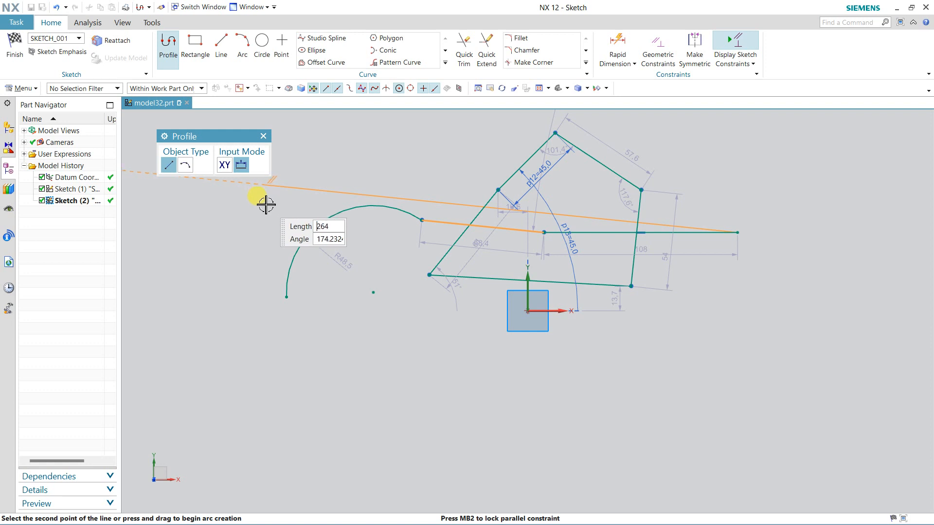
right_click(281, 211)
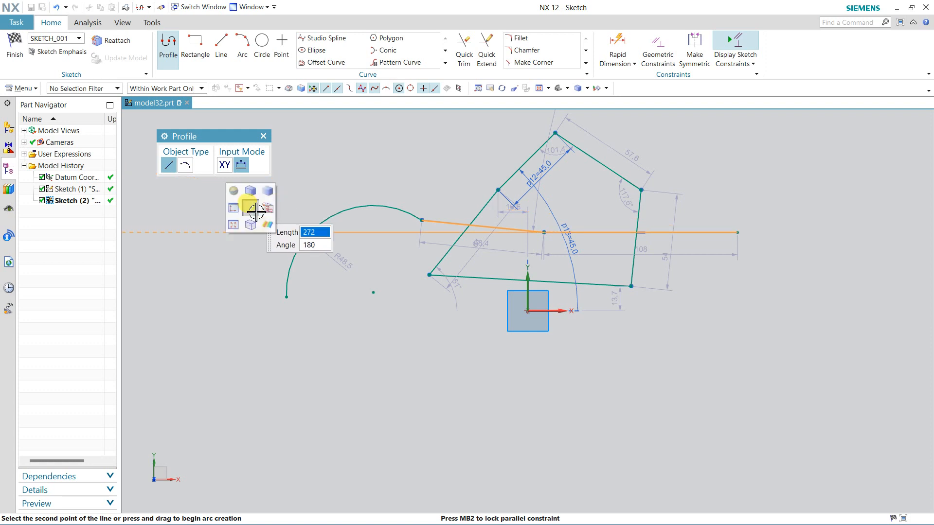
left_click(286, 226)
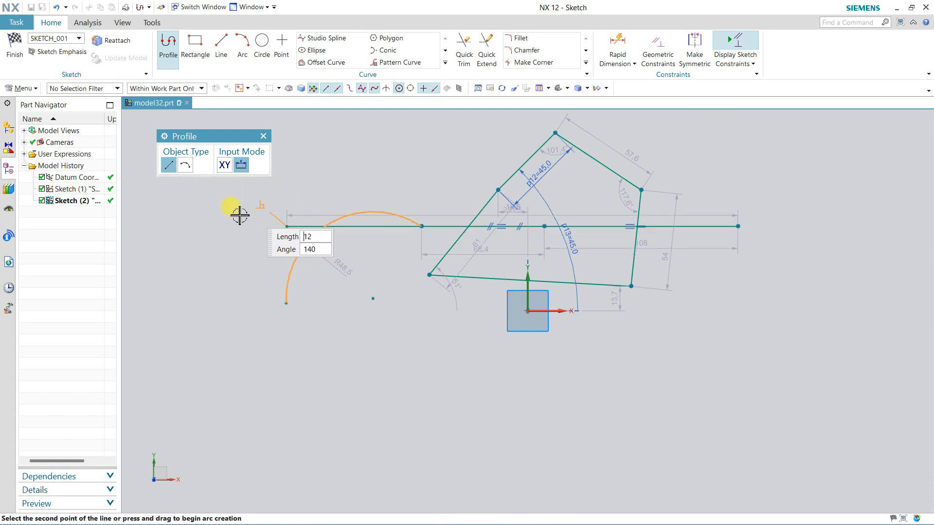
Continue the profile with three arcs of about R53, R25 and R39, ending at the start point of the first arc
left_click_drag(222, 235, 290, 233)
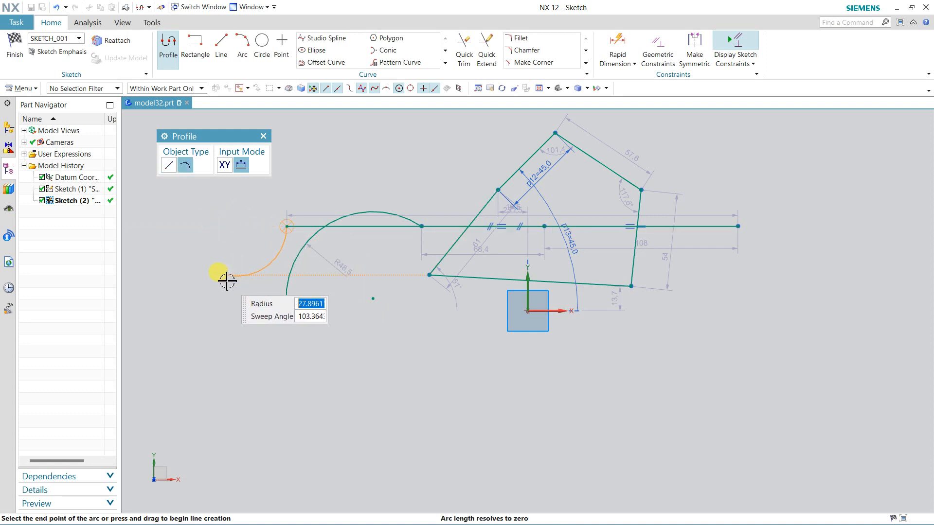
left_click(221, 317)
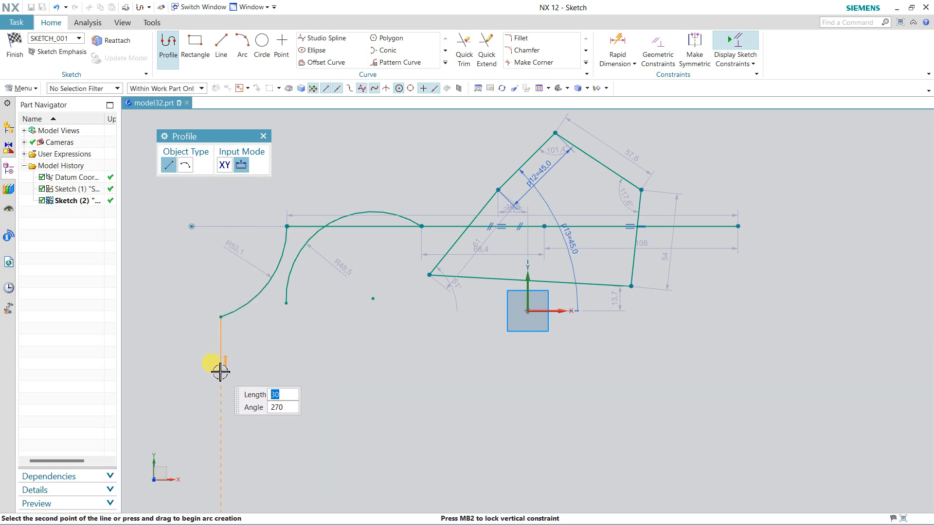
mouse_move(220, 372)
left_mouse_down()
mouse_move(244, 373)
mouse_move(177, 358)
mouse_move(207, 406)
left_mouse_up()
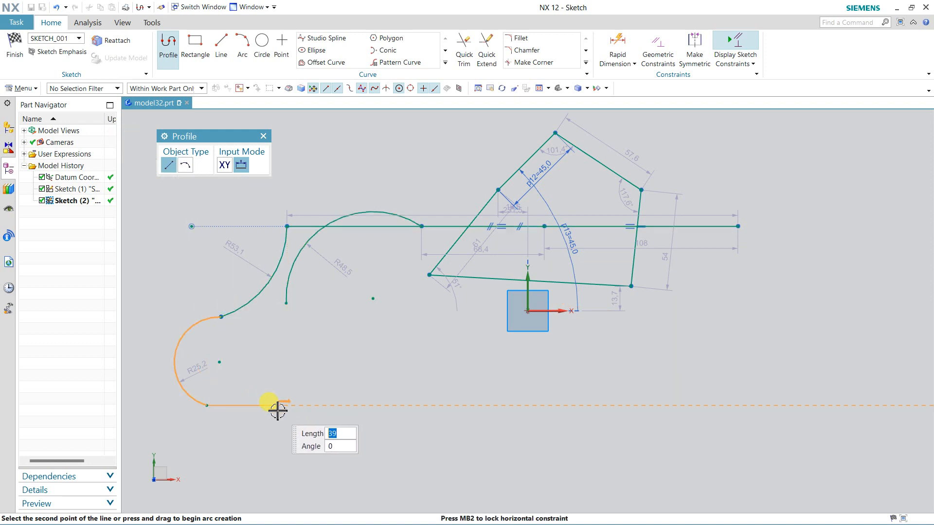
left_click_drag(273, 408, 334, 385)
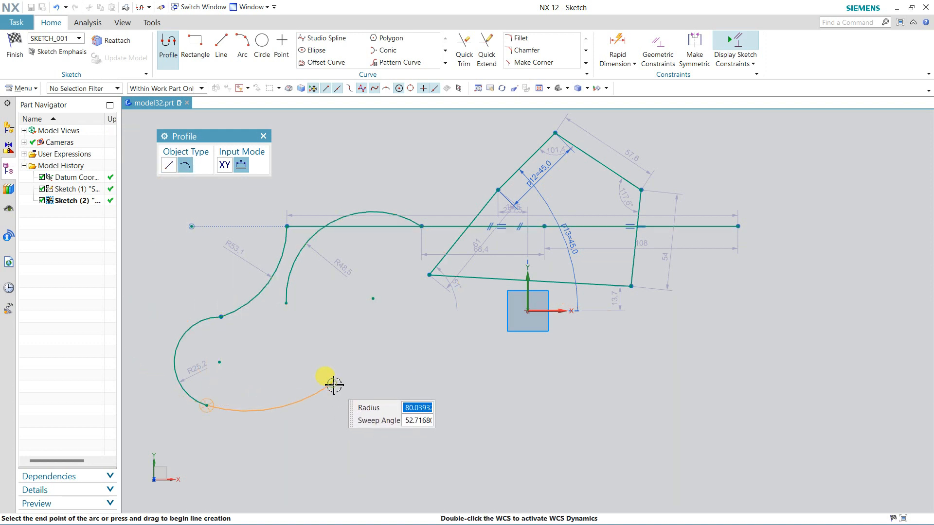
left_click(287, 305)
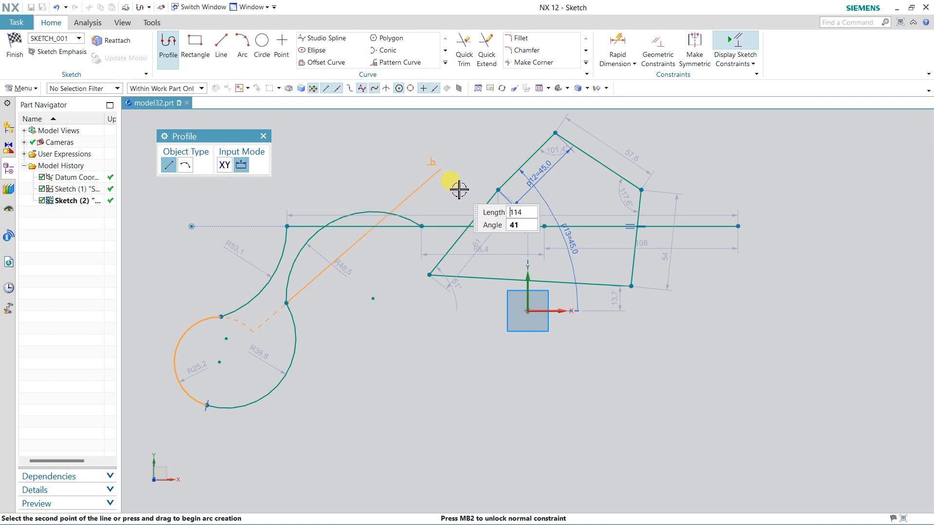
left_click(228, 165)
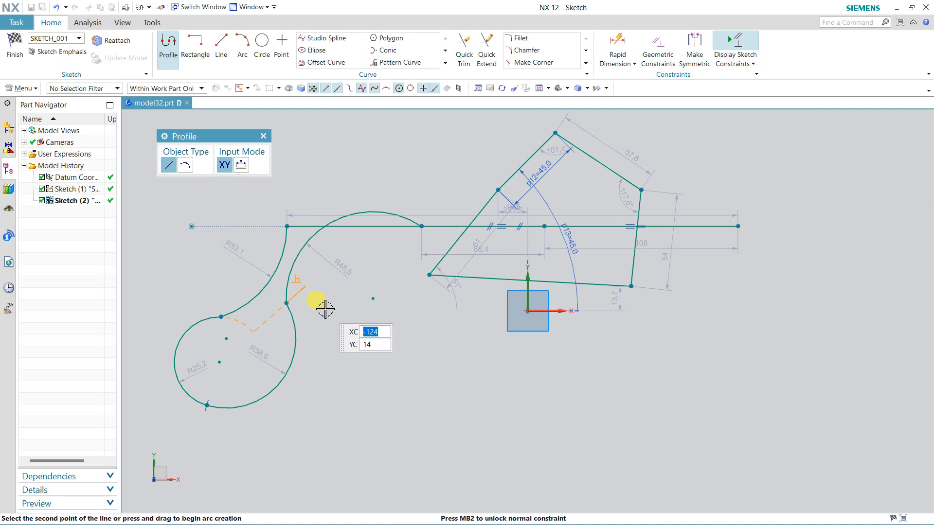
key("Escape")
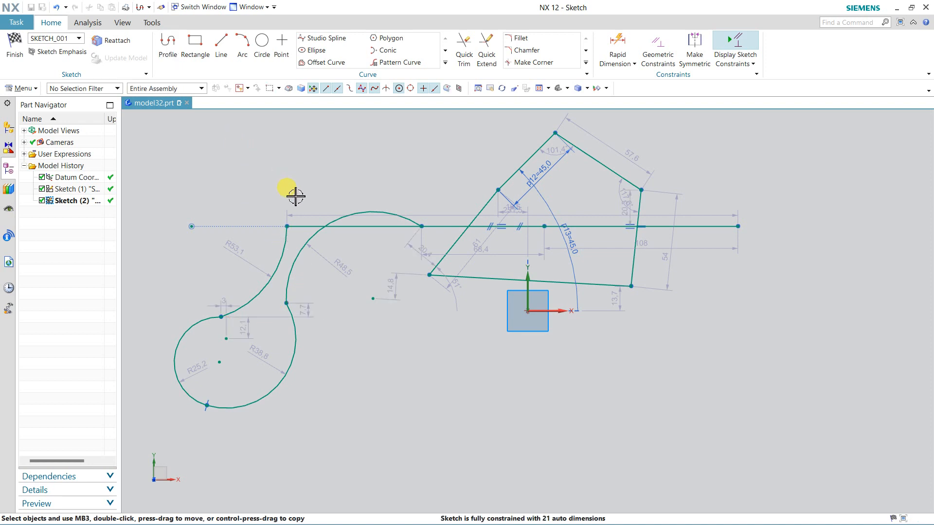
Draw a two-point rectangle about 61 by 42 mm below the first arc
left_click(204, 59)
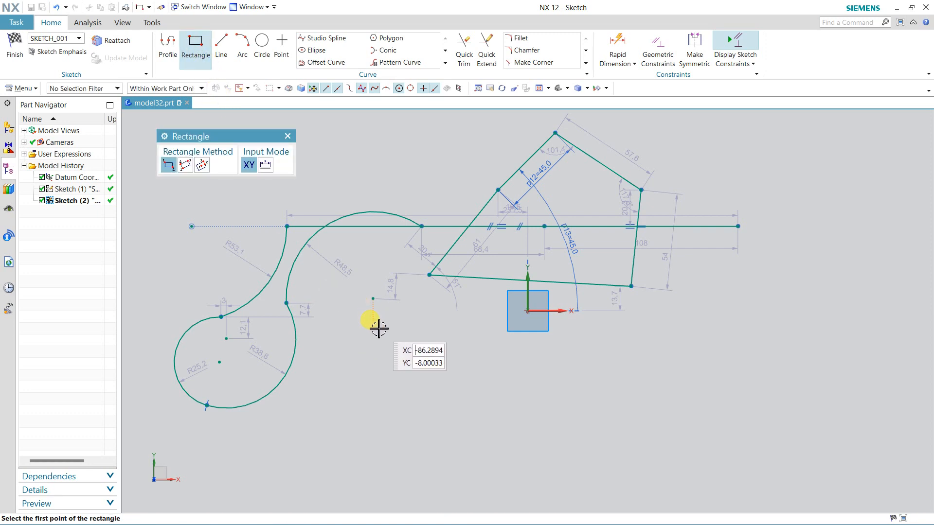
left_click(350, 328)
left_click(460, 404)
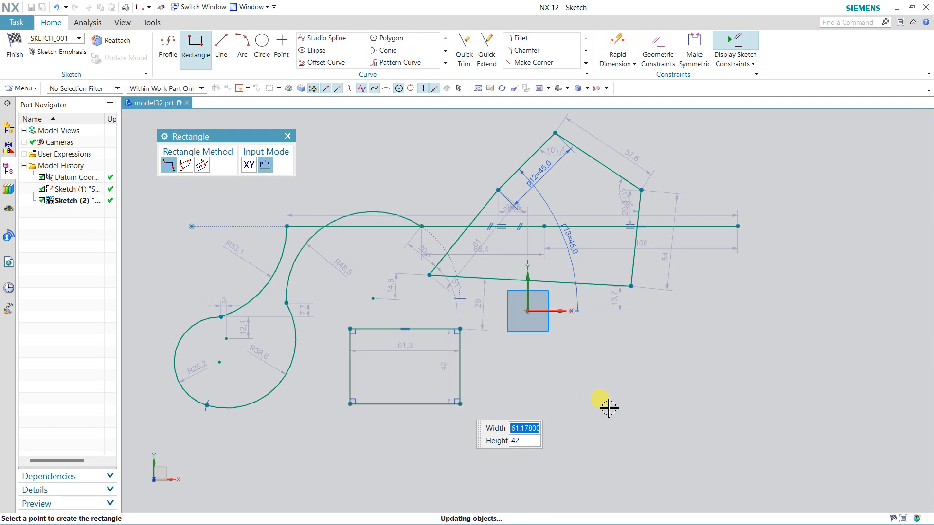
Draw a tilted three-point rectangle about 85 by 37.5 mm below the five-sided profile
middle_click(526, 393)
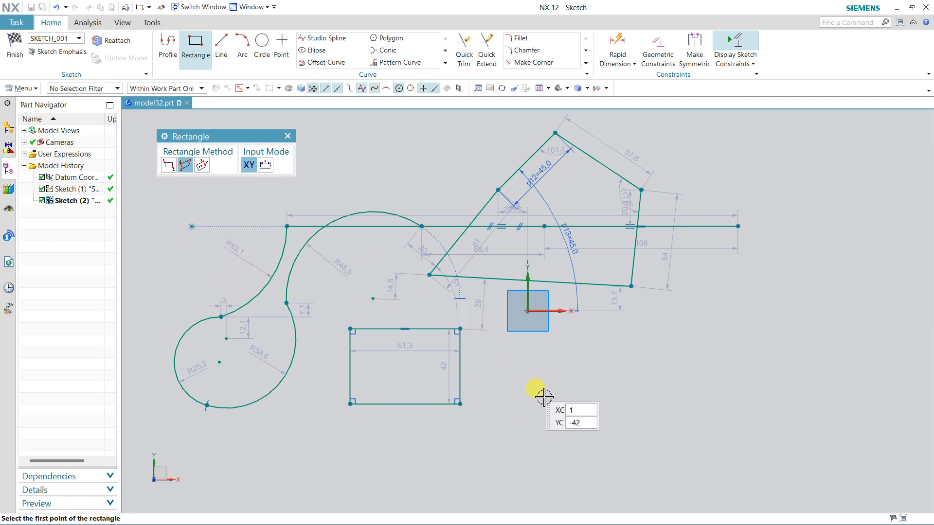
left_click(561, 414)
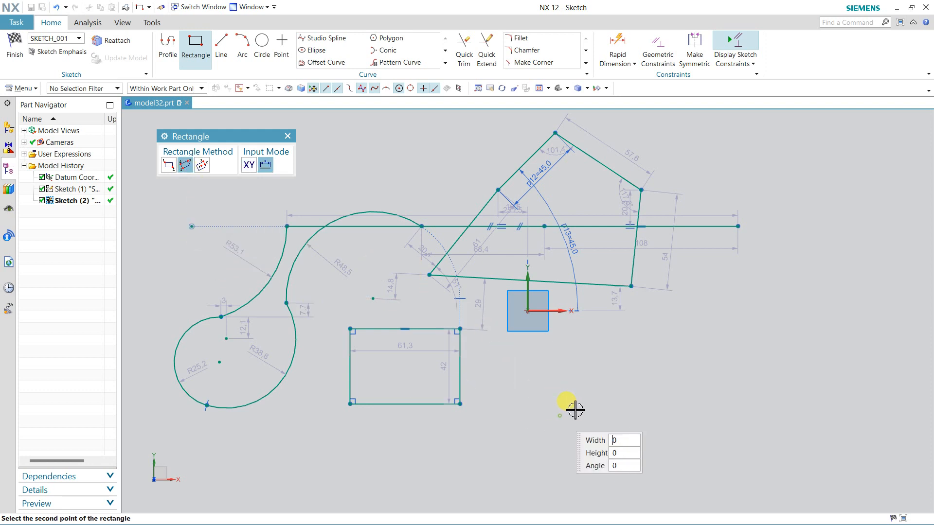
left_click(699, 353)
left_click(653, 298)
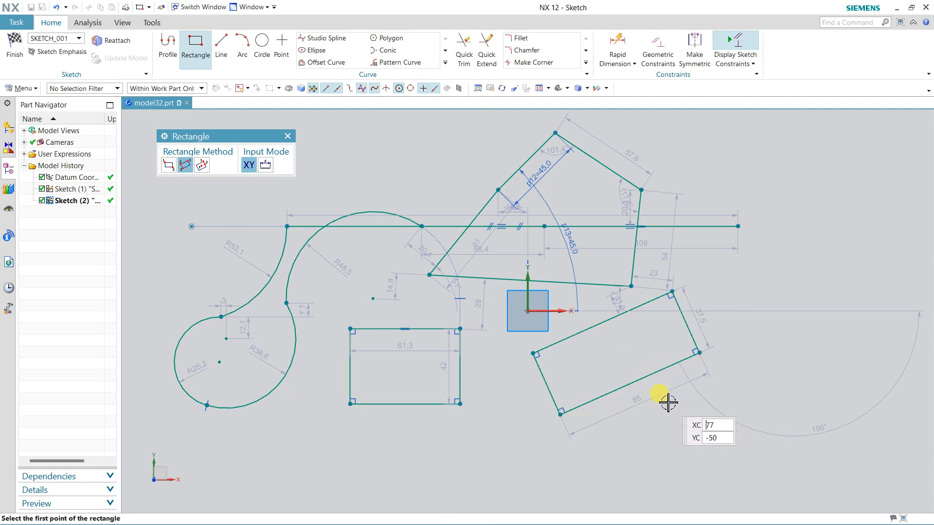
left_click(800, 385)
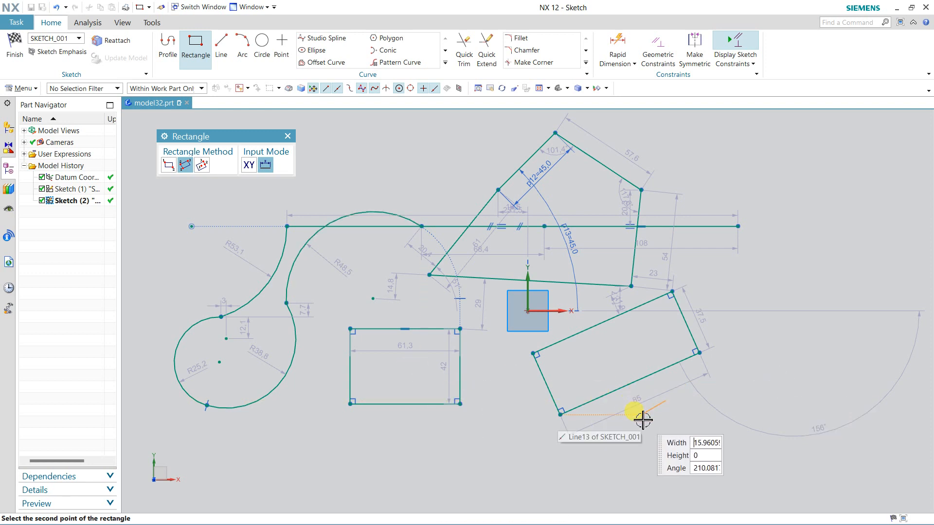
left_click(719, 383)
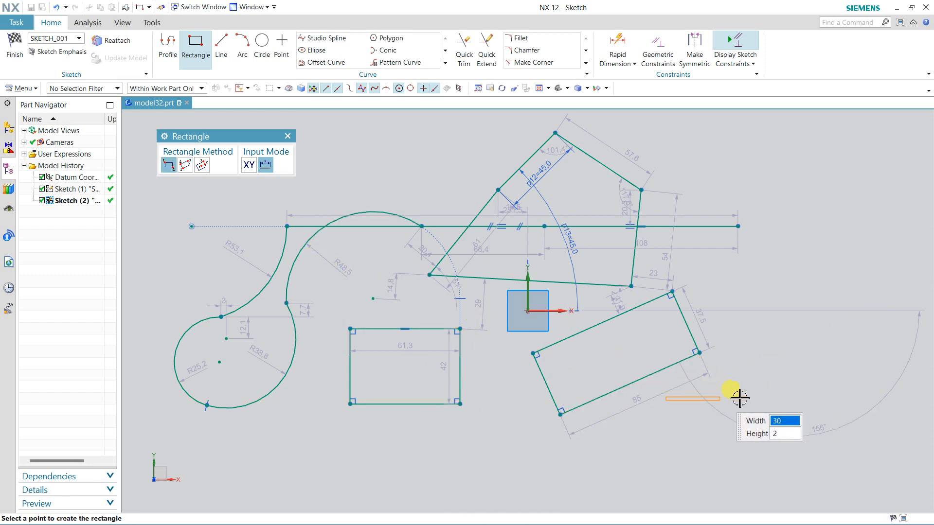
left_click_drag(738, 397, 825, 402)
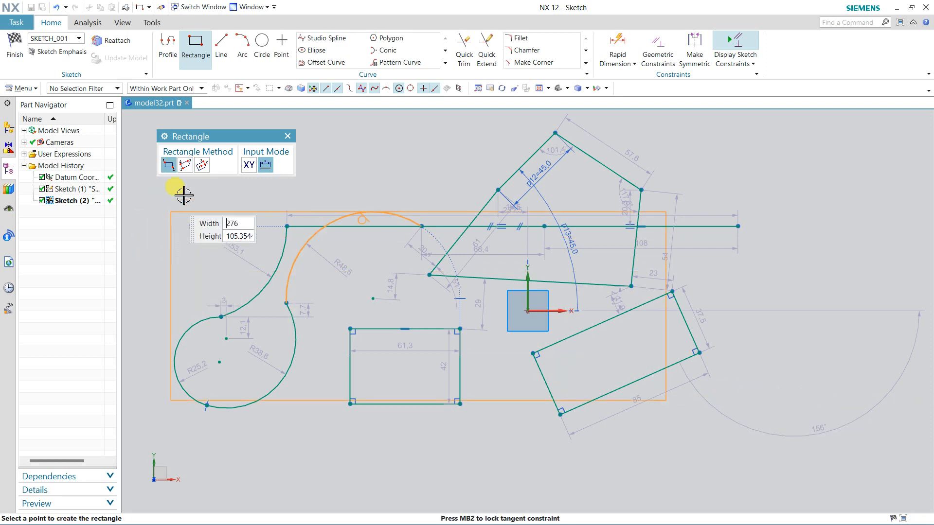
Draw a horizontal rectangle from its center, about 130 by 50 mm, overlapping the lower part of the tilted rectangle
left_click(202, 166)
left_click(551, 386)
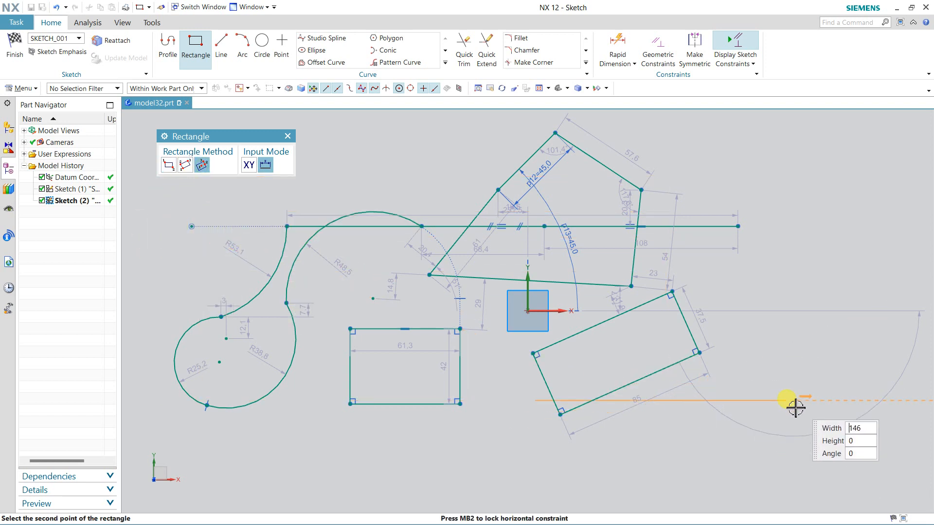
left_click(783, 402)
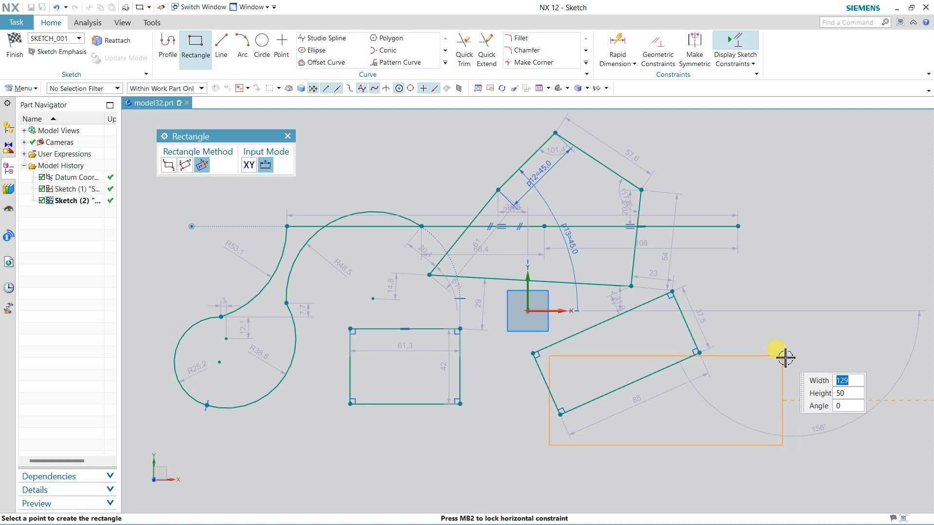
left_click(785, 357)
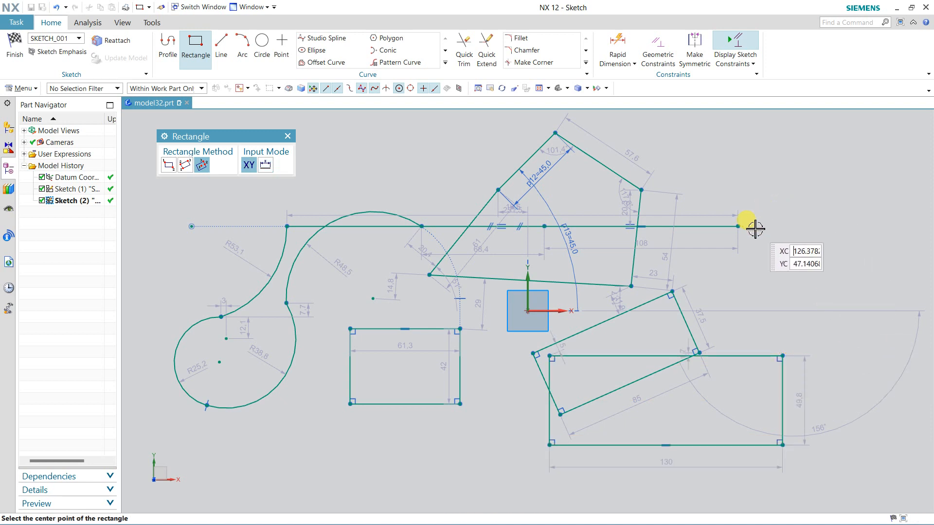
Draw a center rectangle about 30 by 20 mm around the sketch origin
left_click(537, 311)
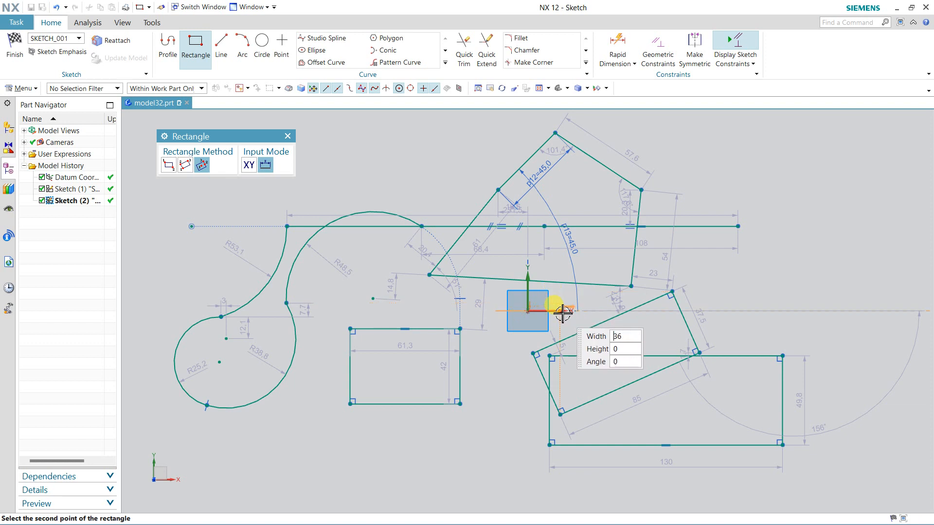
scroll(563, 313, "up", 2)
left_click(554, 311)
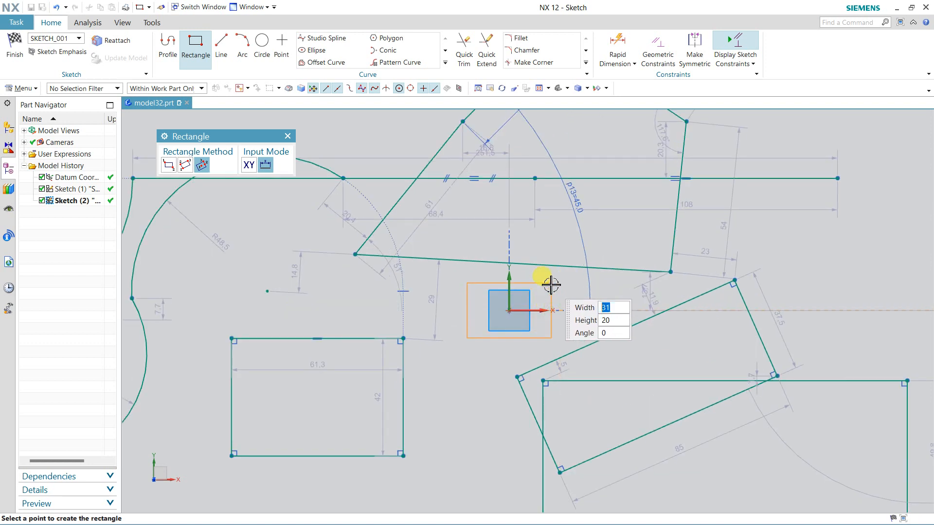
left_click(571, 290)
key("Escape")
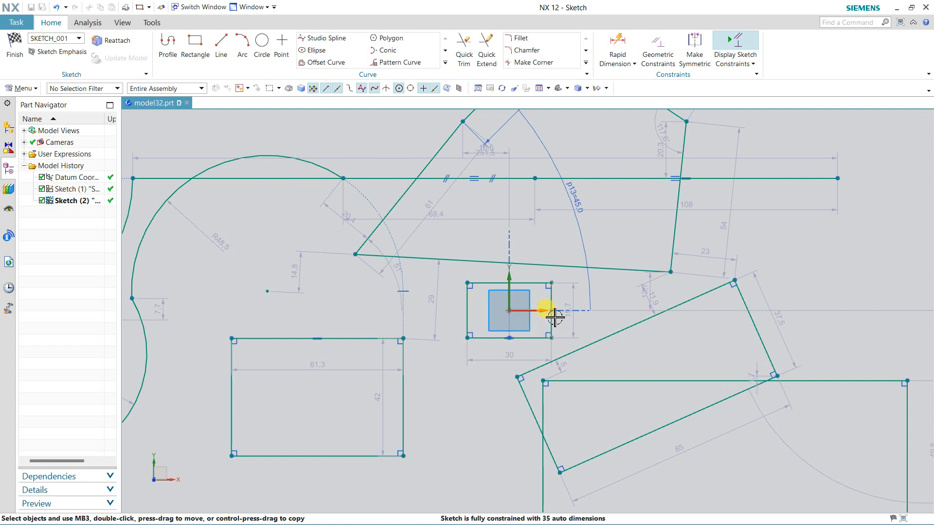
Draw two separate horizontal lines about 138 mm and 121 mm long above the arcs, and a vertical line crossing both
scroll(506, 300, "up", 4)
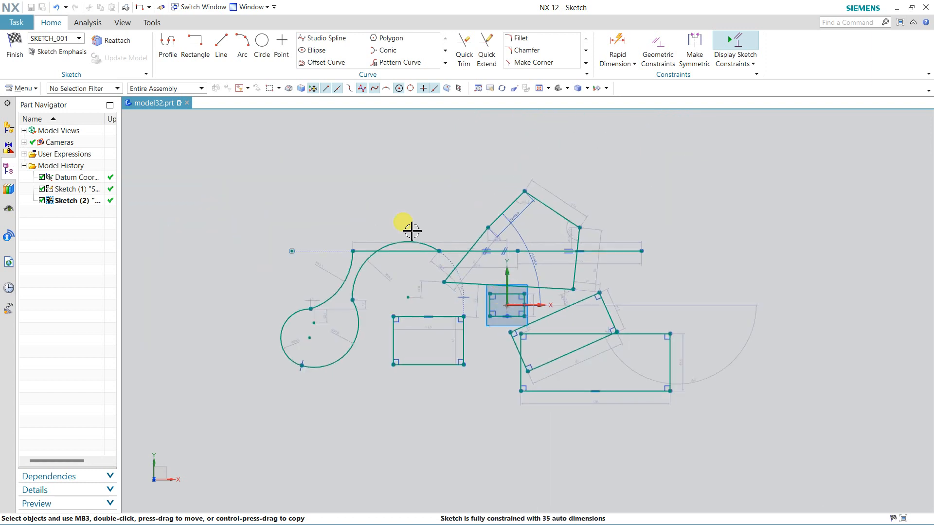
left_click(187, 51)
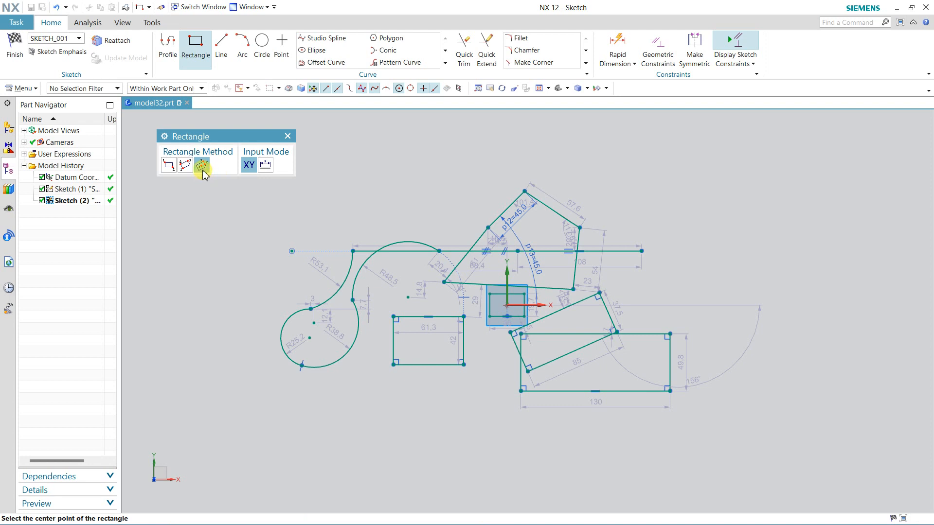
left_click(222, 45)
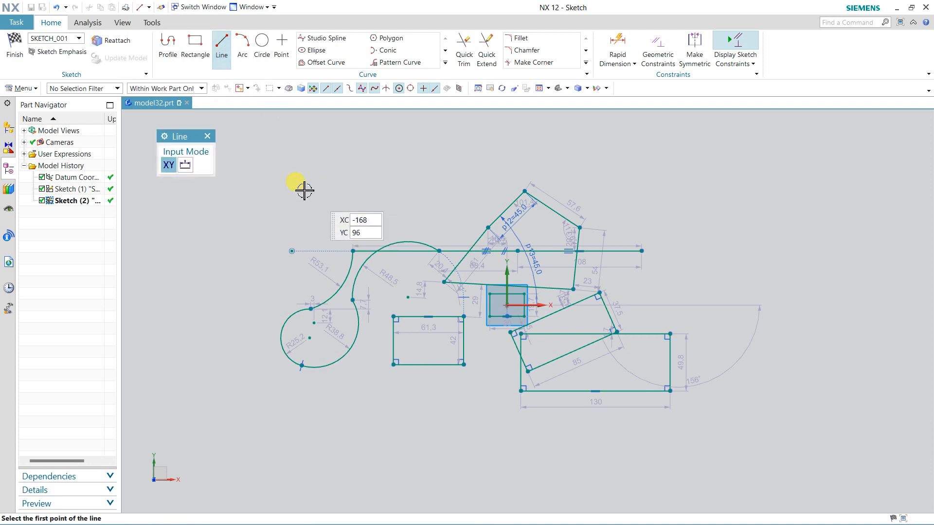
left_click(294, 180)
left_click(453, 179)
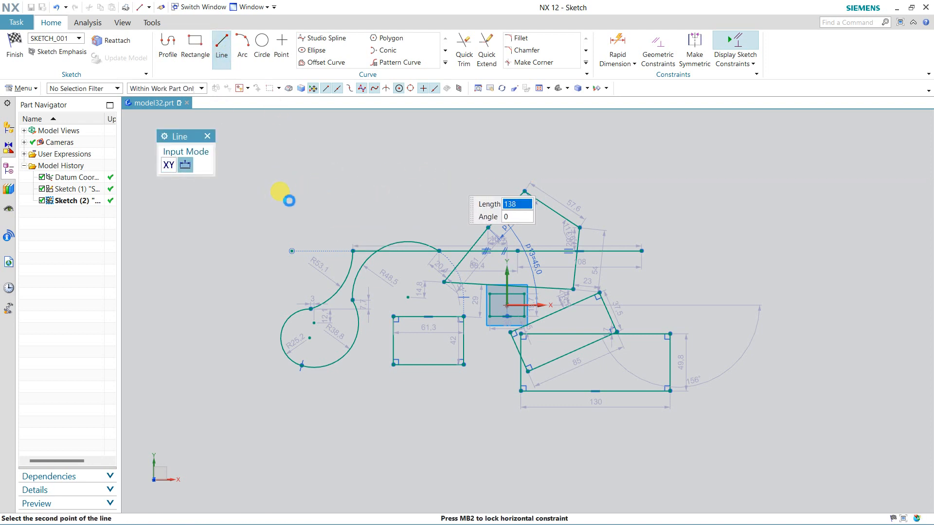
left_click(293, 200)
left_click(434, 199)
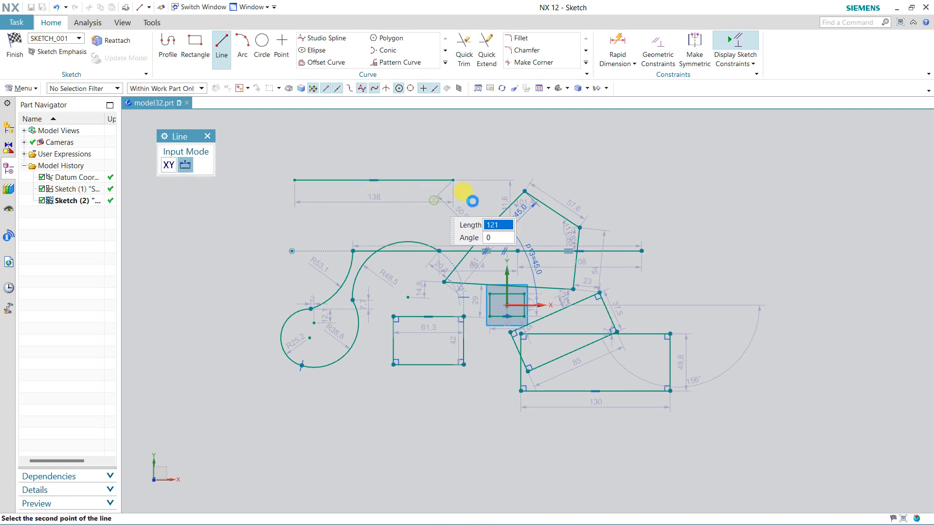
left_click(322, 129)
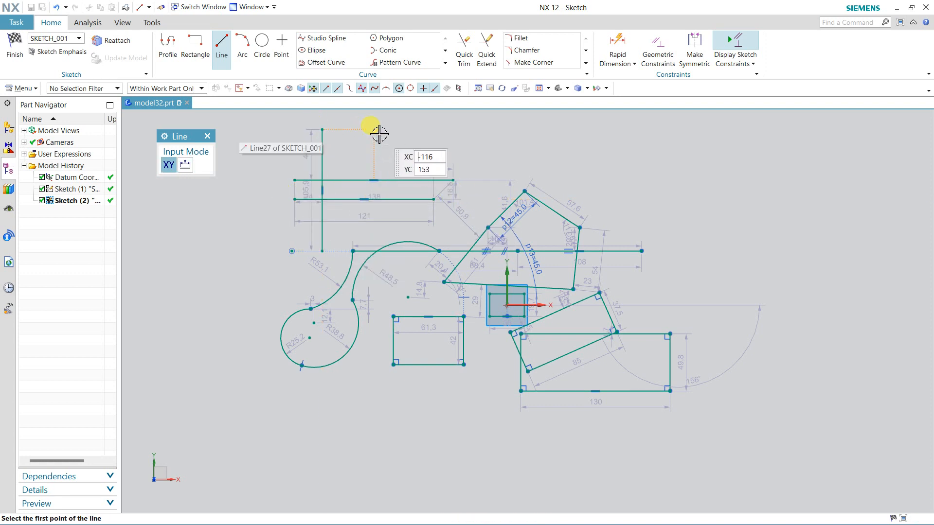
Draw a second vertical line about 98 mm long, parallel to the first and crossing both horizontal lines
left_click(359, 134)
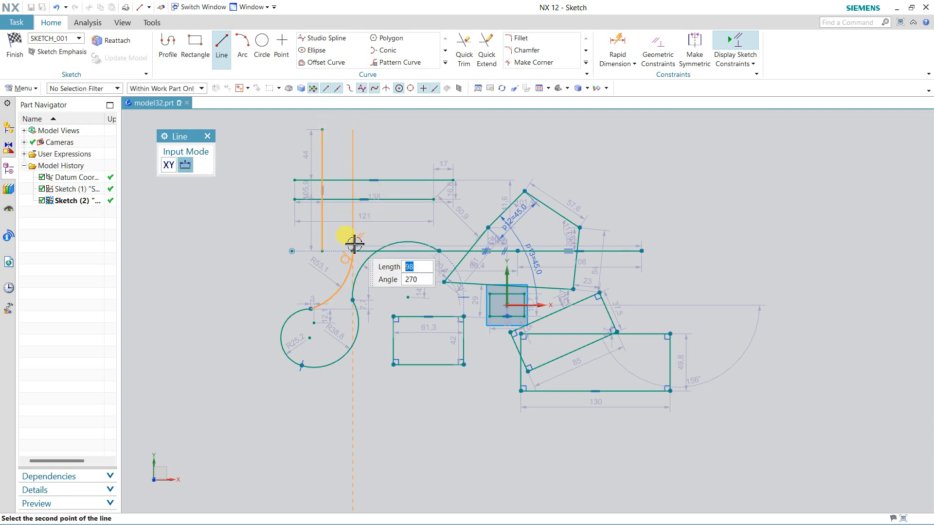
left_click(389, 217)
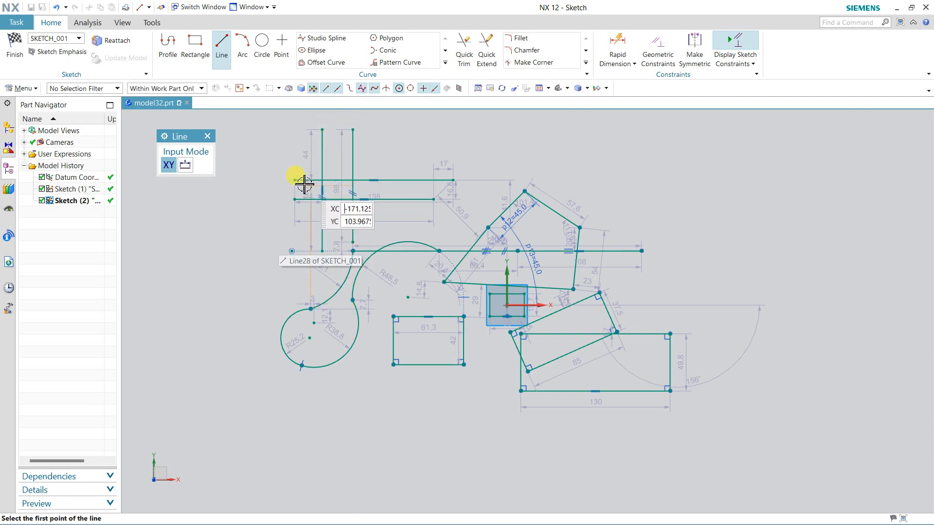
Draw a three-point arc of about 26 mm radius from the 130 mm wide rectangle's upper-right corner, passing through its lower-right corner
left_click(243, 53)
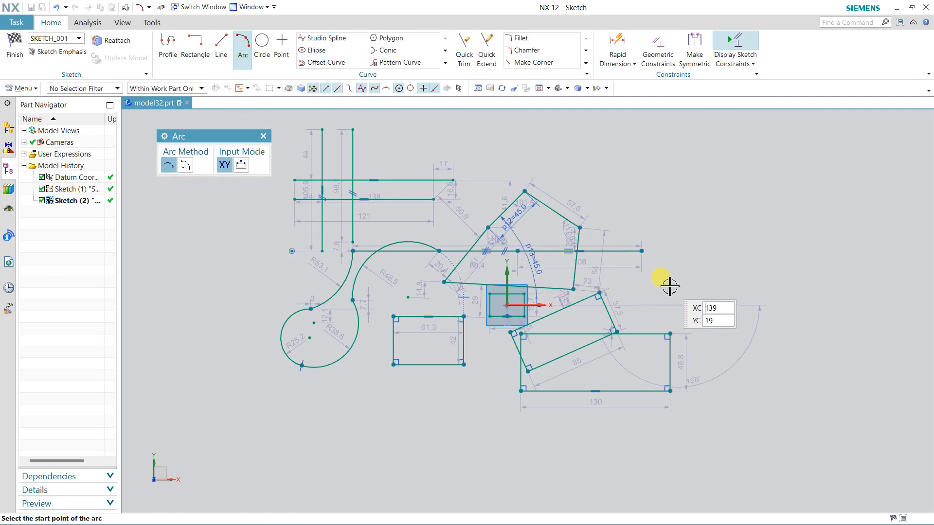
left_click(669, 334)
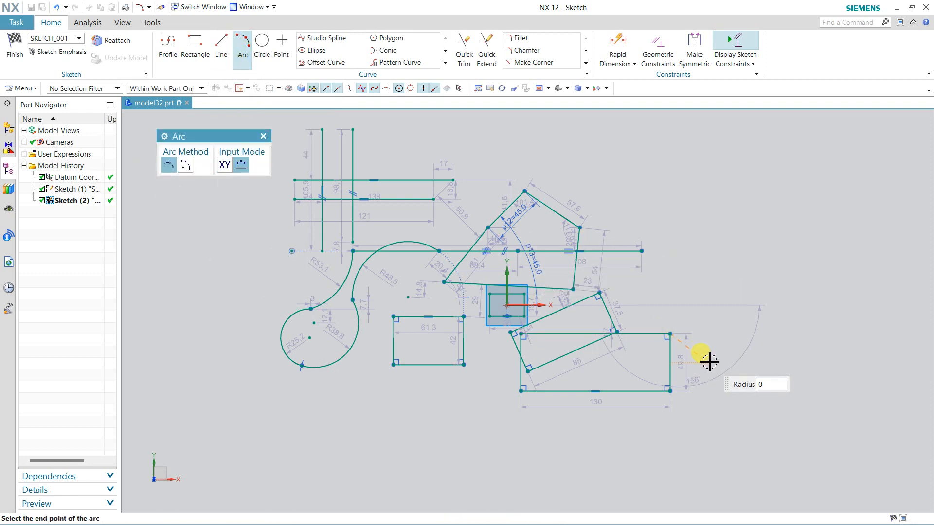
left_click(709, 362)
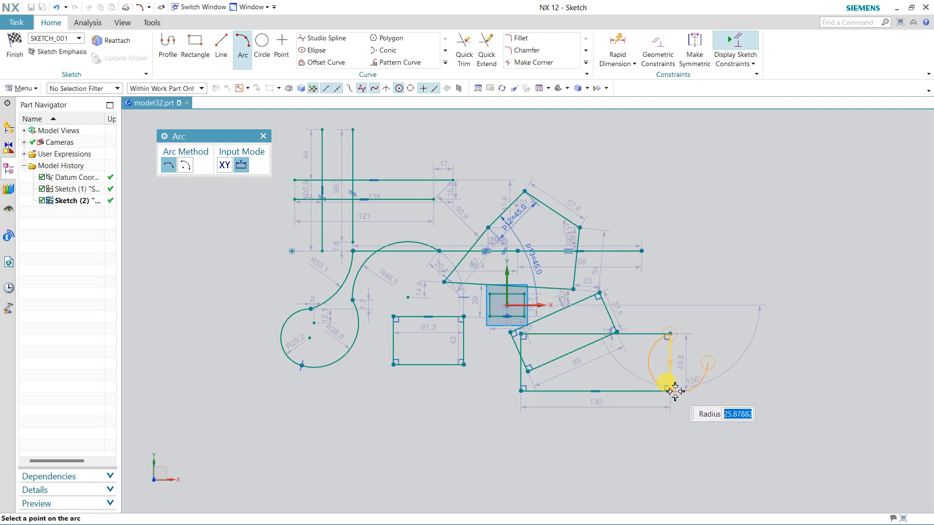
left_click(730, 393)
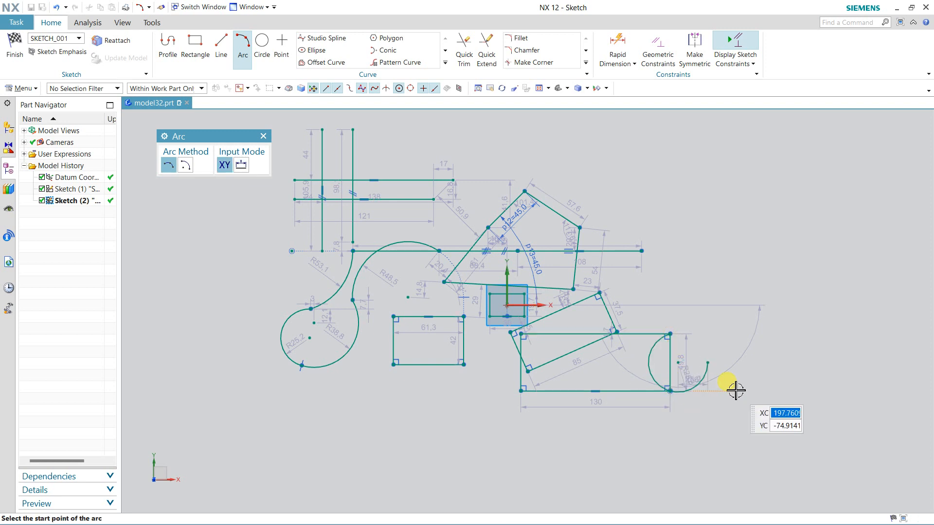
Draw a three-point arc of about 30.7 mm radius bulging below the rectangle under the arcs, joining its two lower corners
left_click(394, 364)
left_click(467, 367)
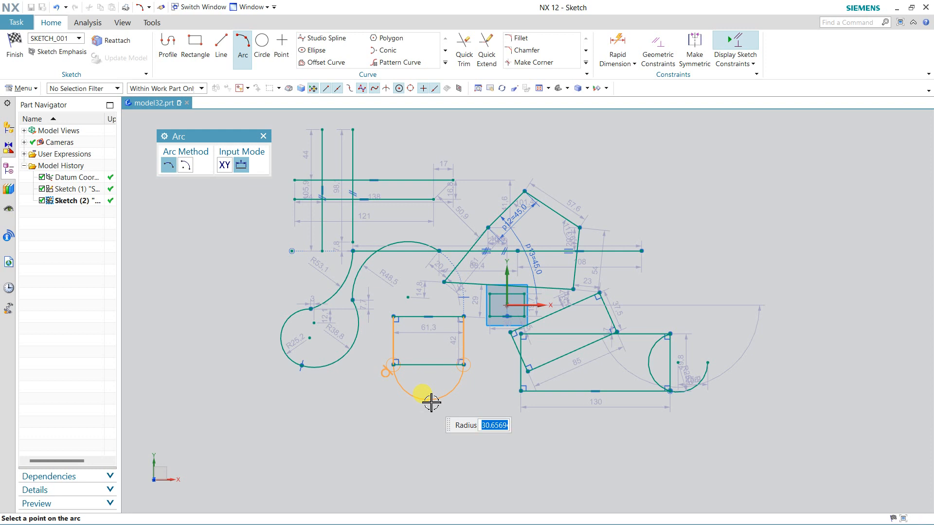
left_click(448, 402)
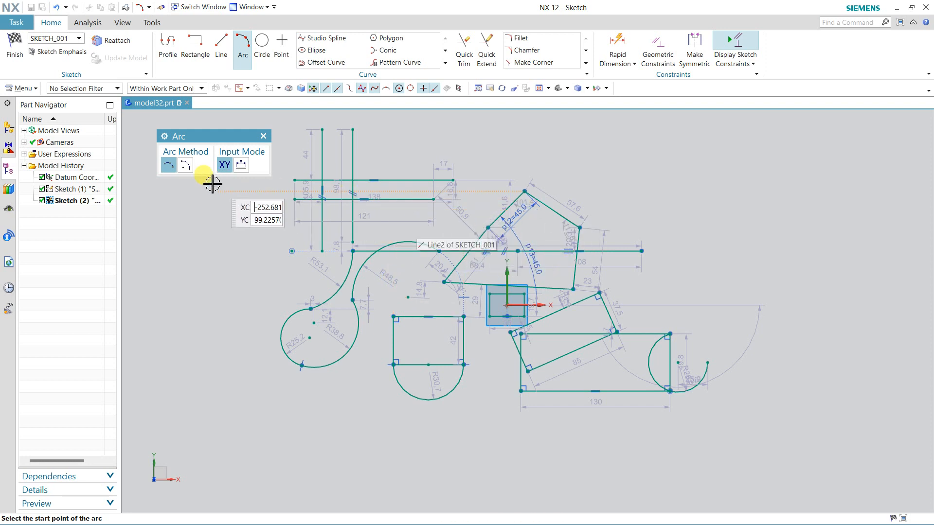
Draw upper and lower semicircular arcs of about 55.5 mm radius by center and endpoints around one center, forming a full circle beside the profile
left_click(186, 165)
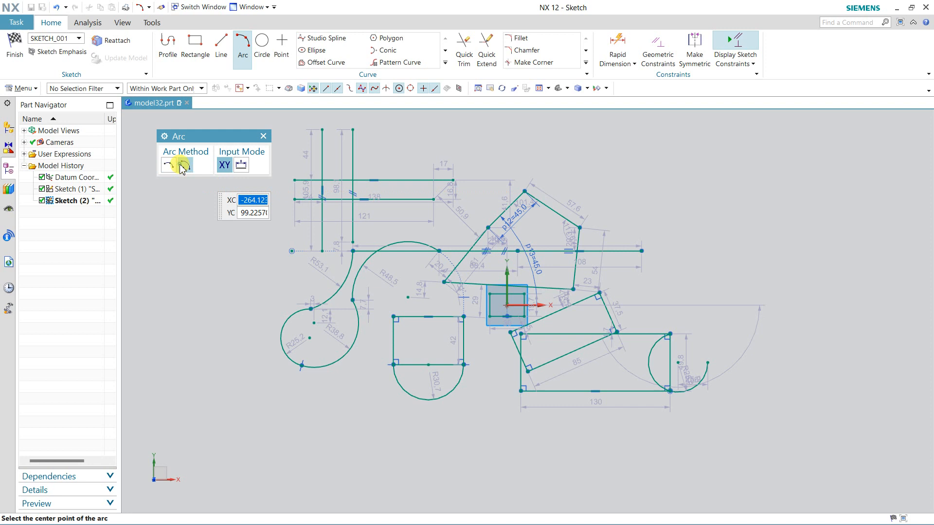
left_click(737, 251)
left_click(800, 251)
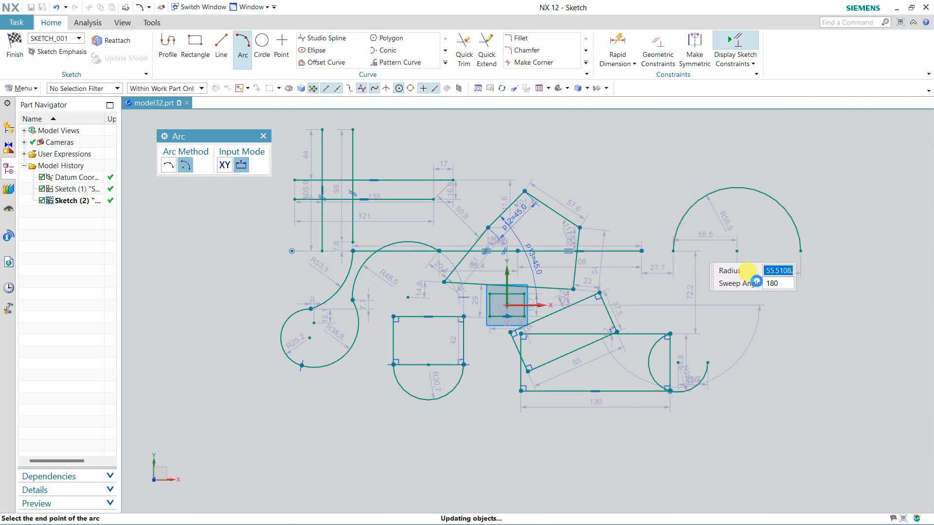
left_click(736, 251)
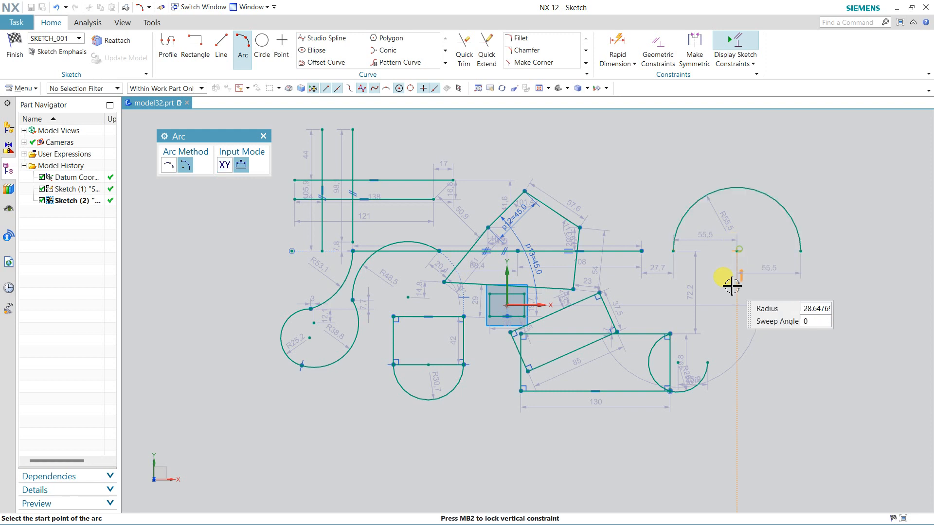
left_click(673, 252)
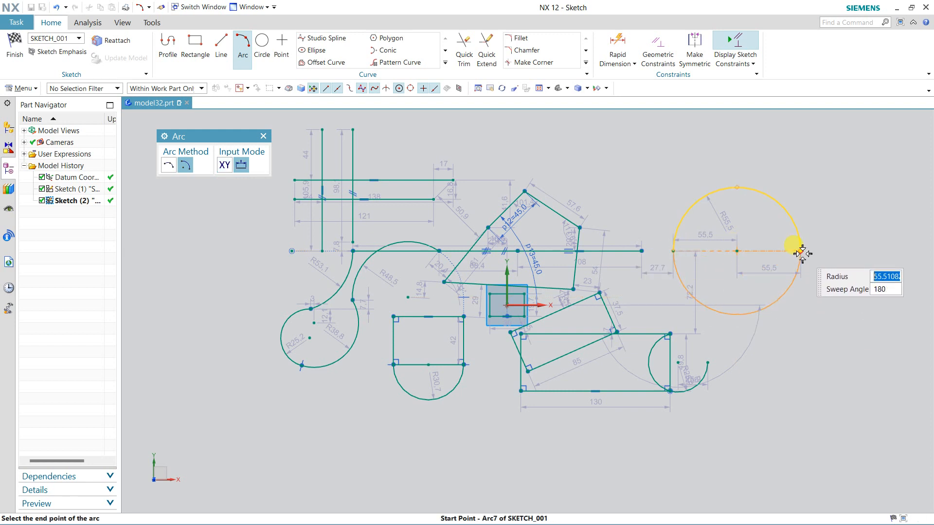
left_click(819, 321)
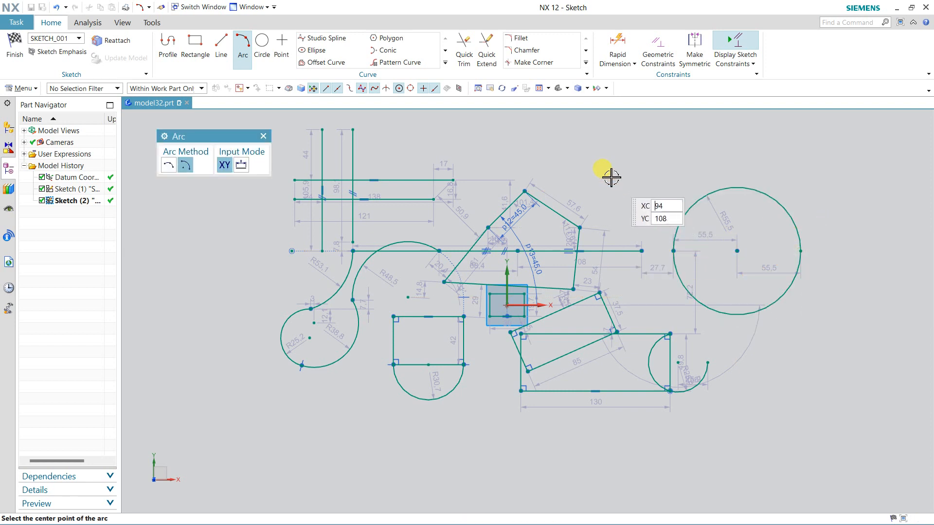
key("Escape")
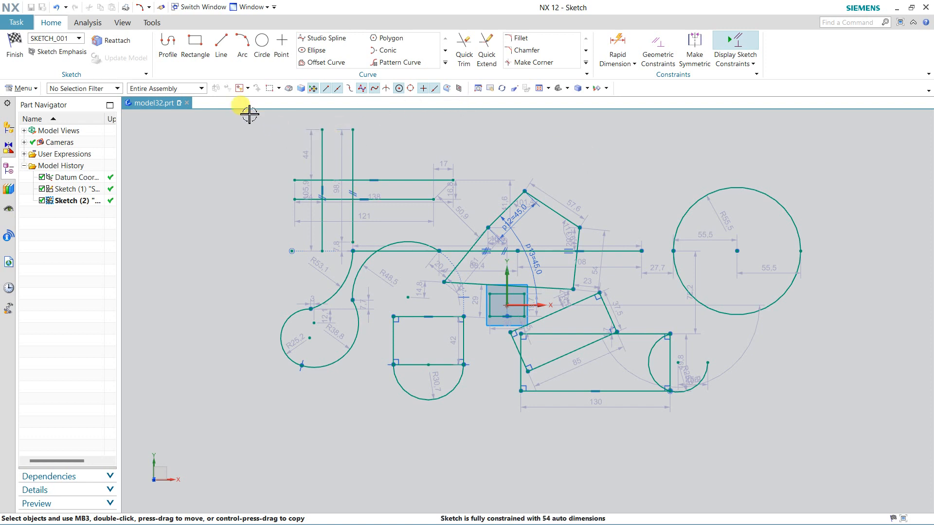
Draw two circles by center: one about 72 mm in diameter beyond the arcs, one about 59.7 mm concentric inside the two semicircular arcs
left_click(266, 58)
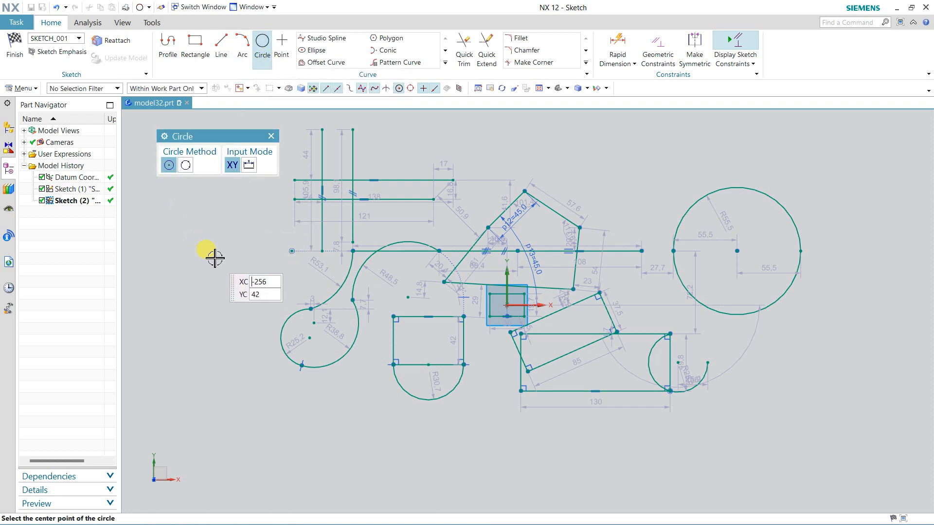
left_click(212, 256)
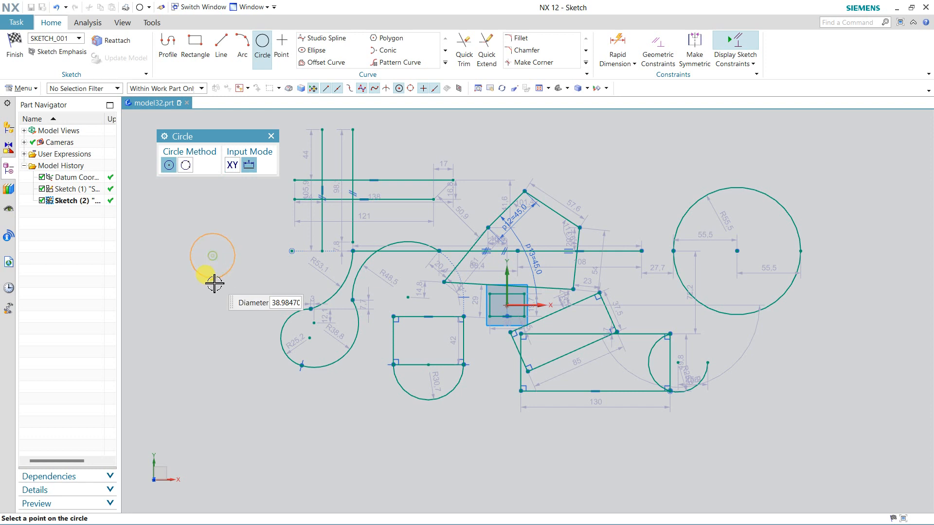
left_click(215, 310)
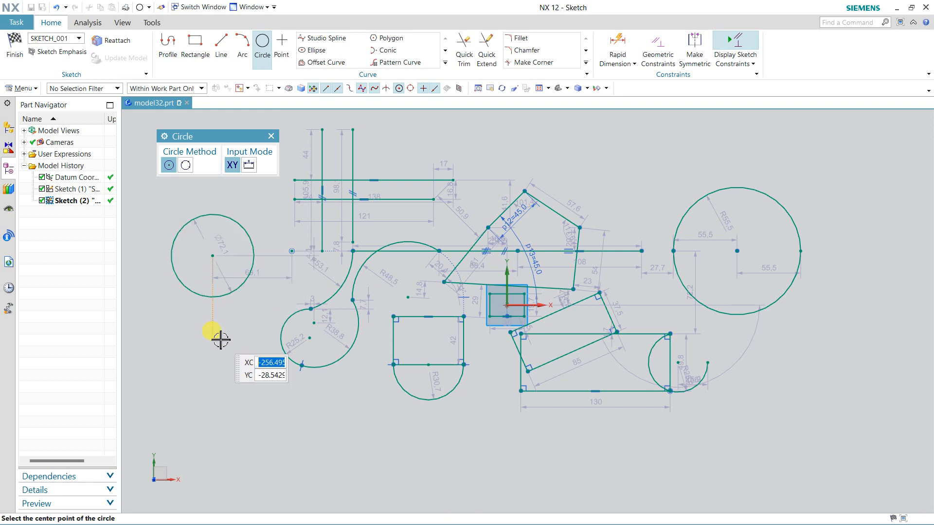
left_click(738, 249)
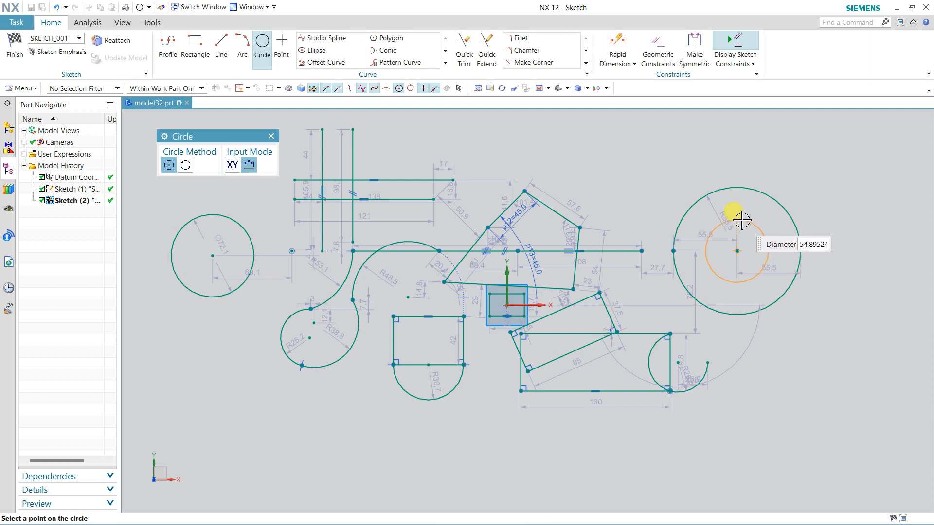
left_click(741, 218)
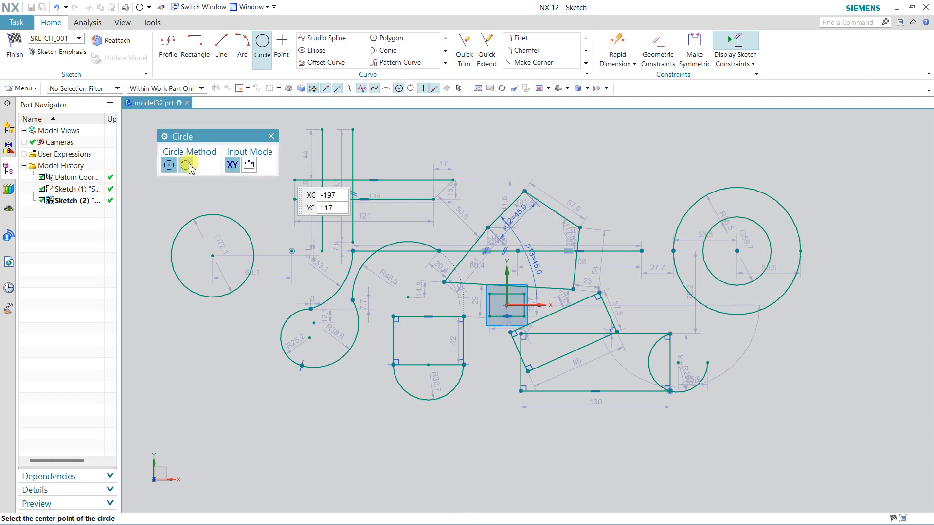
Draw a three-point circle about 98 mm in diameter through the longer horizontal line's left end and both ends of the second vertical line
left_click(188, 166)
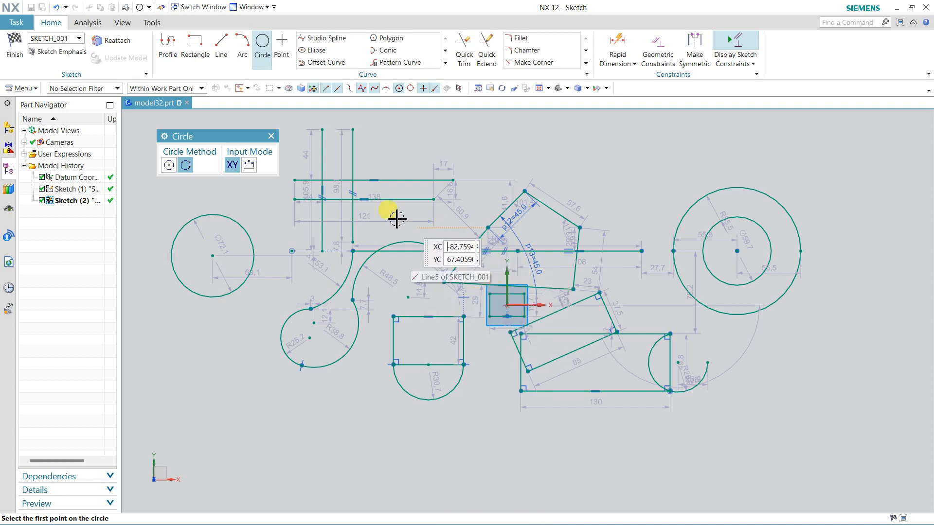
left_click(294, 180)
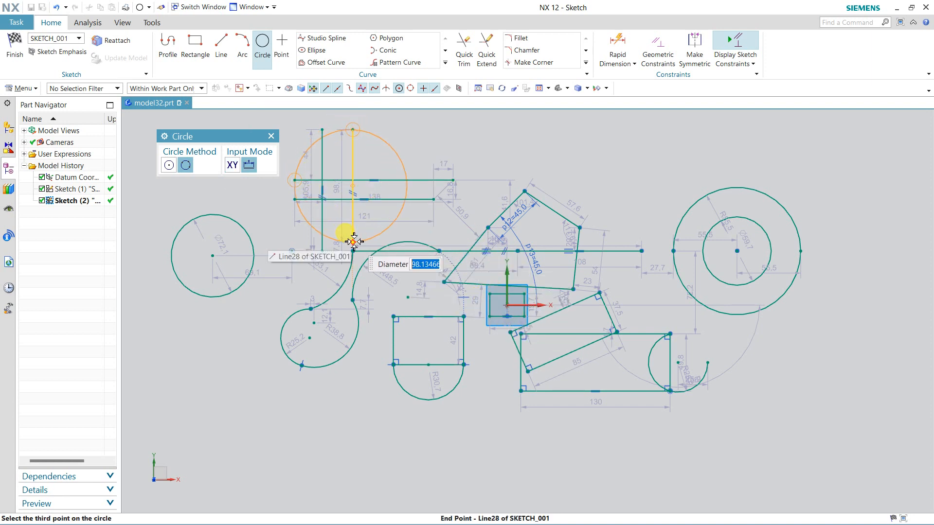
left_click(353, 240)
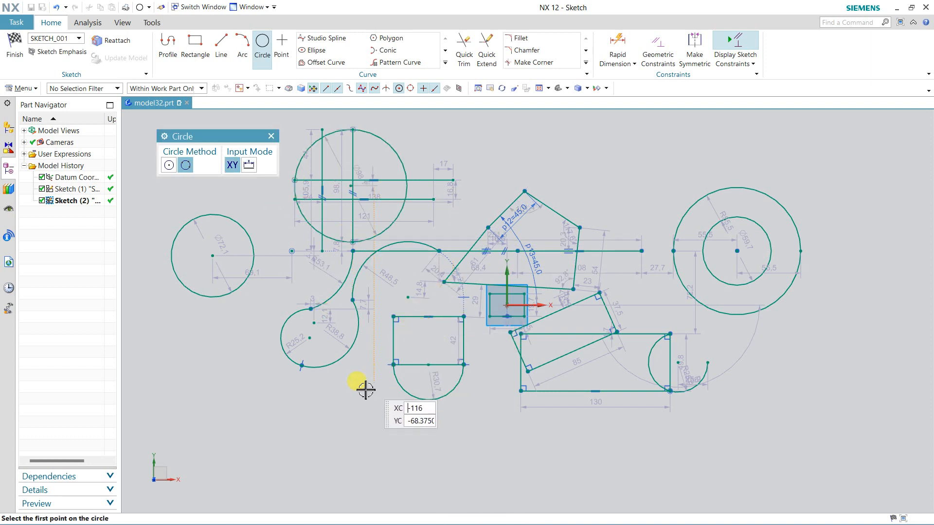
Place four sketch points in a zigzag row above the five-sided profile and finish the Point command
left_click(281, 44)
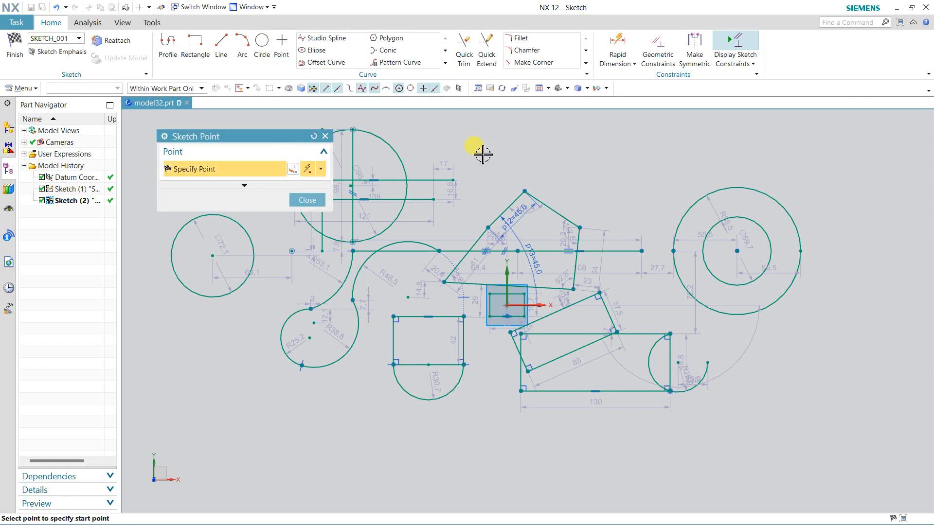
left_click(503, 171)
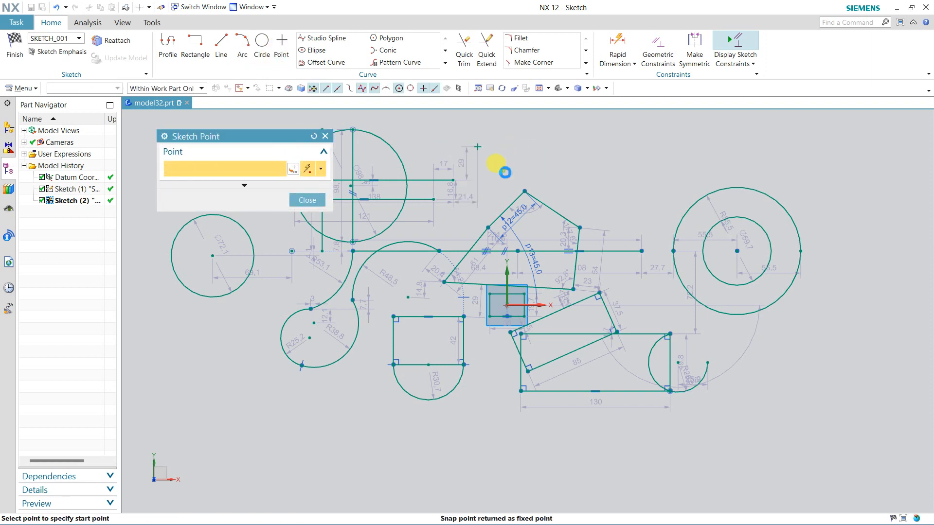
left_click(533, 146)
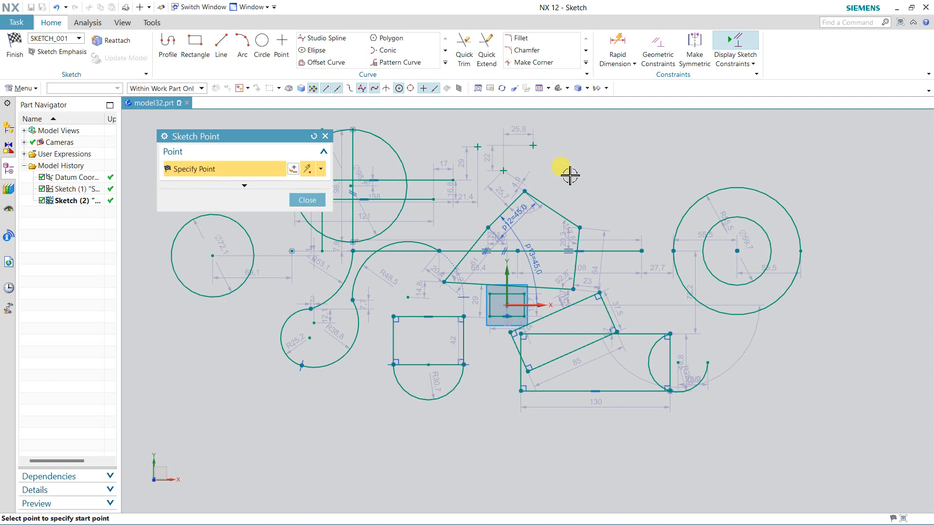
left_click(558, 168)
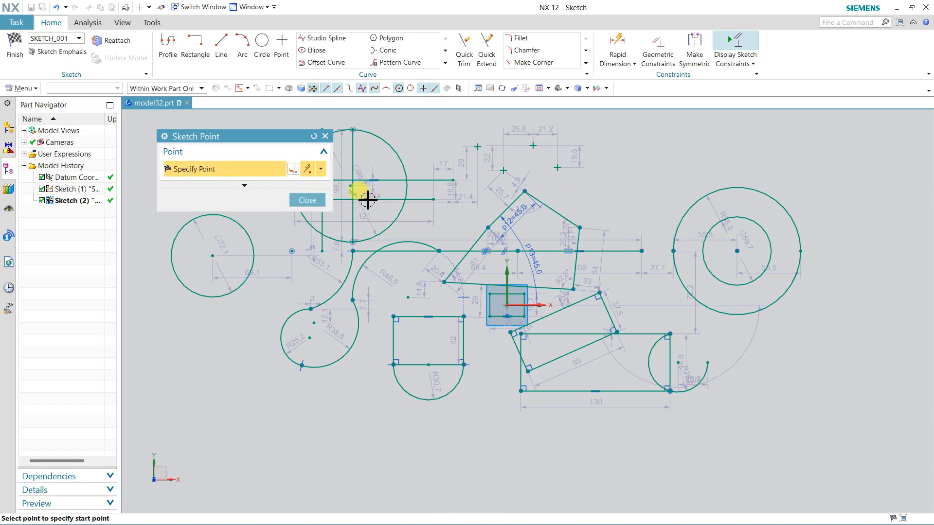
left_click(307, 200)
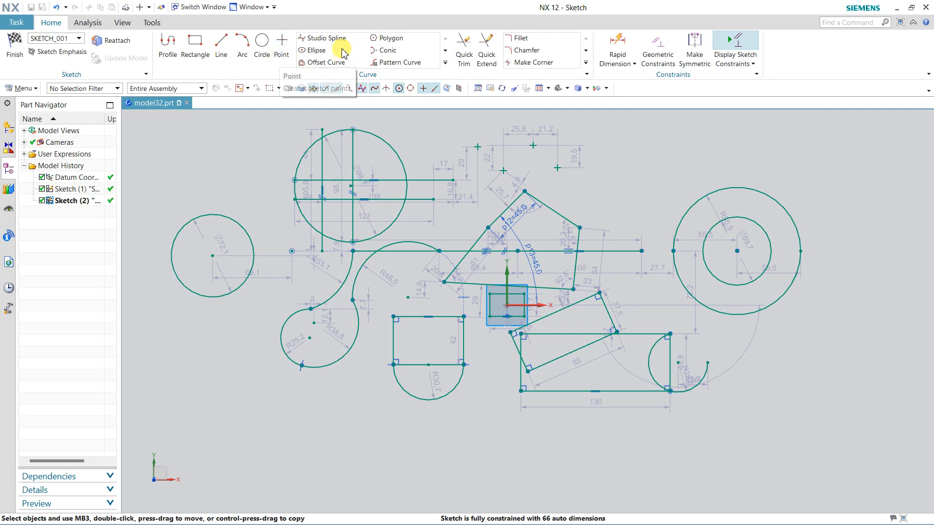
Select all curves and points in the sketch and delete them
scroll(427, 172, "down", 4)
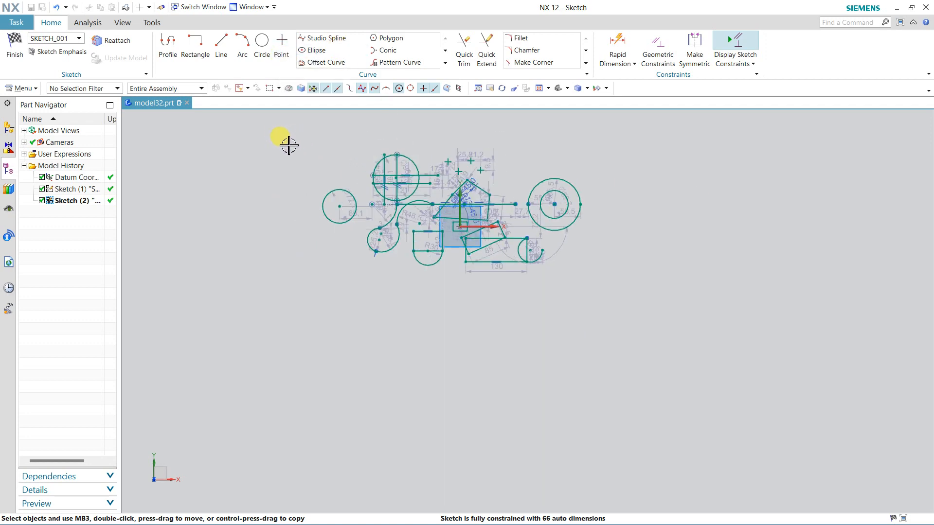
left_click_drag(275, 129, 594, 290)
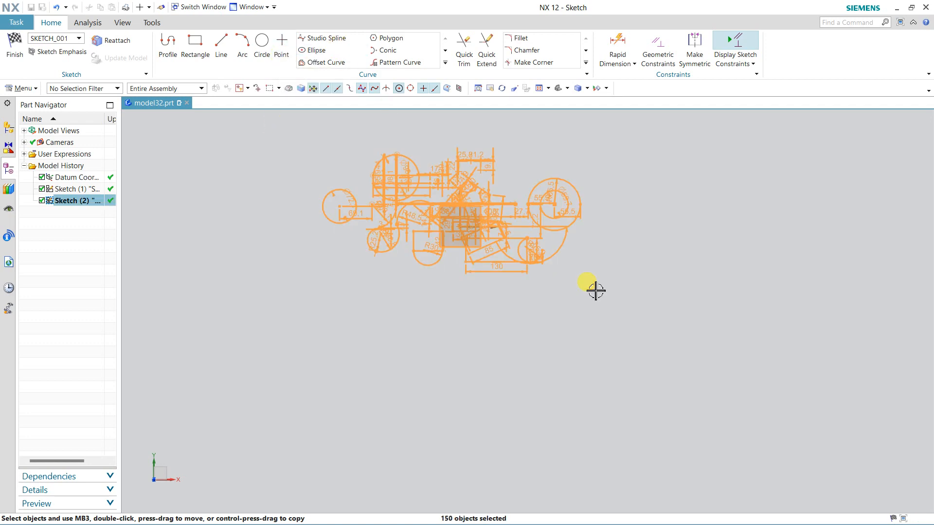
key("Delete")
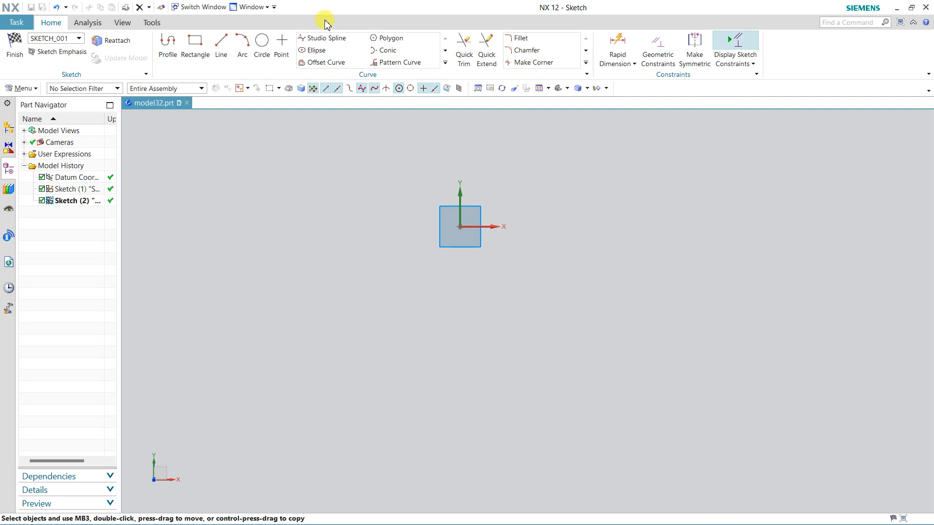
Draw a degree 3 through-points studio spline with seven points, waving from below the origin toward the upper right
left_click(324, 38)
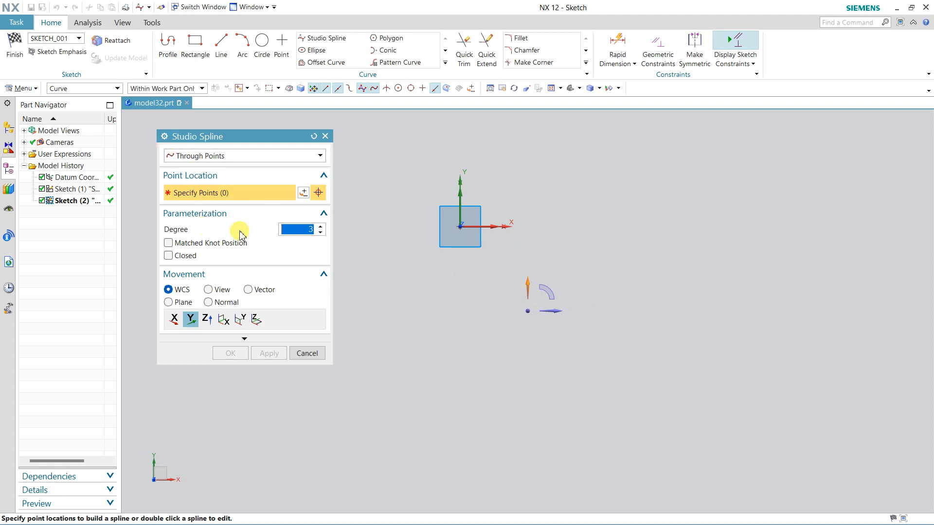
left_click(470, 283)
left_click(529, 245)
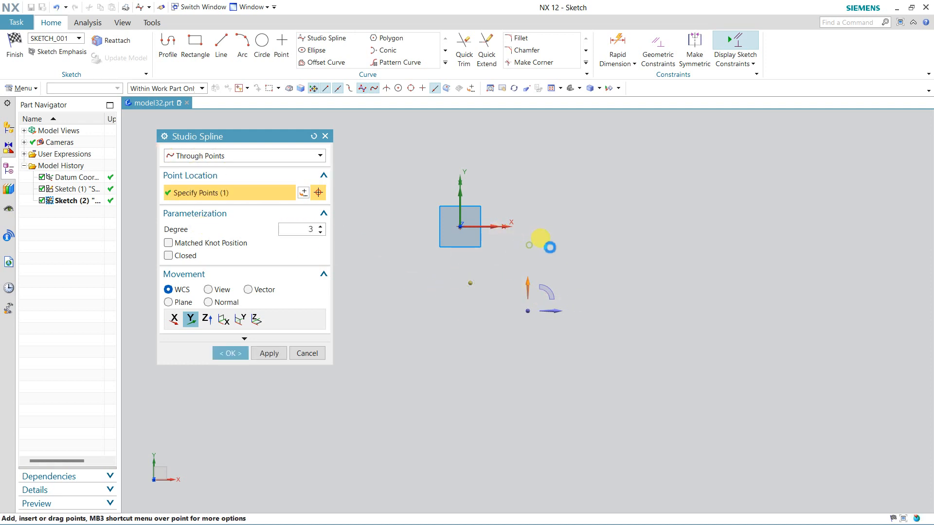
left_click(584, 260)
left_click(645, 275)
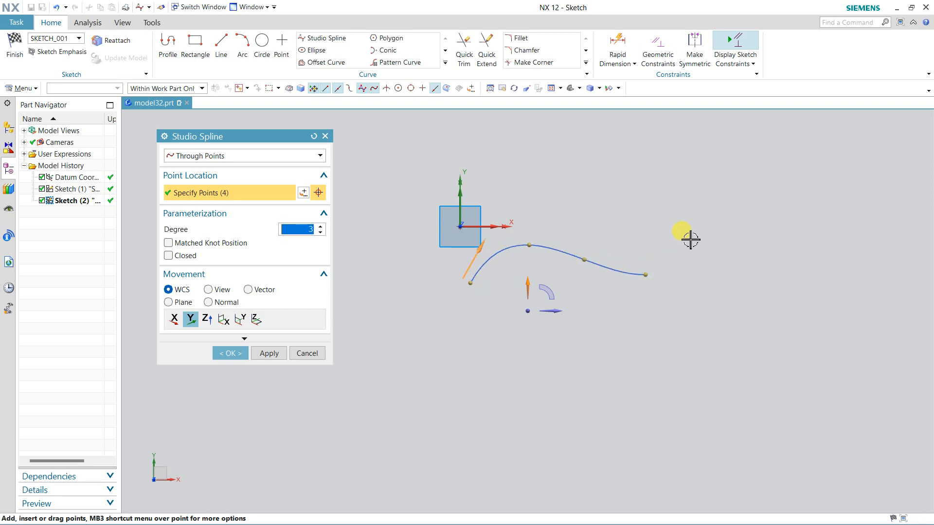
left_click(690, 231)
left_click(725, 195)
left_click(786, 197)
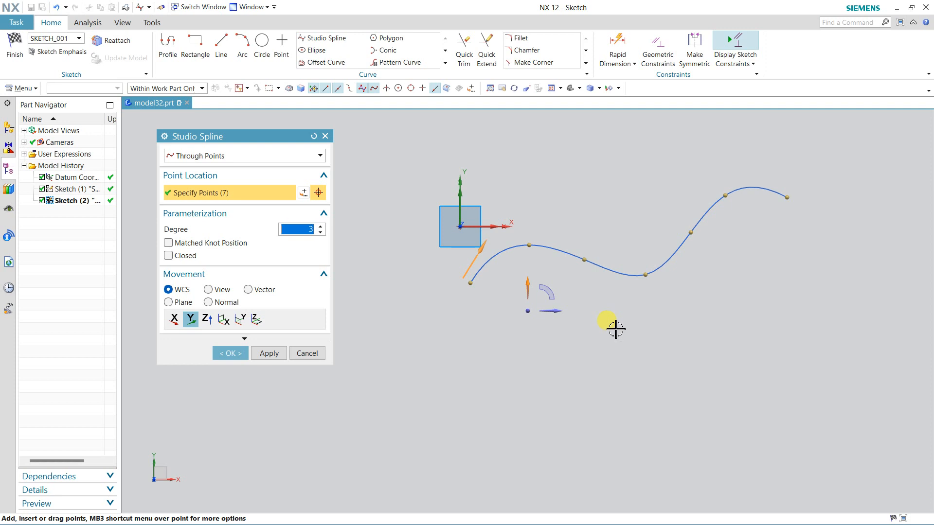
Restrict spline point movement to the X axis, shift the second point slightly, and try to move the third point vertically
left_click(555, 310)
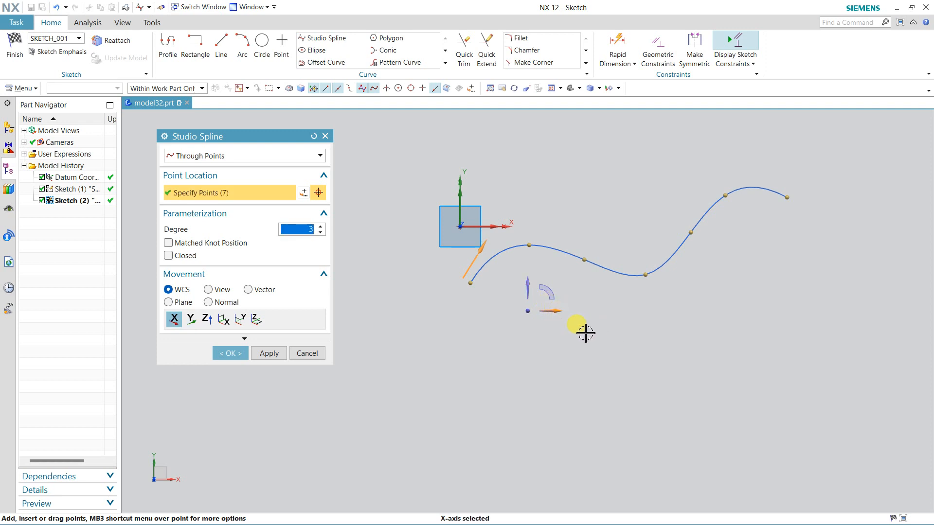
left_click_drag(532, 247, 521, 264)
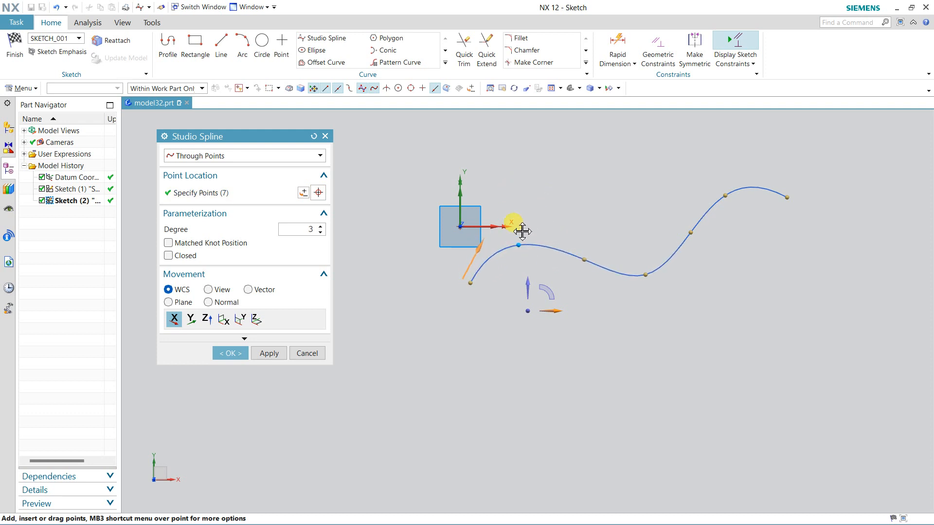
left_click_drag(522, 231, 530, 232)
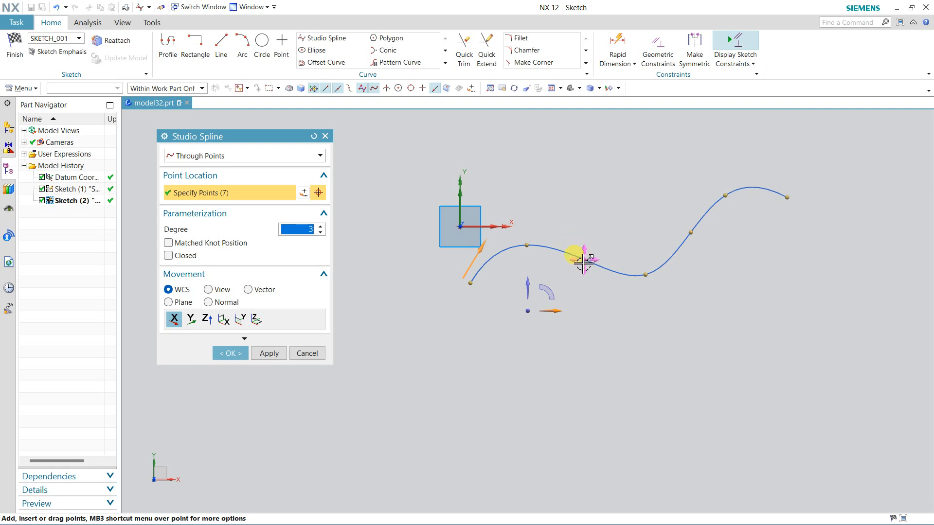
left_click_drag(590, 261, 583, 234)
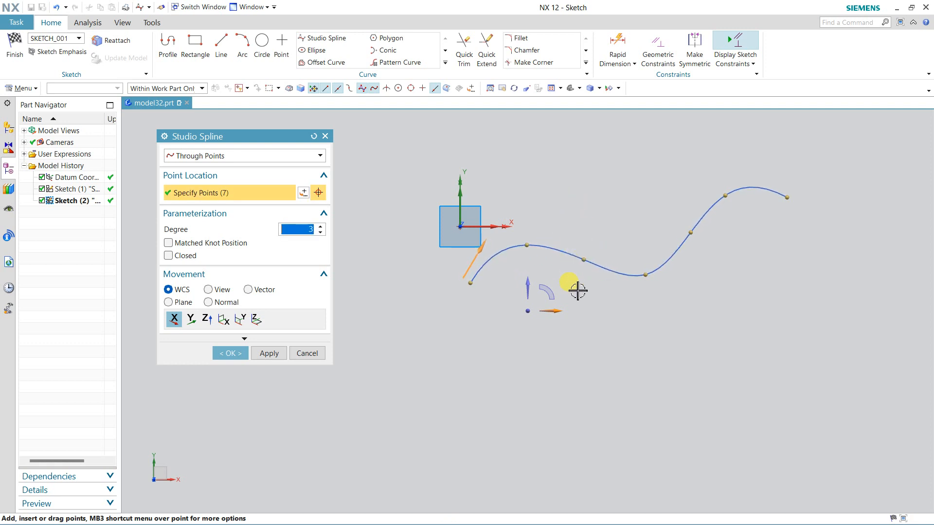
Allow point movement in the X-Y plane, raise the fourth spline point level with the third, and accept the spline
left_click(552, 292)
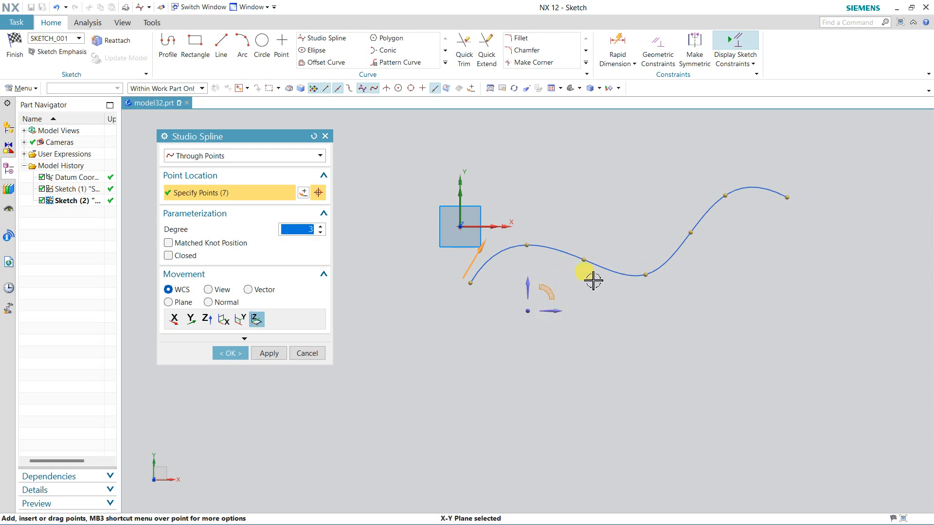
mouse_move(645, 275)
left_mouse_down()
mouse_move(592, 191)
mouse_move(642, 261)
left_mouse_up()
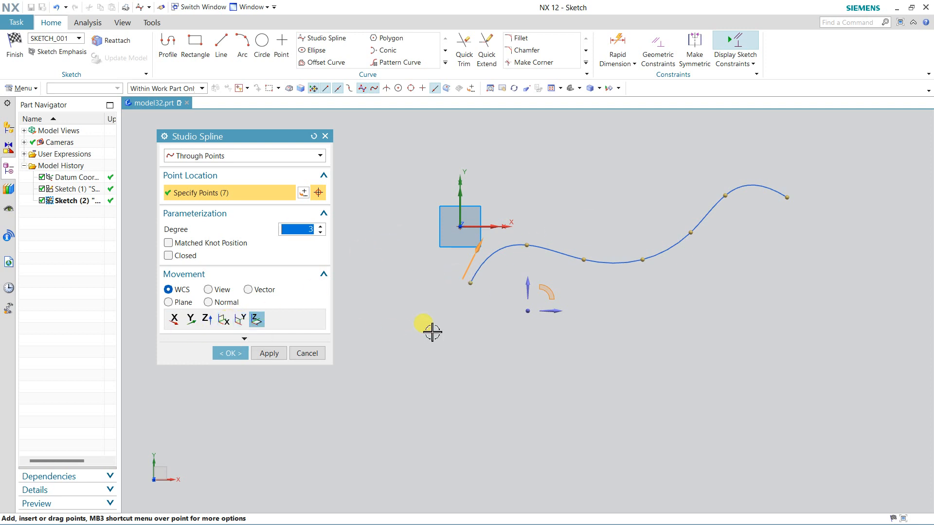
mouse_move(433, 270)
middle_mouse_down()
mouse_move(509, 279)
mouse_move(456, 277)
mouse_move(492, 284)
middle_mouse_up()
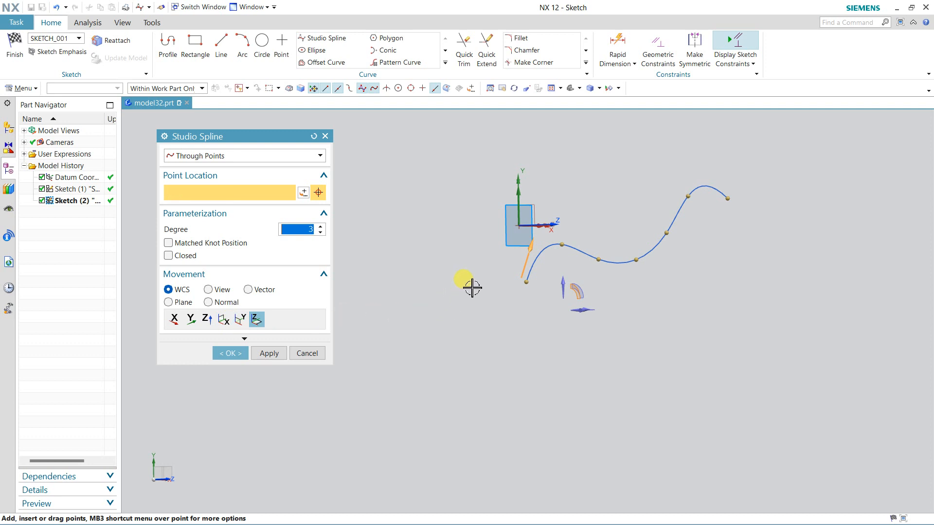
right_click_drag(473, 288, 482, 287)
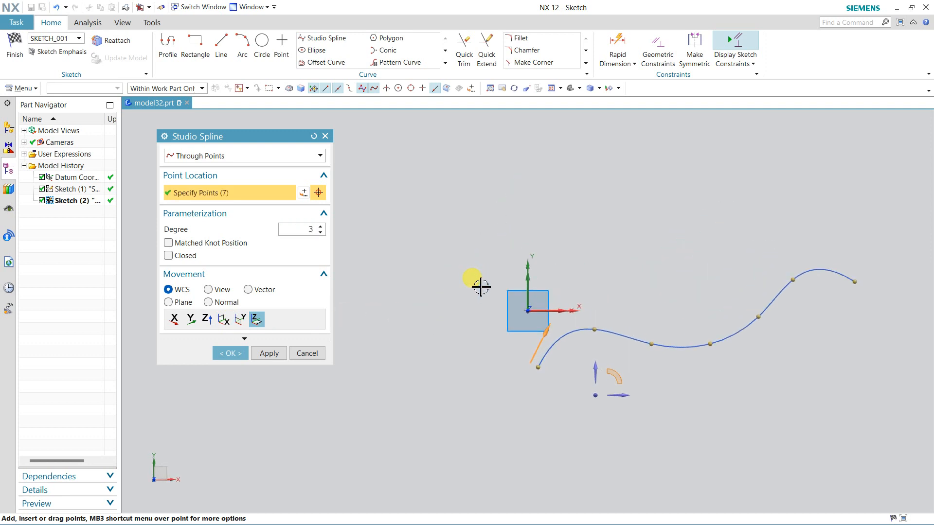
left_click(229, 351)
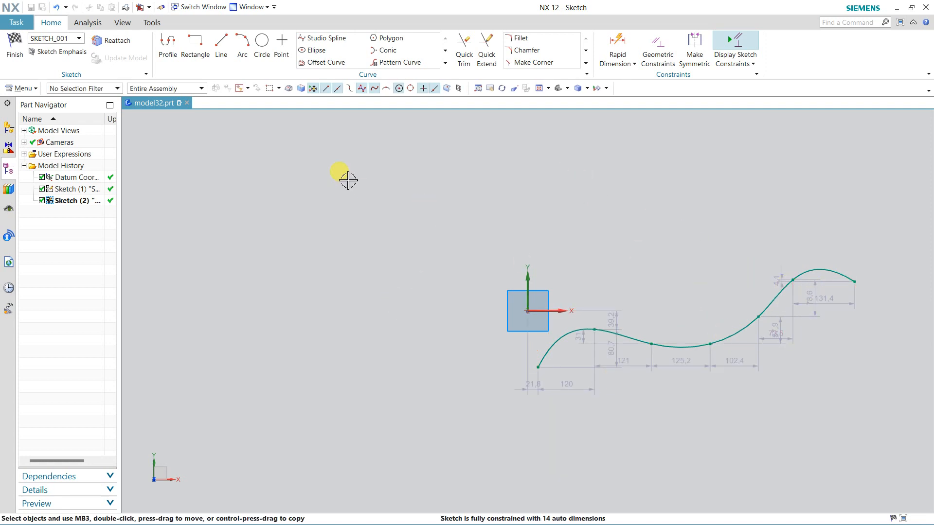
Start a polygon centered above the origin, reduce its number of sides to 3, and return it to 6
left_click(383, 38)
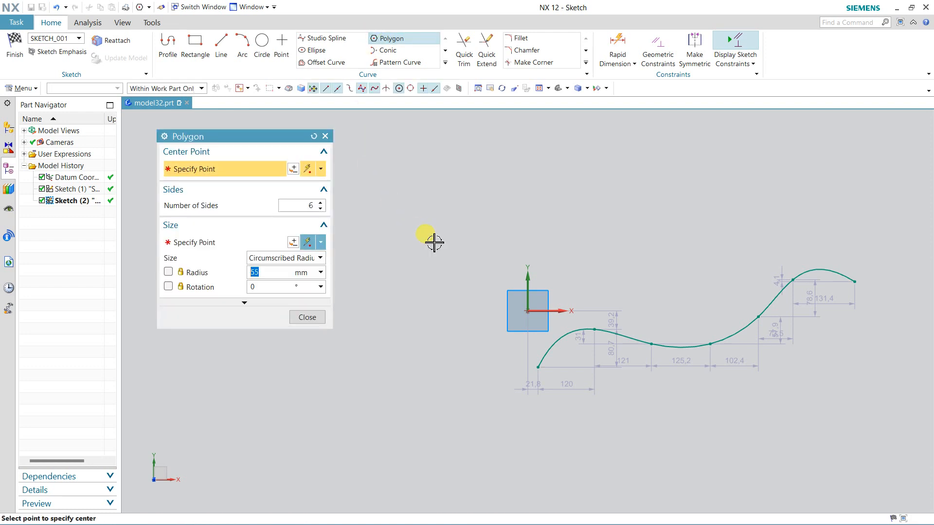
left_click(481, 213)
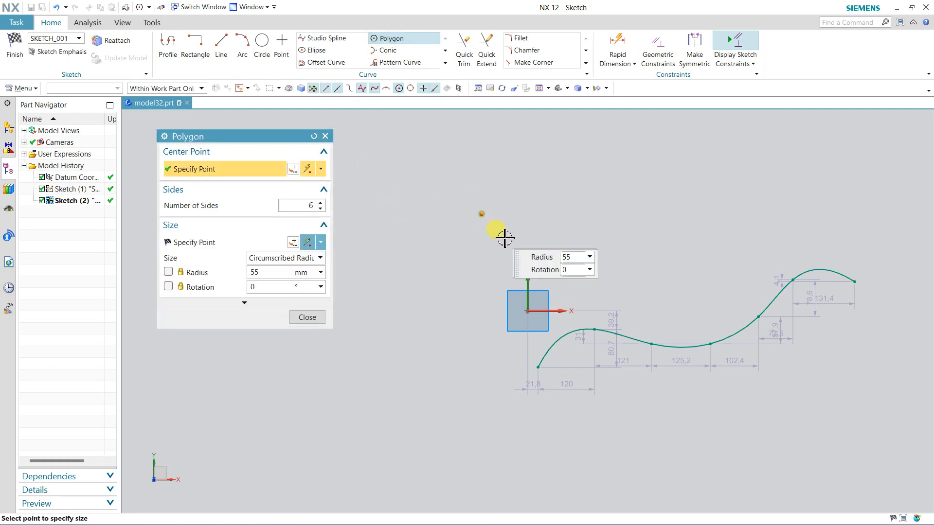
left_click(321, 210)
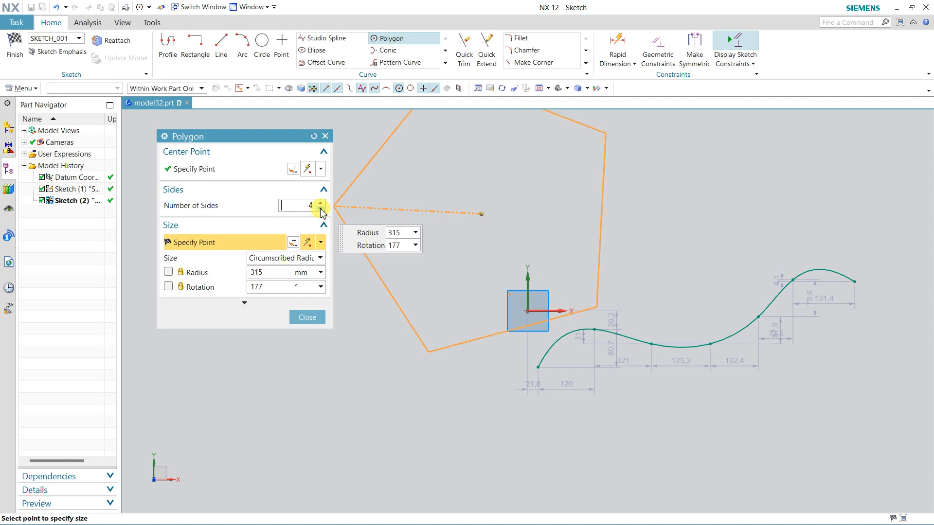
left_click(321, 210)
left_click(321, 210)
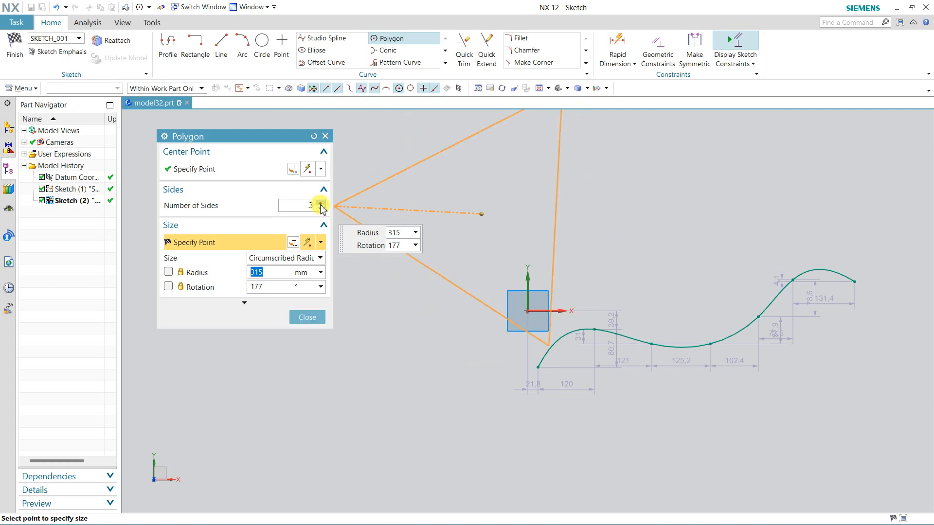
left_click(320, 204)
left_click(321, 204)
left_click(320, 204)
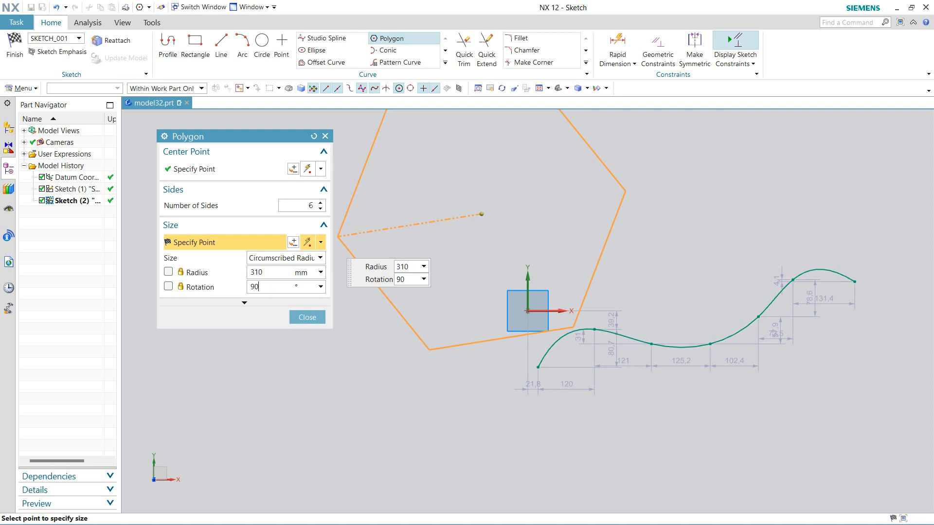
Lock the polygon's rotation at 90°, switch its size method to Inscribed Radius, and leave the Polygon command without placing it
left_click(169, 287)
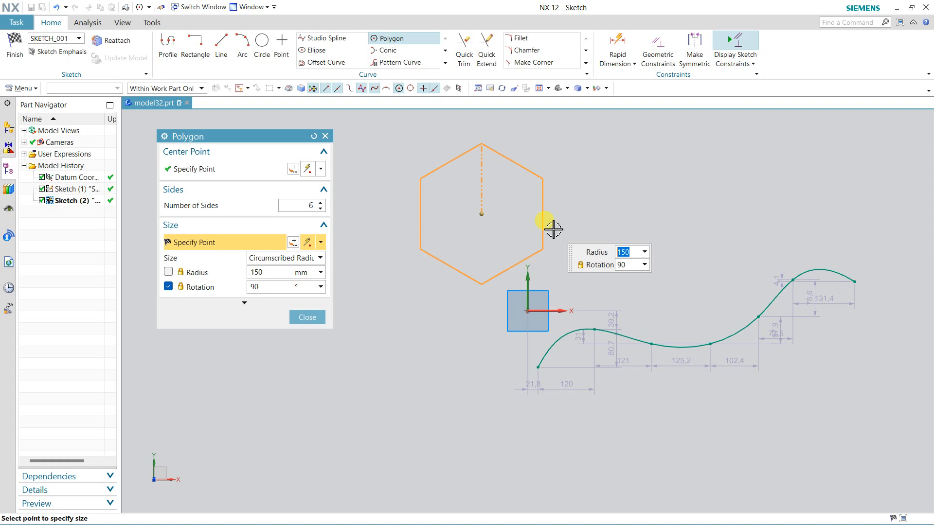
left_click(315, 259)
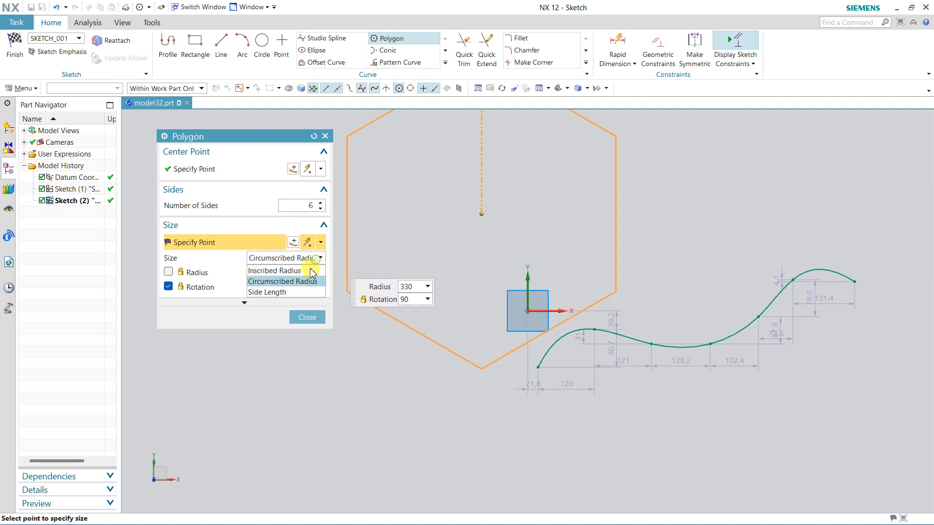
left_click(316, 259)
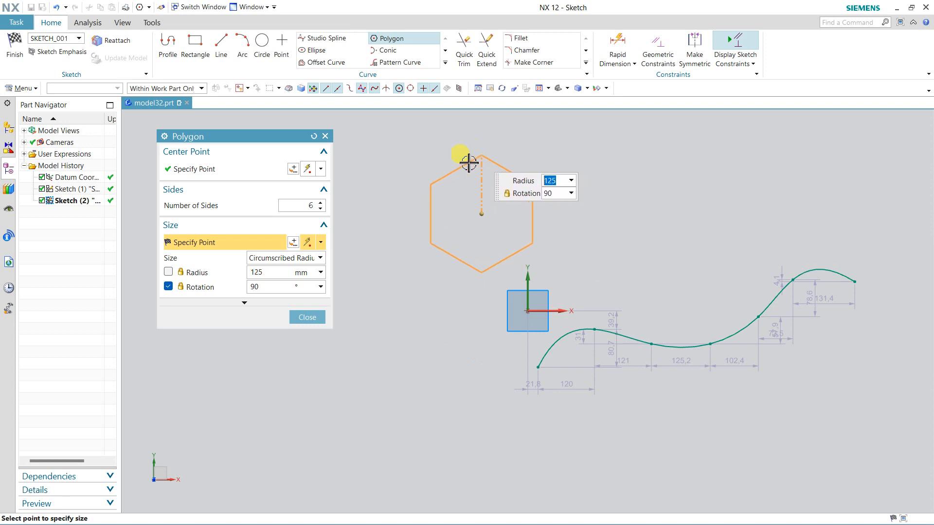
left_click(302, 257)
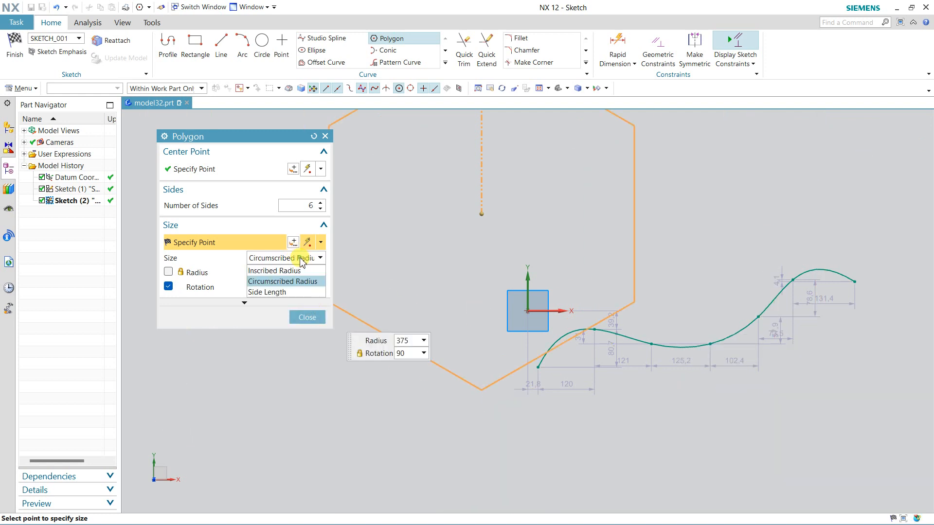
left_click(271, 270)
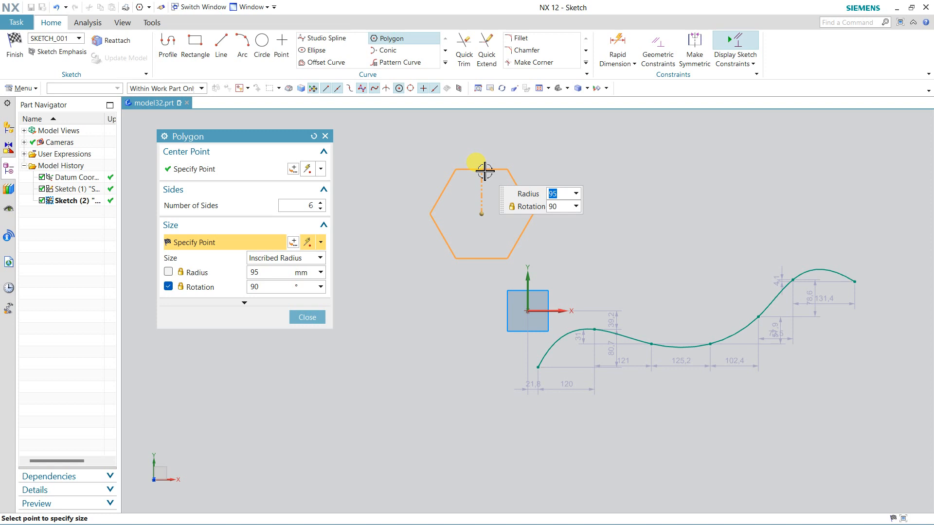
key("Escape")
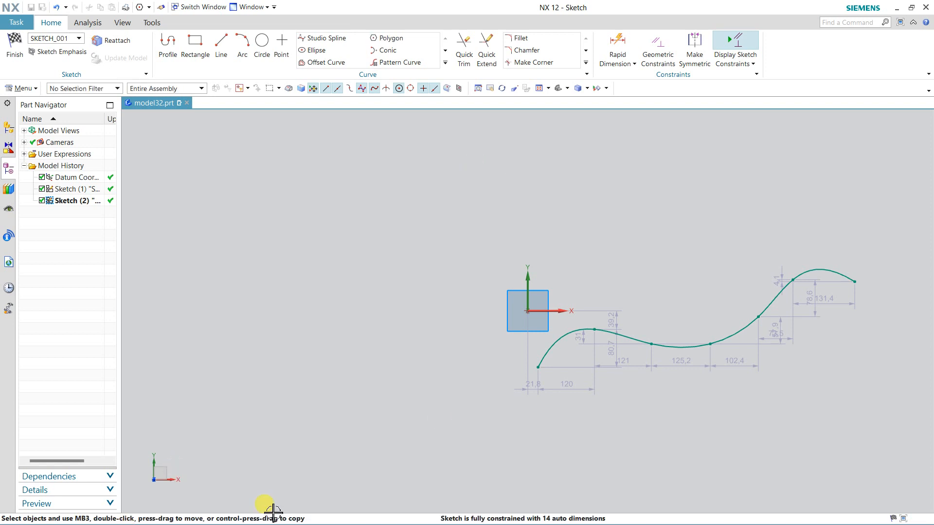
Draw a 200 mm diameter circle by center, about 333 mm left of and 155 mm above the origin
left_click(261, 46)
left_click(371, 238)
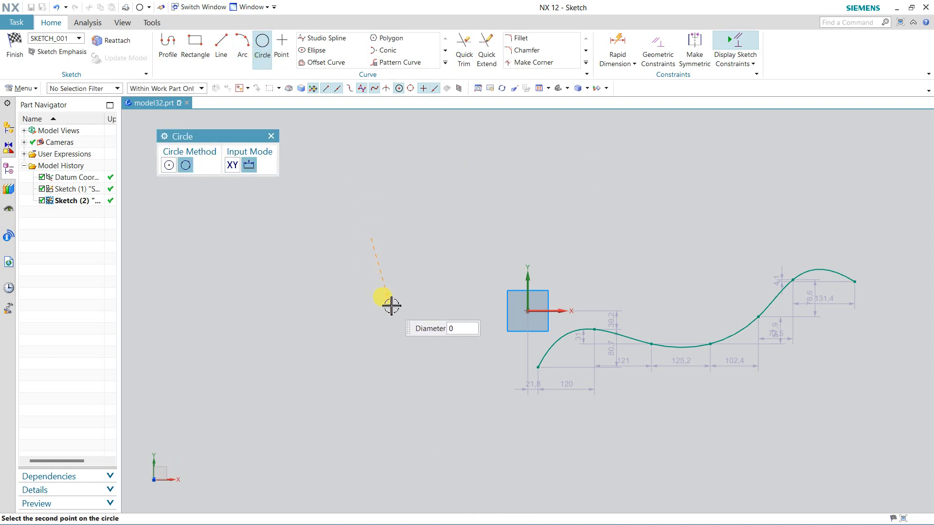
left_click(169, 164)
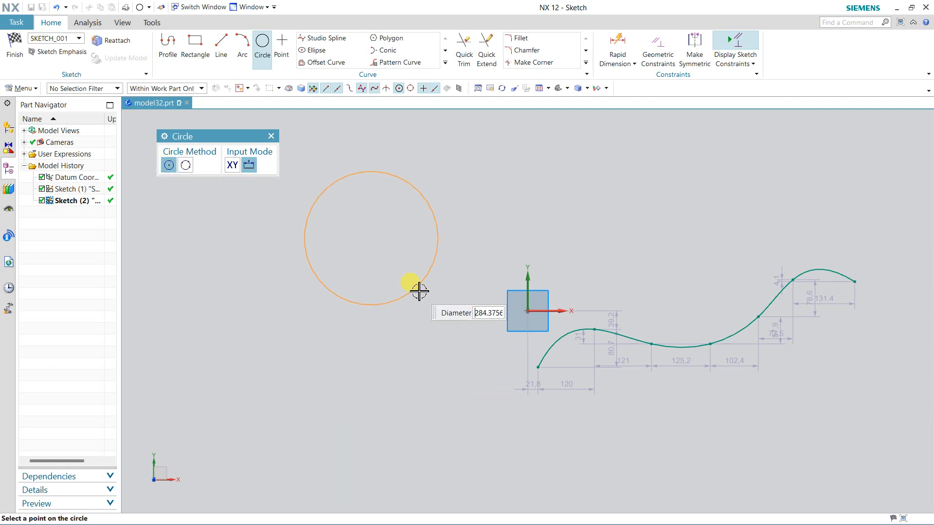
type("200")
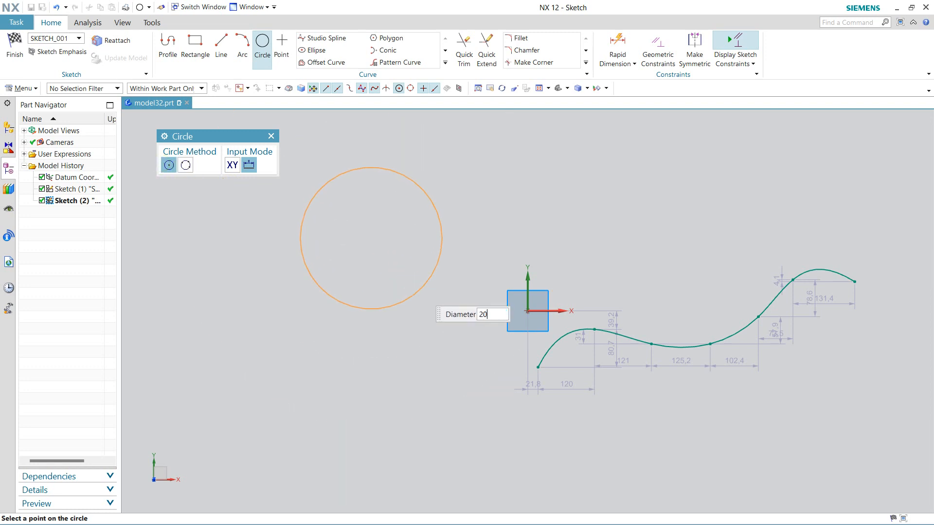
key("Return")
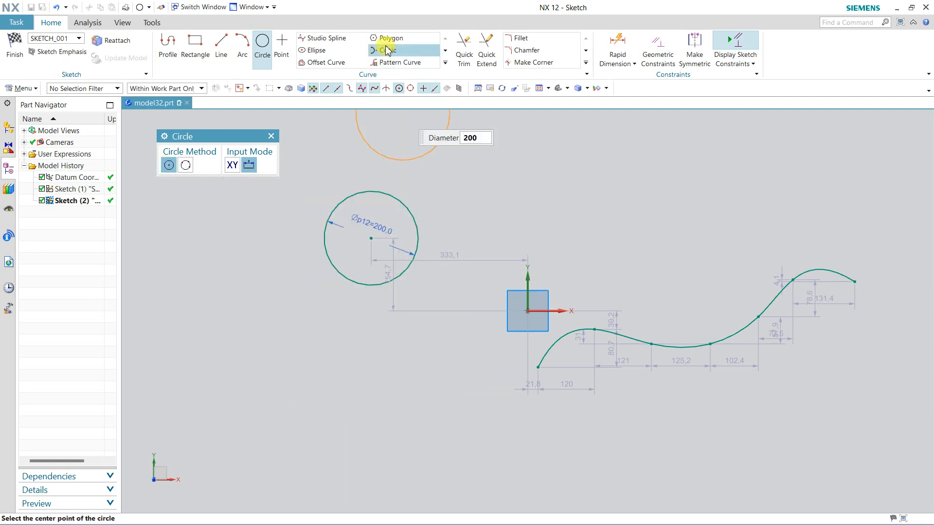
Draw a six-sided polygon centered on the circle with a 100 mm inscribed radius and 0° rotation
left_click(389, 38)
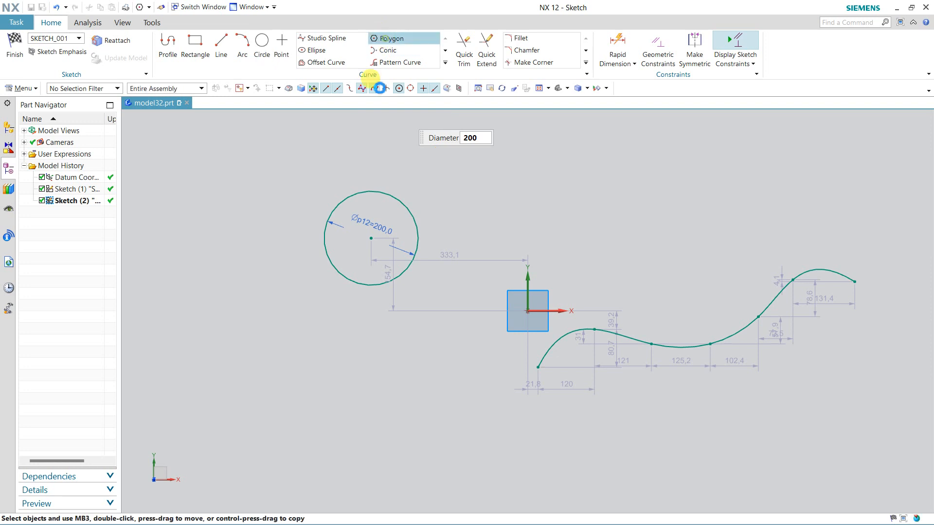
left_click(375, 229)
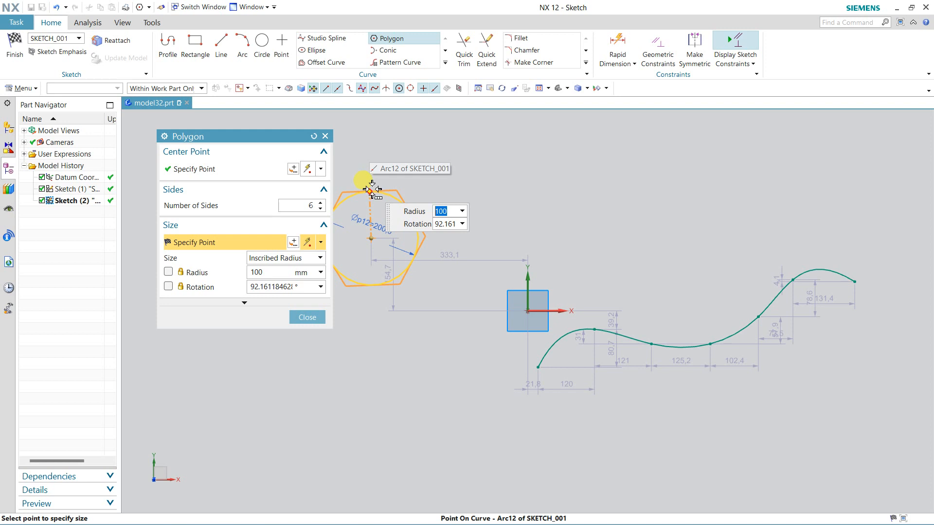
type("10")
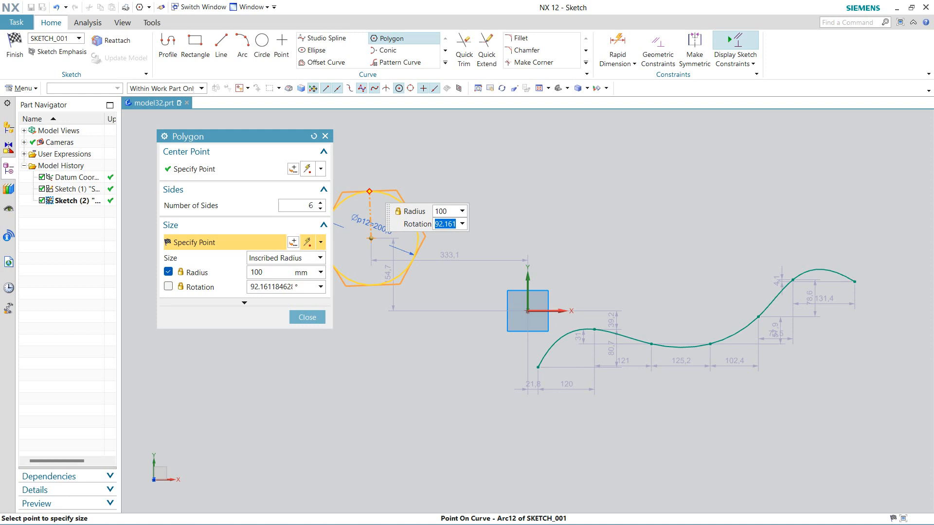
type("0")
key("Return")
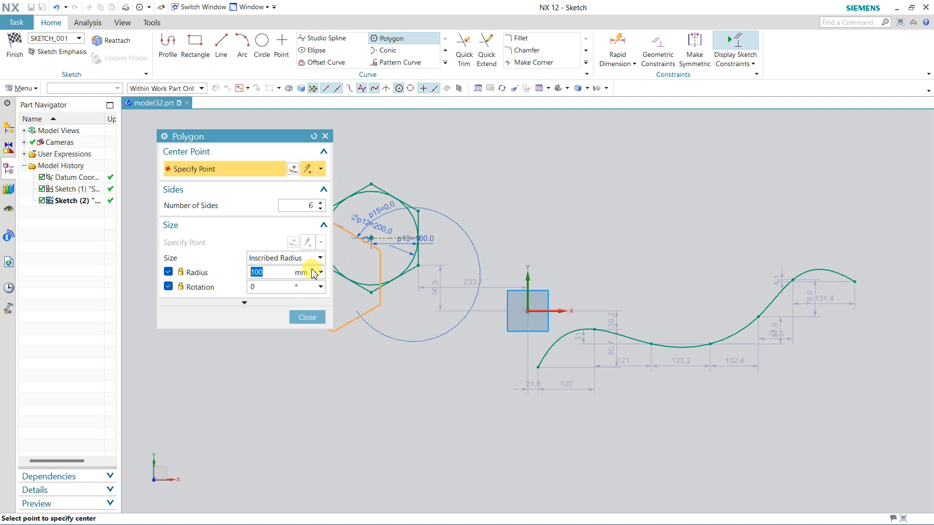
Add a second six-sided polygon at the circle's center with a 100 mm circumscribed radius and 0° rotation, ending the Polygon command
left_click(321, 257)
left_click(302, 284)
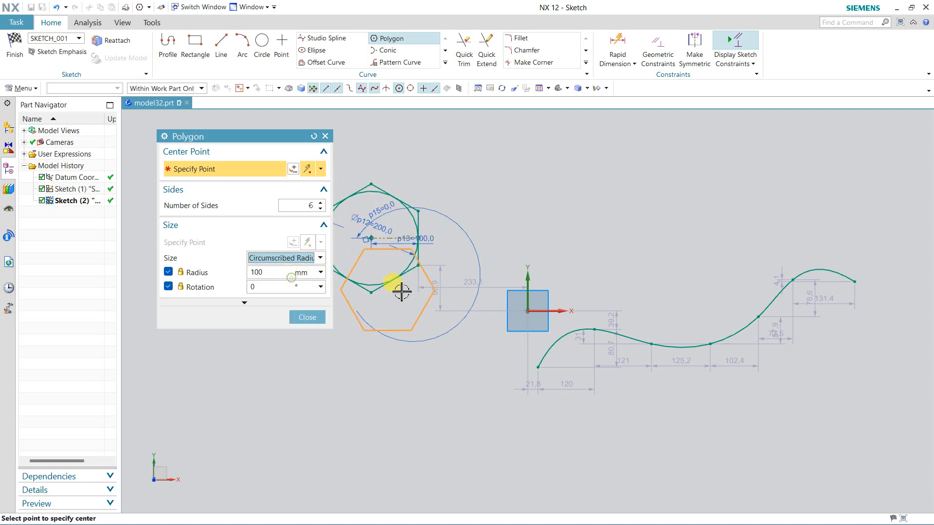
left_click(371, 239)
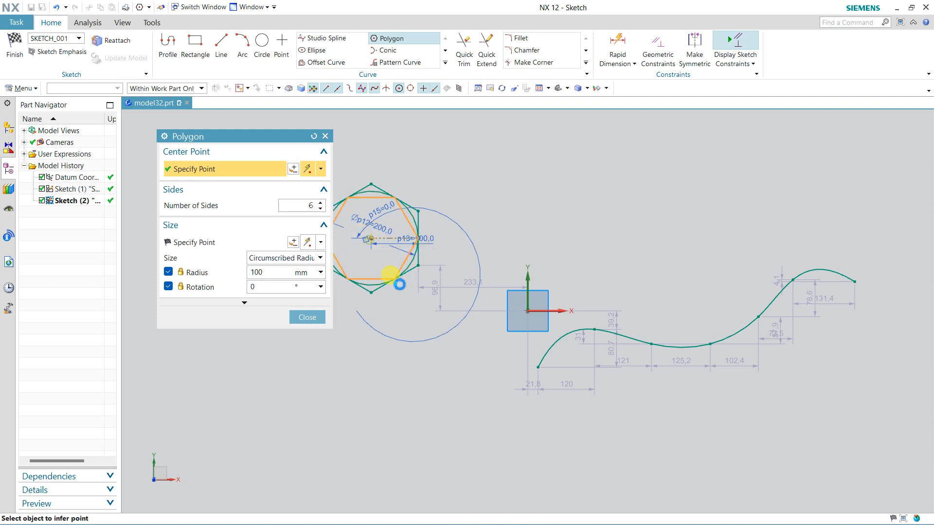
left_click(399, 284)
key("Escape")
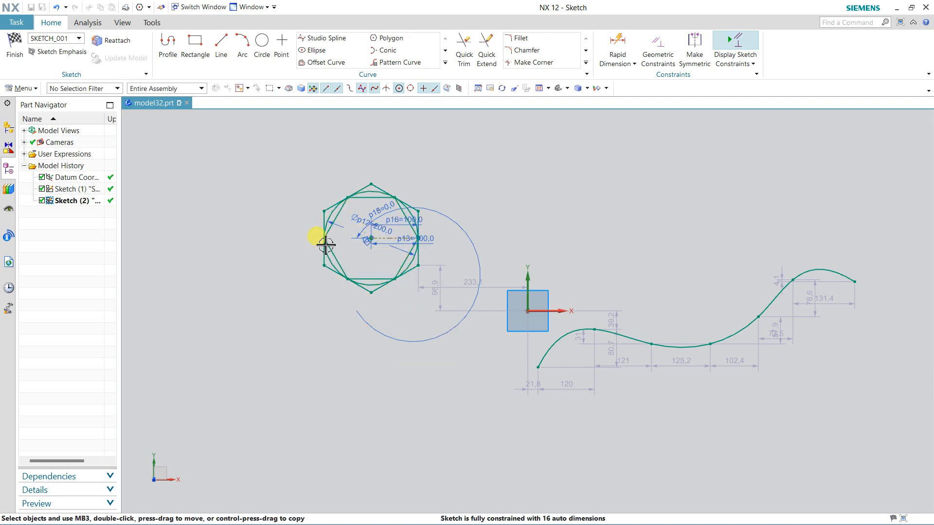
Draw a six-sided polygon below the circle using the Side Length method, with 150 mm sides and 358° rotation, ending the Polygon command
scroll(366, 213, "up", 2)
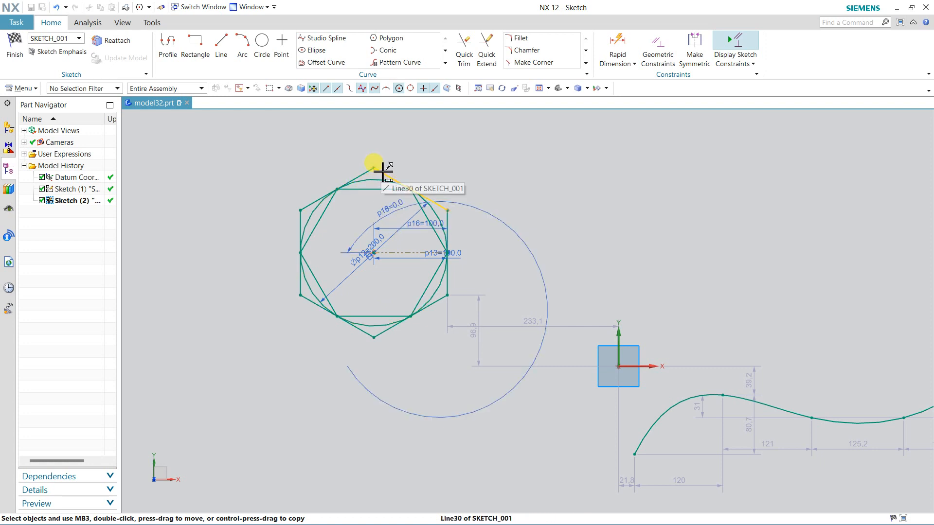
scroll(383, 169, "down", 3)
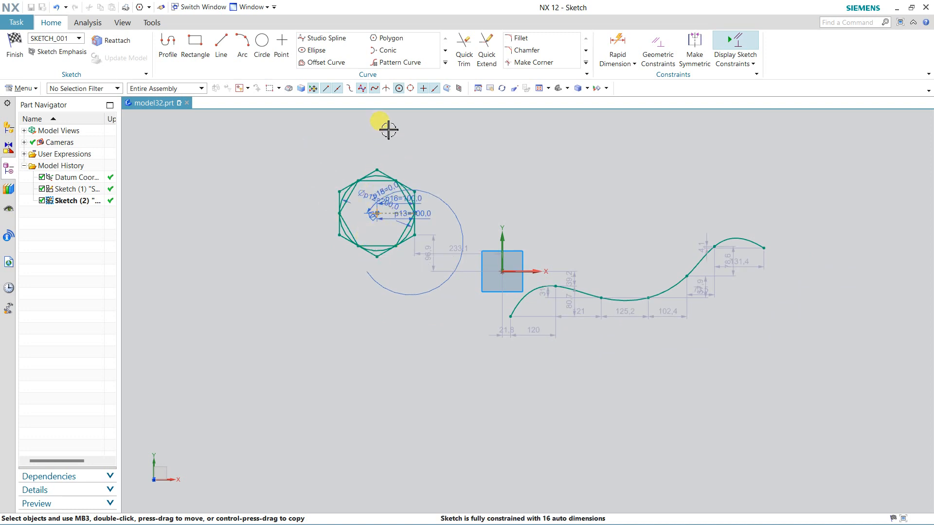
left_click(387, 38)
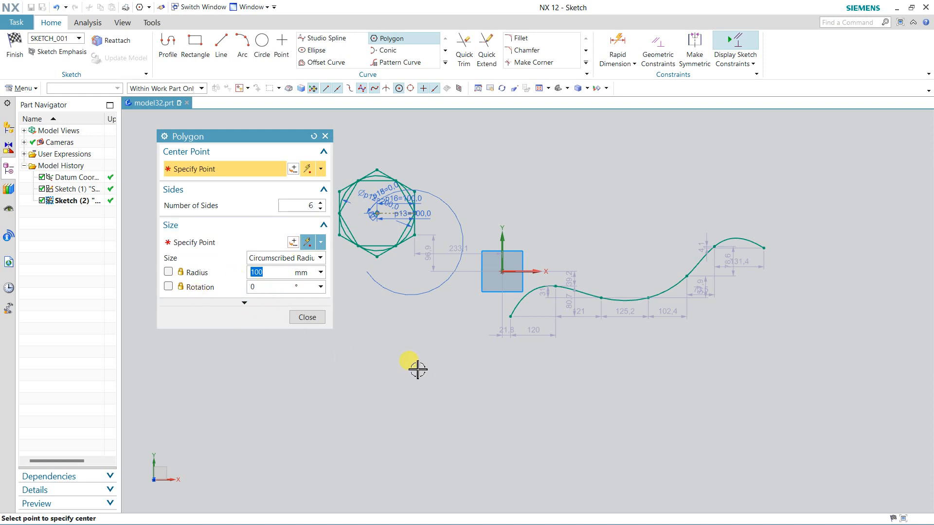
left_click(287, 257)
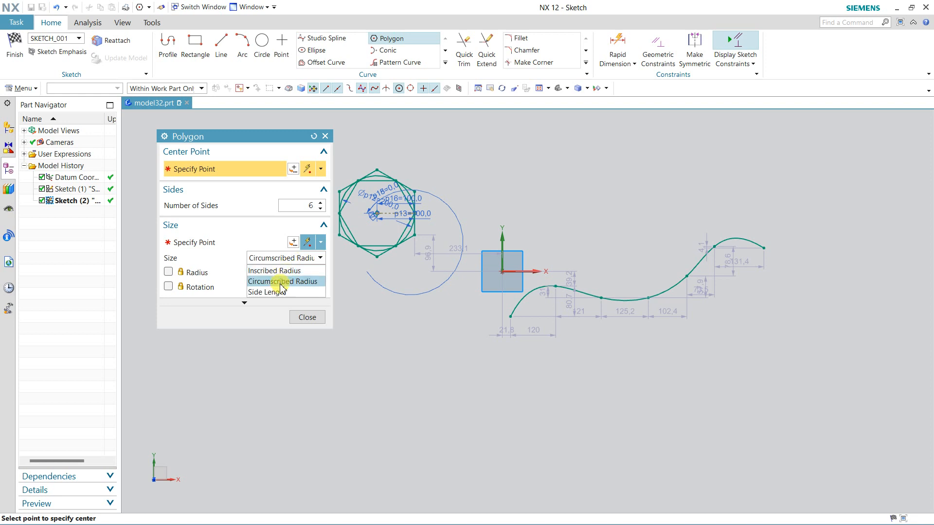
left_click(281, 292)
left_click(384, 378)
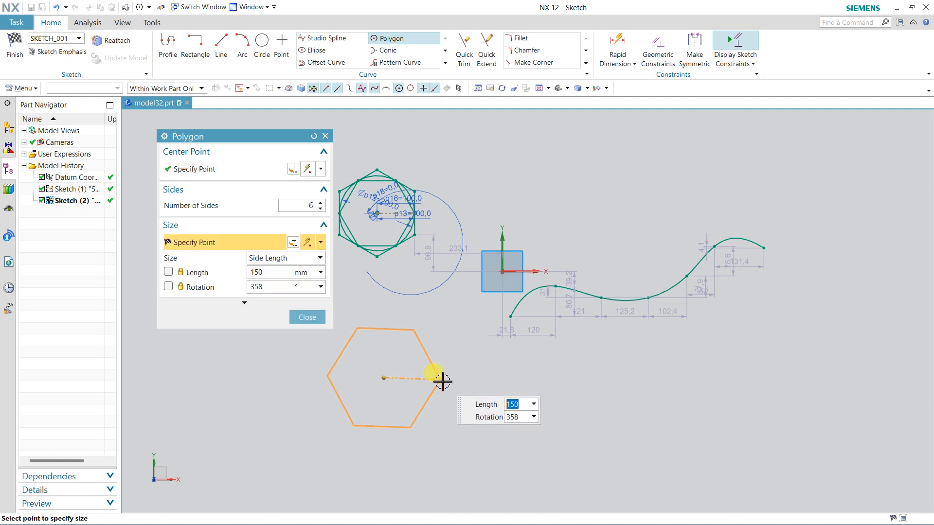
left_click(439, 362)
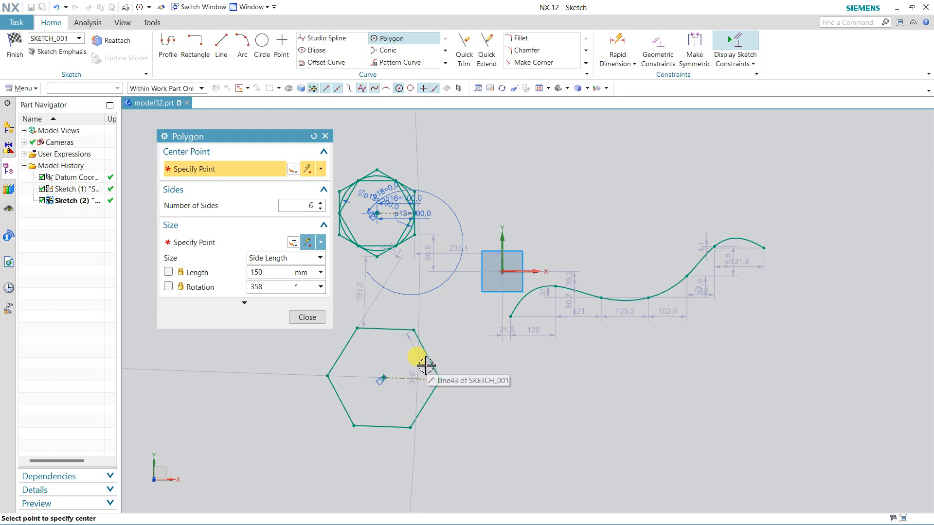
left_click(308, 318)
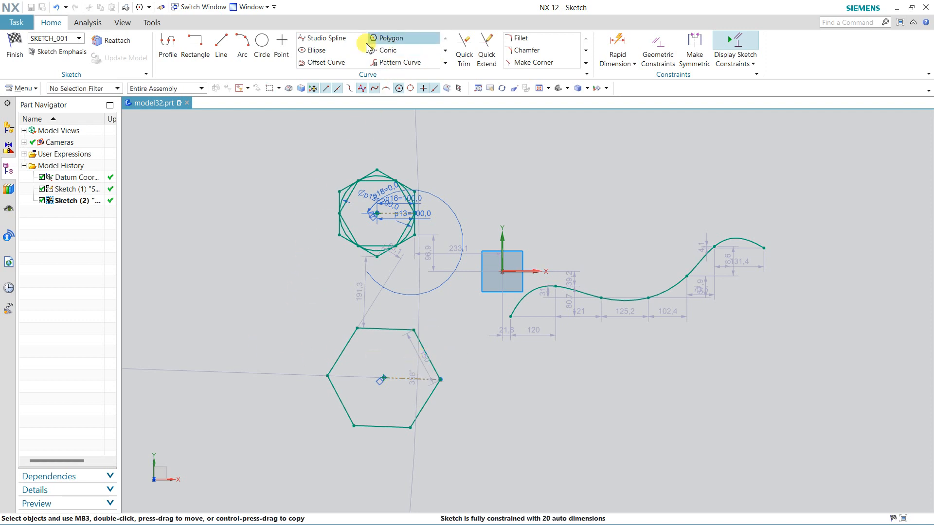
Place a closed ellipse about 235 mm right of and 232 mm above the origin, with radii of about 135 mm and 100 mm
left_click(315, 51)
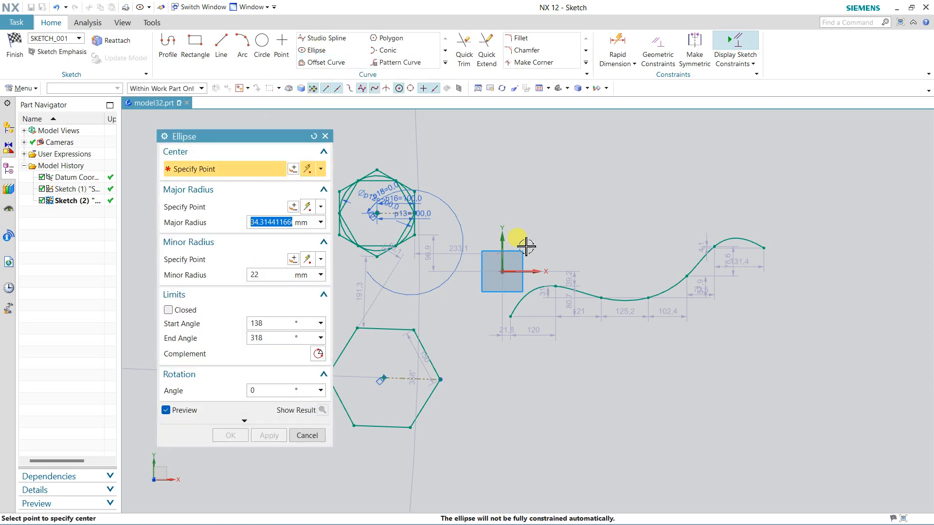
left_click(591, 185)
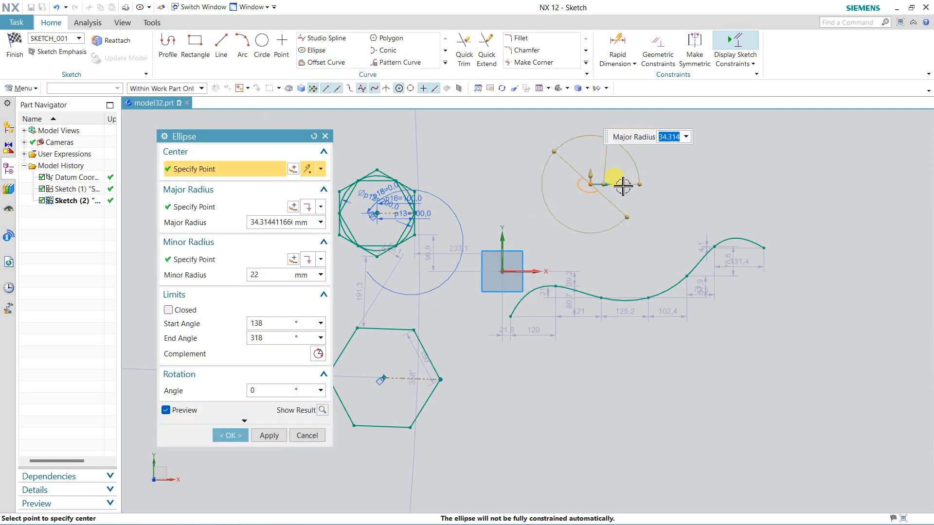
left_click(175, 310)
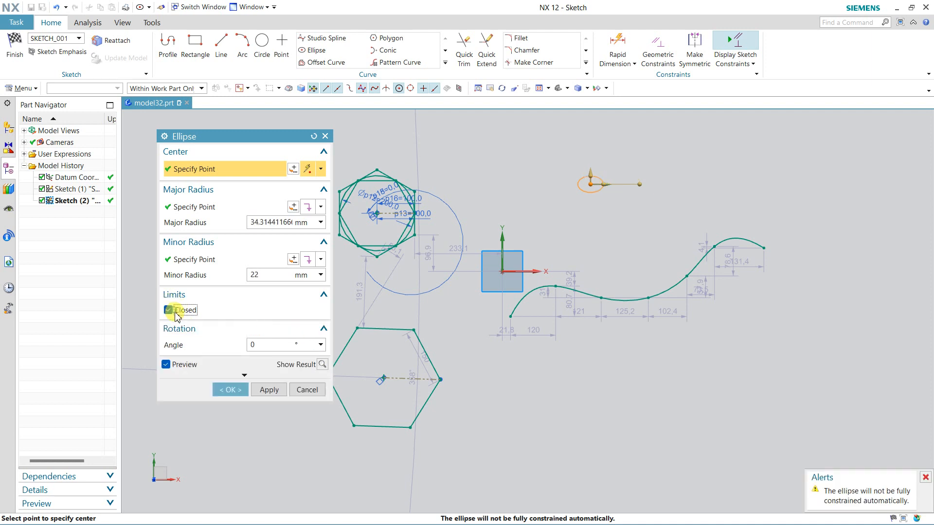
left_click(607, 185)
left_click(641, 185)
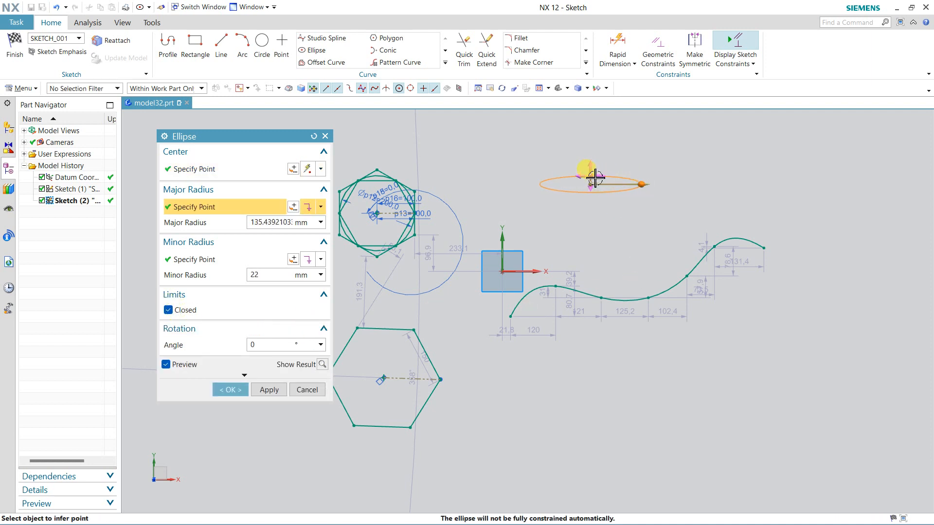
left_click(597, 145)
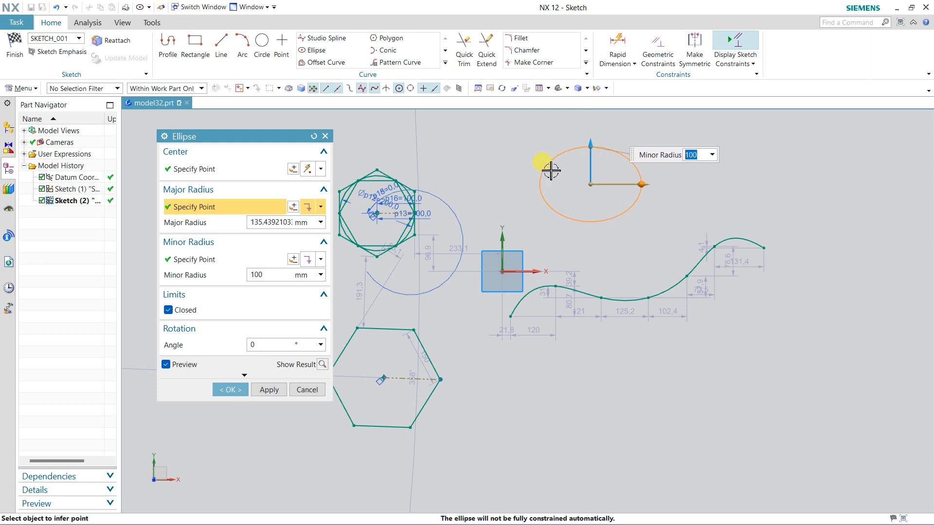
Set the ellipse's major radius to 130 mm, its minor radius to 50 mm and its rotation angle to 45°
left_click(270, 225)
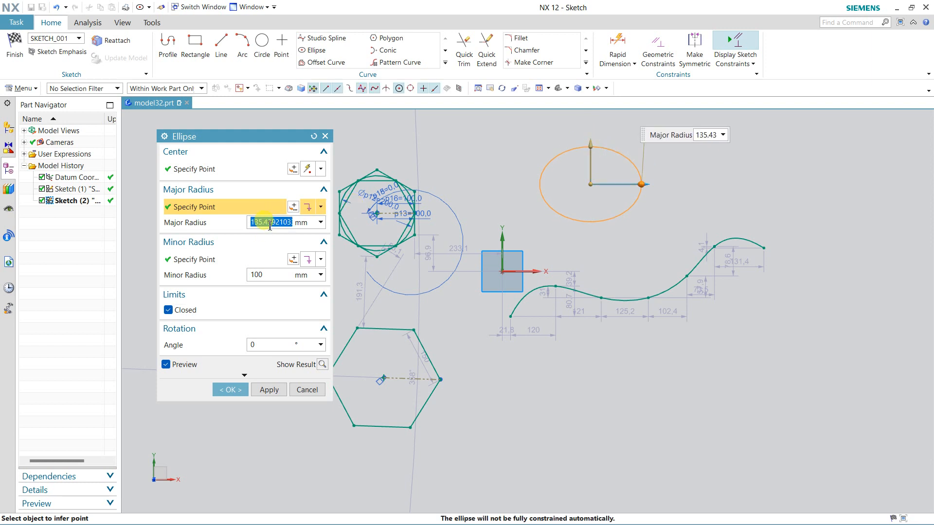
type("130")
key("Return")
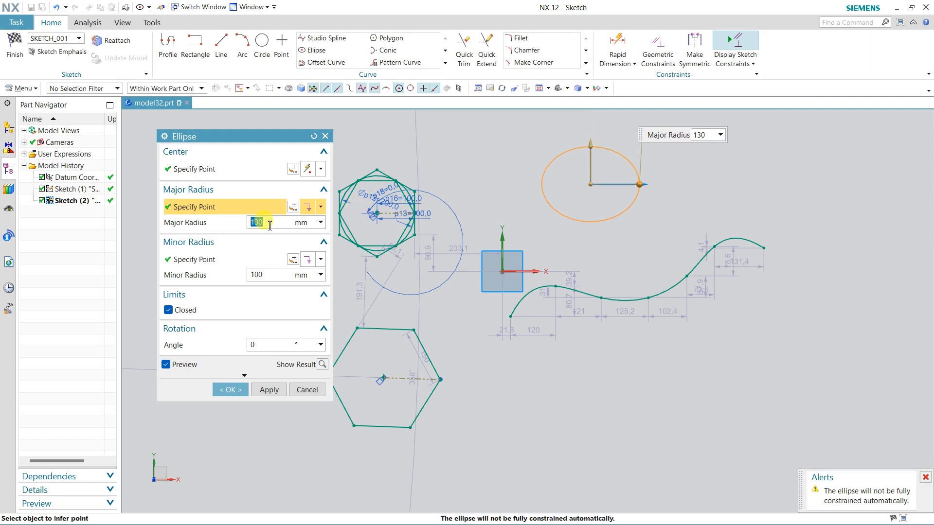
left_click(275, 275)
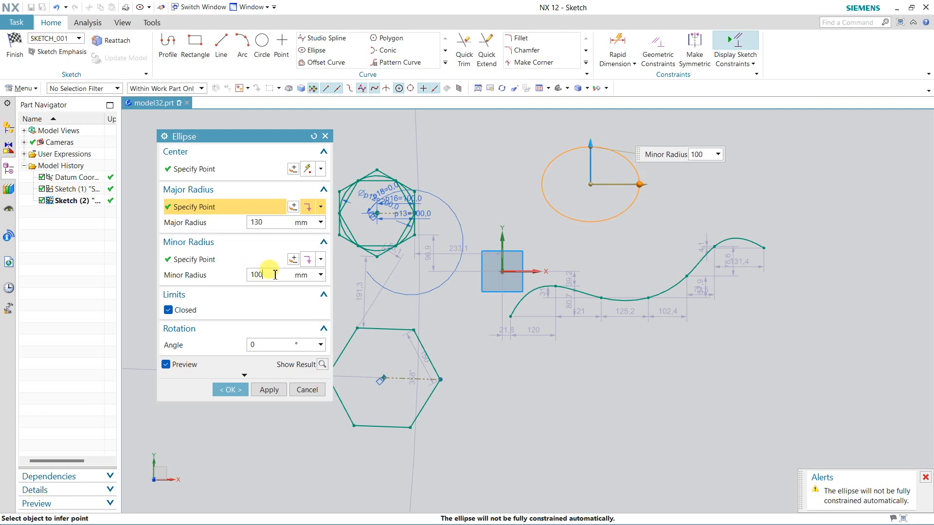
type("50")
key("Return")
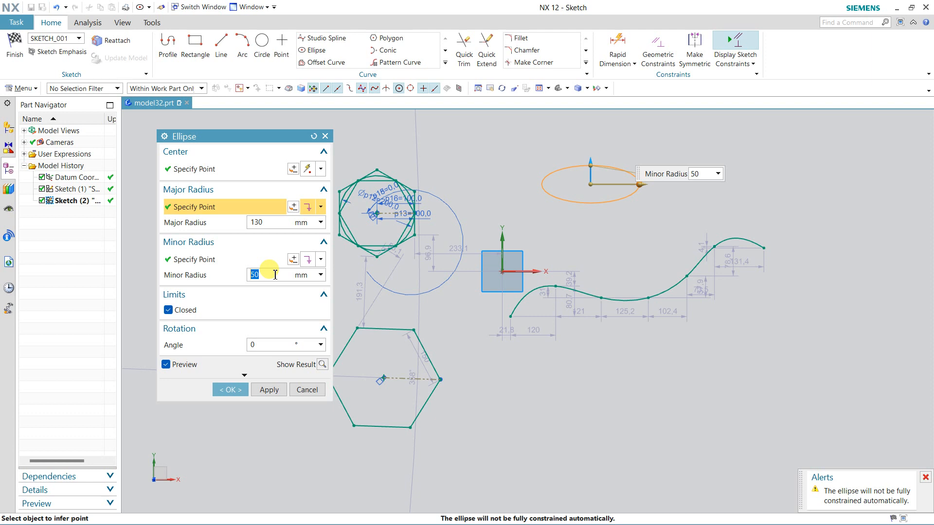
left_click(264, 345)
type("45")
key("Return")
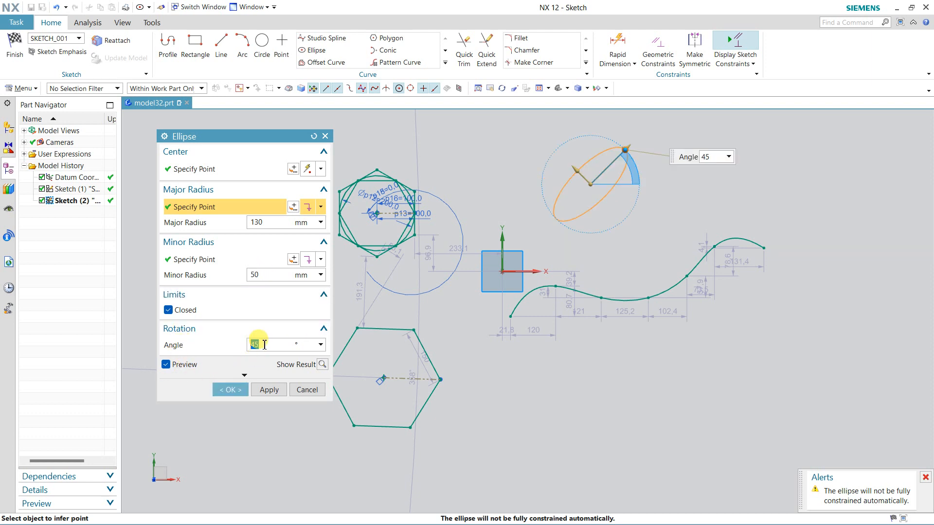
Open the ellipse with limits from 0° to 180°, set its rotation to 0° and create the half ellipse
left_click(168, 310)
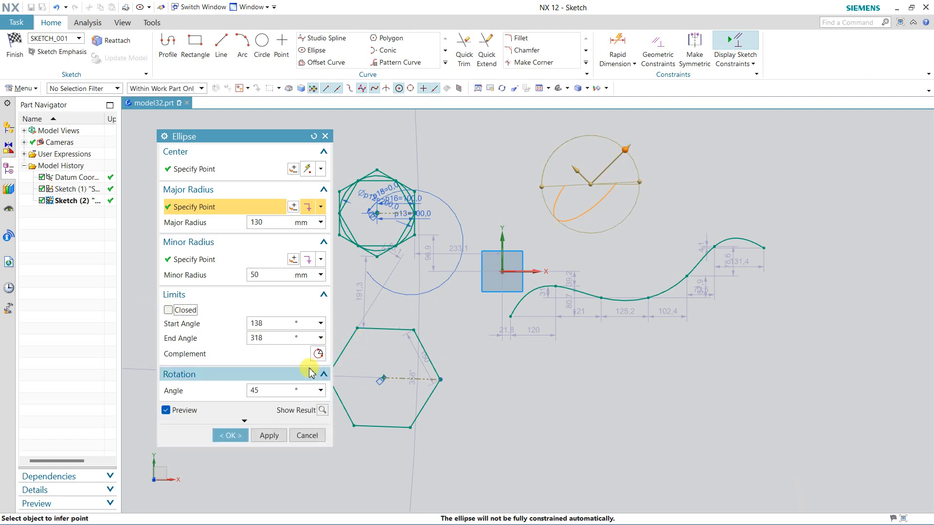
left_click(280, 324)
type("0")
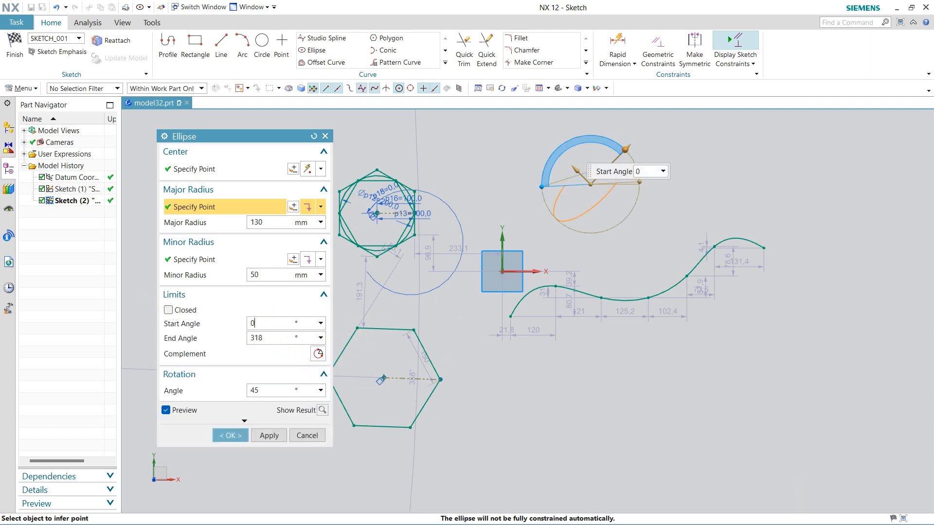
left_click(267, 338)
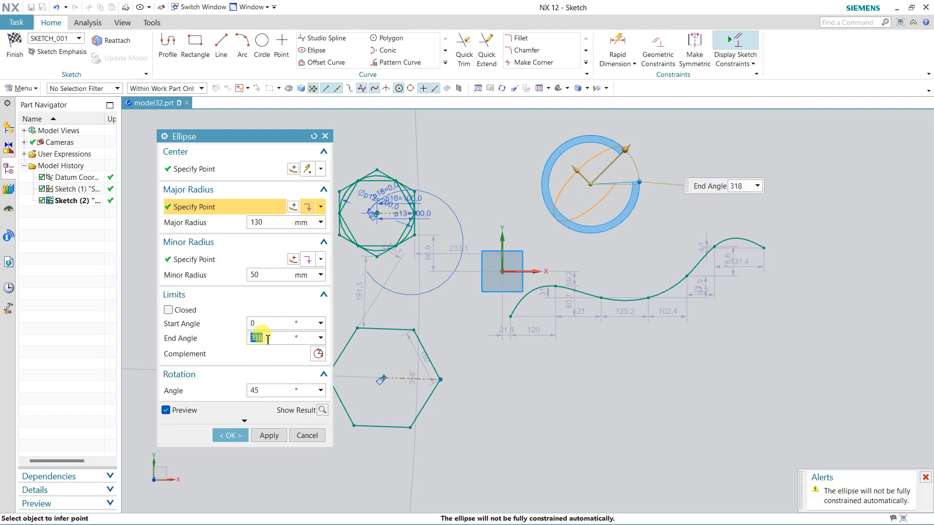
key("Return")
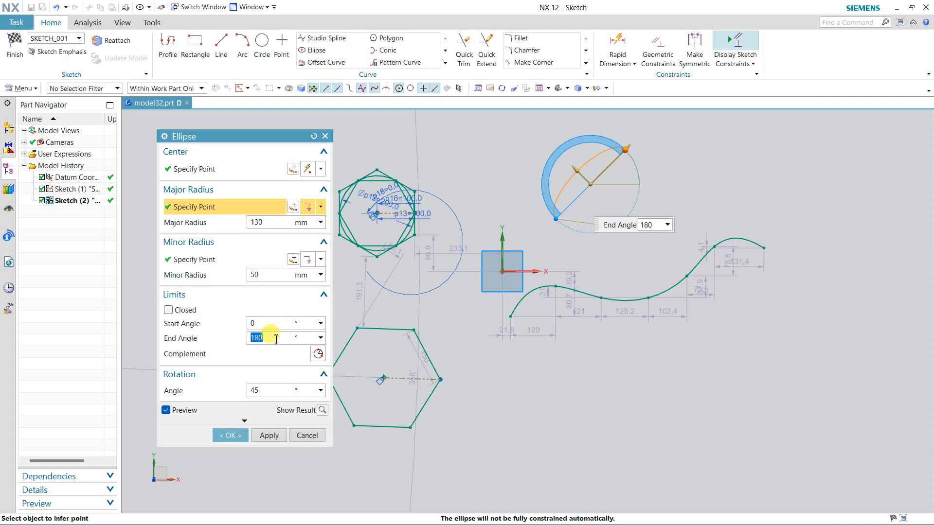
left_click(266, 390)
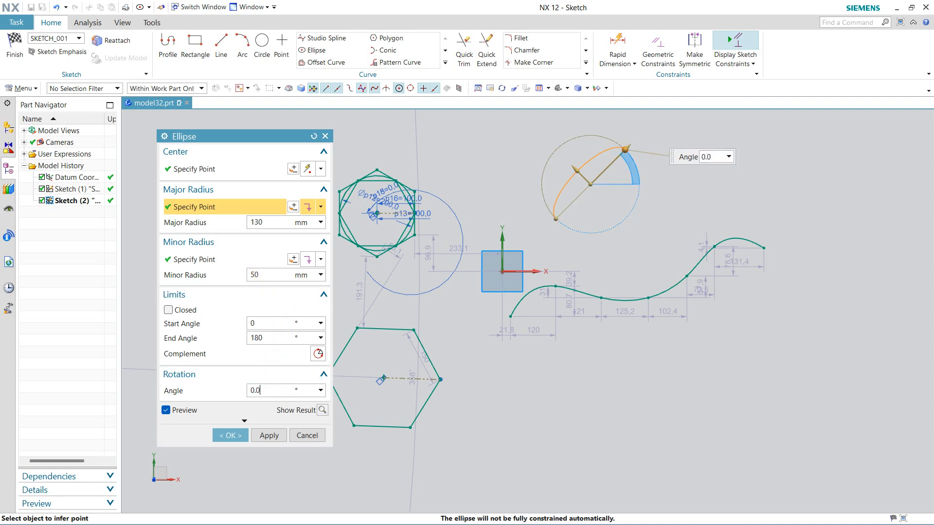
type("0.0")
left_click(269, 392)
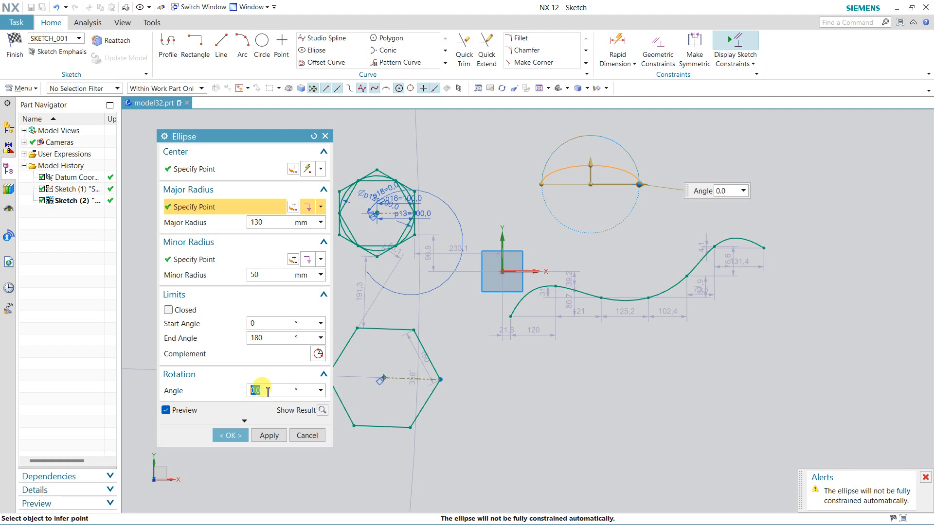
left_click(238, 434)
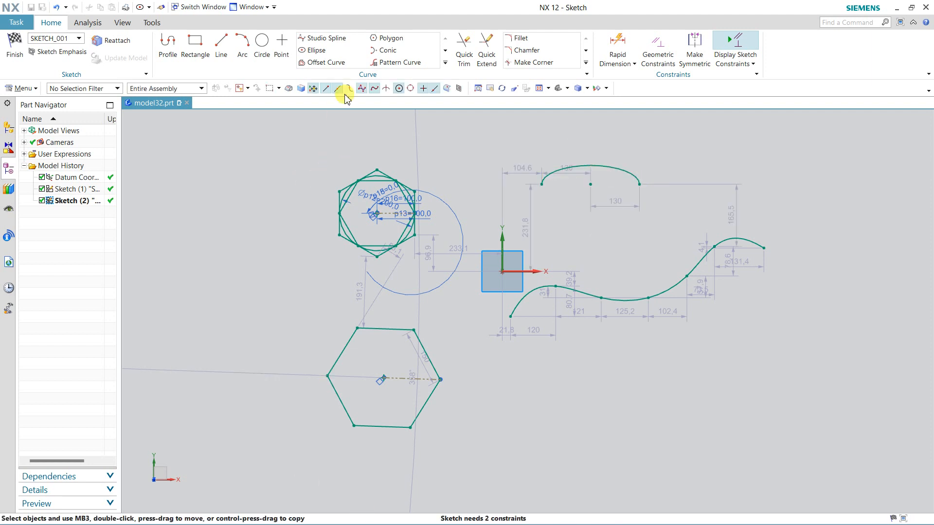
Set up an outward 40 mm Offset Curve for the two right-hand sides of the lower hexagon
left_click(324, 62)
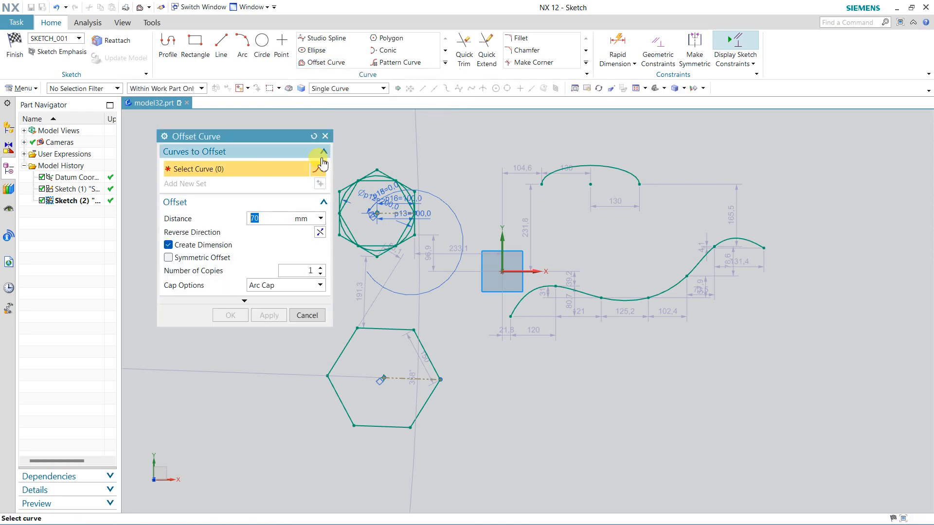
left_click(427, 345)
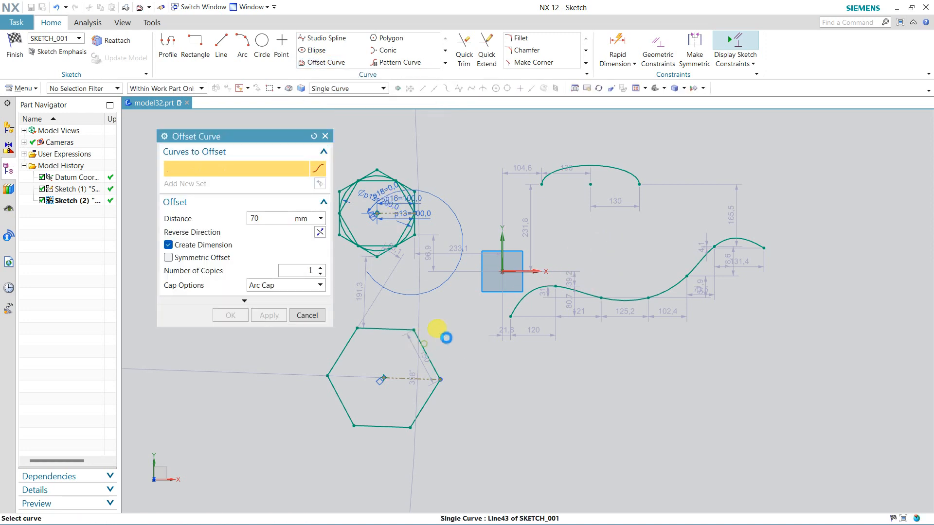
mouse_move(443, 340)
left_mouse_down()
mouse_move(434, 329)
mouse_move(435, 340)
left_mouse_up()
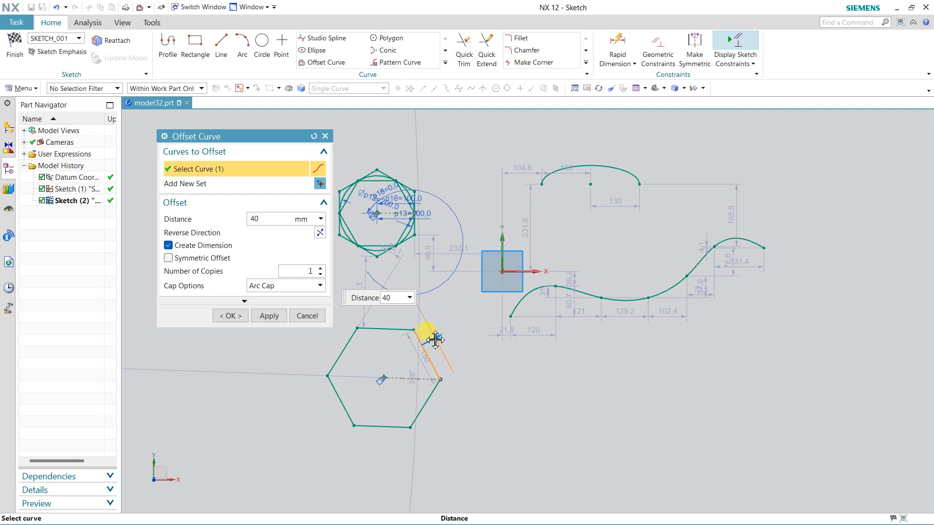
left_click(435, 389)
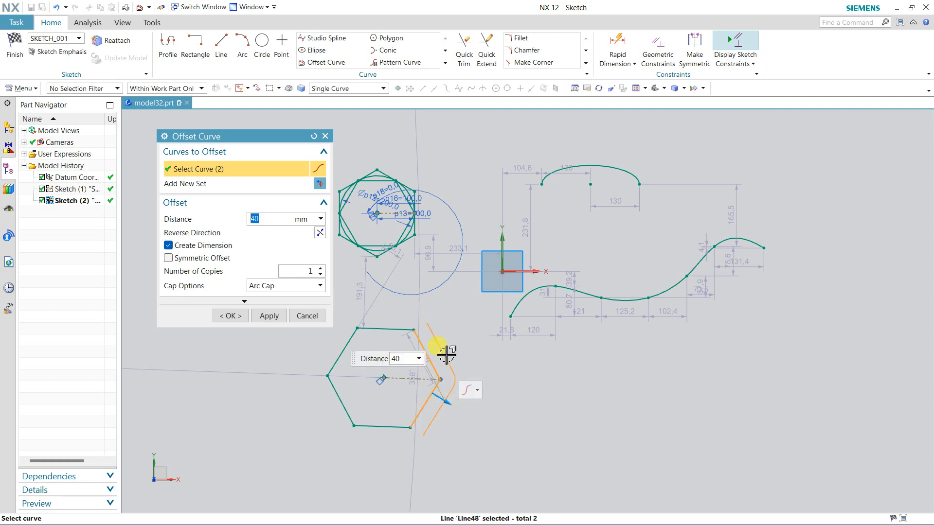
Switch the curve selection rule to Connected Curves and include the entire lower hexagon in the offset
mouse_move(223, 134)
left_mouse_down()
mouse_move(189, 114)
mouse_move(205, 132)
left_mouse_up()
left_click(336, 89)
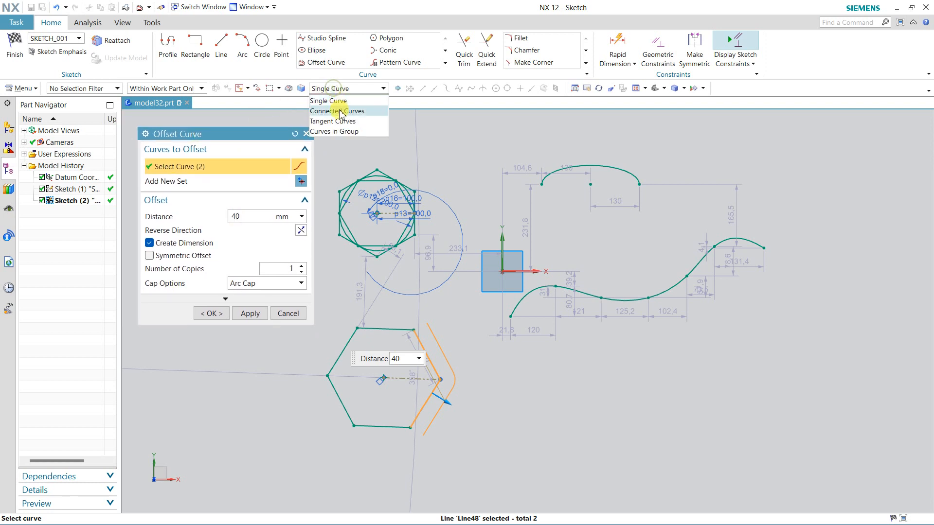
left_click(341, 108)
left_click(393, 328)
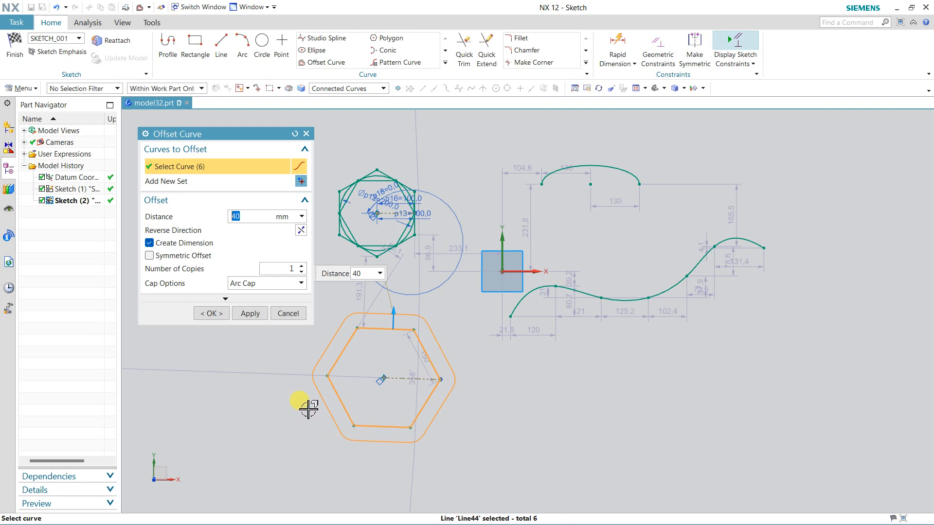
middle_click_drag(296, 401, 409, 327, "shift")
scroll(430, 301, "up", 2)
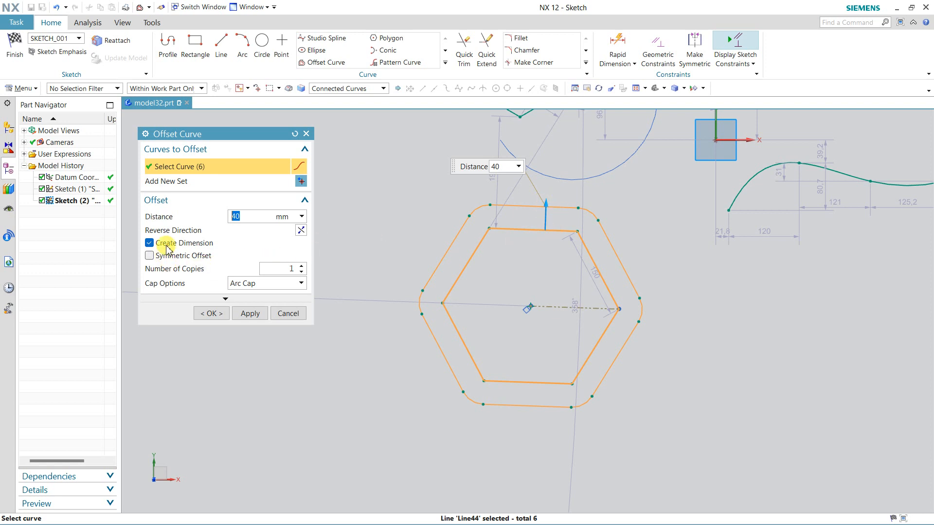
Make the hexagon's offset symmetric, try the Extension Cap option and return the cap option to Arc Cap
left_click(150, 256)
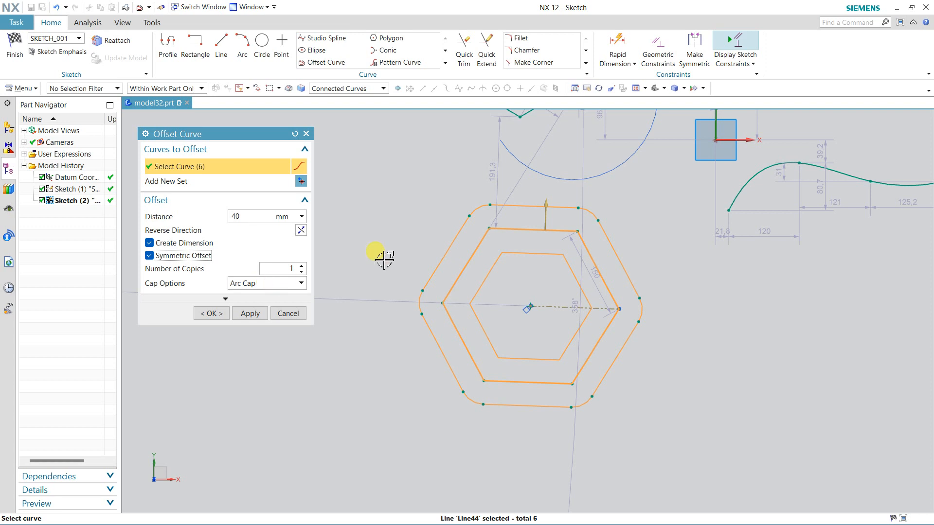
left_click(255, 284)
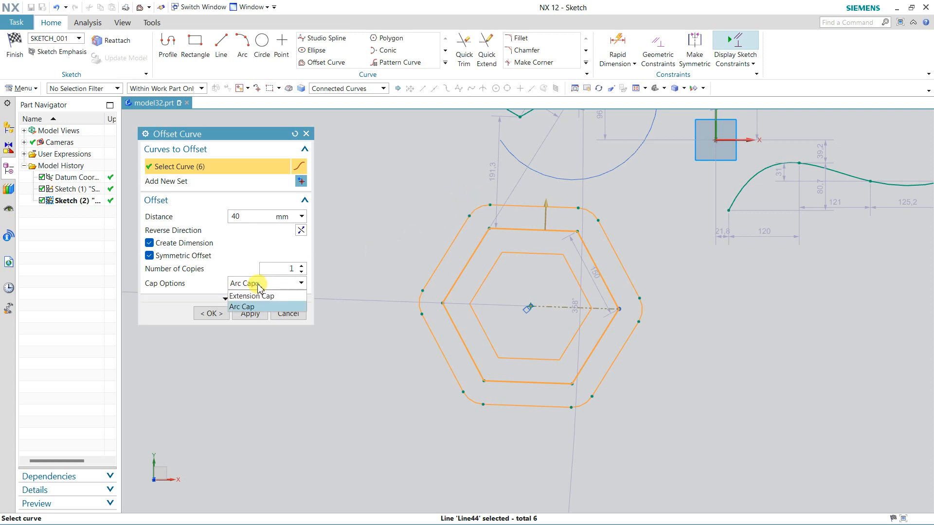
left_click(259, 297)
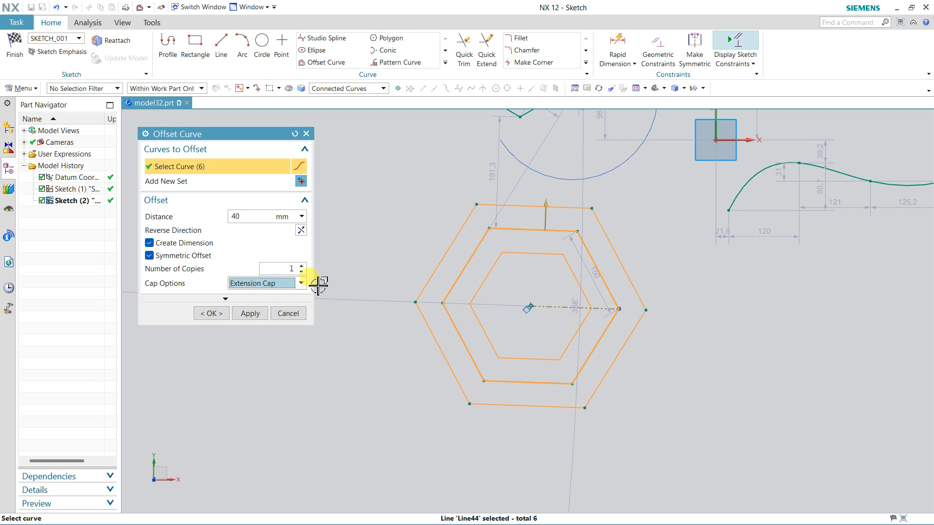
left_click(265, 283)
left_click(248, 307)
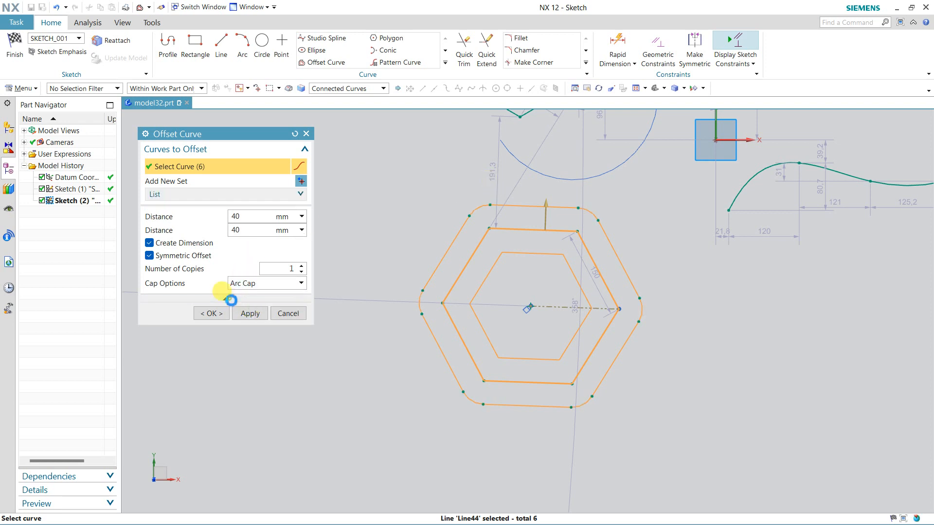
Create the symmetric 40 mm hexagon offset with Arc Cap corners, converting the input curves to reference
left_click(225, 312)
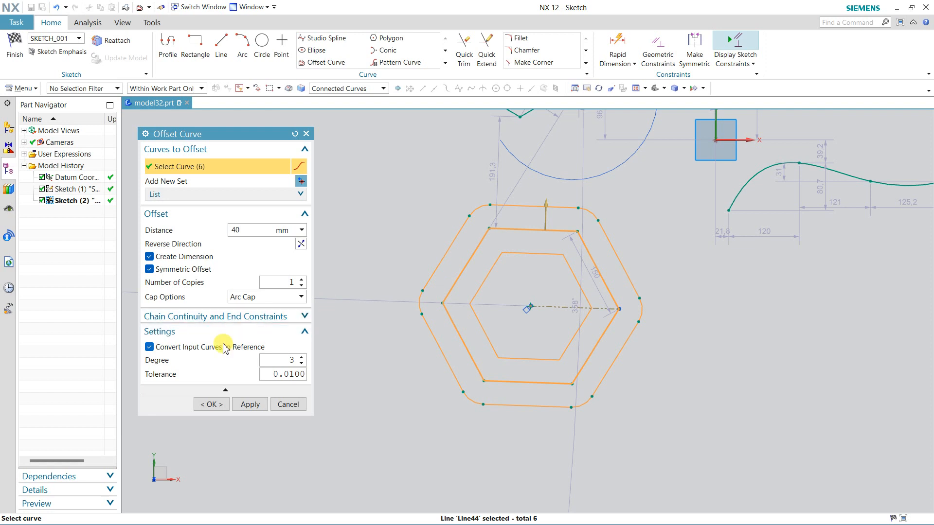
left_click(214, 405)
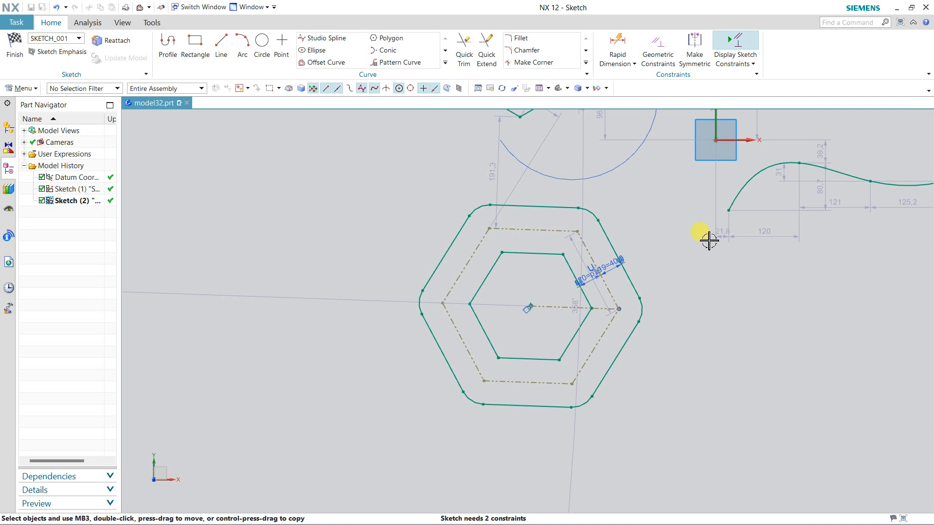
Delete all the curves and dimensions from the active sketch
left_click(443, 54)
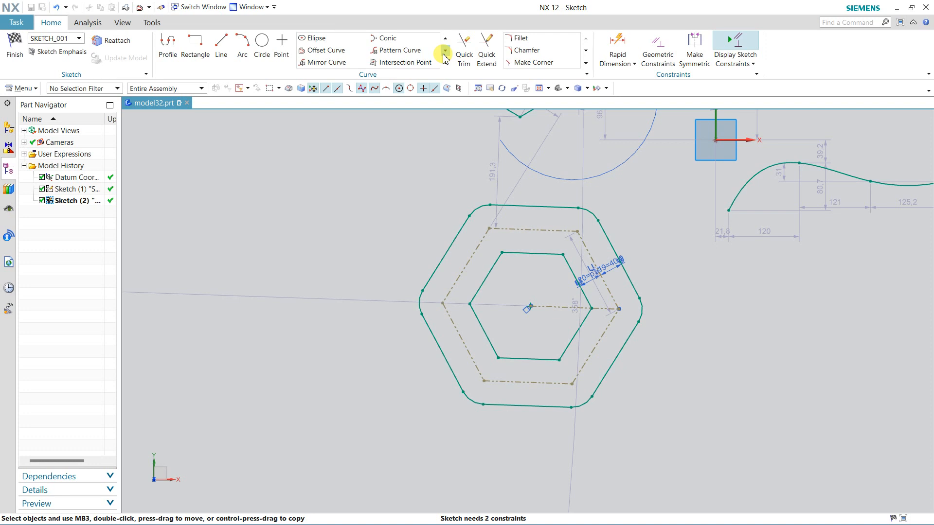
scroll(423, 149, "down", 5)
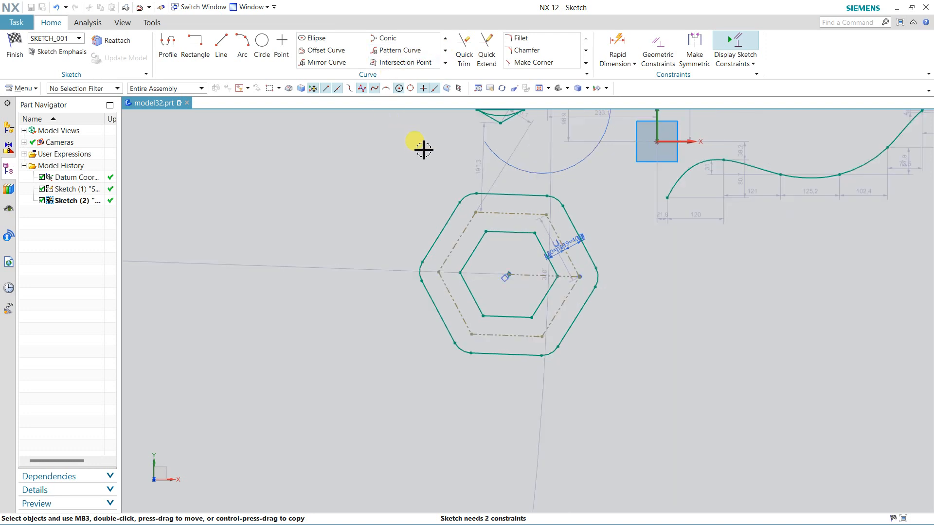
scroll(425, 159, "down", 3)
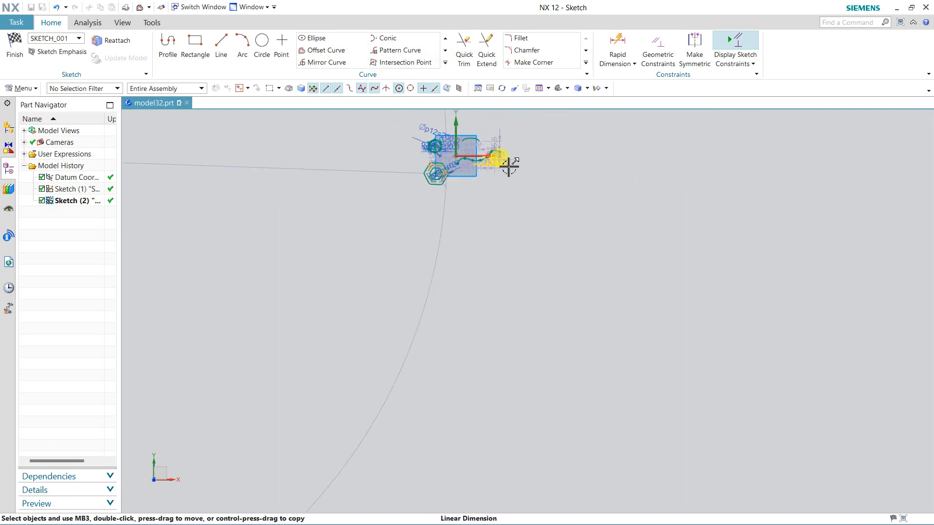
left_click_drag(538, 120, 354, 237)
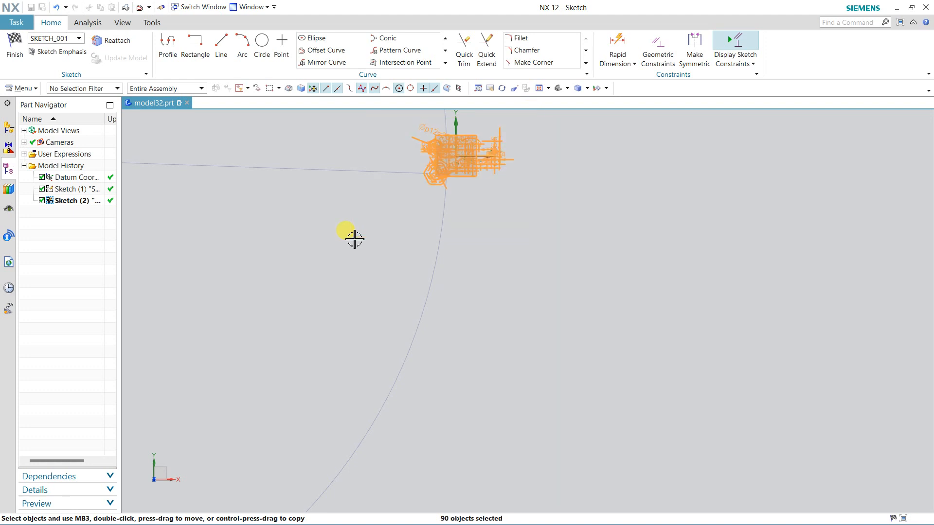
key("Delete")
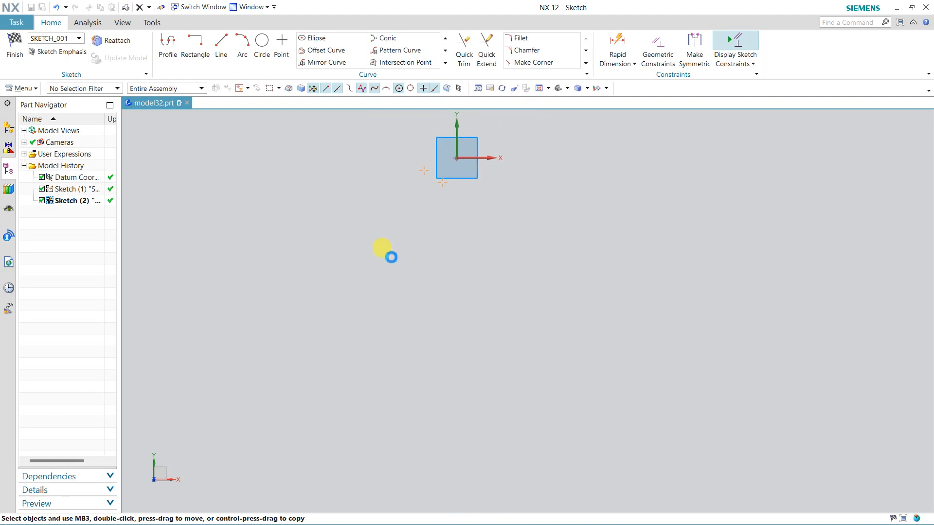
Sketch a closed triangle with the Profile tool, its horizontal base about 18 mm long, starting about 13 mm from both axes
key("ctrl+f")
left_click(166, 46)
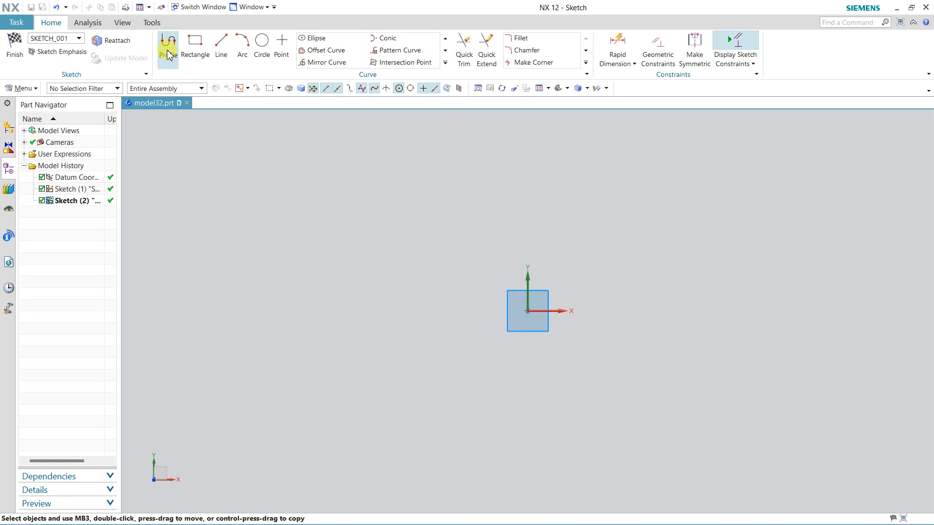
left_click(550, 287)
left_click(564, 262)
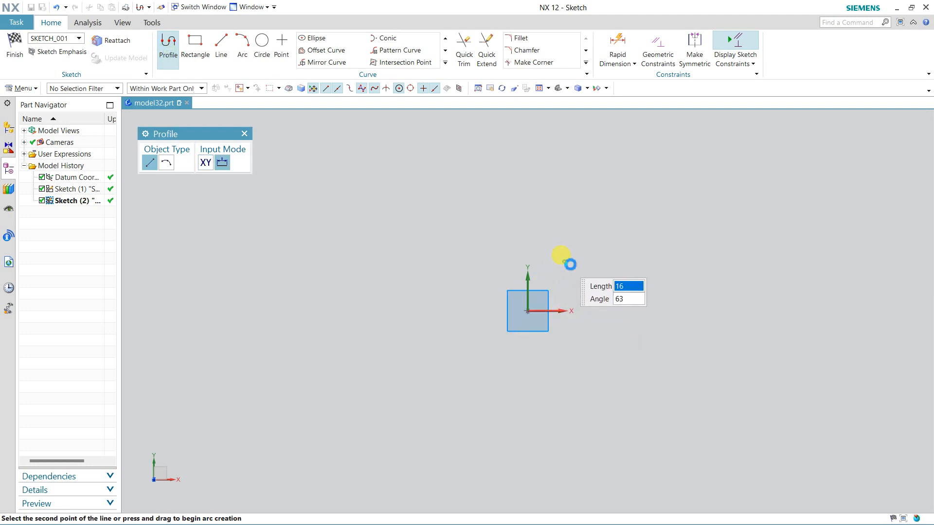
left_click(583, 287)
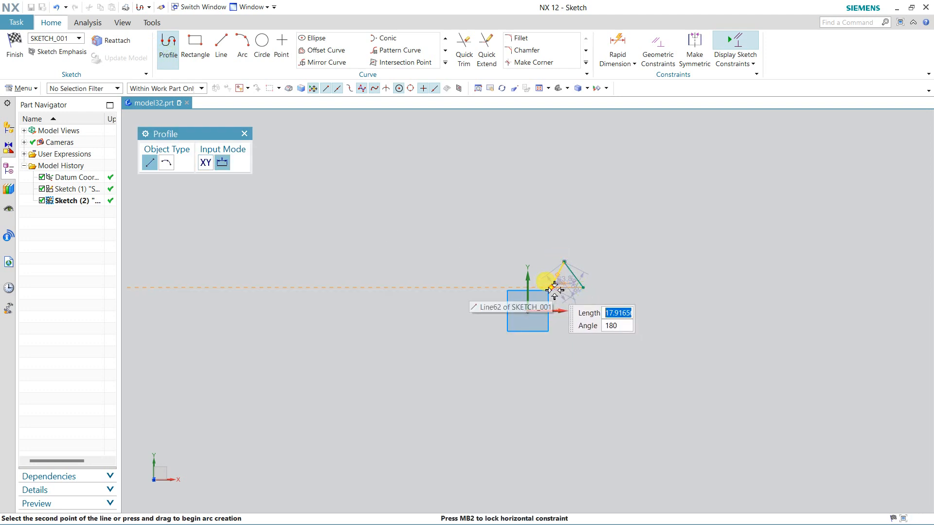
left_click(551, 287)
key("Escape")
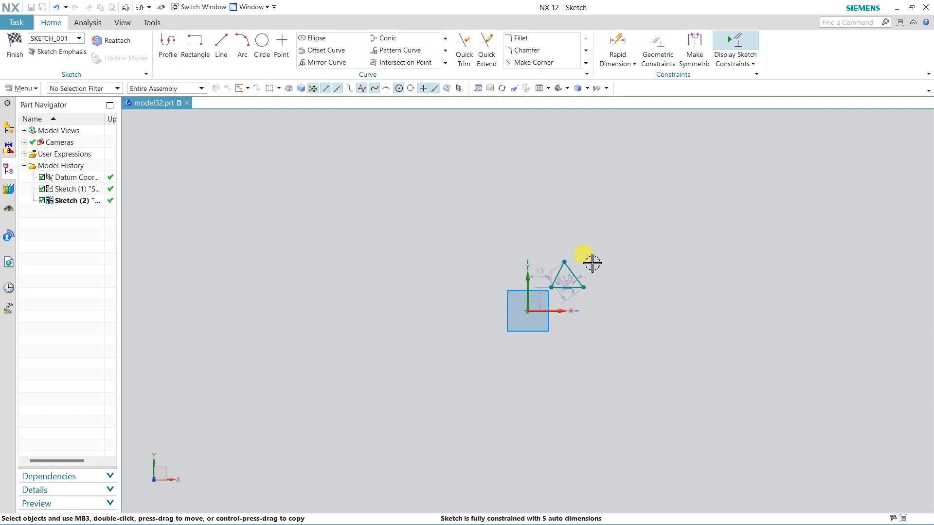
Set up a linear Pattern Curve of the triangle along the X axis with a count of 4 and a 23 mm pitch distance
scroll(598, 263, "up", 3)
mouse_move(611, 227)
left_mouse_down()
mouse_move(546, 308)
mouse_move(494, 329)
mouse_move(499, 339)
left_mouse_up()
left_click(389, 50)
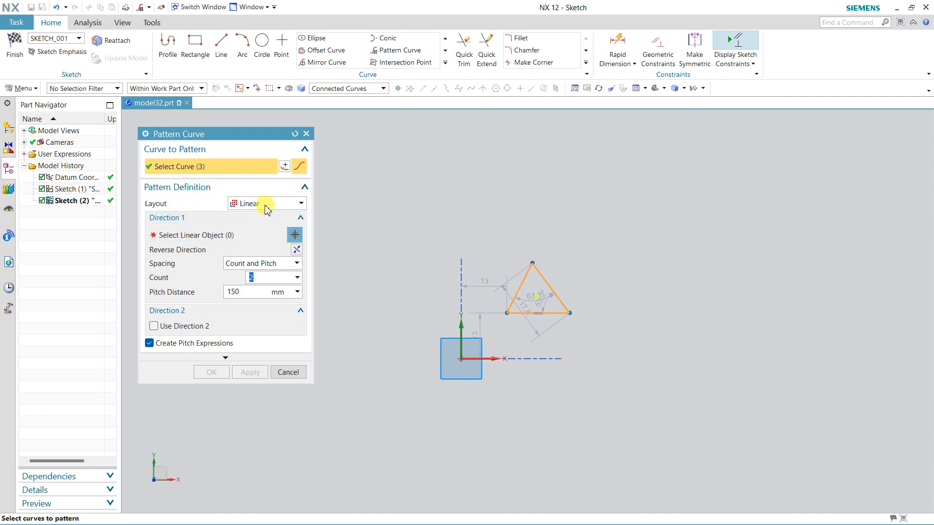
left_click(218, 238)
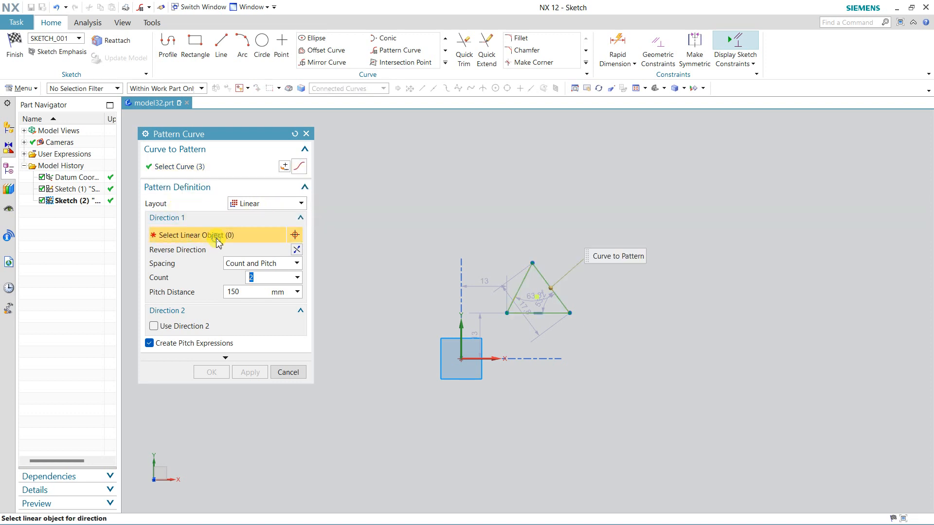
left_click(496, 358)
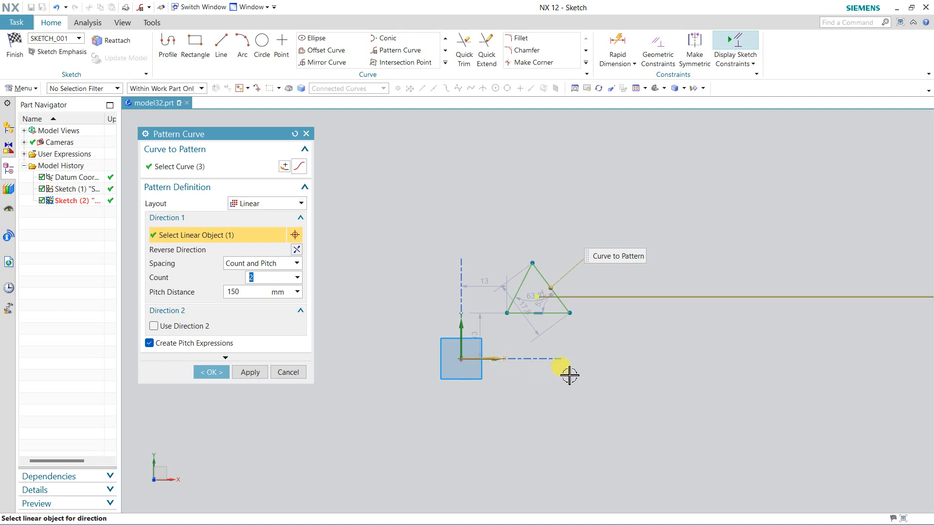
scroll(508, 359, "down", 3)
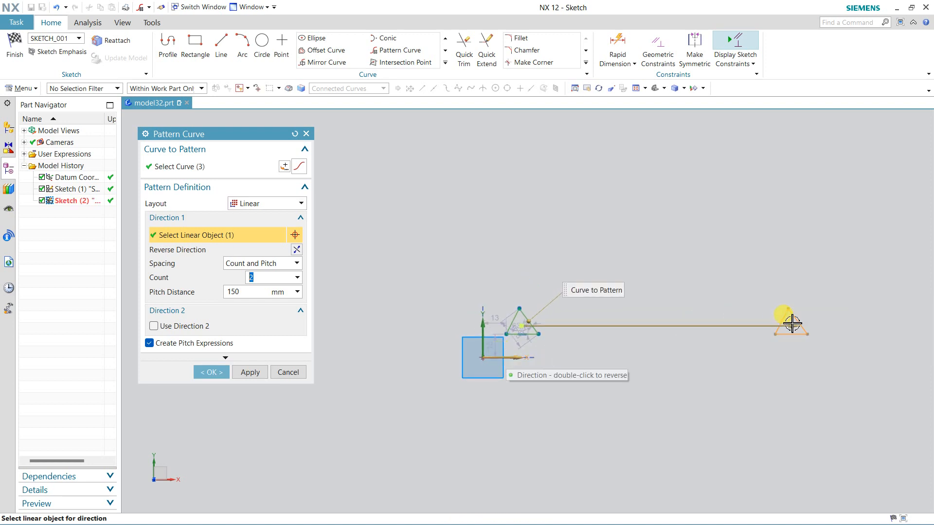
left_click_drag(793, 324, 550, 329)
scroll(549, 330, "up", 3)
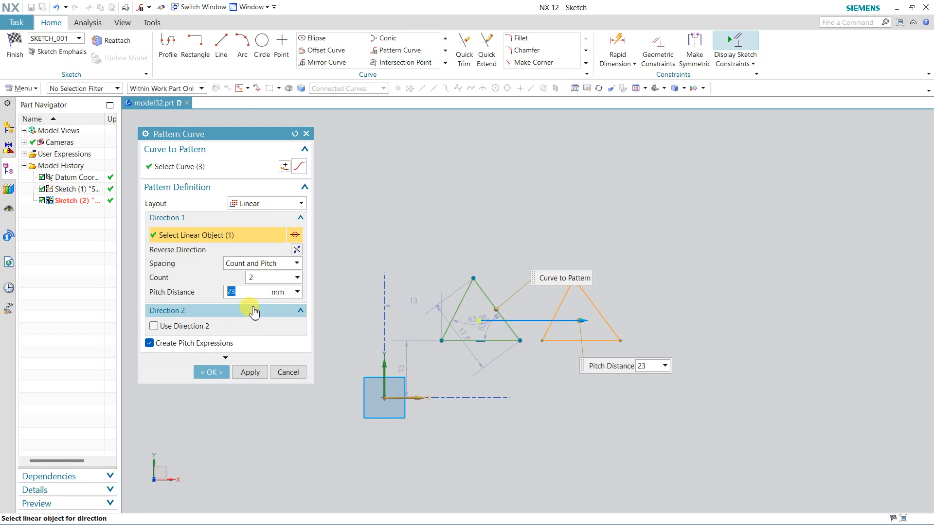
left_click(259, 276)
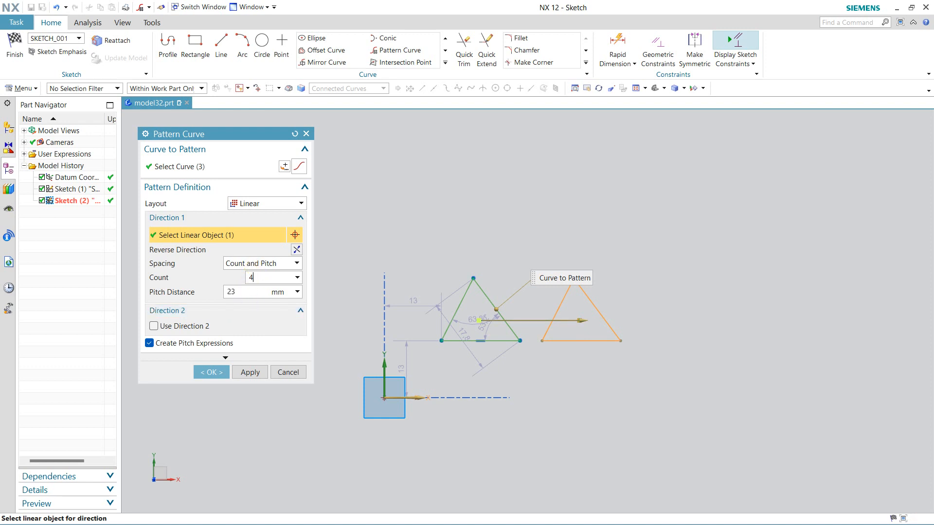
left_click(251, 291)
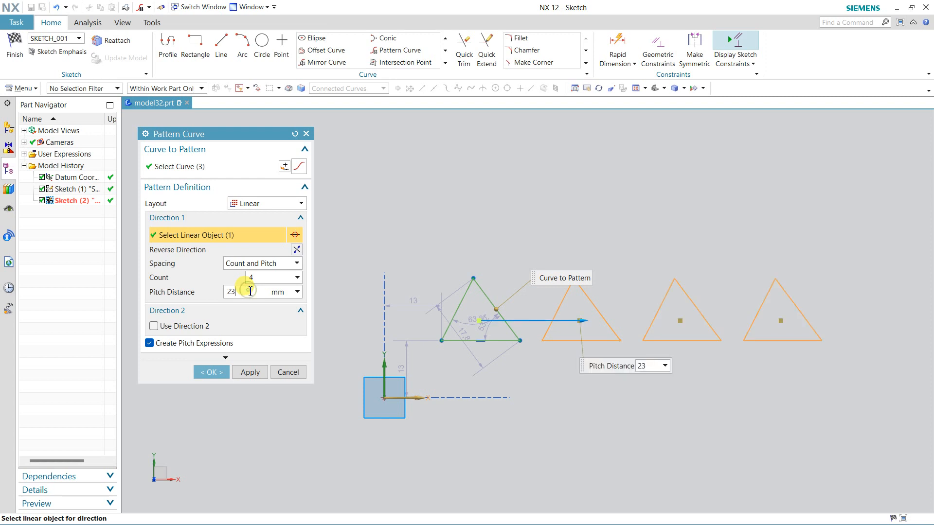
Add a second pattern direction along the Y axis with a count of 4 and a 20 mm pitch distance, and create the triangle pattern
left_click(185, 326)
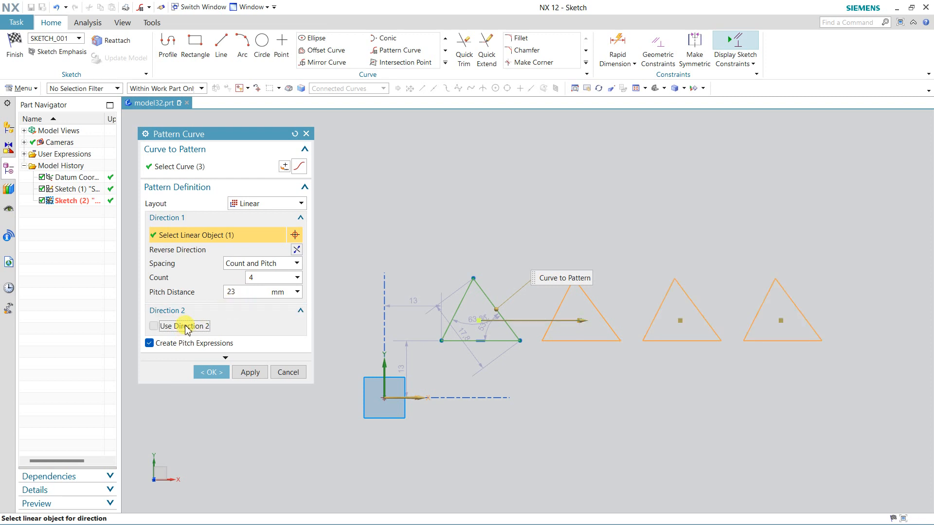
left_click(383, 370)
scroll(386, 302, "down", 3)
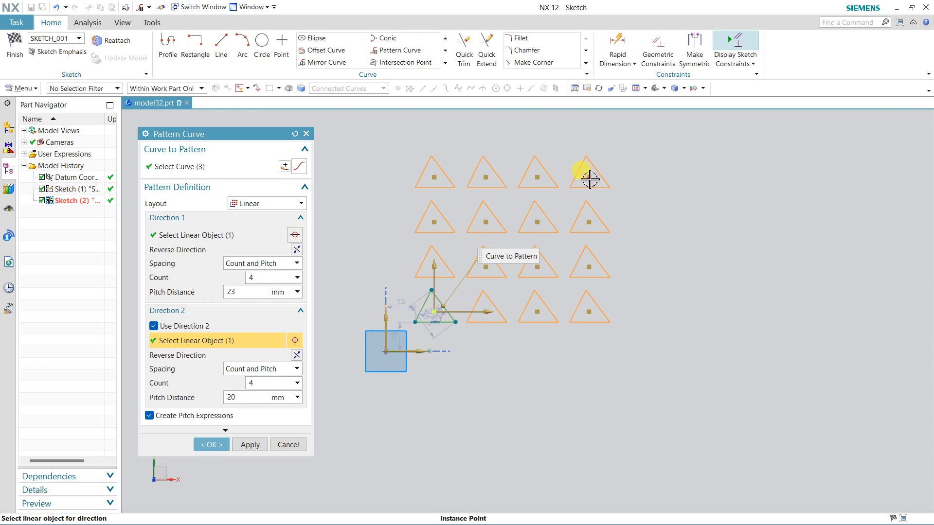
right_click(589, 180)
left_click(588, 178)
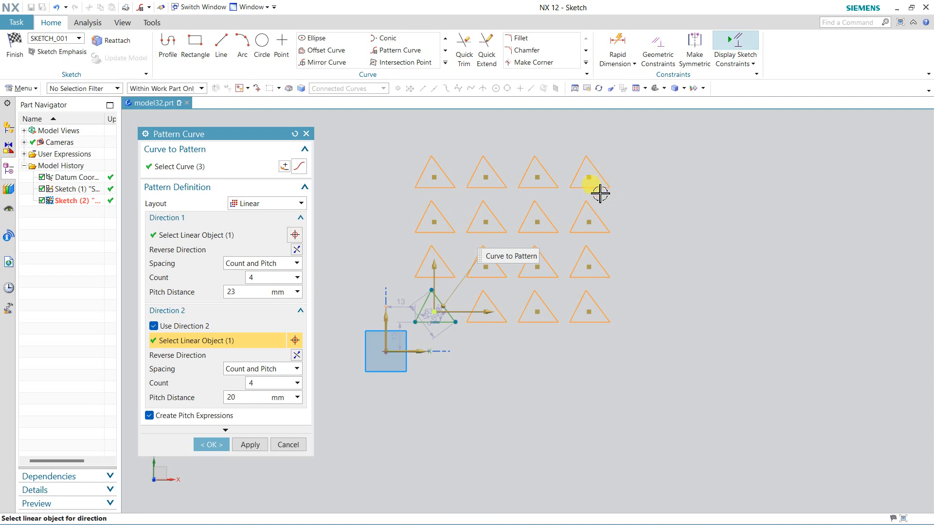
scroll(432, 145, "up", 1)
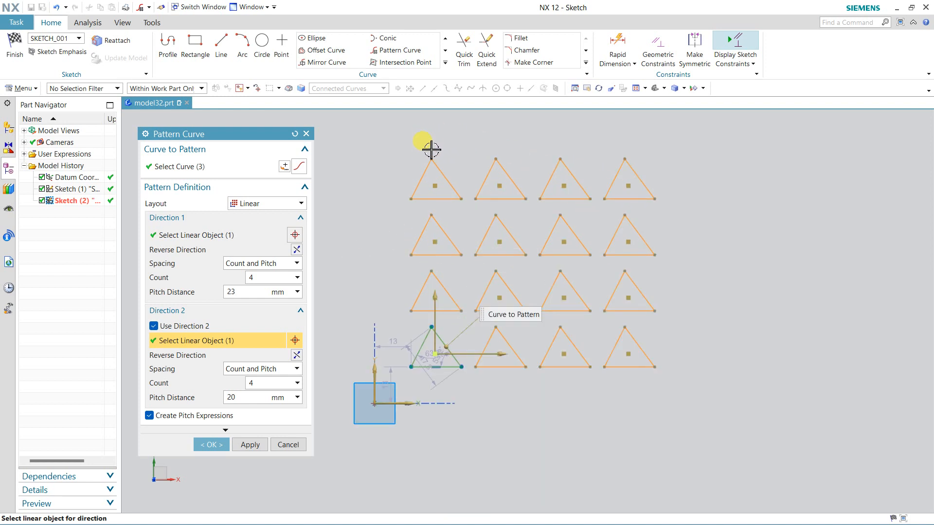
left_click(439, 187)
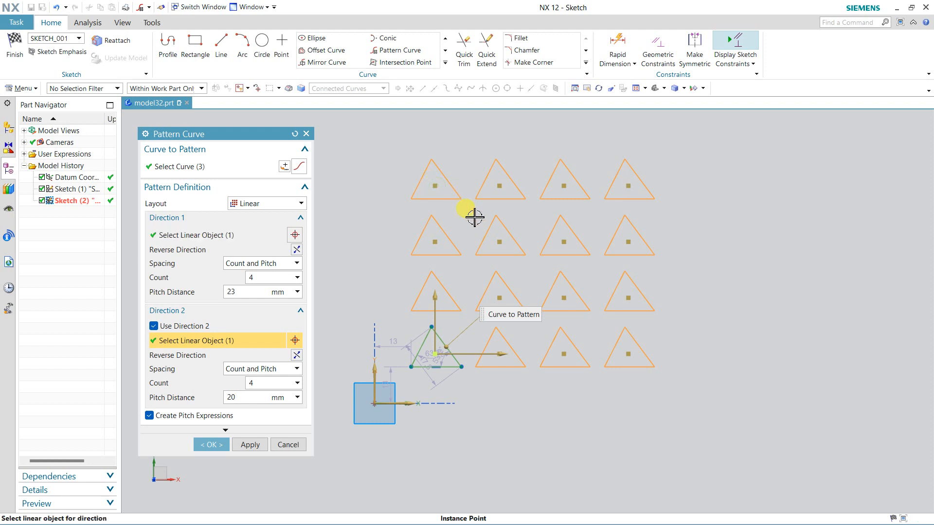
left_click(500, 242)
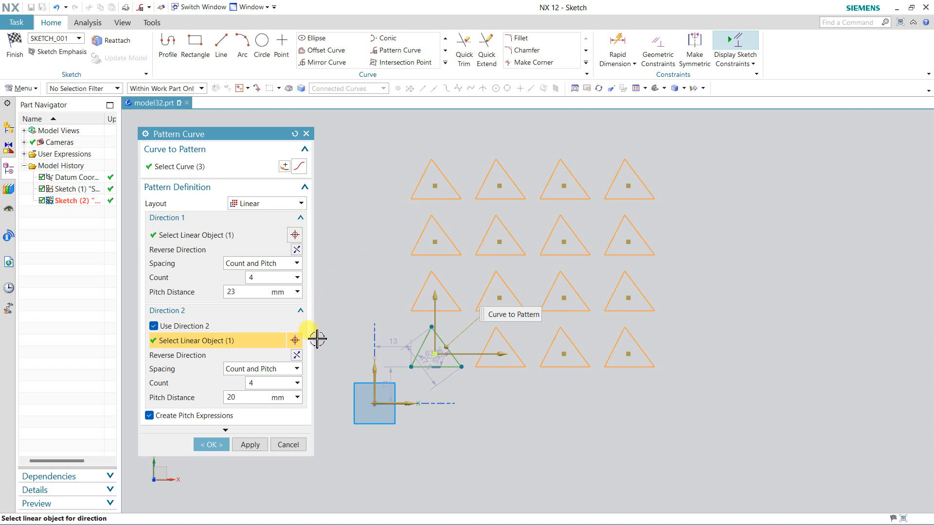
left_click(211, 445)
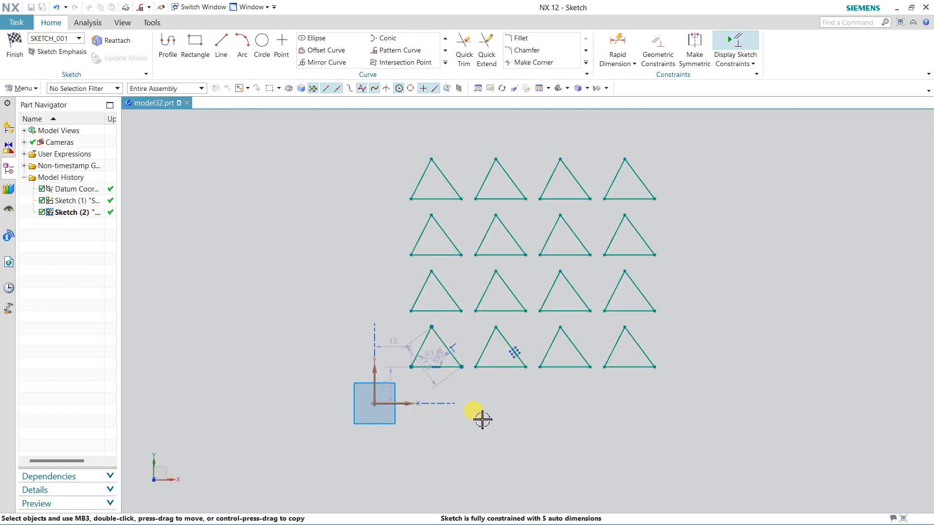
Reopen the linear triangle pattern to review its definition and undo the pattern
double_click(522, 350)
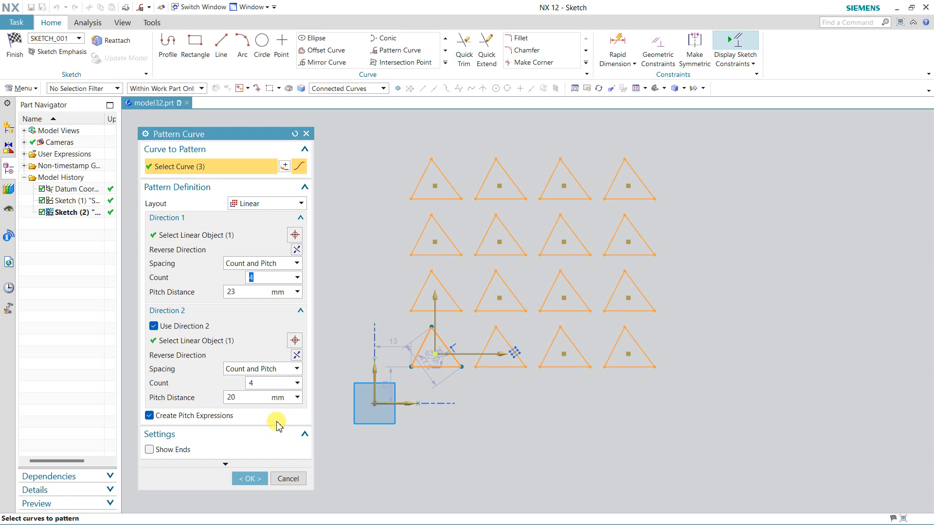
left_click(262, 463)
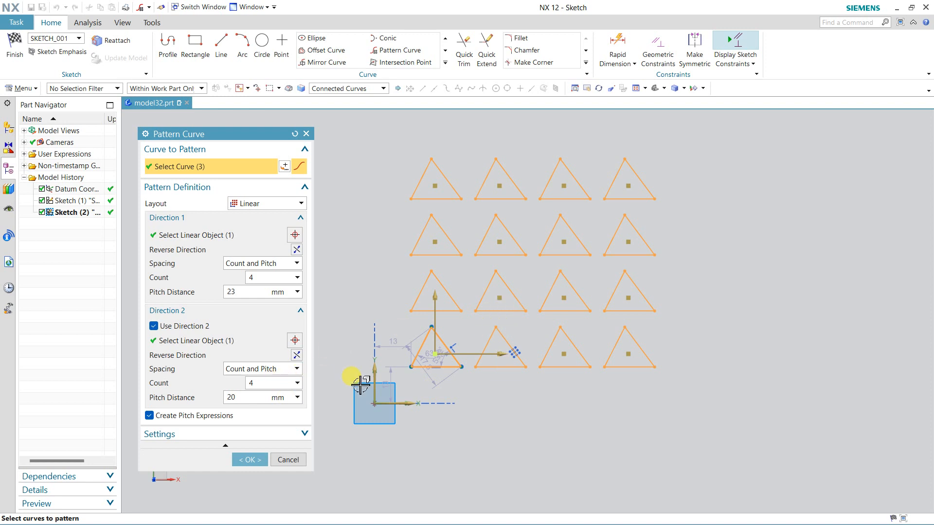
middle_click(283, 466)
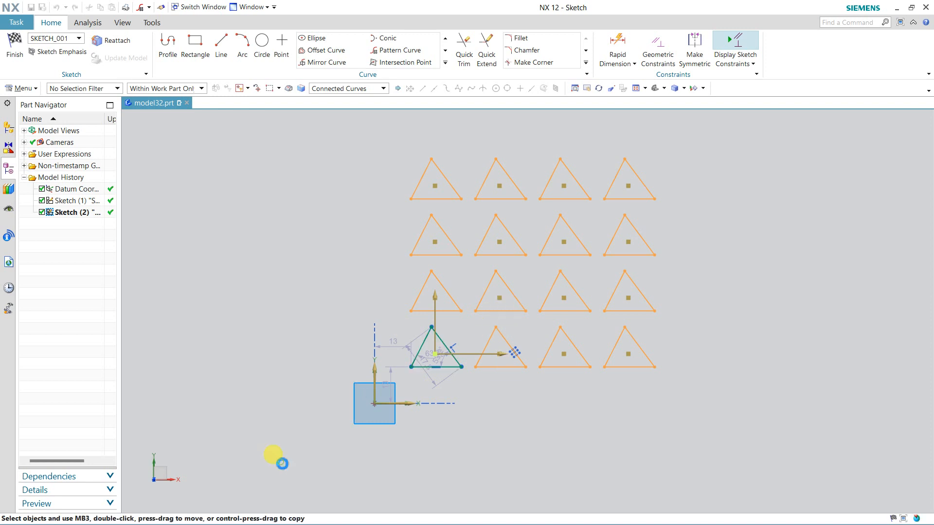
key("ctrl+z")
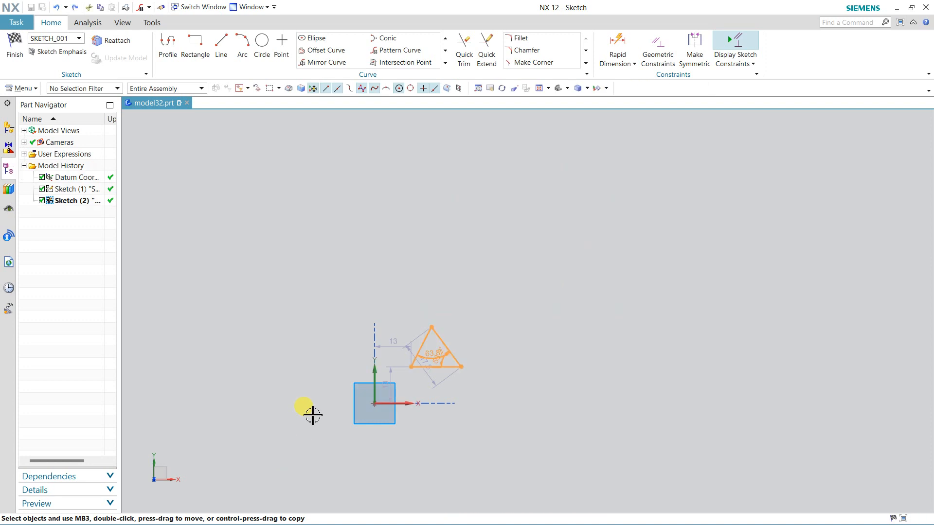
Start a Pattern Curve of the triangle with the General layout, using its lower-right vertex as the From point
left_click(385, 51)
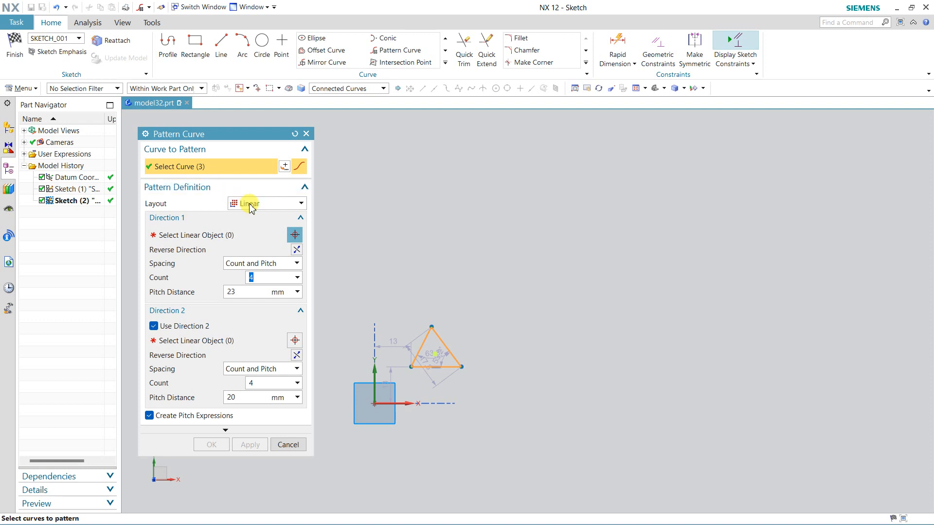
left_click(248, 203)
left_click(257, 238)
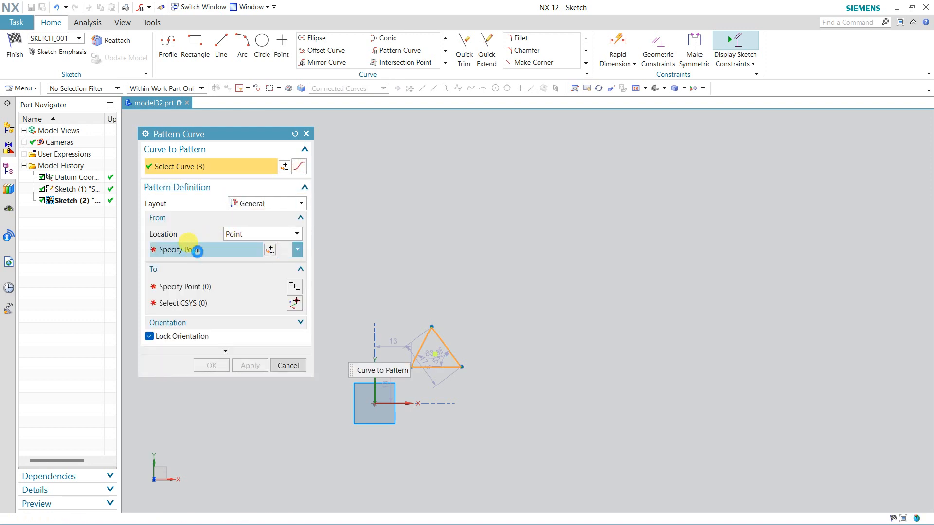
left_click(197, 252)
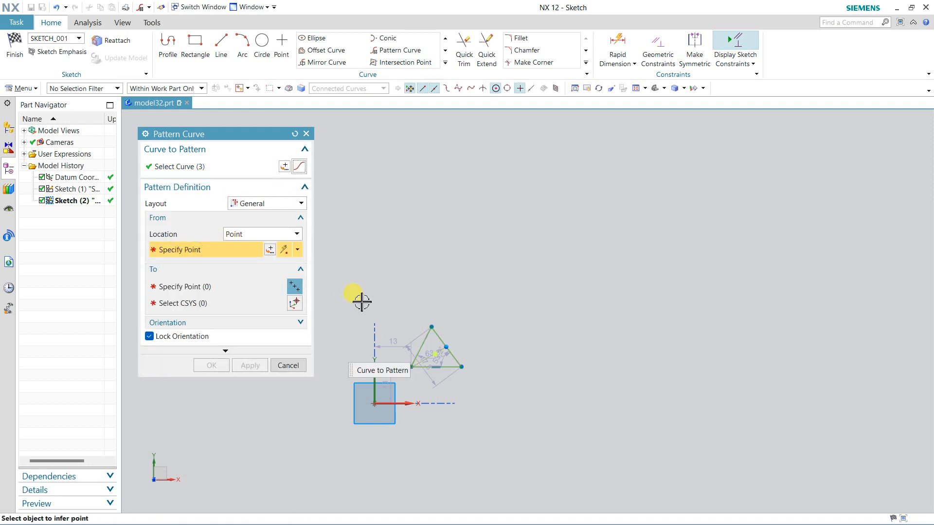
left_click(465, 367)
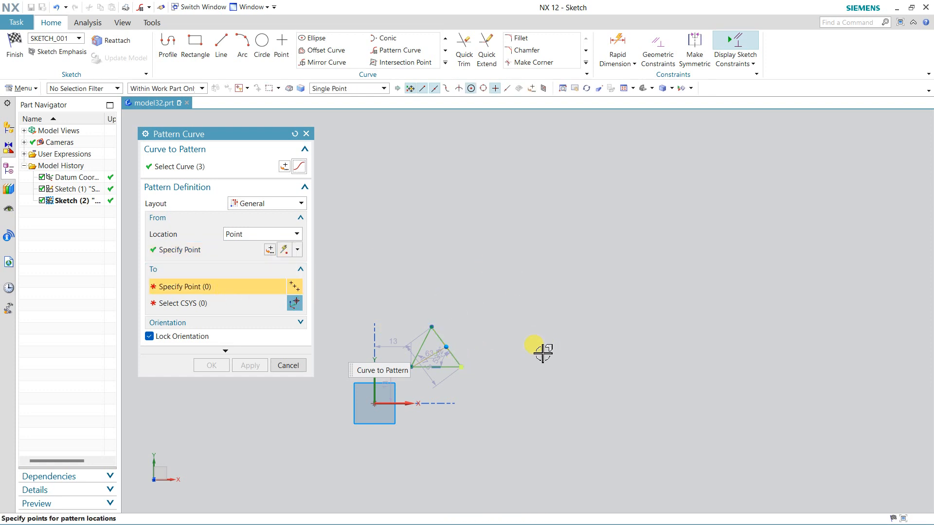
Specify five target points for the triangle copies, arranged in a loose arc around and above the original triangle
left_click(576, 362)
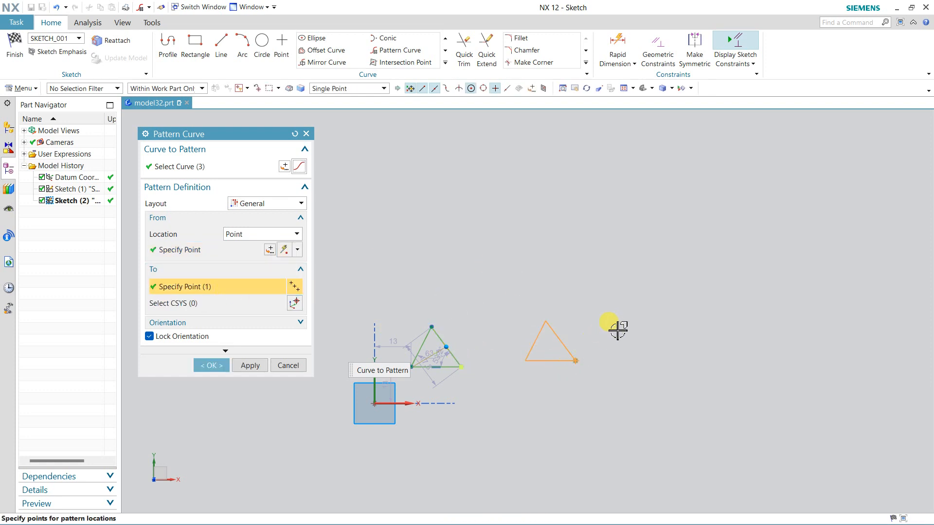
left_click(631, 267)
left_click(540, 190)
left_click(409, 185)
left_click(354, 260)
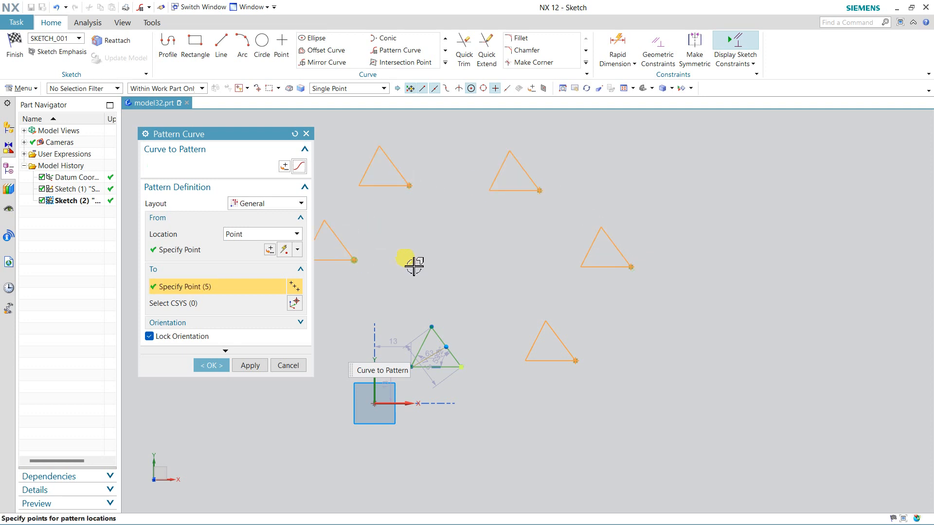
Specify four more target points for the triangle copies, one in the middle of the arrangement and three at its right side
left_click(506, 269)
left_click(721, 363)
left_click(746, 264)
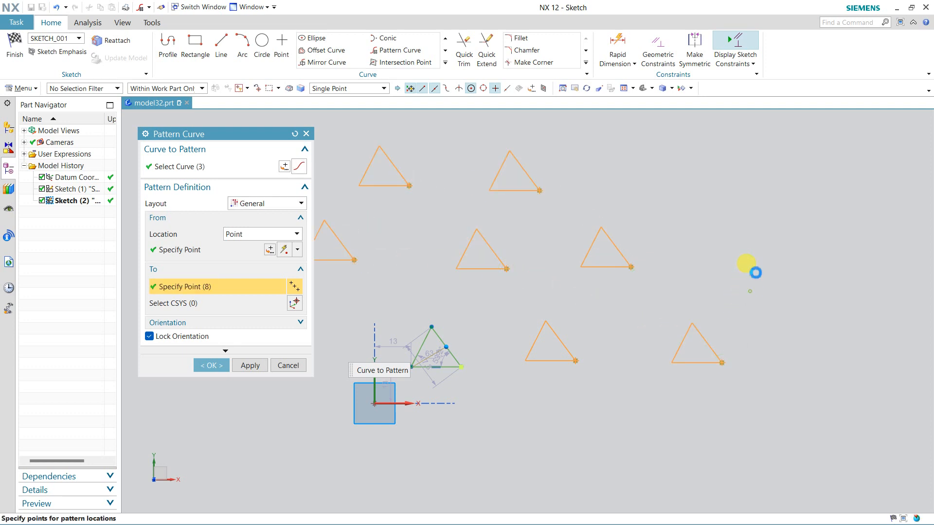
left_click(742, 213)
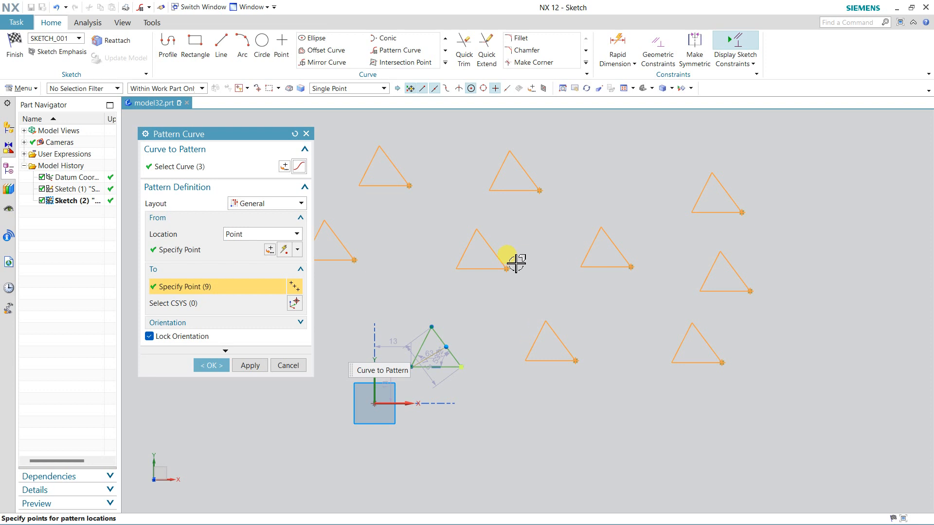
Switch the pattern's orientation to Follow Pattern and return it to Same as Input
left_click(249, 324)
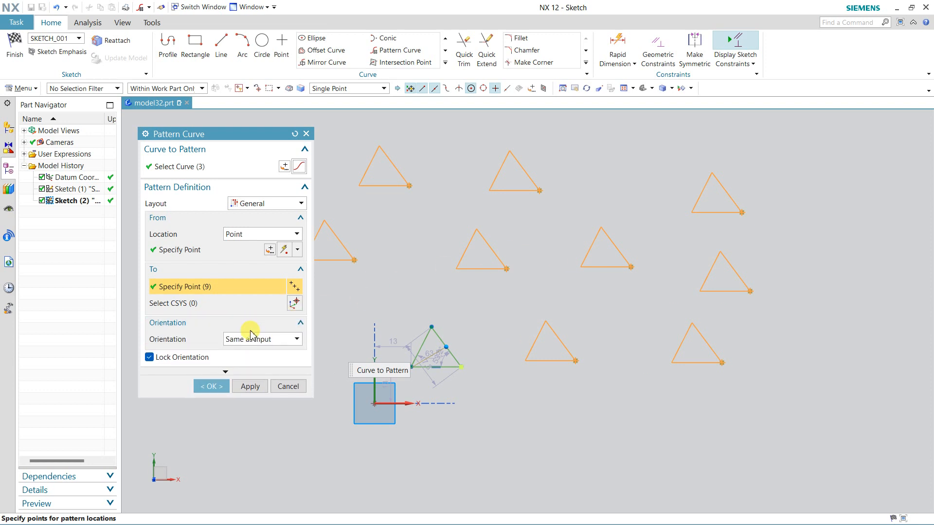
left_click(252, 340)
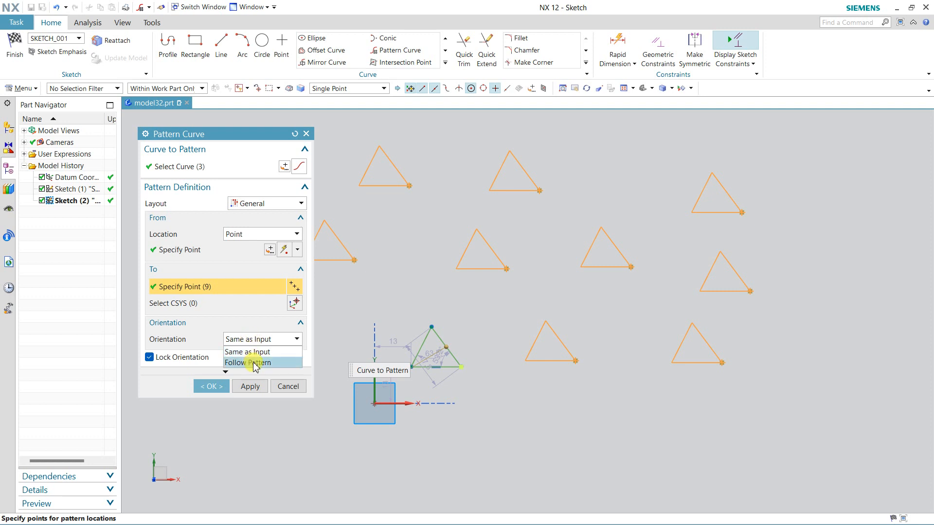
left_click(254, 363)
left_click(254, 345)
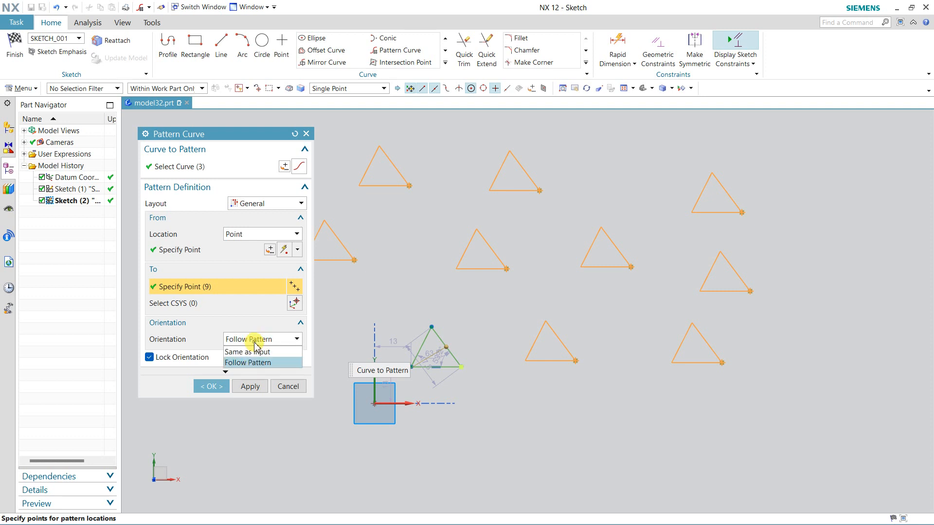
left_click(248, 352)
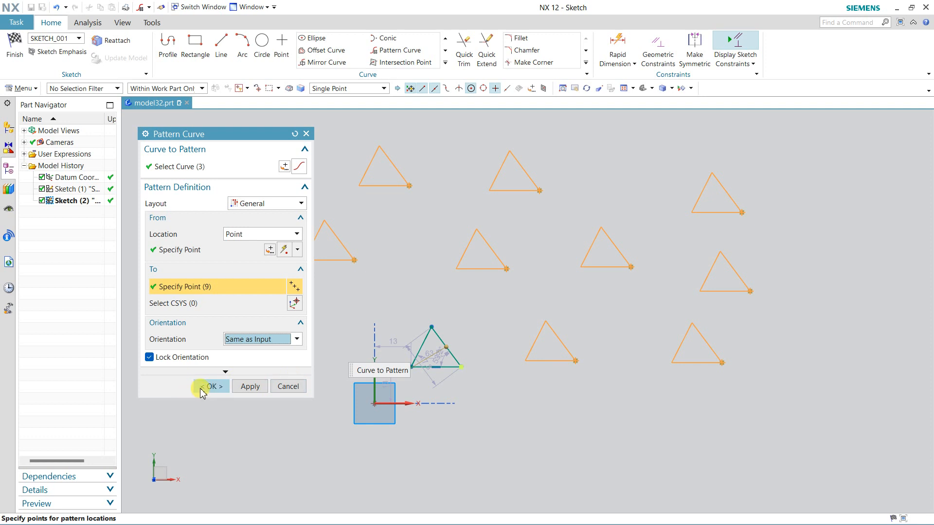
Try both orientations with Lock Orientation off, then lock it again and create the general triangle pattern with Same as Input
left_click(170, 357)
left_click(256, 339)
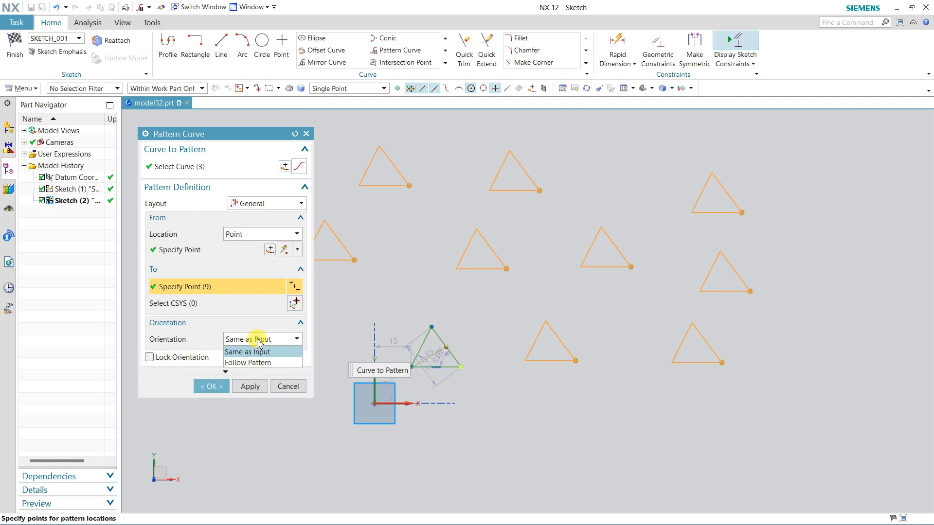
left_click(254, 363)
left_click(250, 339)
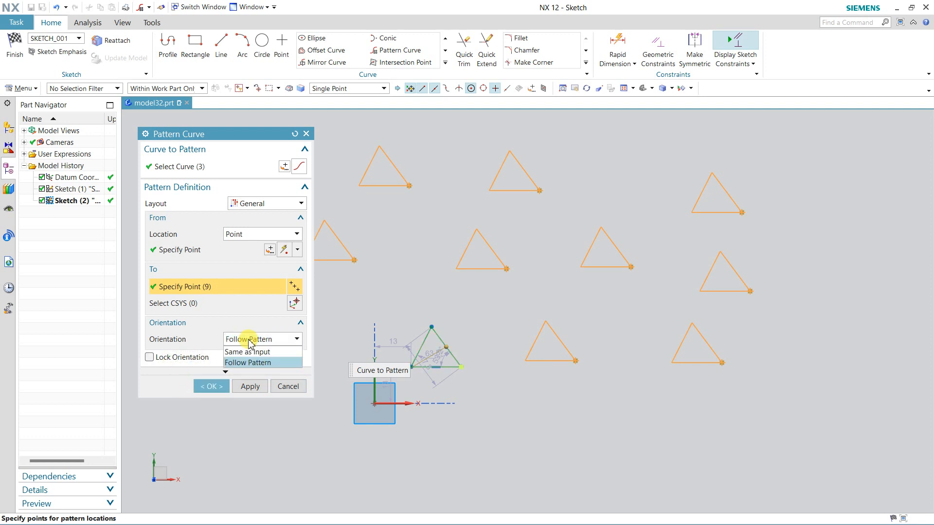
left_click(248, 351)
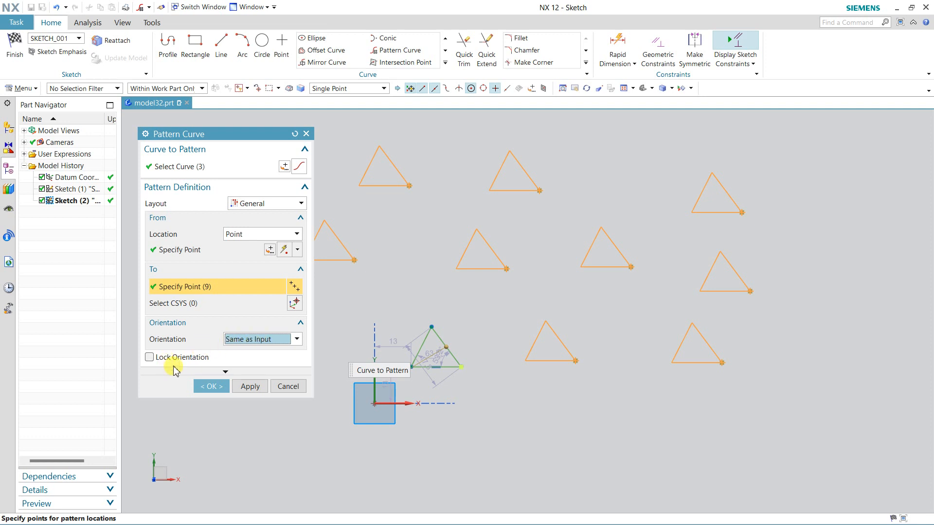
left_click(149, 357)
left_click(212, 385)
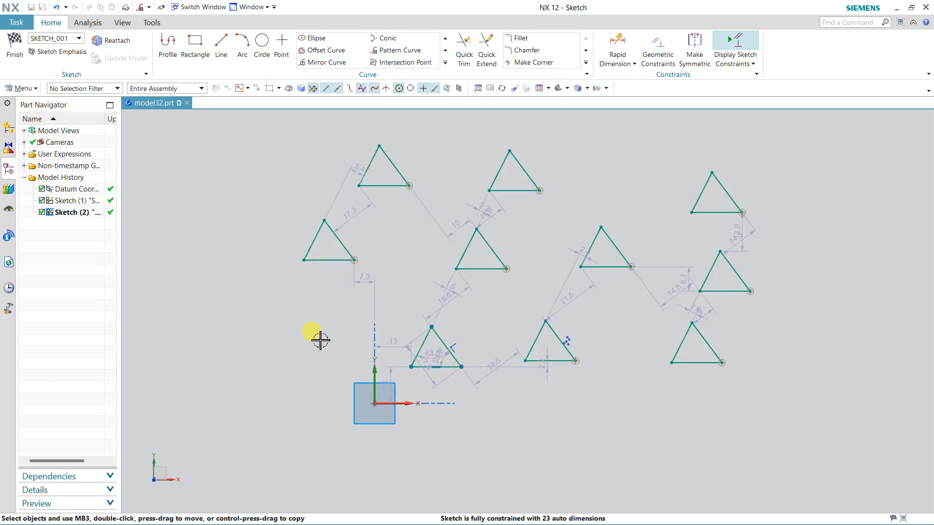
Undo the general pattern and the triangle, and draw a circle centred on the sketch origin
key("ctrl+z")
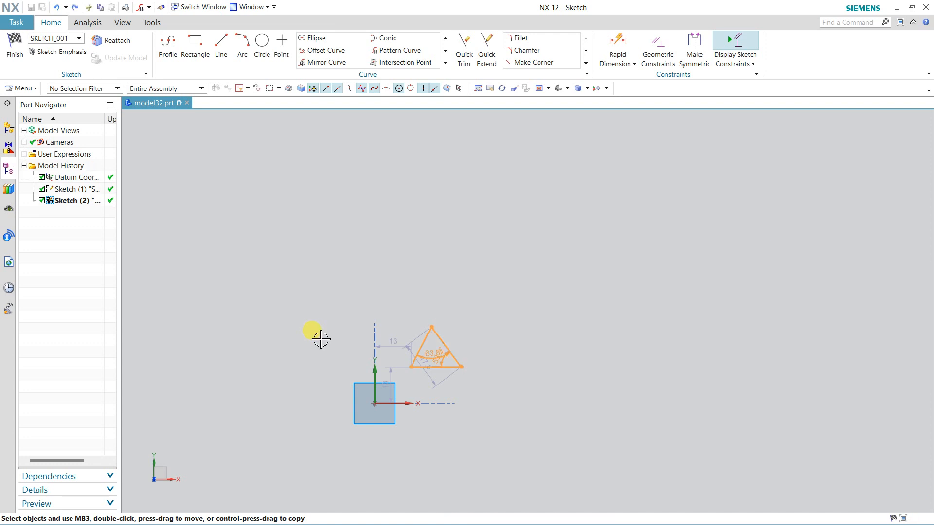
key("ctrl+z")
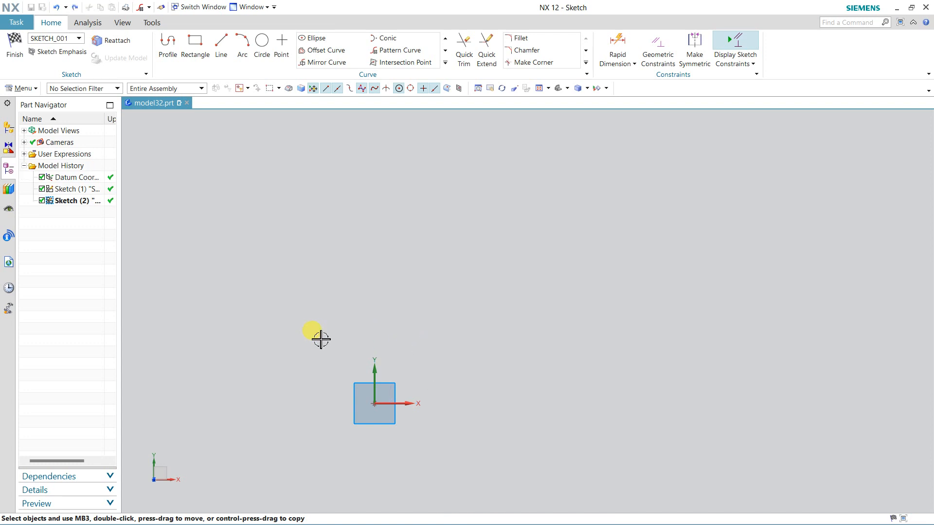
left_click(260, 43)
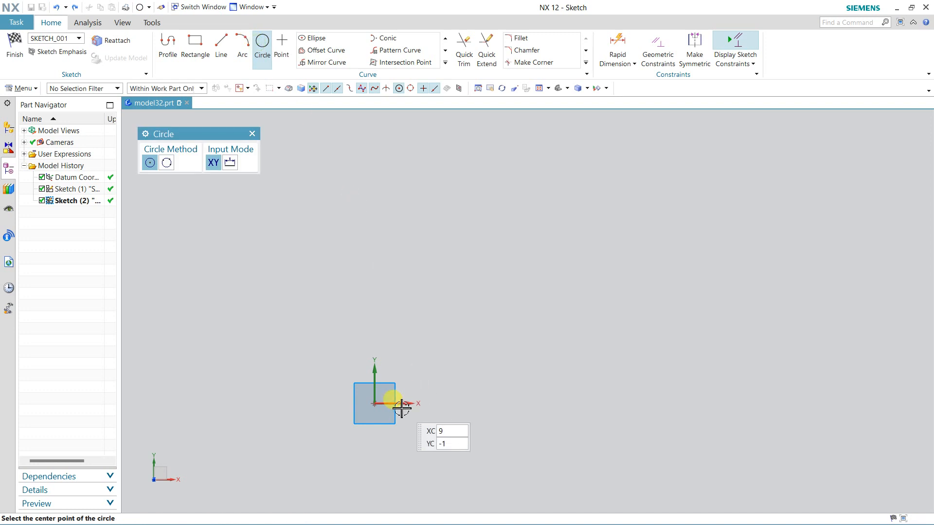
left_click(381, 403)
left_click(416, 323)
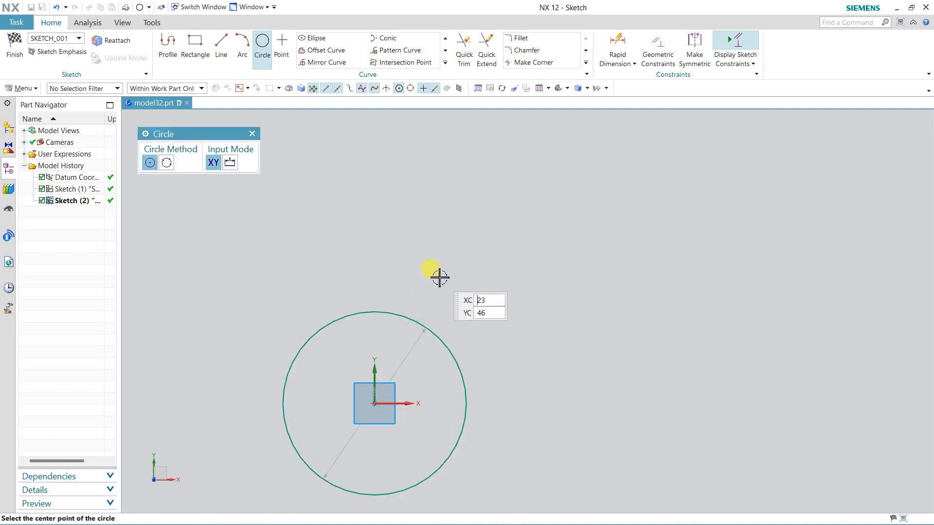
left_click(252, 134)
left_click(221, 43)
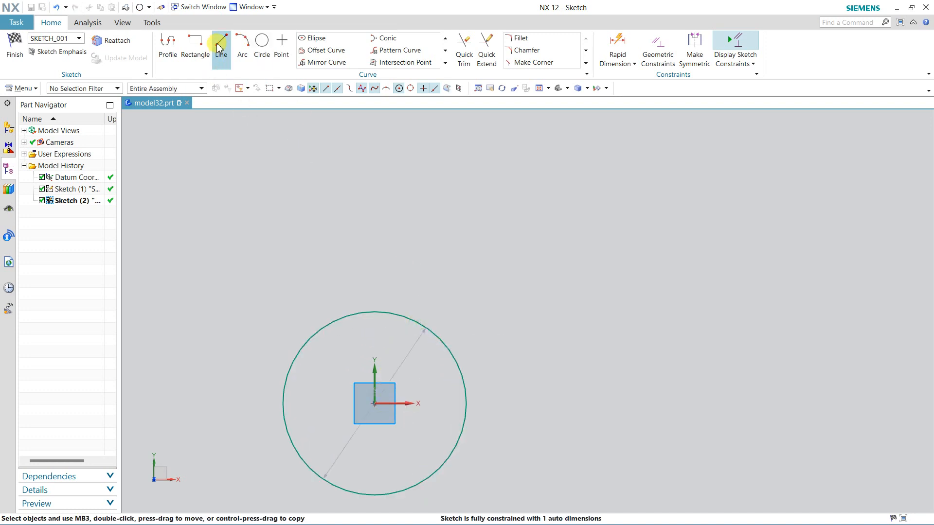
left_click(359, 312)
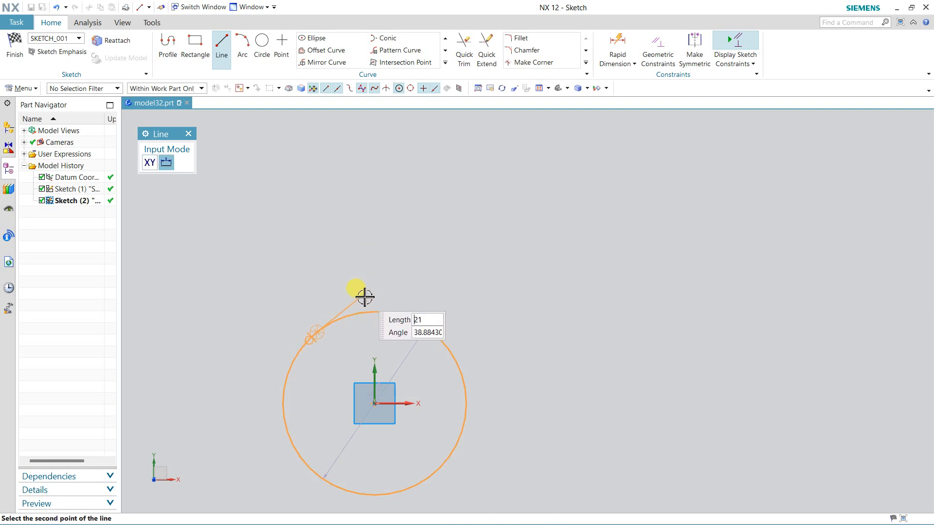
type("105")
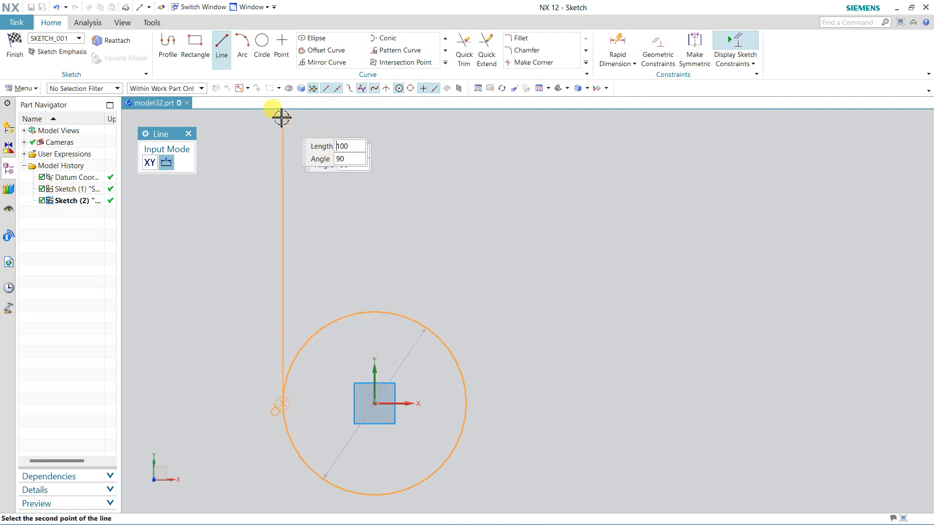
left_click(221, 56)
Draw two lines about 20 mm long that meet above the circle on the Y axis, with their lower ends just inside the circle
left_click(222, 56)
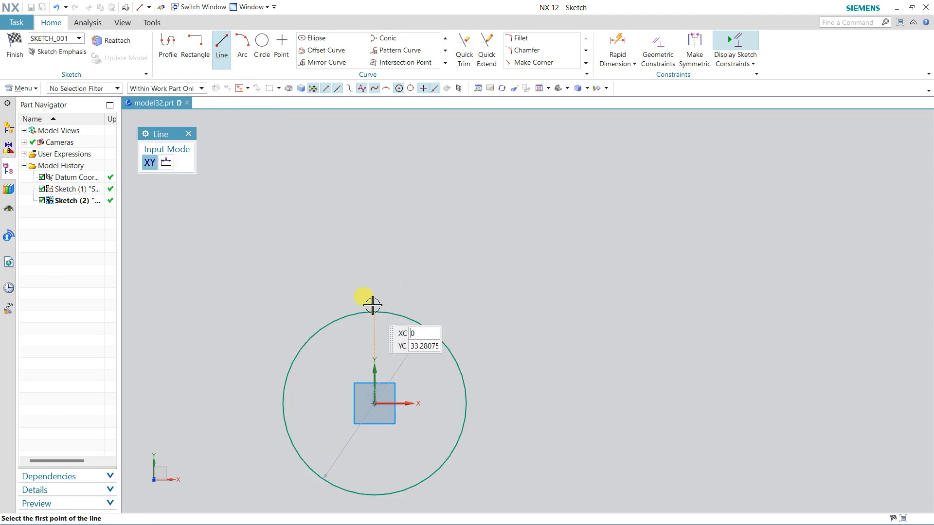
left_click(353, 323)
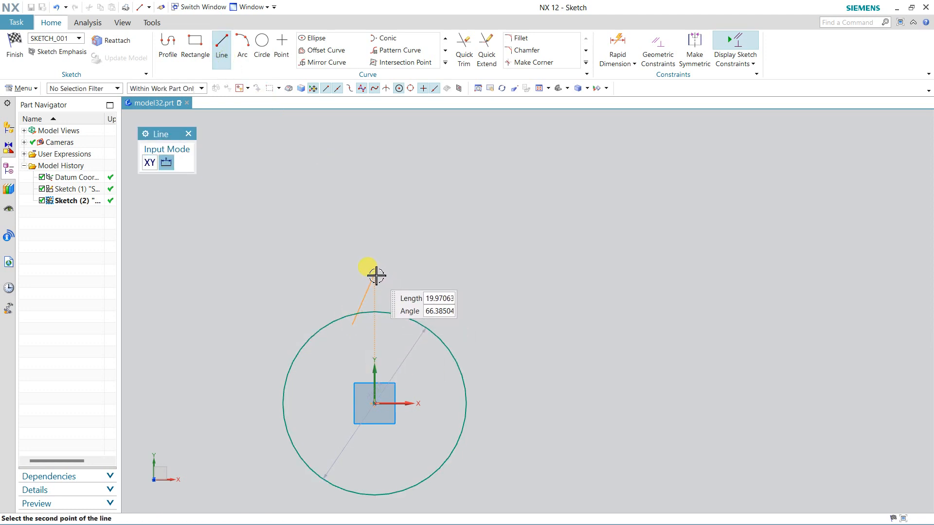
left_click(375, 274)
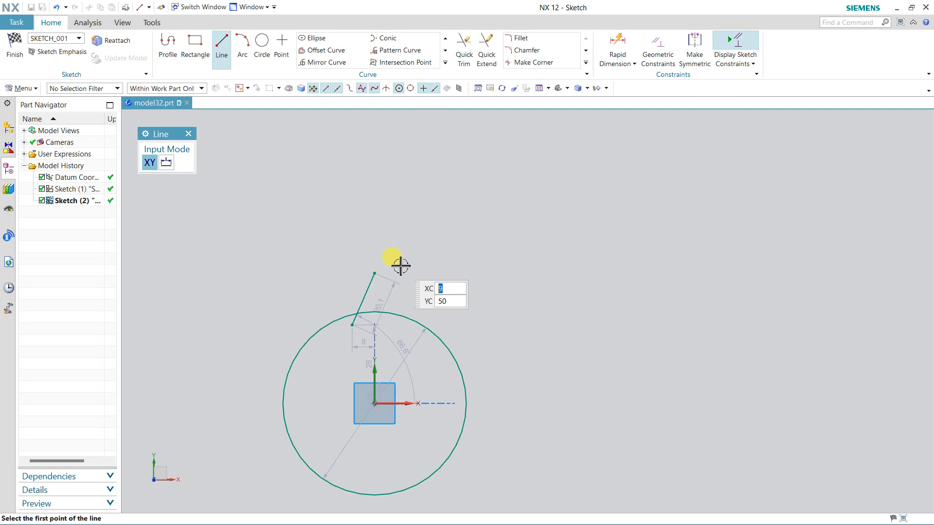
left_click(374, 273)
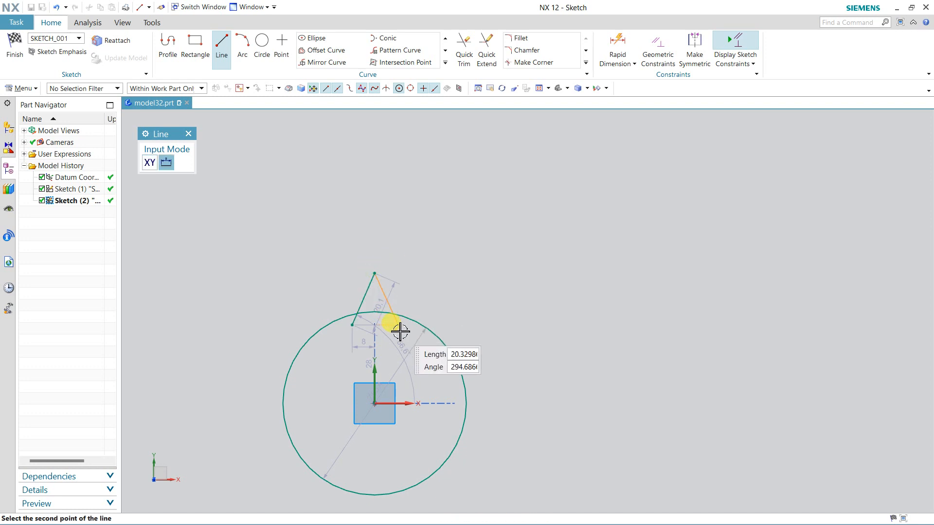
left_click(398, 325)
key("Escape")
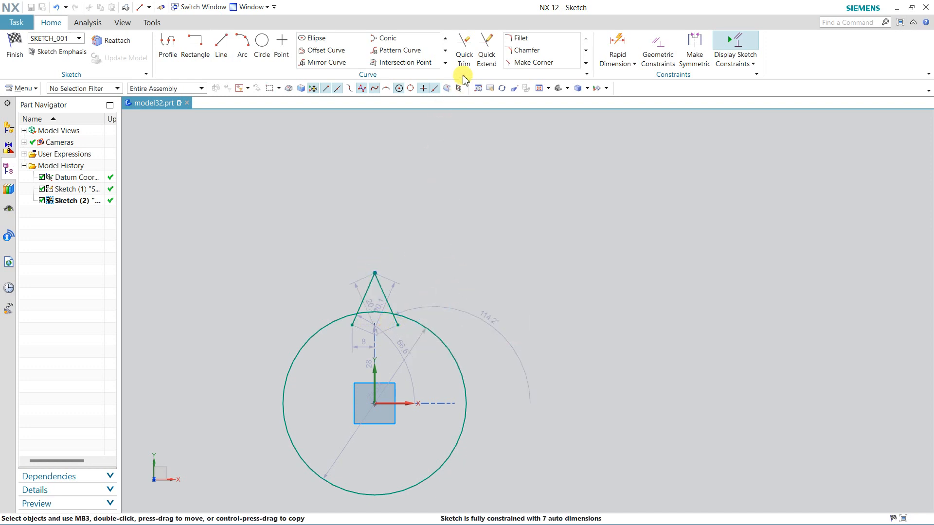
Quick Trim the lower ends of the two tooth lines inside the circle and the circle's arc between them
left_click(468, 62)
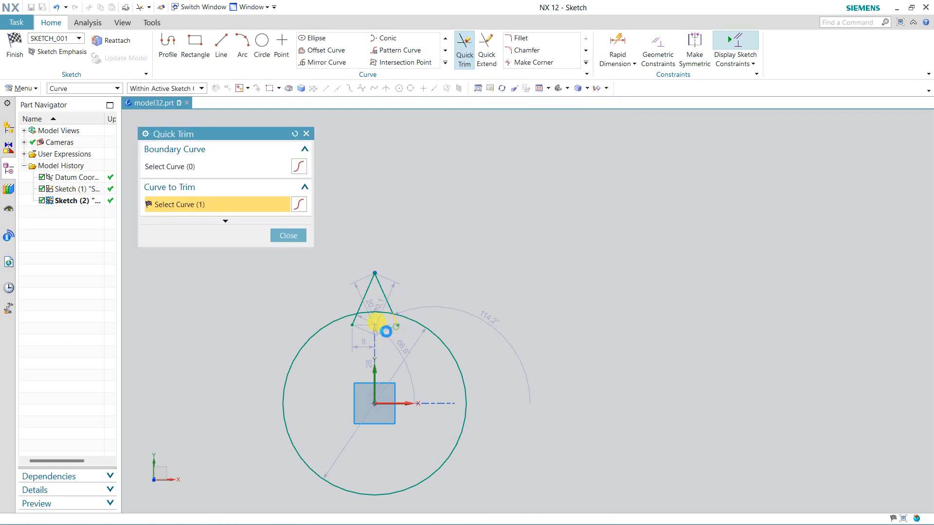
left_click(358, 327)
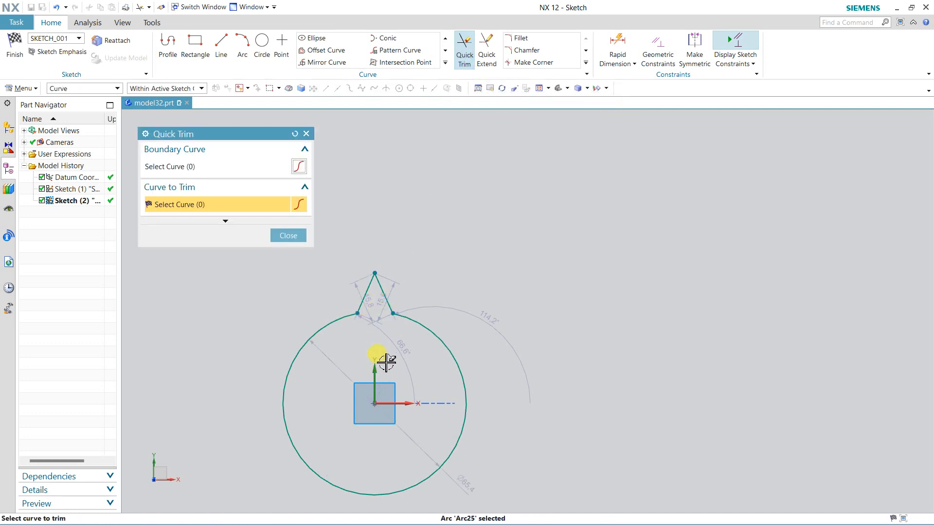
key("Escape")
scroll(344, 296, "down", 1)
right_click_drag(539, 220, 500, 248)
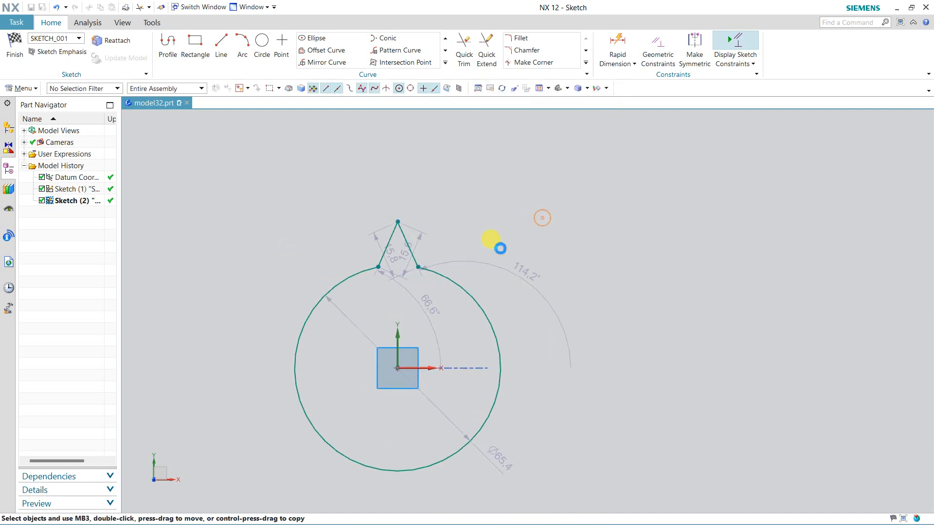
Pattern the two tooth lines circularly about the sketch origin with a count of 8 over a 360° span, and finish the sketch
left_click(475, 165)
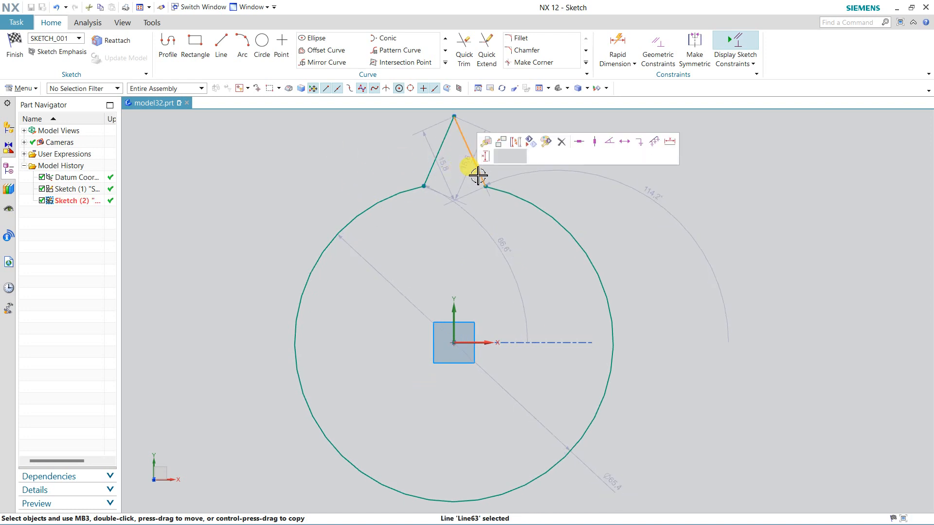
left_click(432, 175)
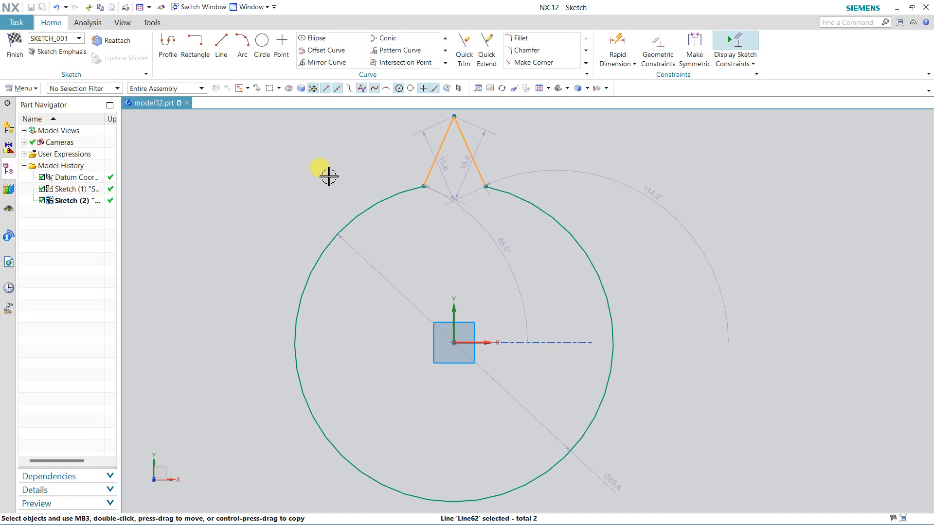
left_click(428, 173, "shift")
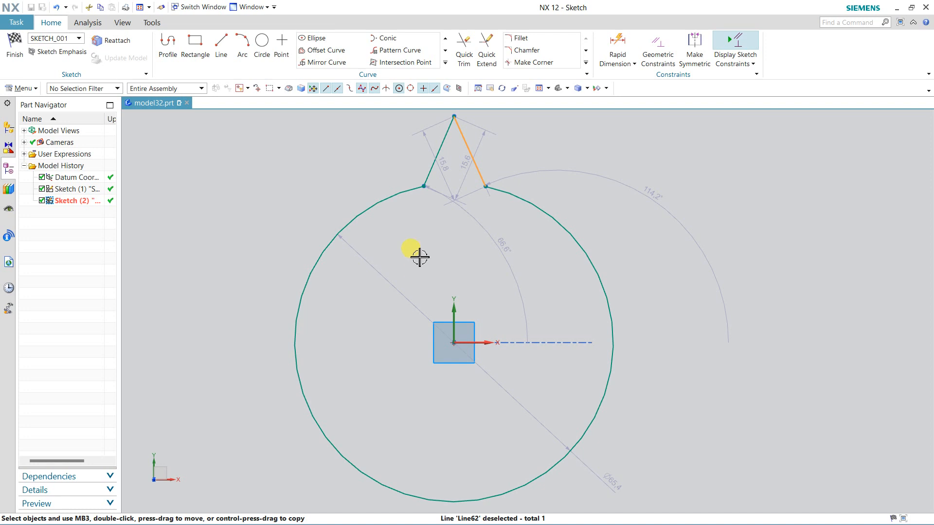
left_click(431, 170)
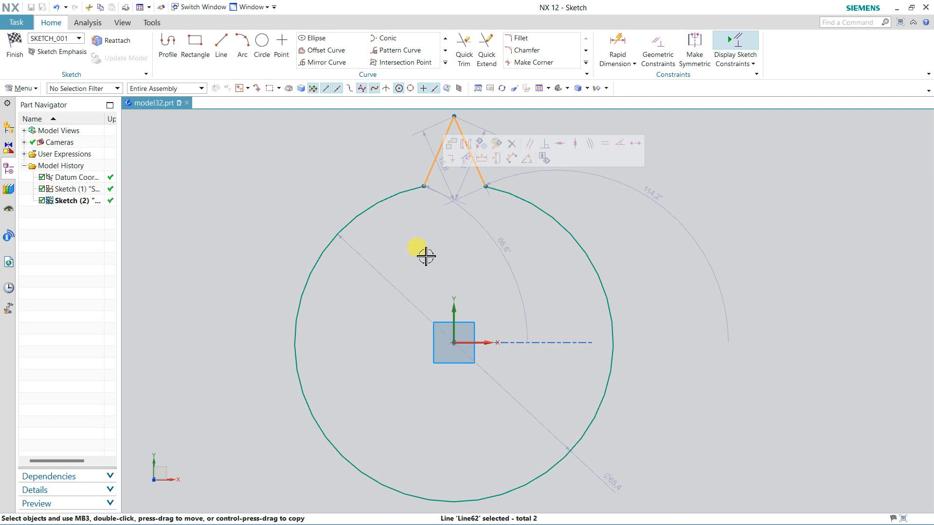
left_click(404, 53)
left_click(269, 204)
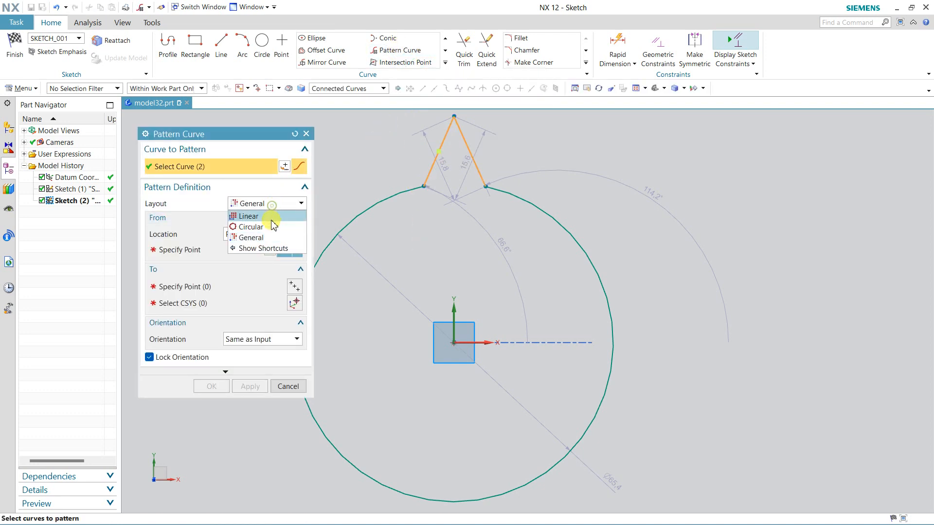
left_click(268, 231)
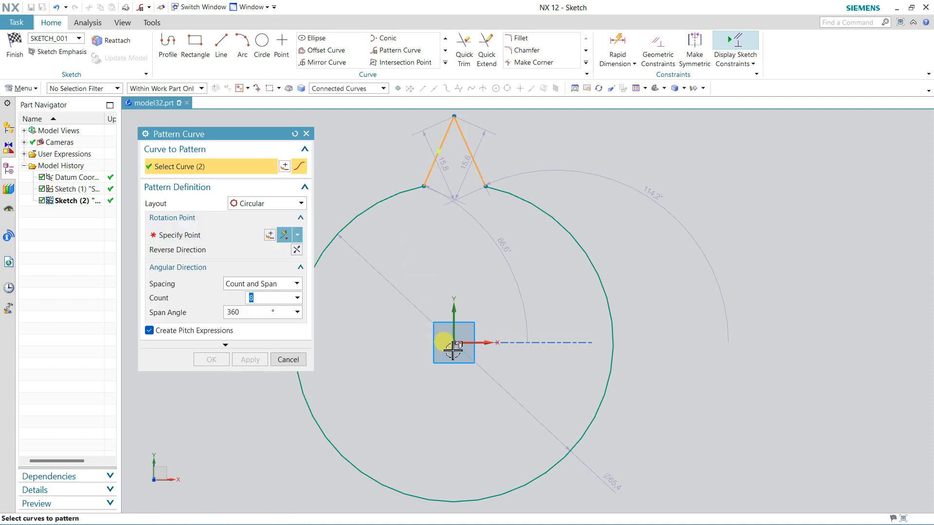
left_click(214, 235)
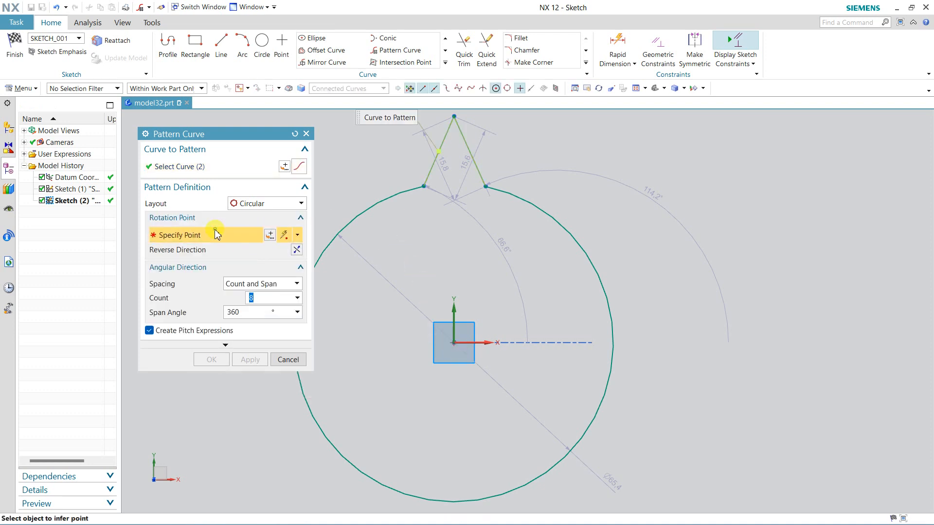
left_click(480, 309)
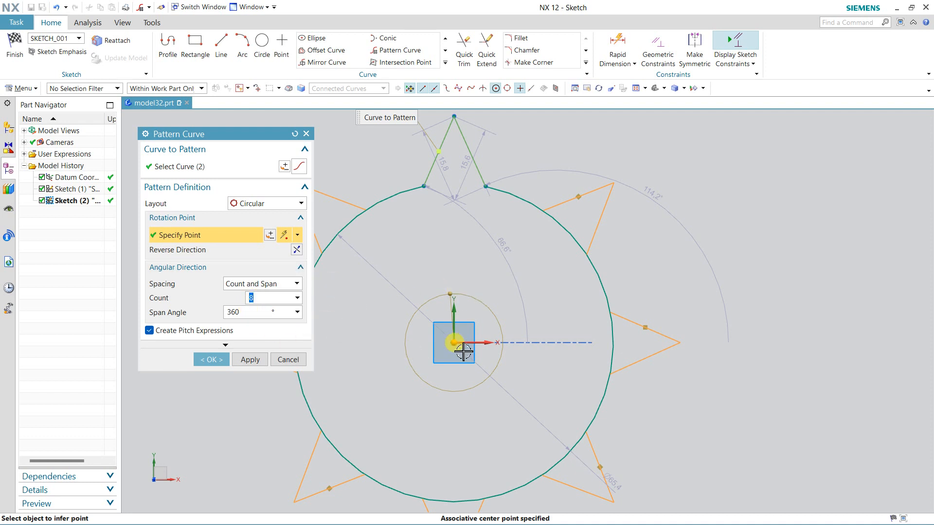
scroll(454, 339, "down", 2)
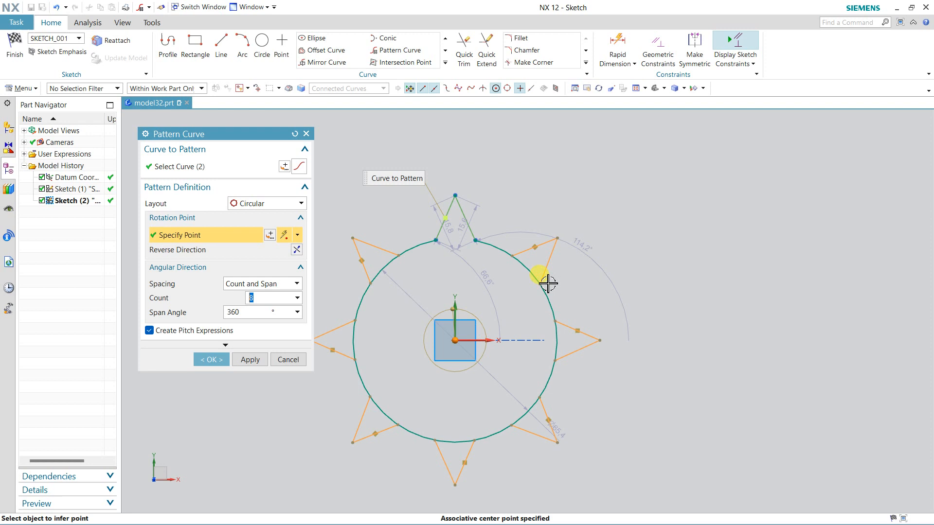
right_click(536, 247)
left_click(560, 253)
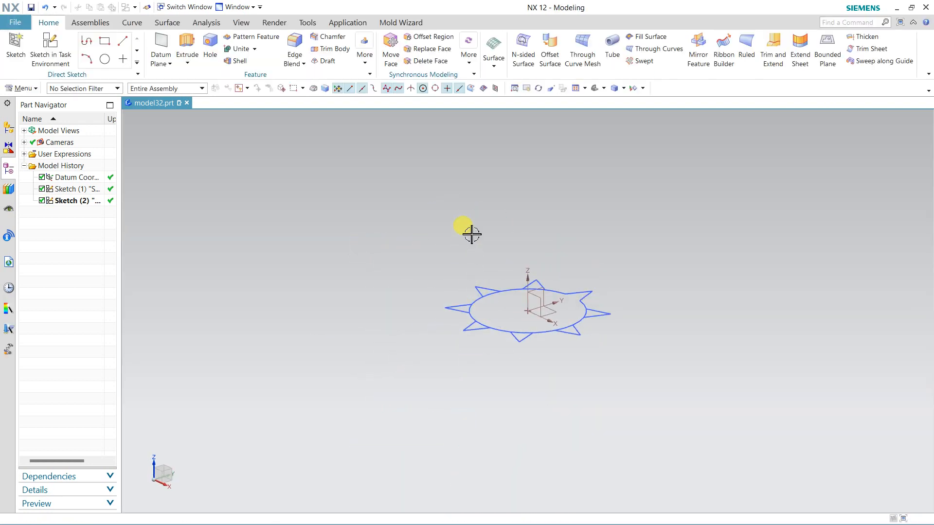
Reopen the toothed circle sketch for editing in the Sketch Task Environment
middle_click_drag(464, 235, 458, 262)
scroll(354, 290, "up", 5)
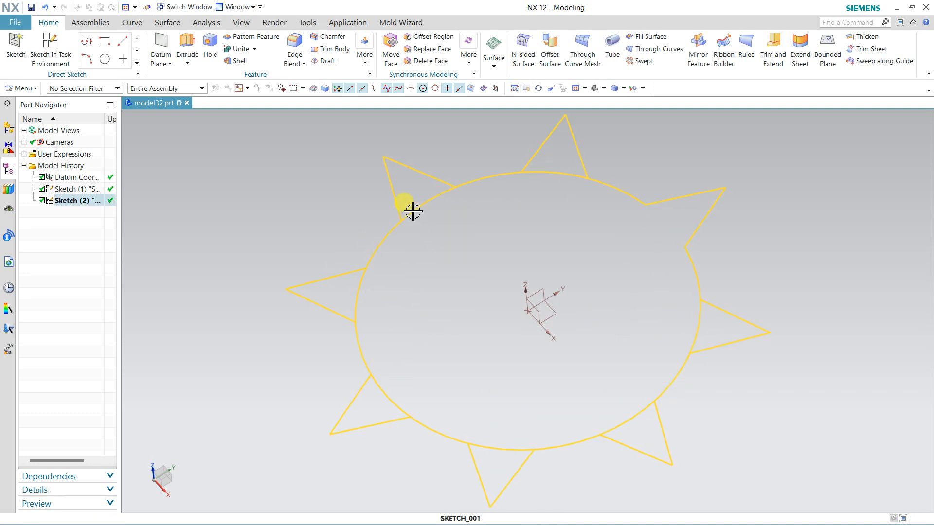
double_click(412, 214)
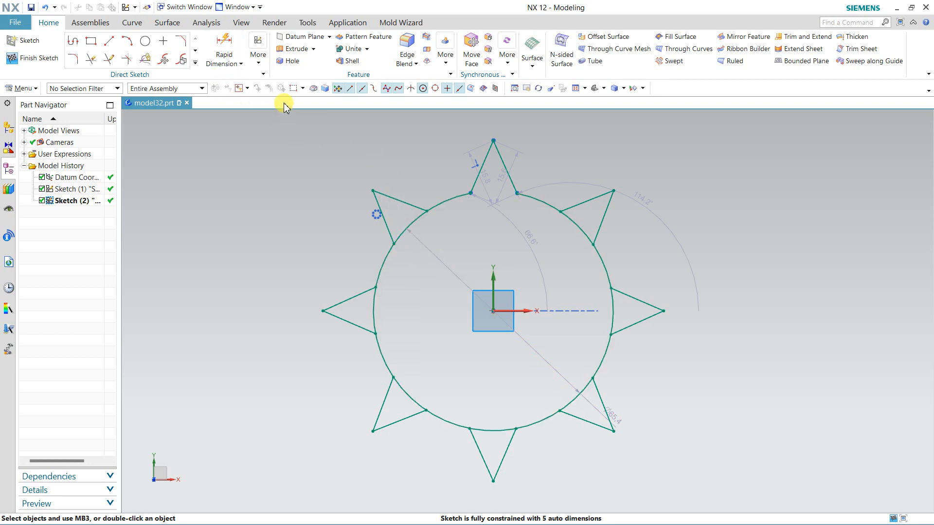
left_click(195, 62)
left_click(257, 57)
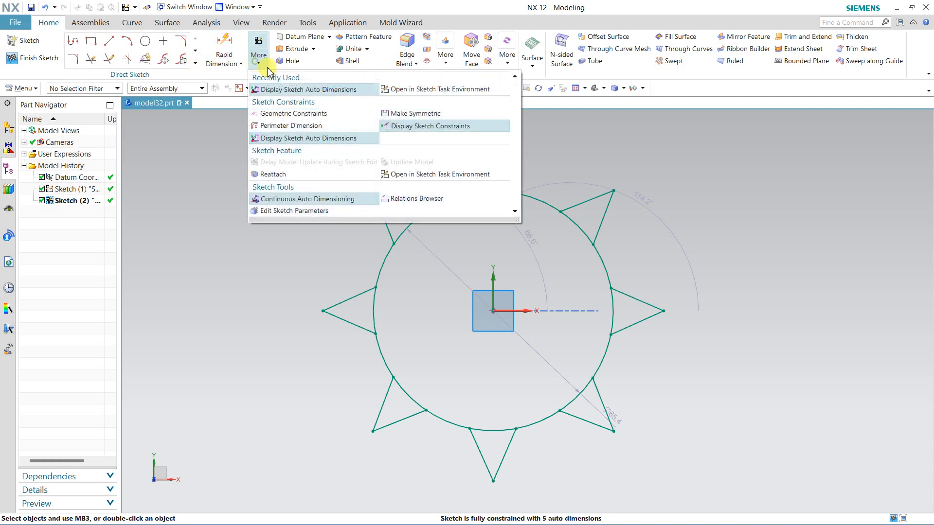
left_click(438, 94)
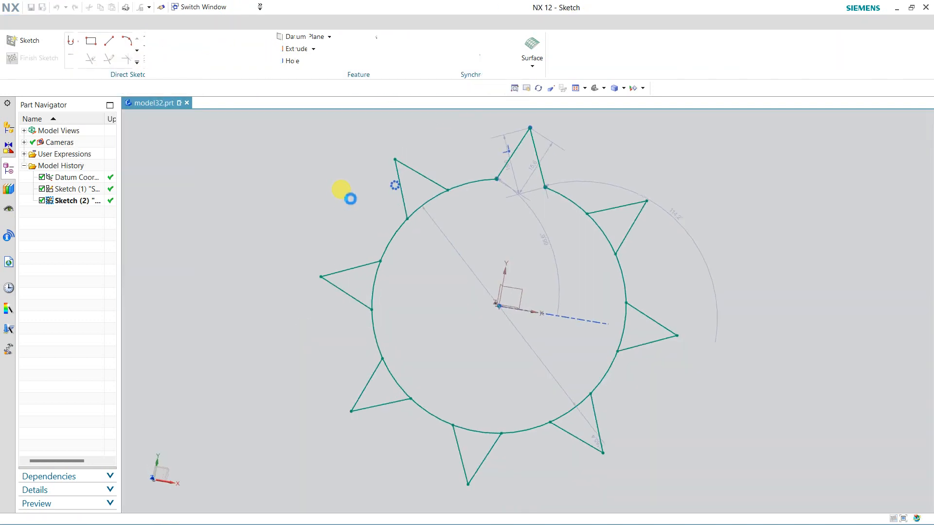
Quick Trim the circle's arcs at the base of the seven patterned teeth to leave one continuous star-like outline
left_click(461, 50)
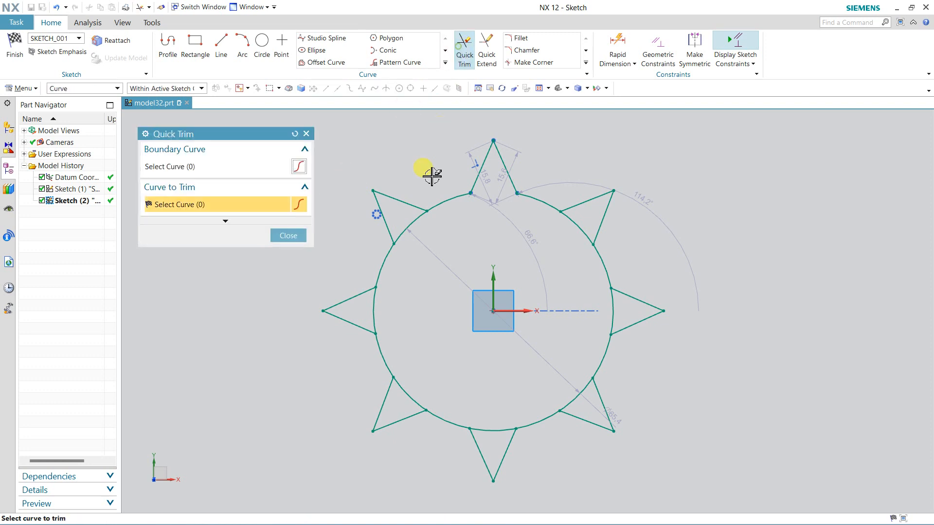
left_click(410, 230)
left_click(380, 300)
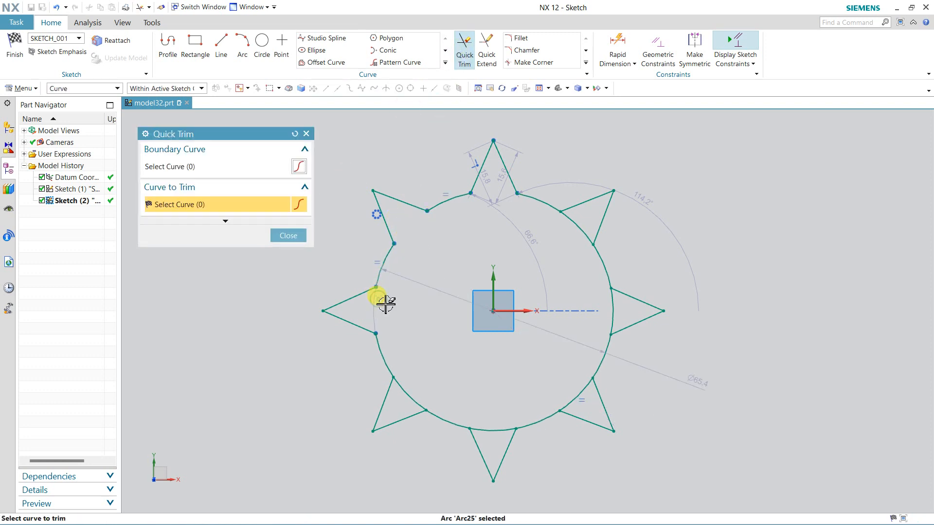
mouse_move(408, 400)
left_mouse_down()
mouse_move(460, 390)
mouse_move(490, 436)
left_mouse_up()
mouse_move(551, 395)
left_mouse_down()
mouse_move(583, 400)
mouse_move(591, 319)
mouse_move(621, 314)
left_mouse_up()
left_click_drag(579, 221, 500, 201)
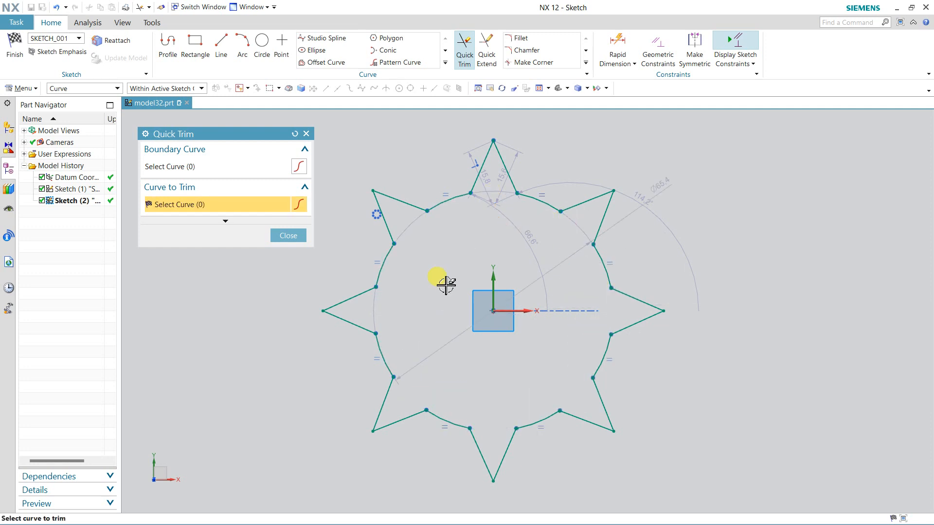
left_click(294, 236)
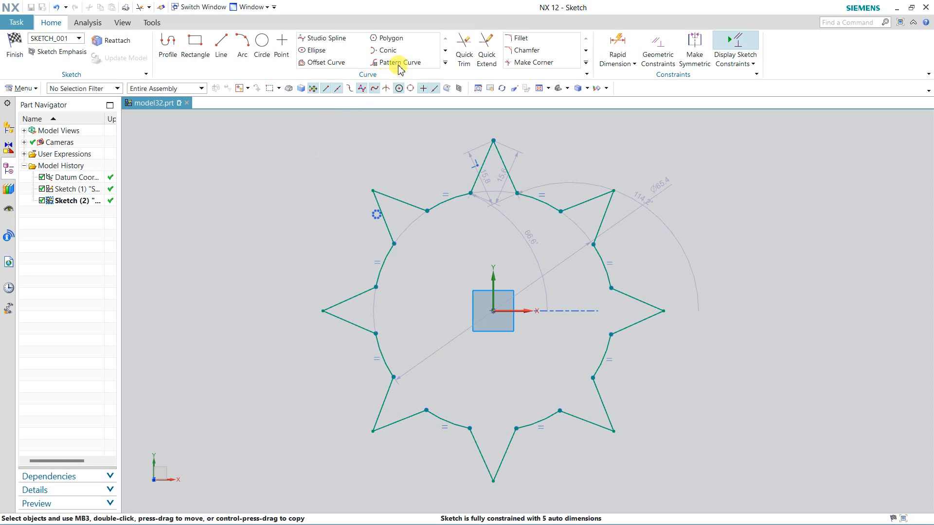
left_click(445, 61)
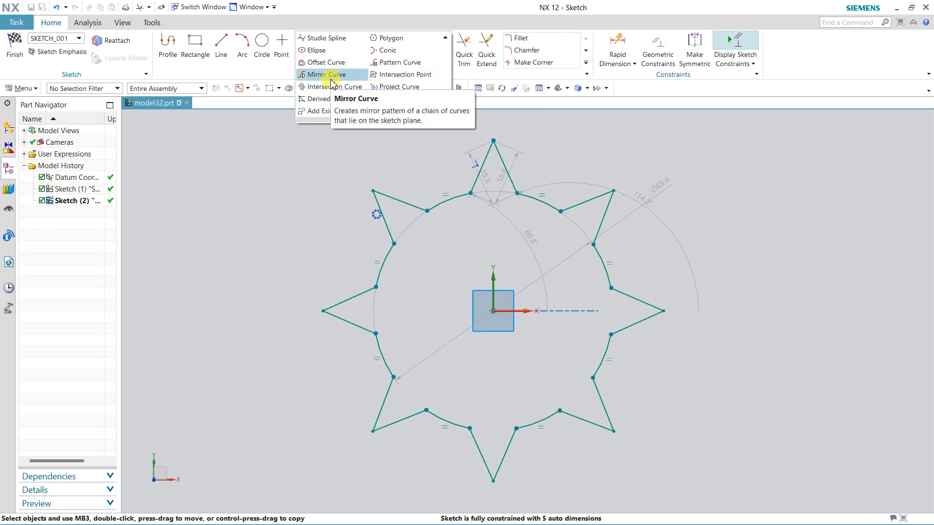
left_click(290, 193)
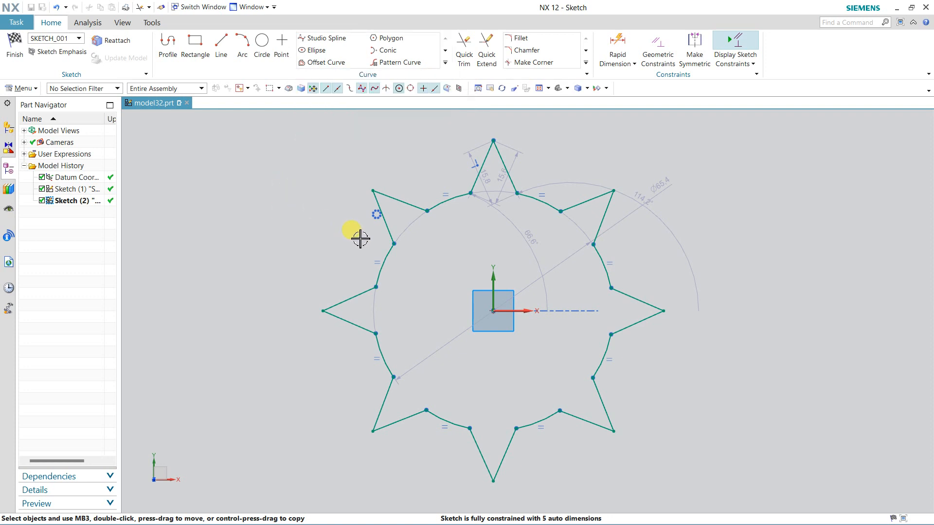
Delete all curves of the toothed outline from the sketch
scroll(361, 239, "down", 3)
mouse_move(466, 331)
left_mouse_down()
mouse_move(297, 329)
mouse_move(285, 207)
left_mouse_up()
left_click_drag(511, 397, 513, 395)
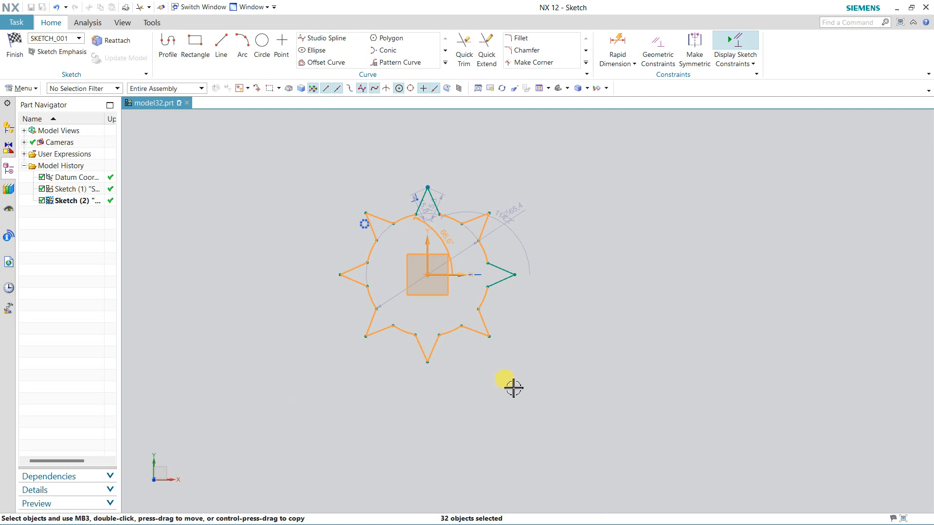
key("Delete")
left_click_drag(311, 156, 604, 371)
key("Delete")
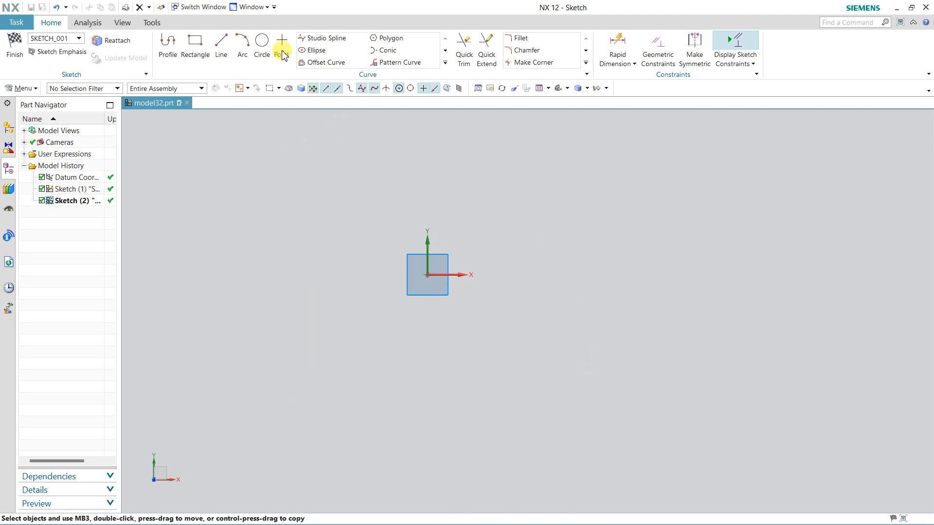
Sketch a closed four-line profile beside the Y axis, with a vertical side about 41 long and slanted sides about 27.4 and 34
left_click(168, 49)
left_click(393, 268)
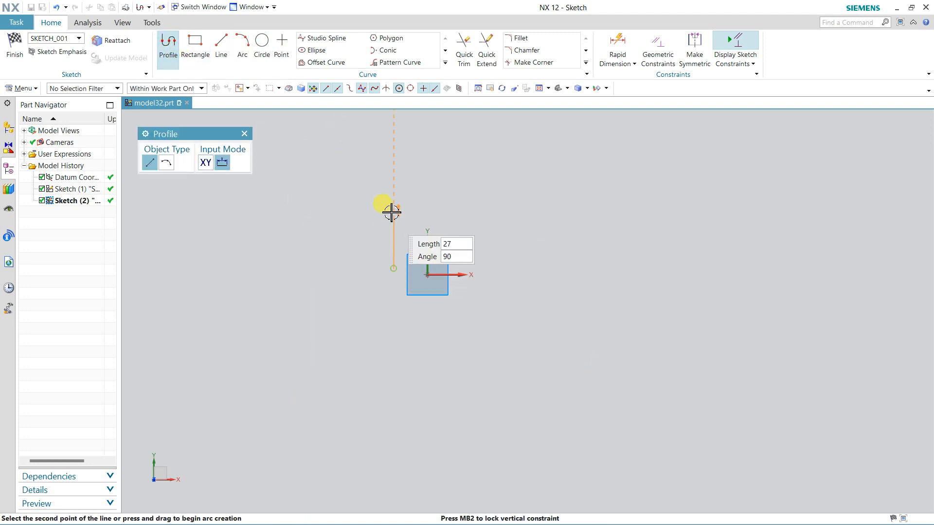
left_click(394, 193)
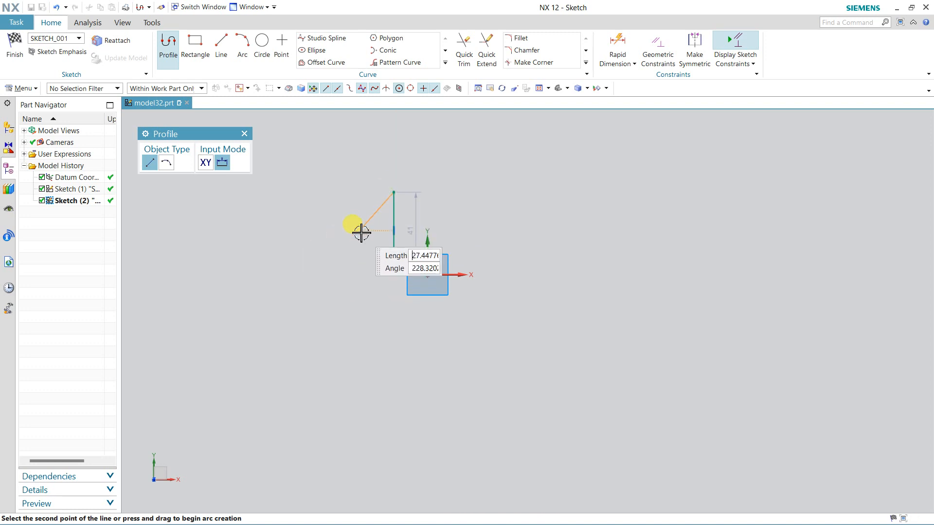
left_click(360, 230)
left_click(300, 254)
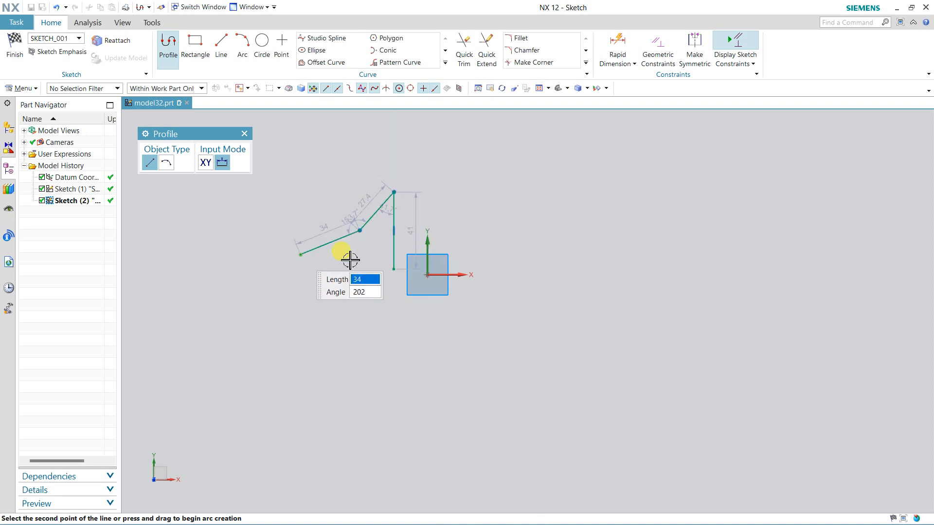
left_click(394, 268)
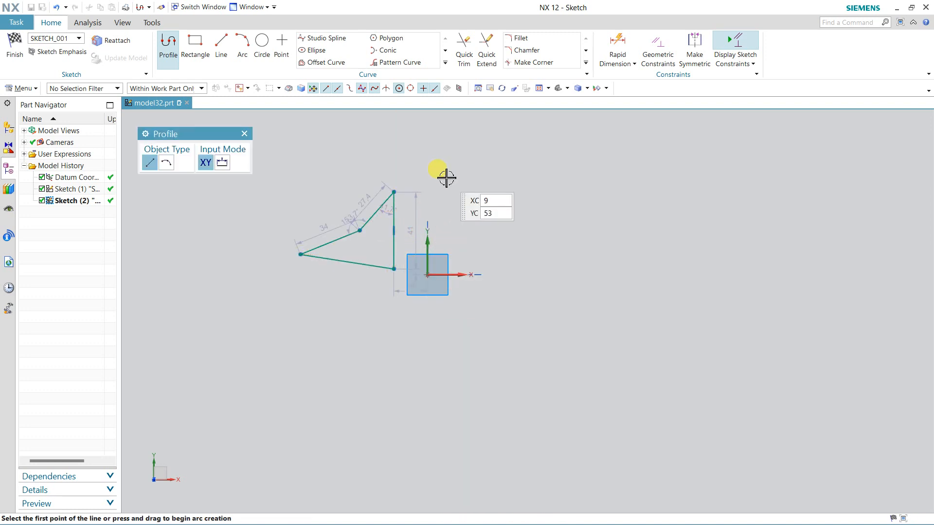
key("Escape")
scroll(417, 207, "down", 2)
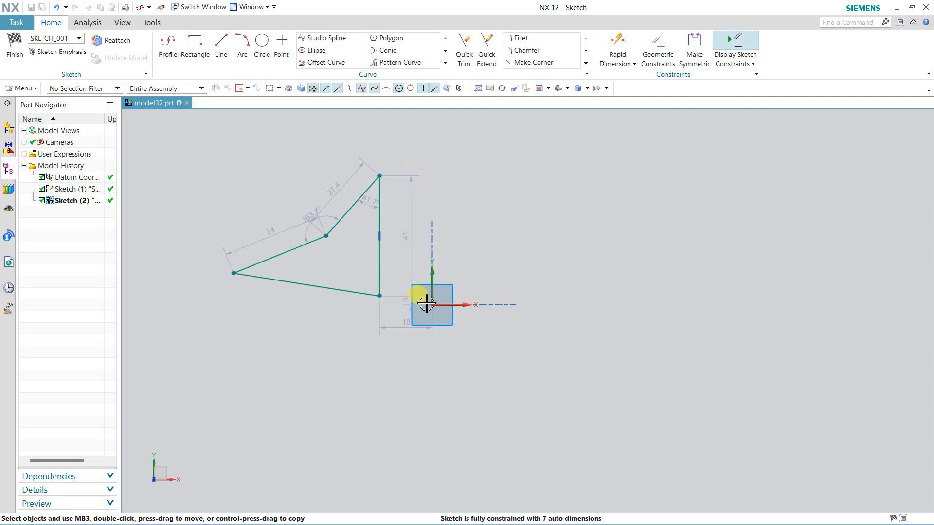
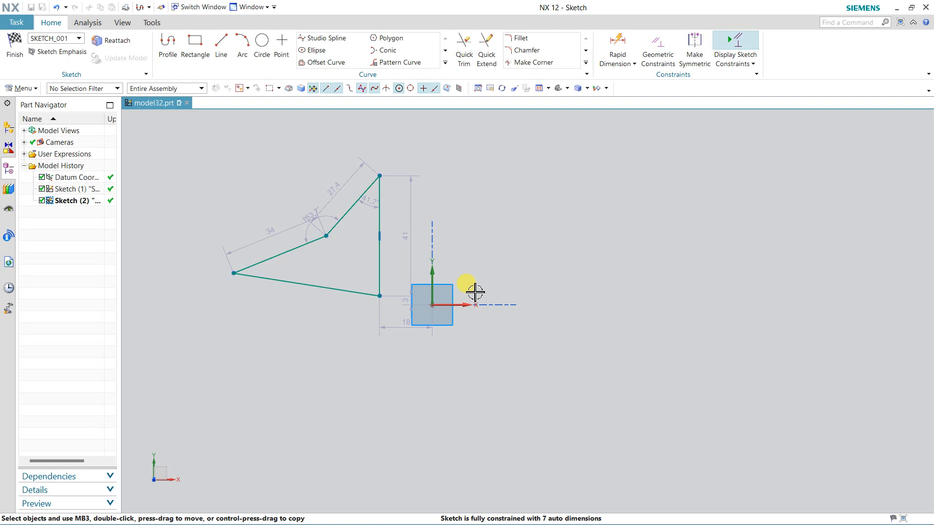
Set up a Mirror Curve of the closed four-line profile about the sketch's Y axis, using Connected Curves selection
left_click(445, 51)
left_click(340, 62)
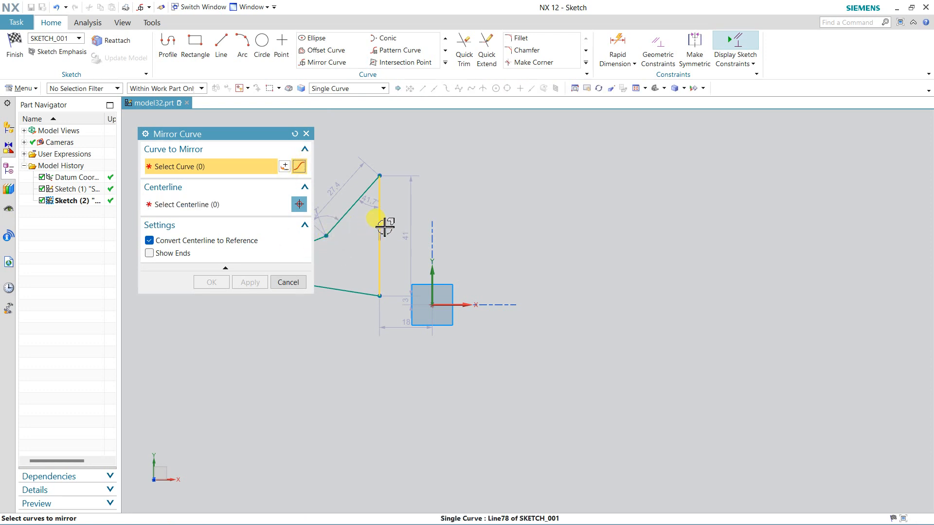
left_click(333, 89)
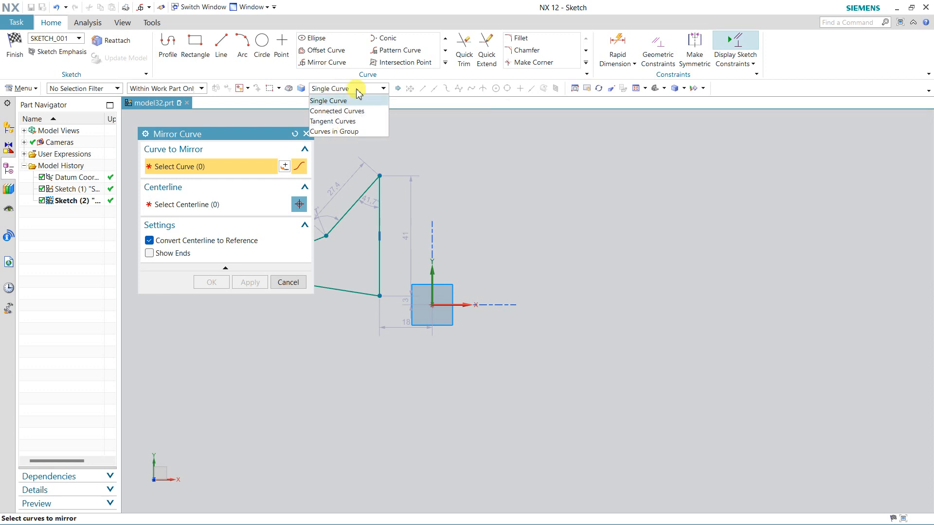
left_click(337, 111)
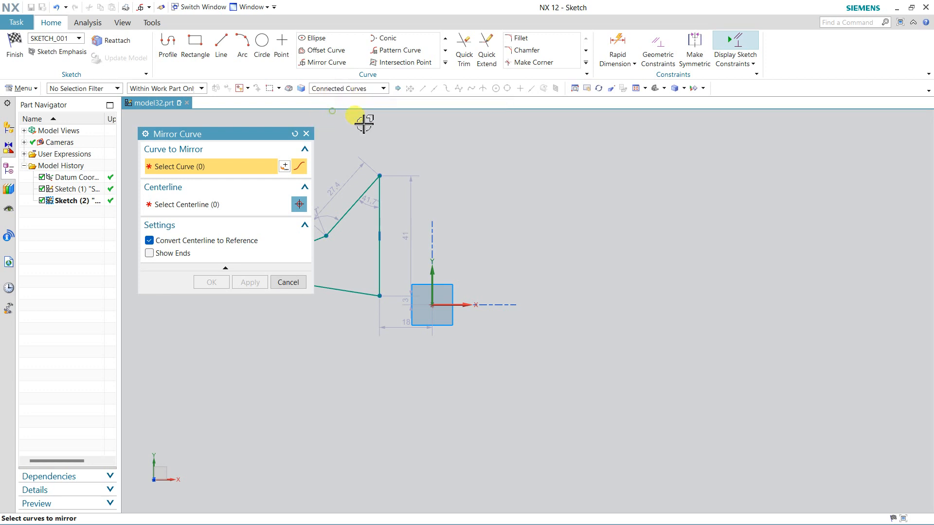
left_click(379, 214)
left_click(225, 208)
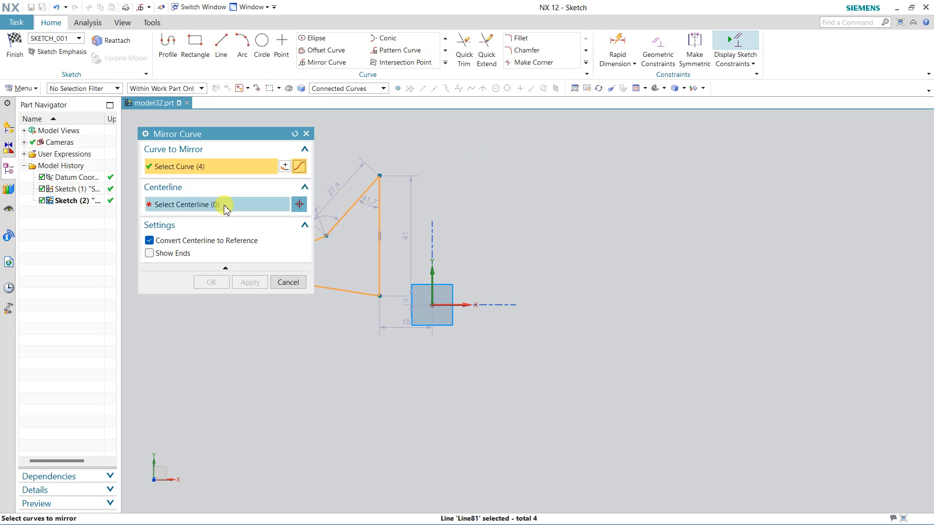
left_click(432, 271)
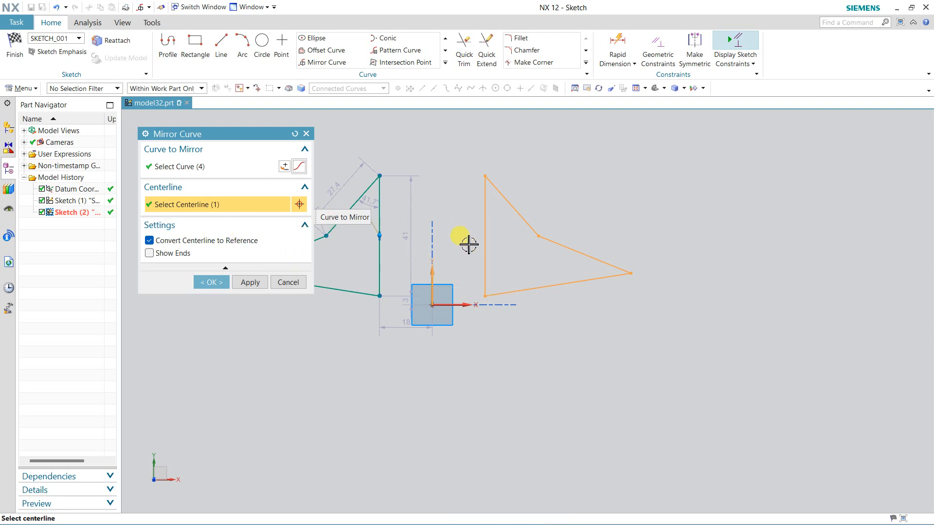
Mirror the profile about the X axis instead of the Y axis and shift the copy's inner vertex inward
left_click(435, 281, "shift")
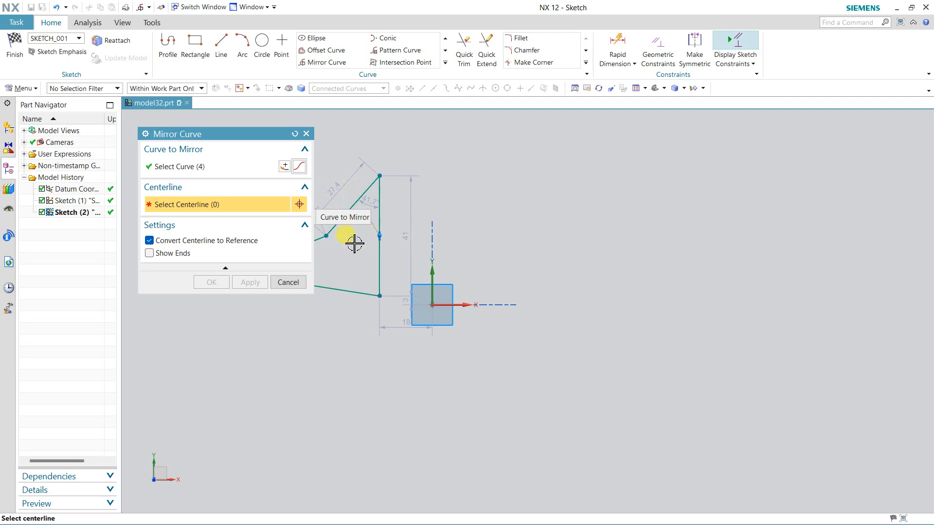
left_click(457, 305)
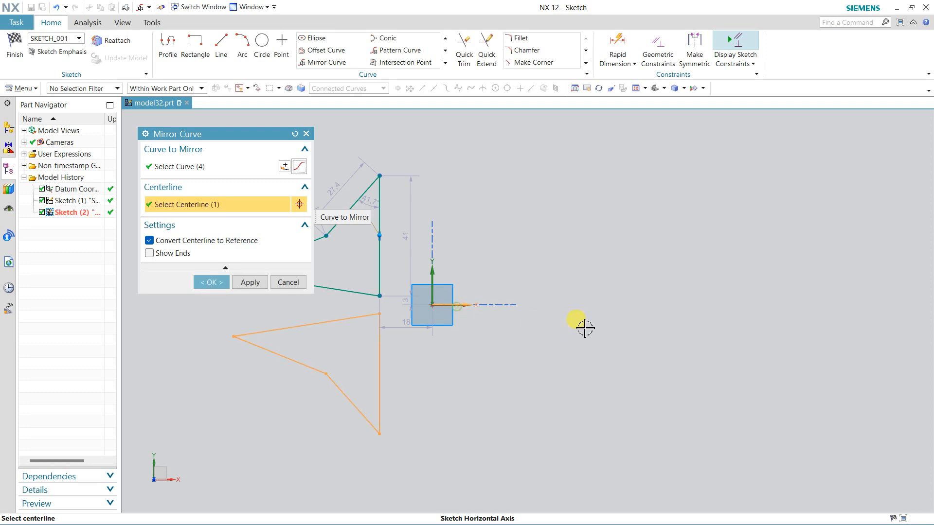
left_click(205, 282)
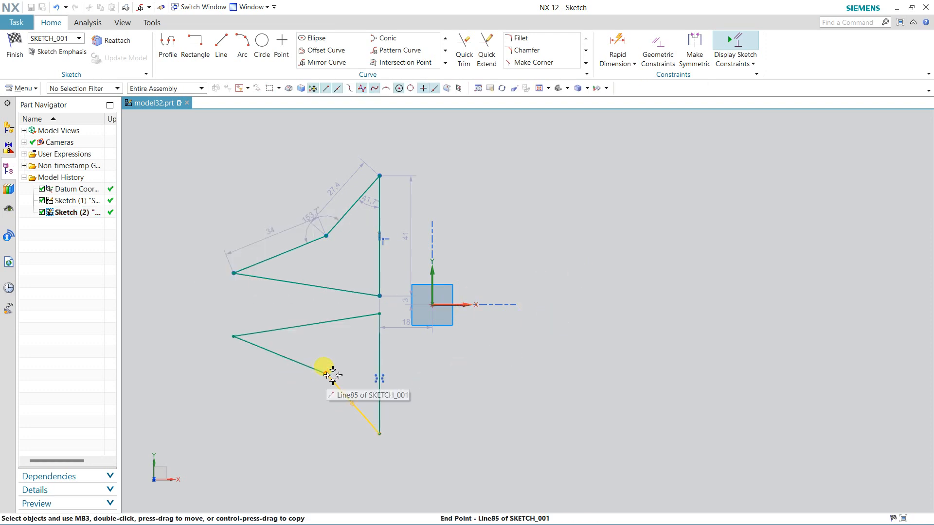
mouse_move(325, 373)
left_mouse_down()
mouse_move(315, 421)
mouse_move(334, 365)
mouse_move(359, 340)
mouse_move(263, 423)
mouse_move(342, 361)
left_mouse_up()
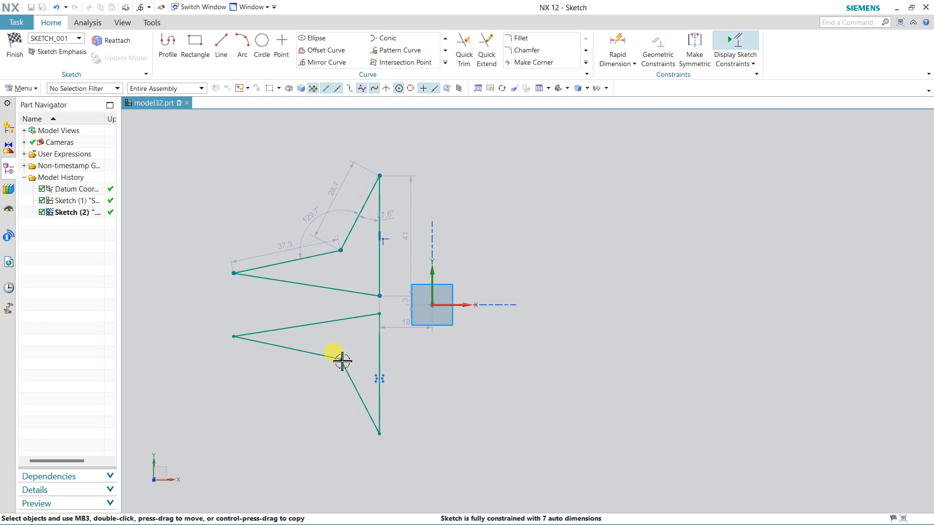
Delete the Mirror constraint and pull apart the copy's two slanted lines at their shared inner vertex
left_click(389, 383)
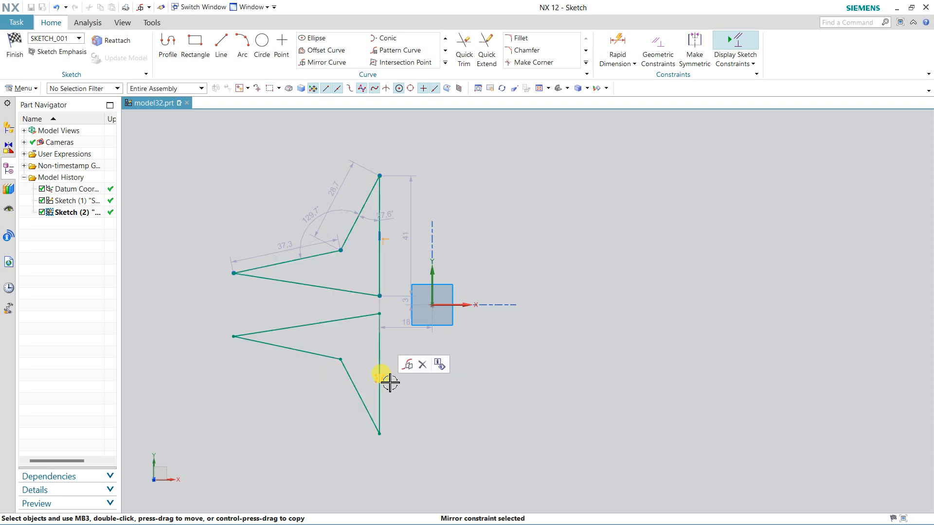
left_click(422, 364)
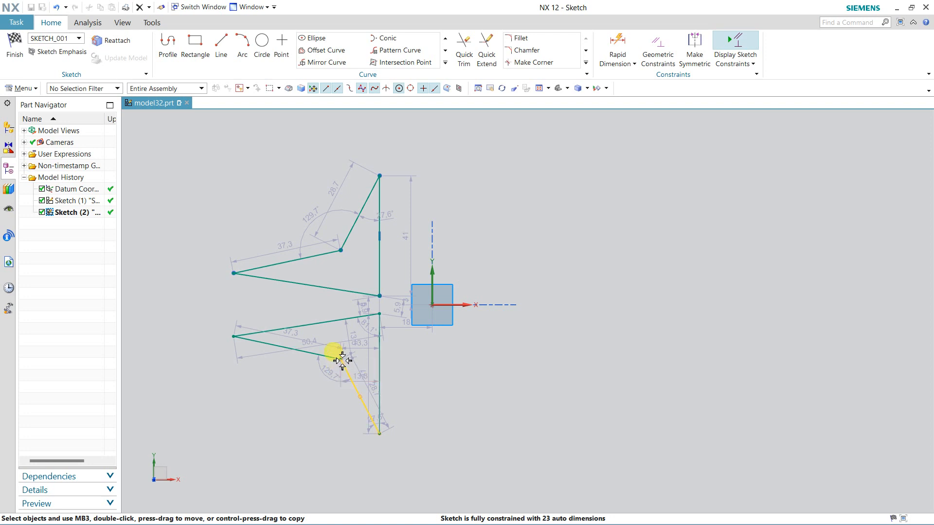
mouse_move(342, 360)
left_mouse_down()
mouse_move(323, 390)
mouse_move(365, 413)
left_mouse_up()
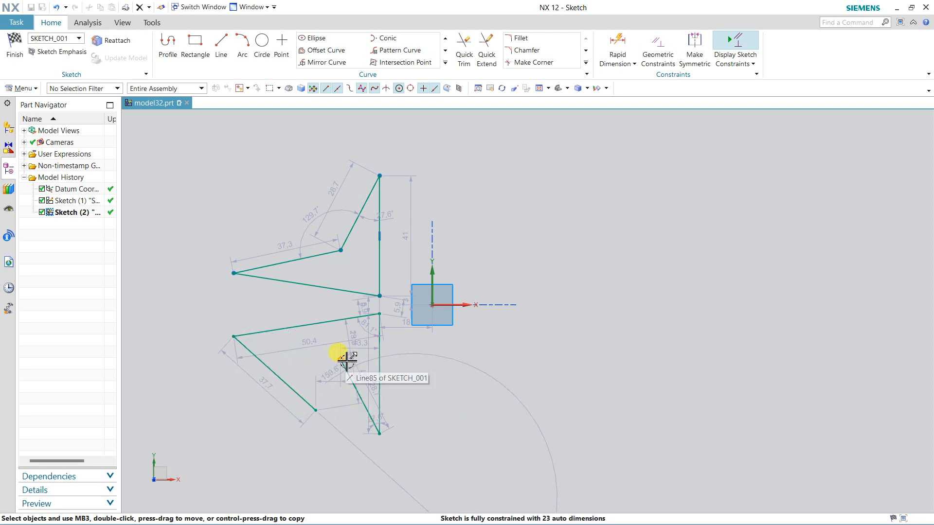
left_click_drag(341, 360, 342, 407)
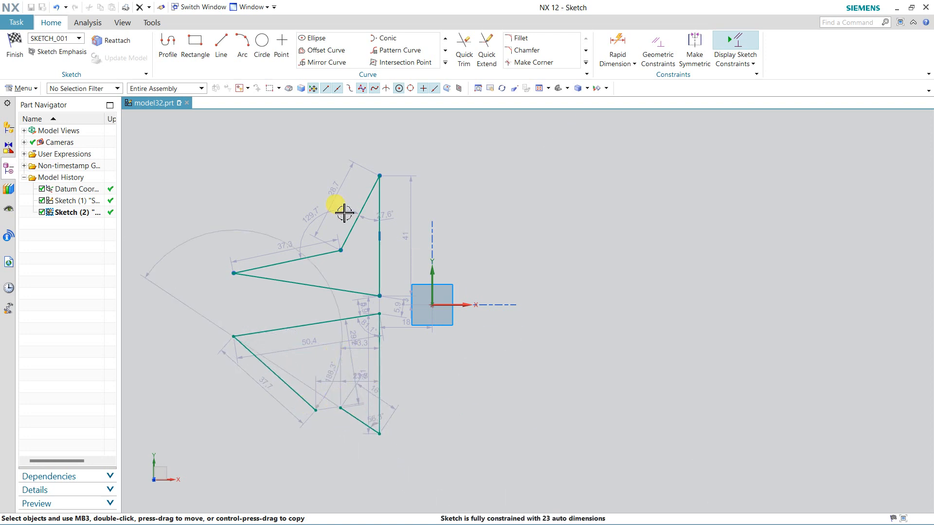
Undo the endpoint moves, the constraint deletion, the mirror and the profile lines until the sketch is empty
left_click(53, 9)
left_click(55, 9)
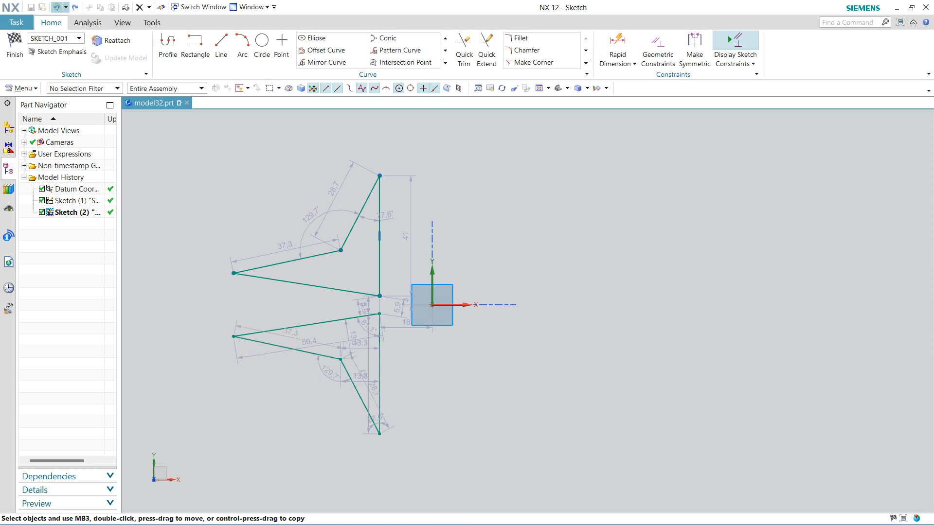
left_click(56, 8)
left_click(57, 9)
left_click(58, 9)
left_click(57, 9)
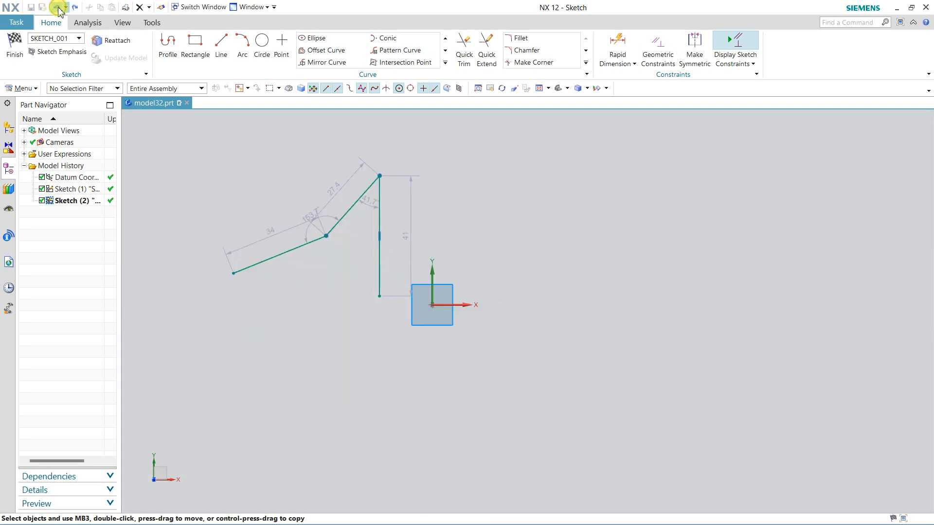
left_click(58, 9)
left_click(57, 9)
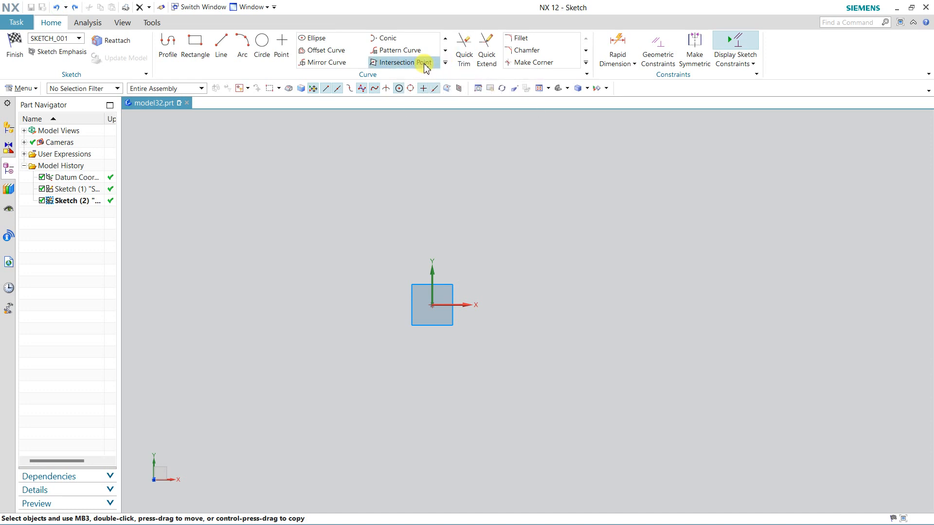
Sketch a horizontal rectangle centred on the sketch origin, about 60 wide and 50.4 high
left_click(445, 52)
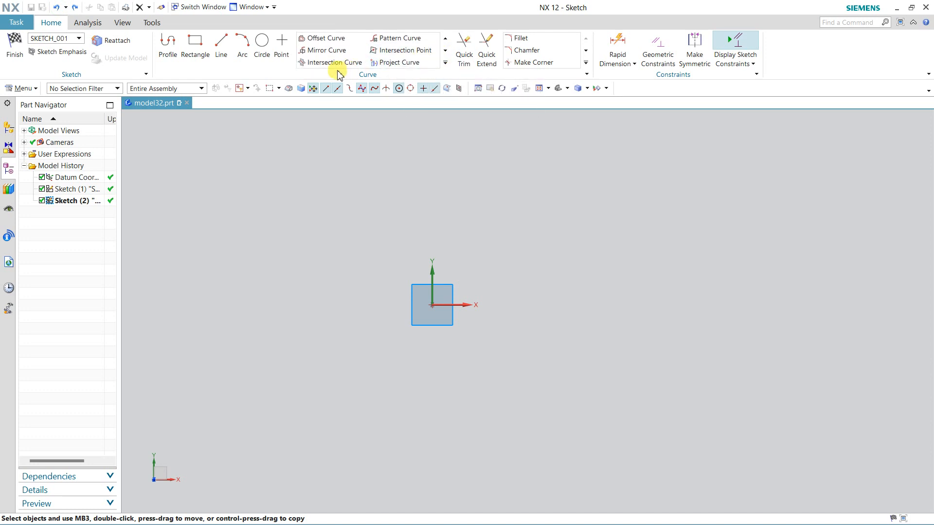
left_click(445, 51)
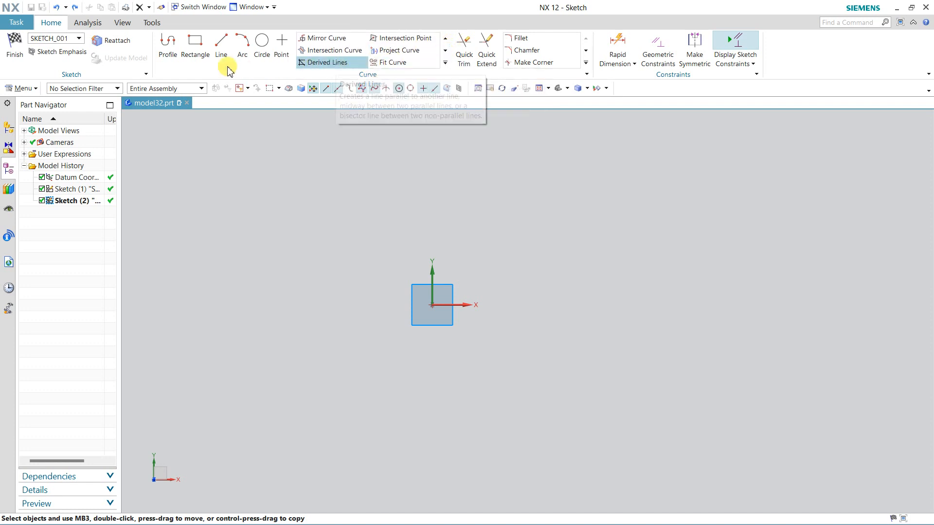
left_click(167, 44)
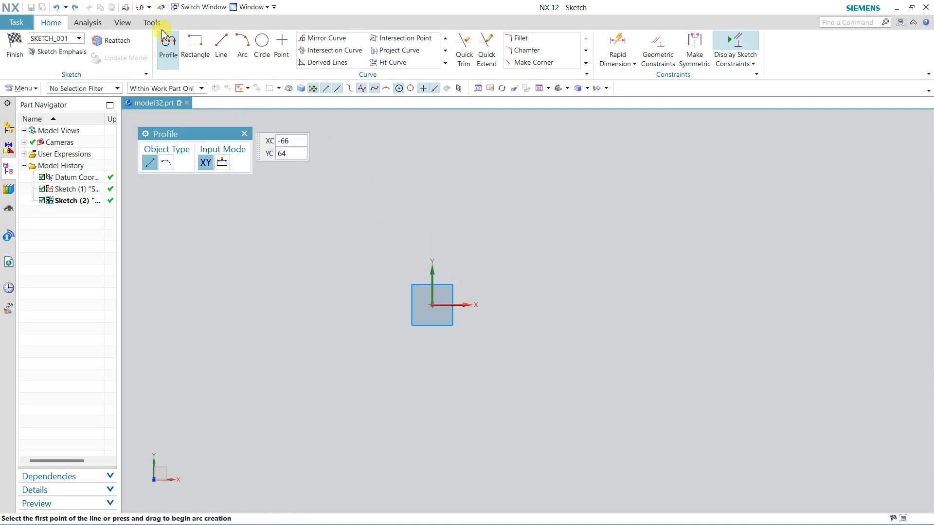
left_click(194, 43)
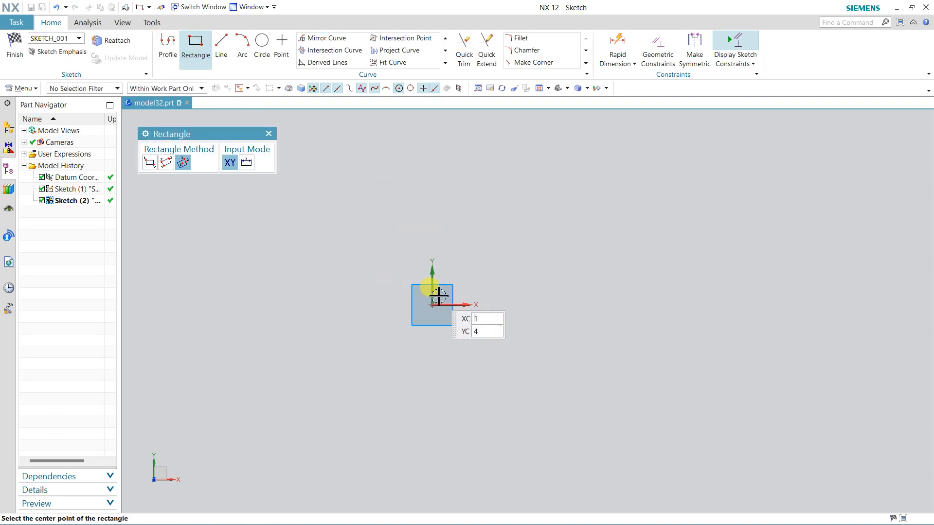
left_click(437, 296)
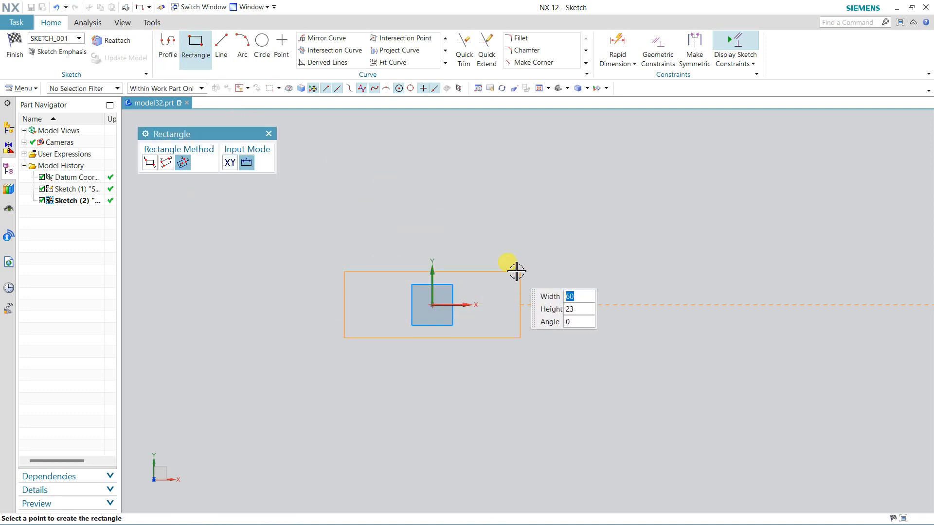
left_click(513, 230)
key("Escape")
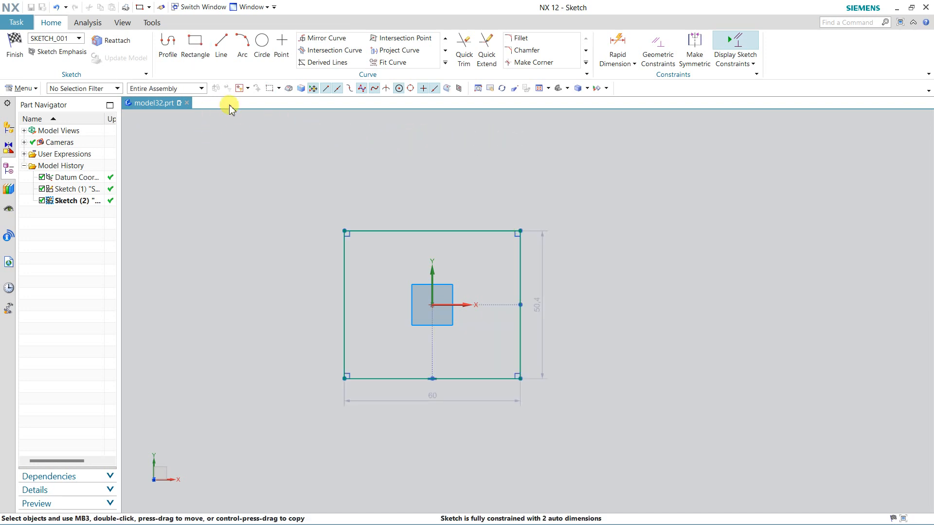
Create a derived line midway between the rectangle's two vertical sides, about 82 long and extending below the rectangle
left_click(336, 63)
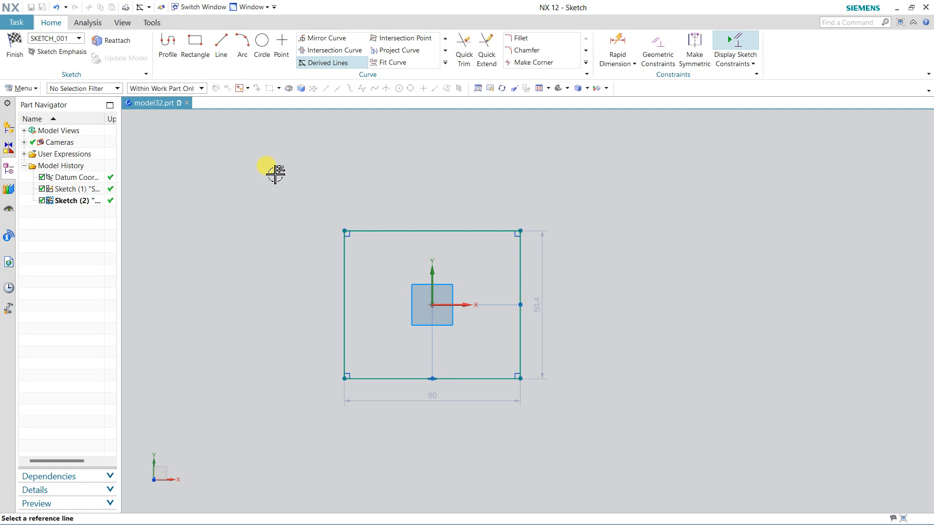
left_click(345, 270)
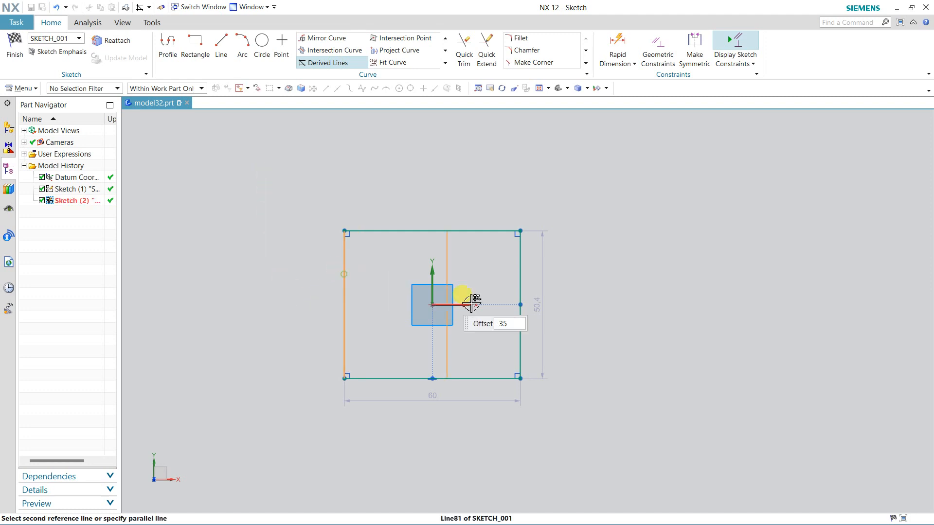
left_click(520, 275)
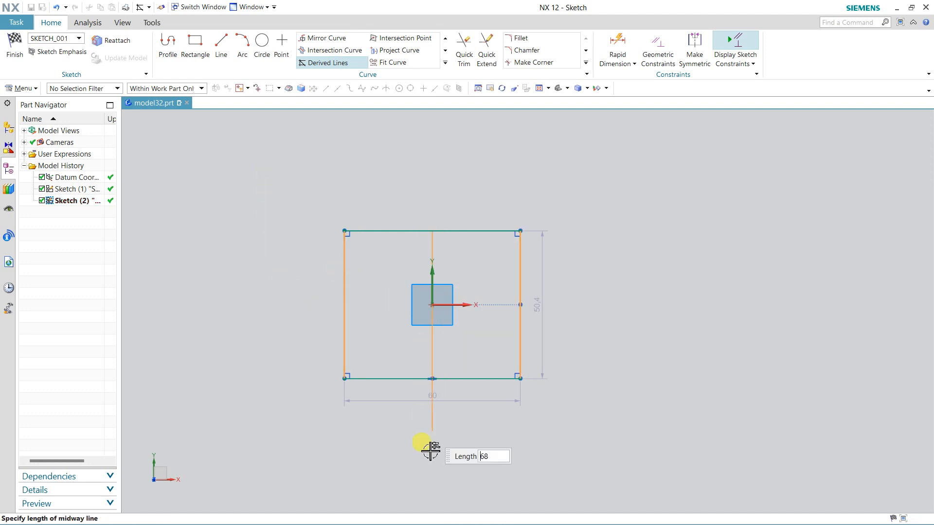
left_click(426, 471)
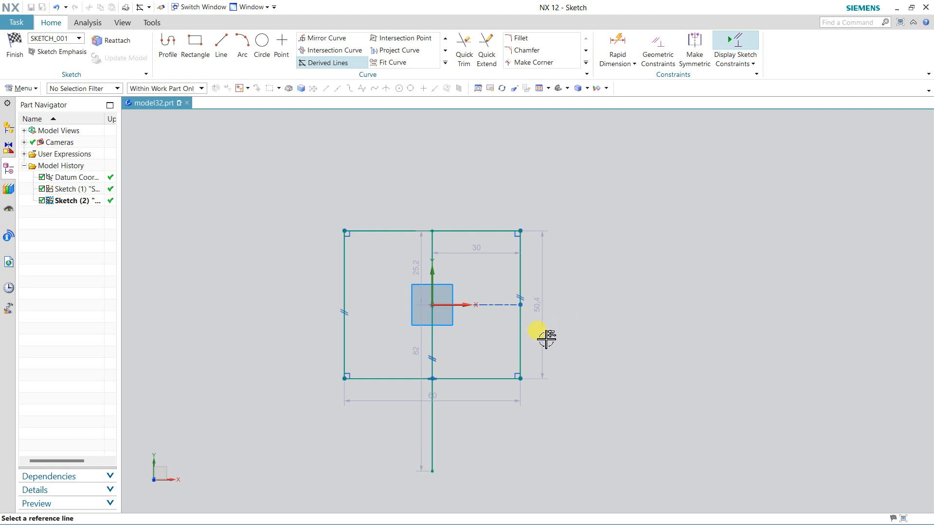
Derive a bisector line about 89 long from the rectangle's lower right corner, extending past its top edge
left_click(521, 333)
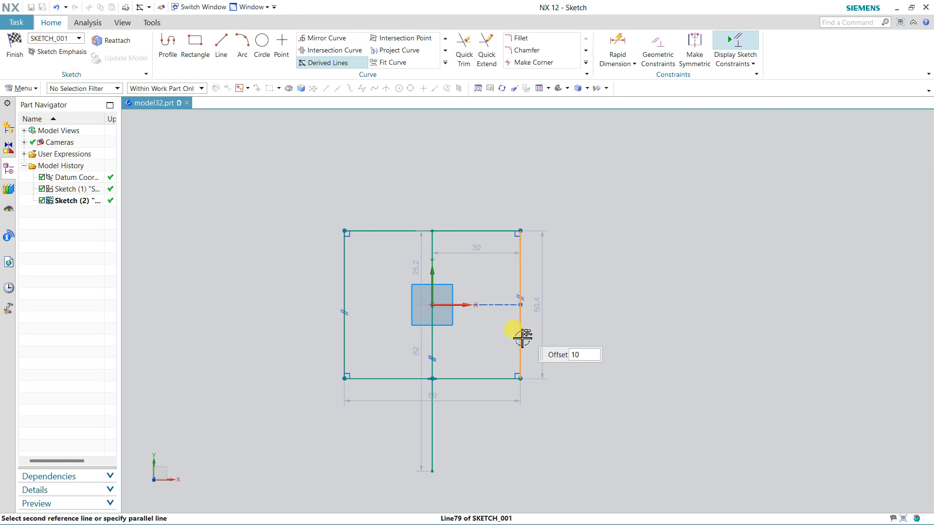
left_click(488, 379)
left_click(312, 222)
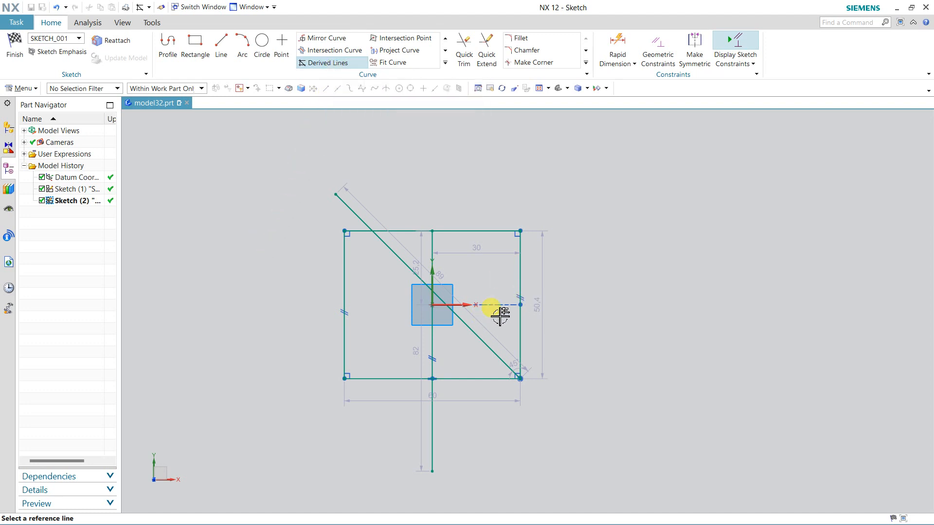
Derive a line midway between the rectangle's top and bottom edges, about 84 long and extending past its left side
left_click(488, 231)
left_click(482, 377)
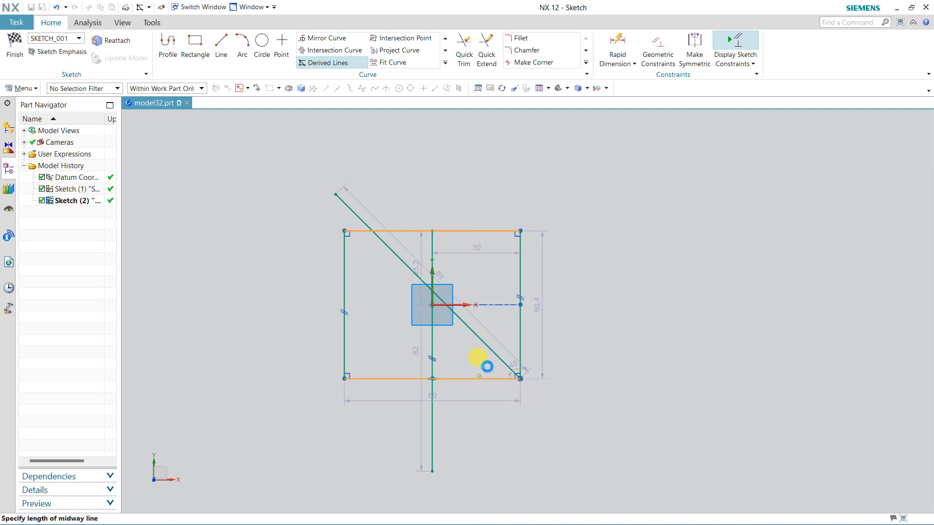
left_click(273, 317)
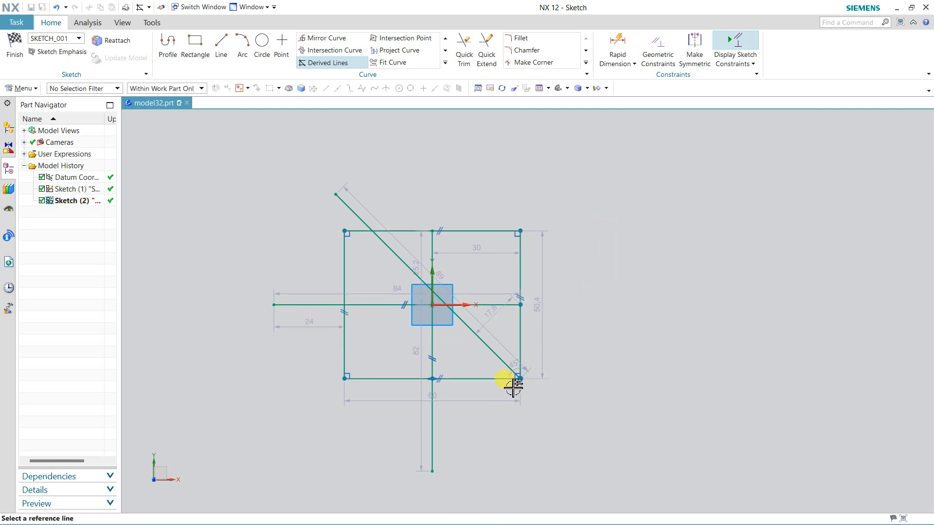
scroll(442, 358, "up", 1)
scroll(362, 342, "up", 1)
scroll(362, 342, "down", 1)
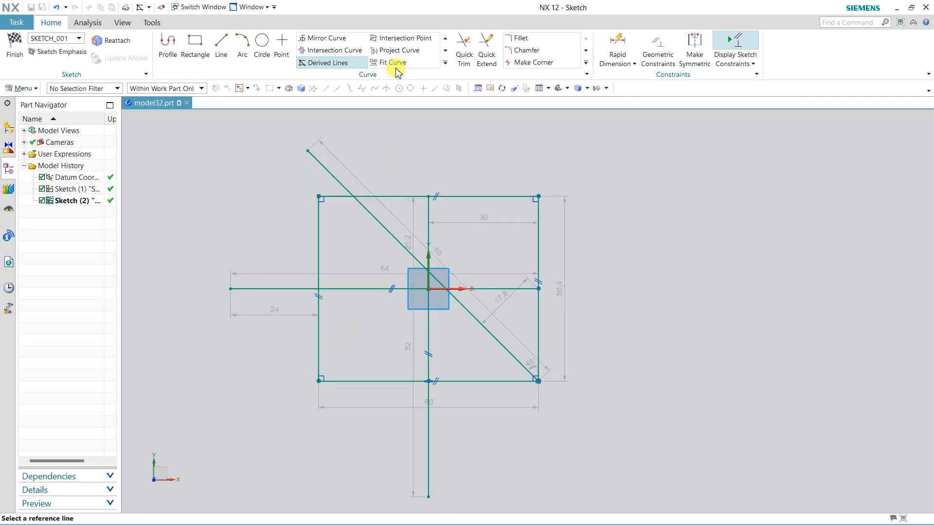
left_click(445, 64)
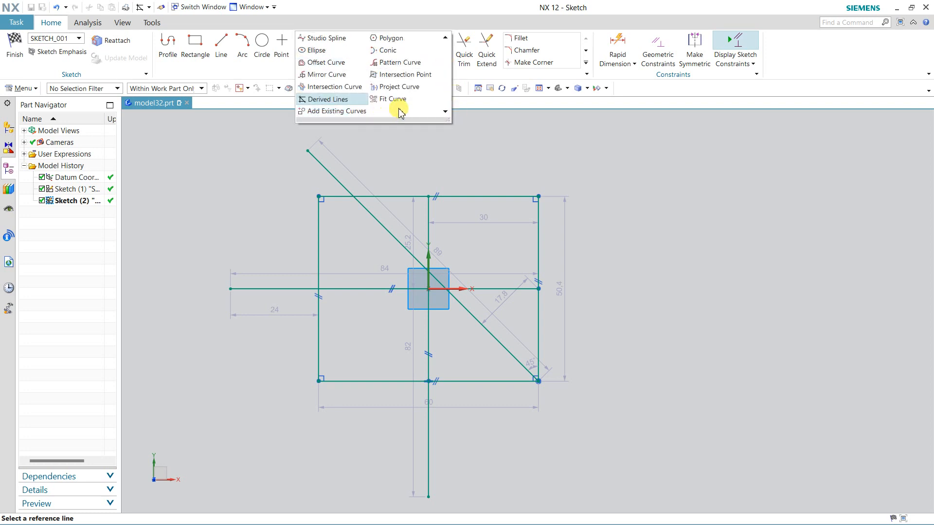
left_click(459, 10)
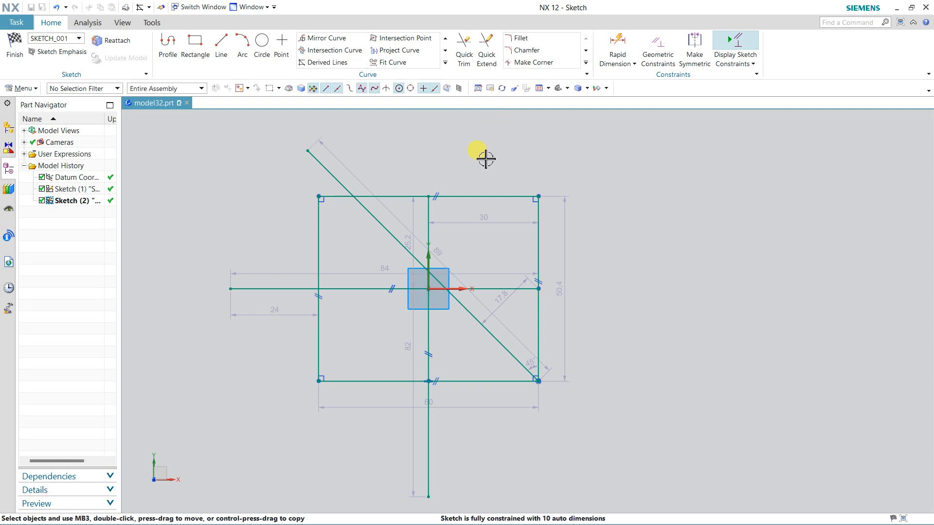
Quick Trim the parts of the diagonal, horizontal and vertical derived lines that extend beyond the rectangle
left_click(462, 62)
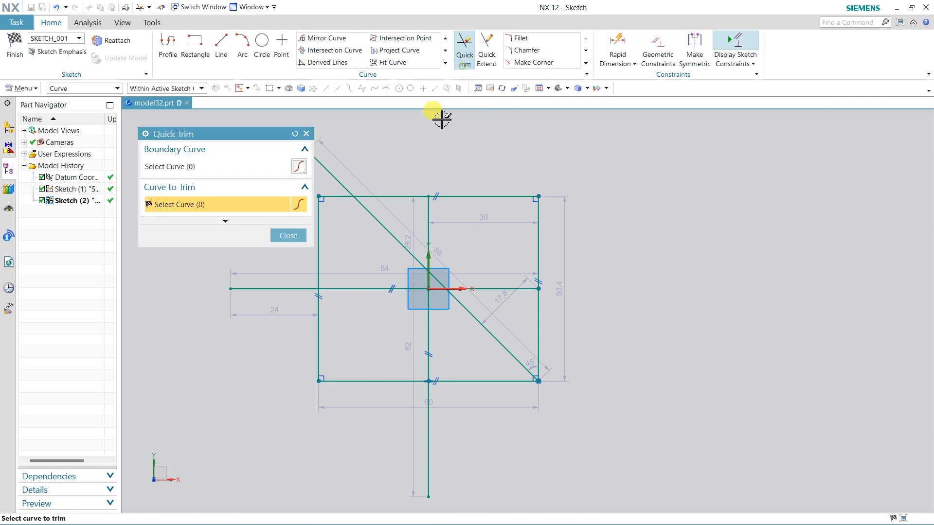
left_click(330, 173)
left_click(285, 288)
left_click(424, 406)
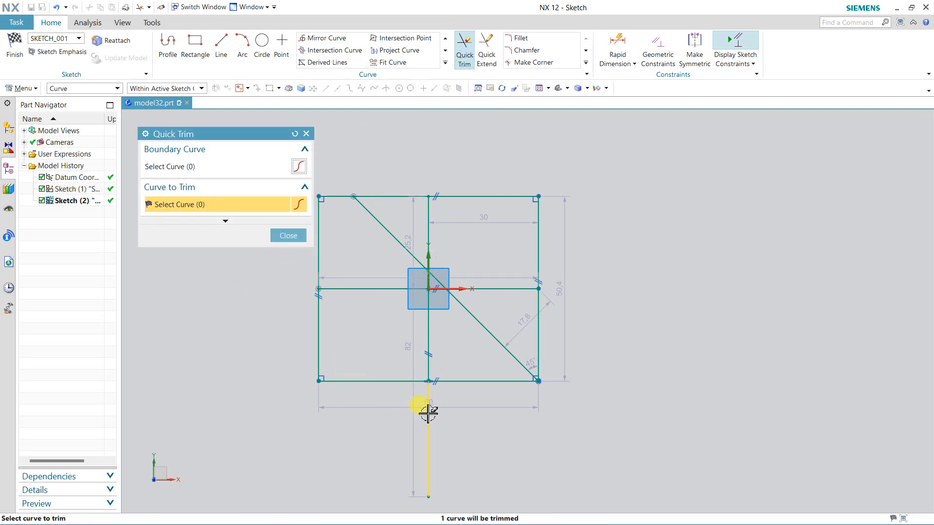
Quick Trim the vertical line's overhang below the rectangle and clear all remaining curves from the sketch
left_click(574, 373)
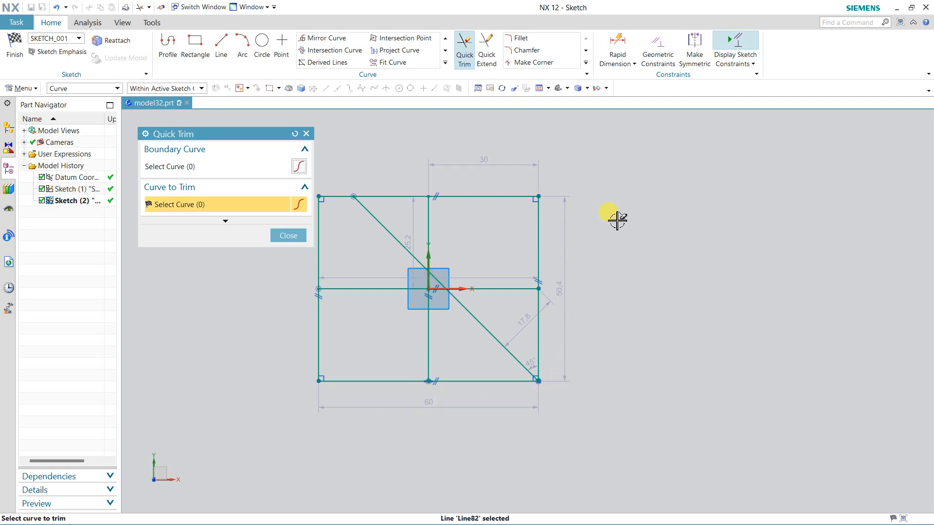
mouse_move(616, 218)
left_mouse_down()
mouse_move(357, 250)
mouse_move(401, 209)
mouse_move(366, 369)
mouse_move(574, 364)
mouse_move(351, 293)
mouse_move(438, 296)
mouse_move(497, 234)
left_mouse_up()
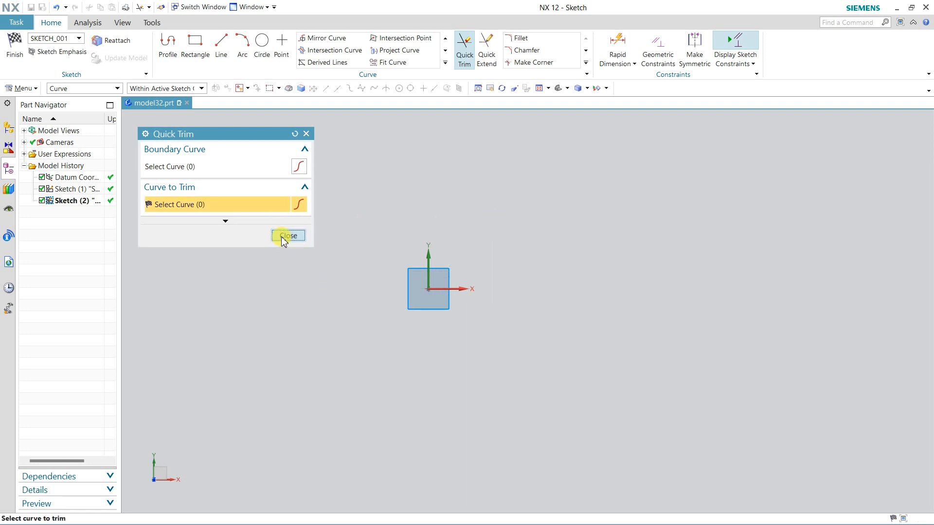
left_click(303, 237)
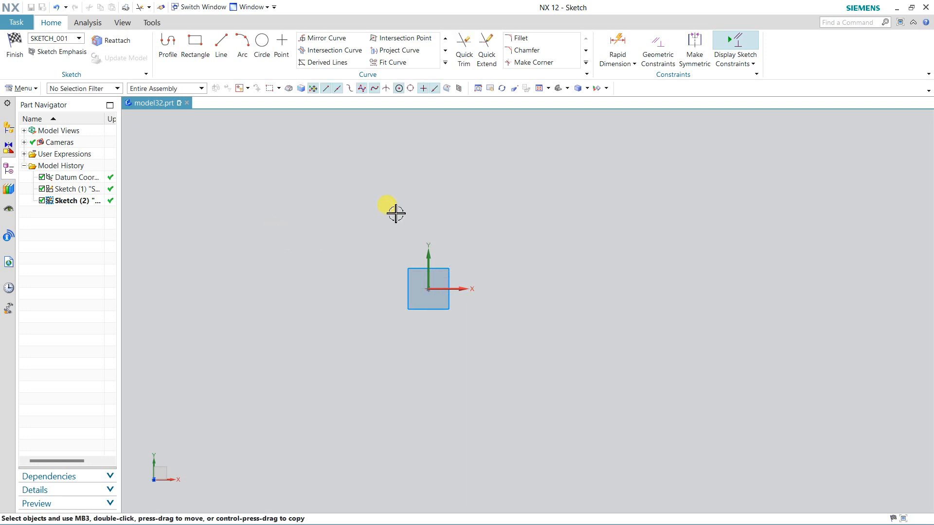
Draw a rectangle from a center point above and to the side of the origin, about 88 wide and 73.3 high
left_click(193, 62)
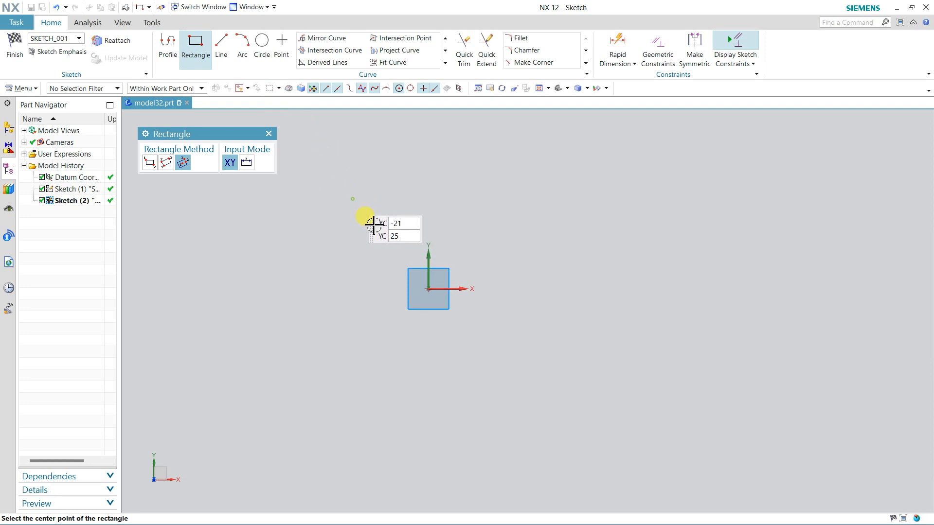
left_click(354, 198)
left_click(514, 199)
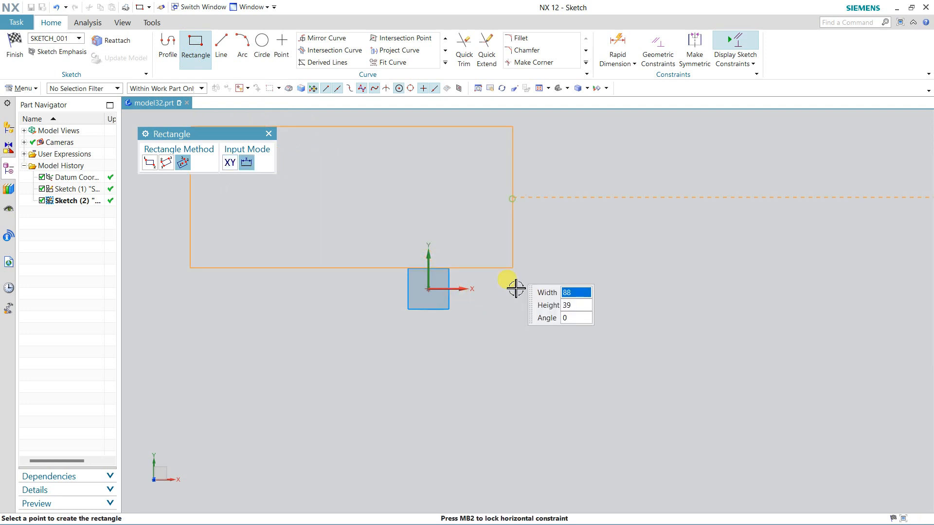
left_click(513, 330)
Draw two slanted lines inside the rectangle, one about 44 long at 31° and one about 23 long near the right side
left_click(230, 56)
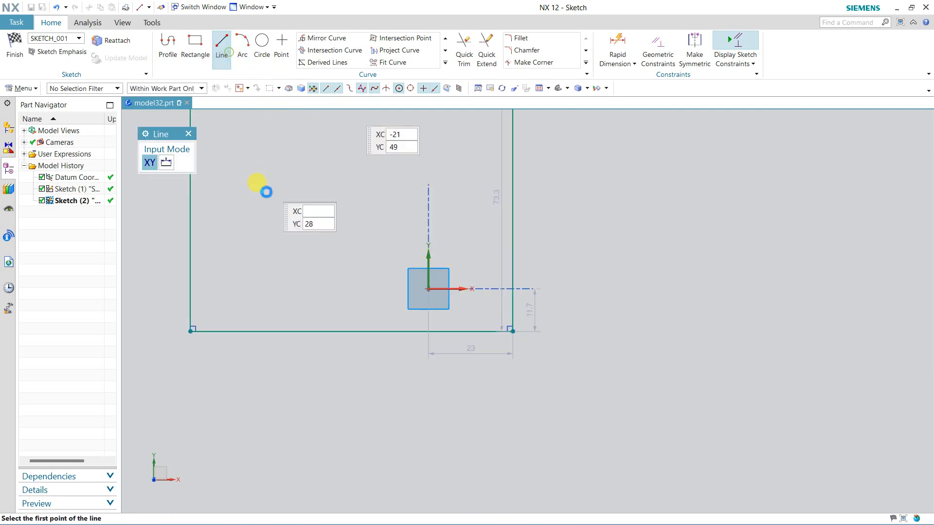
left_click(233, 212)
left_click(372, 129)
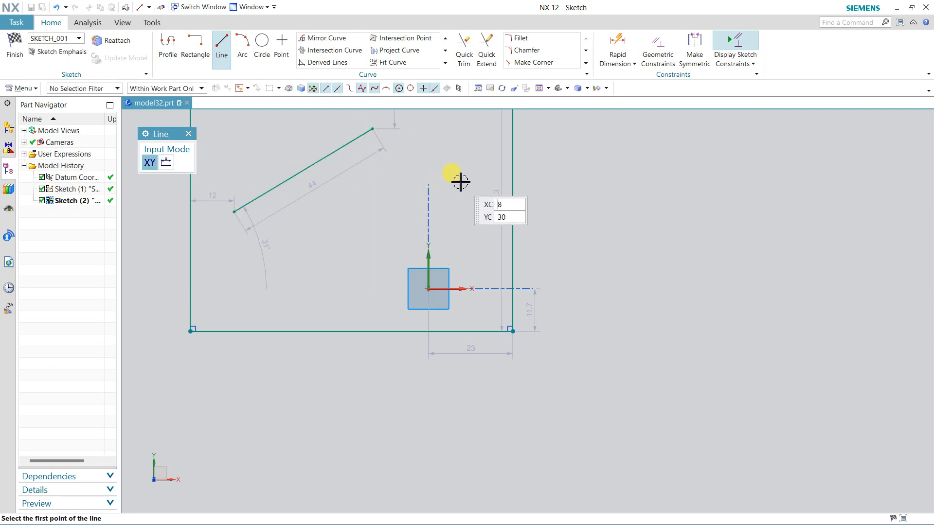
left_click(465, 160)
left_click(492, 240)
Draw a center-based arc of about radius 26 inside the rectangle, between the long slanted line and the origin
left_click(250, 46)
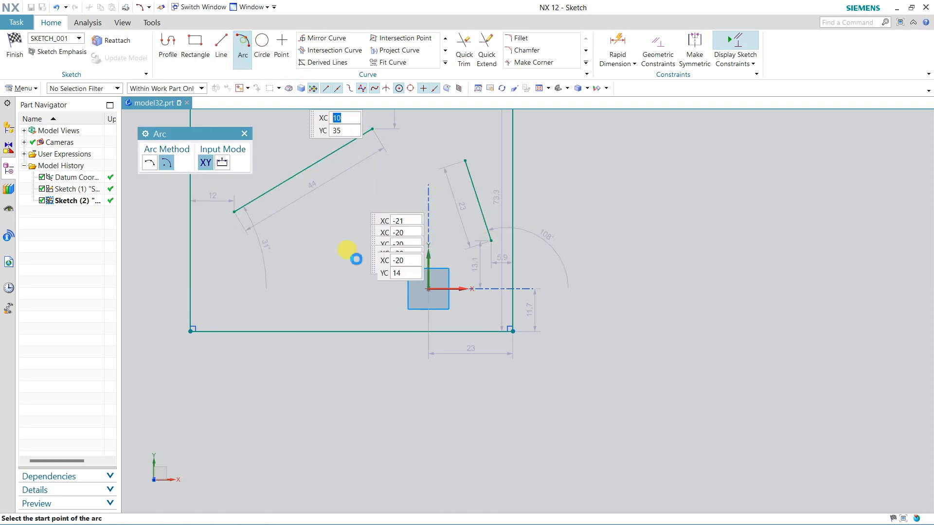
left_click(310, 283)
left_click(372, 213)
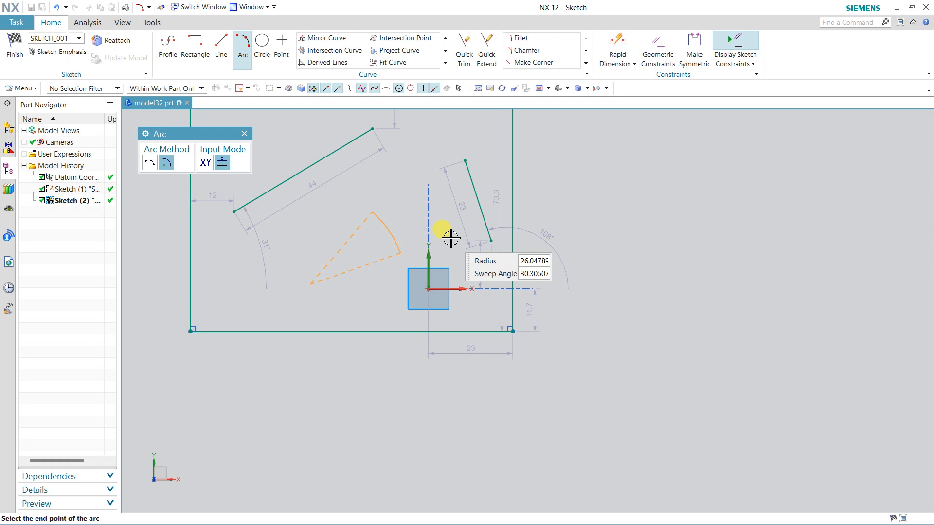
left_click(402, 297)
key("Escape")
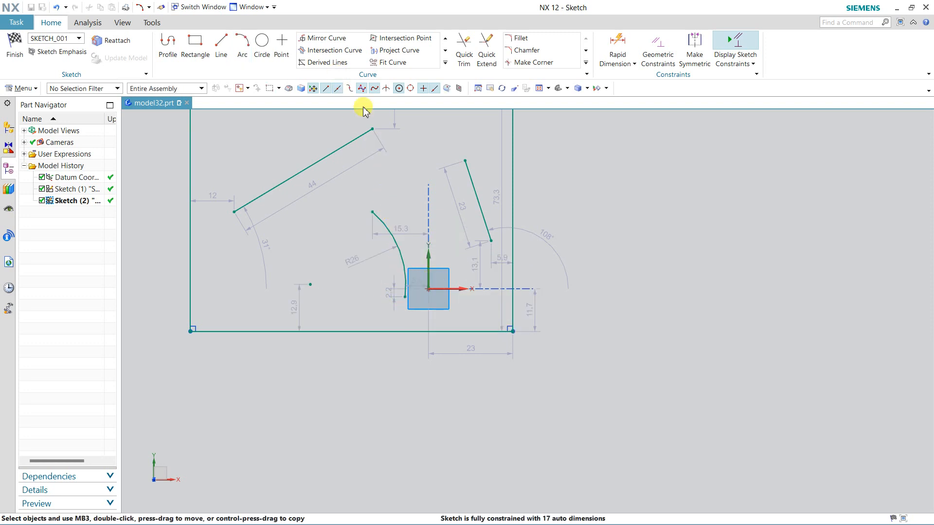
Quick Extend both ends of the long slanted line to the rectangle's left side and top edge
scroll(398, 160, "down", 5)
scroll(515, 174, "up", 5)
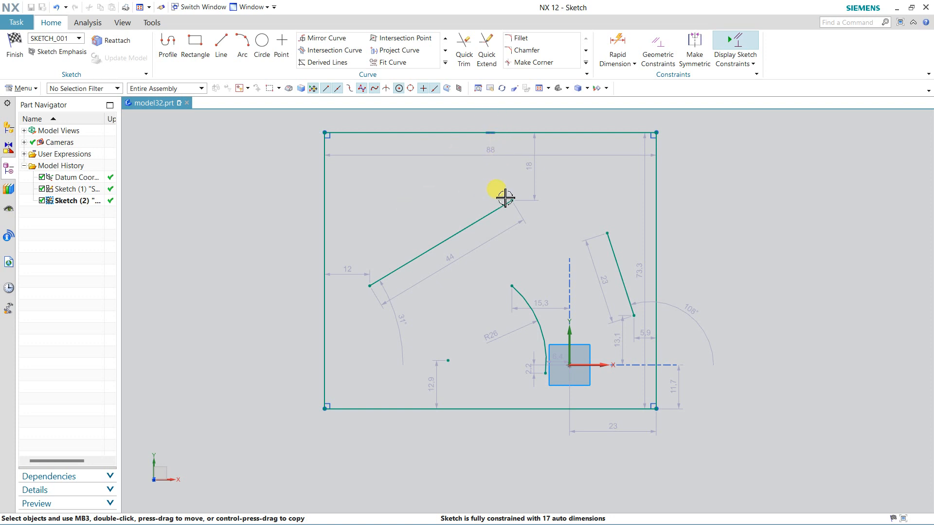
left_click_drag(505, 199, 512, 200)
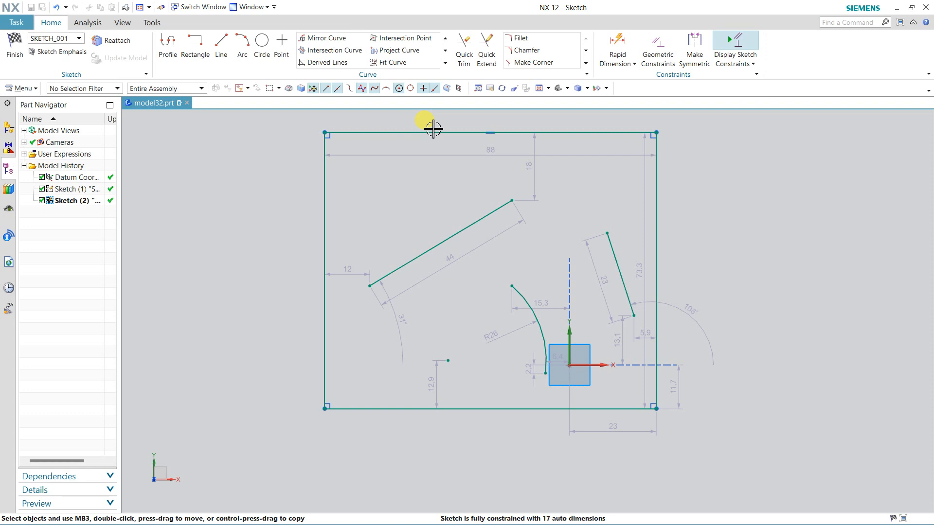
left_click(485, 59)
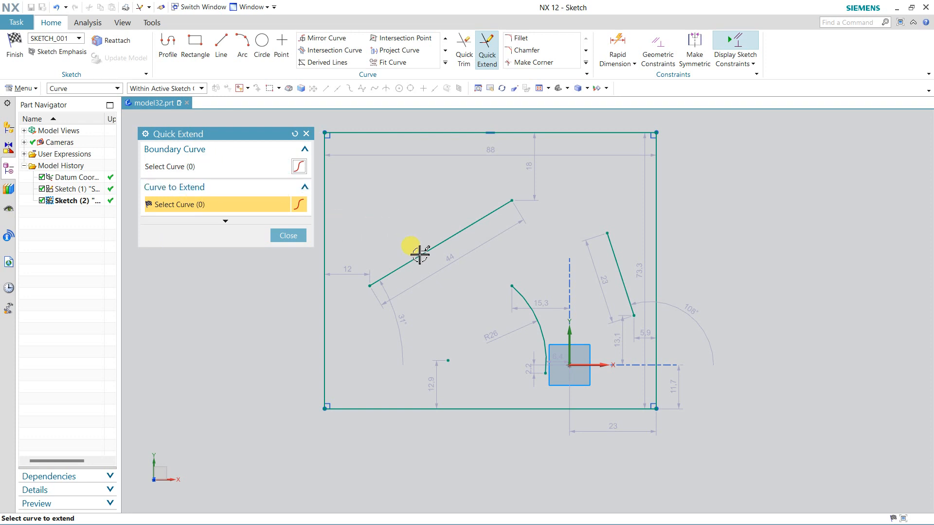
left_click(402, 269)
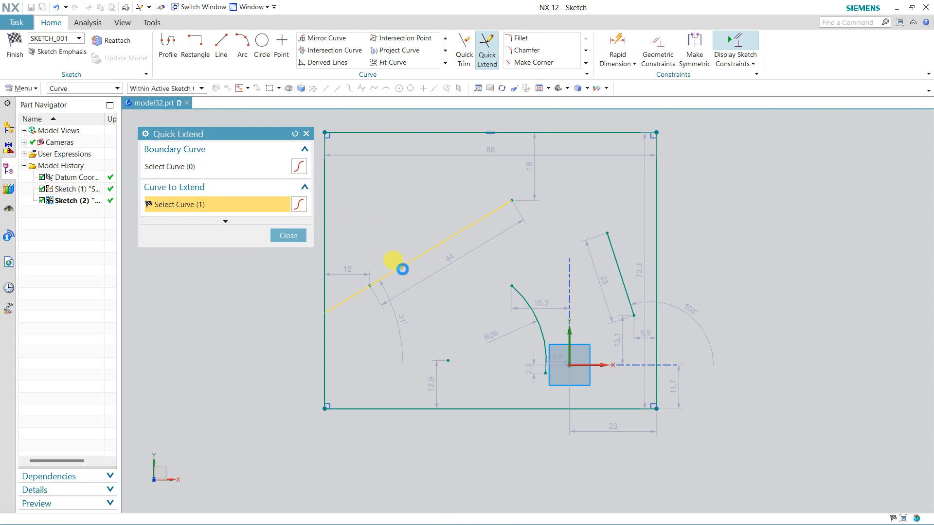
left_click(494, 209)
Quick Extend both ends of the short slanted line and the arc until they reach the rectangle's edges
left_click(613, 248)
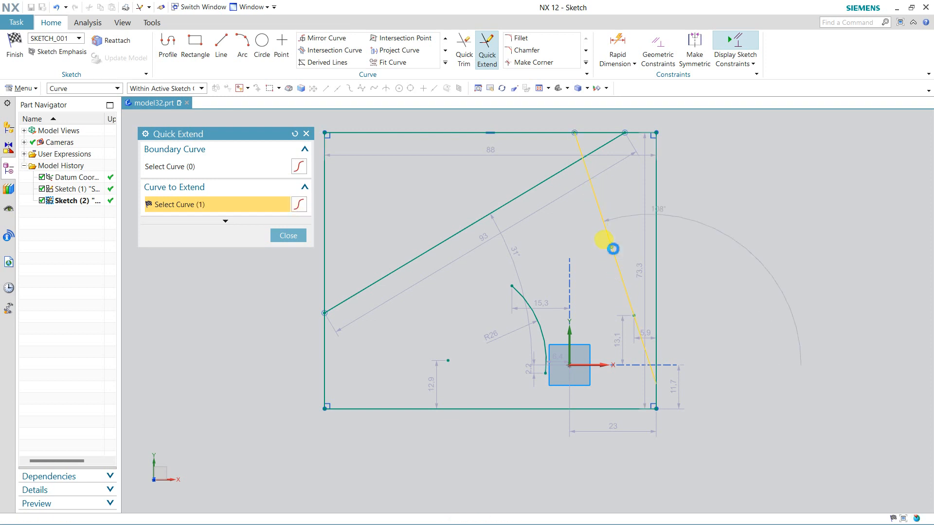
left_click(608, 246)
left_click(521, 300)
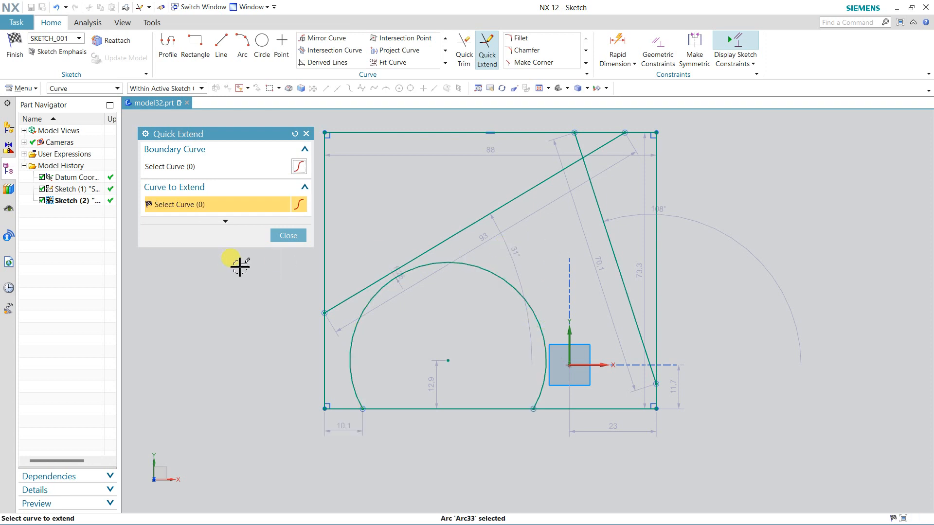
left_click(286, 236)
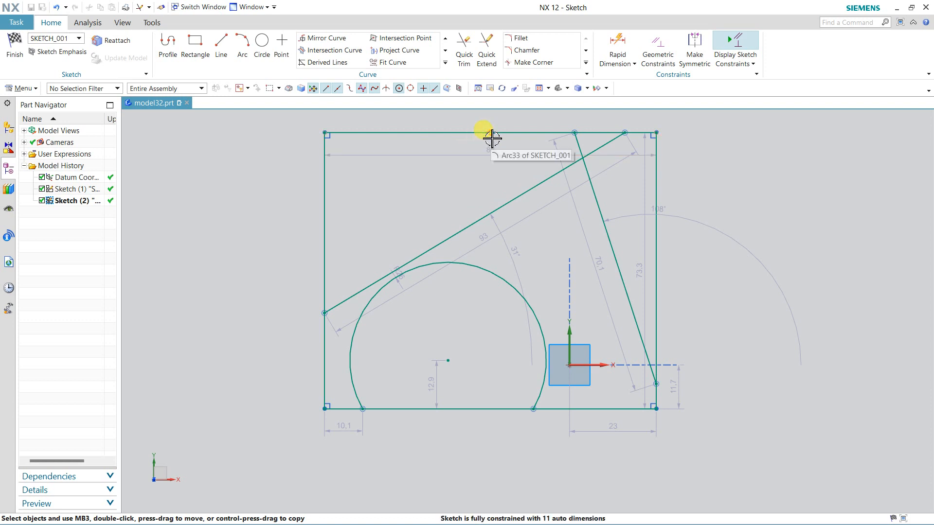
Make a corner where the two slanted lines cross, keeping the portions below the intersection
left_click(522, 64)
left_click(589, 184)
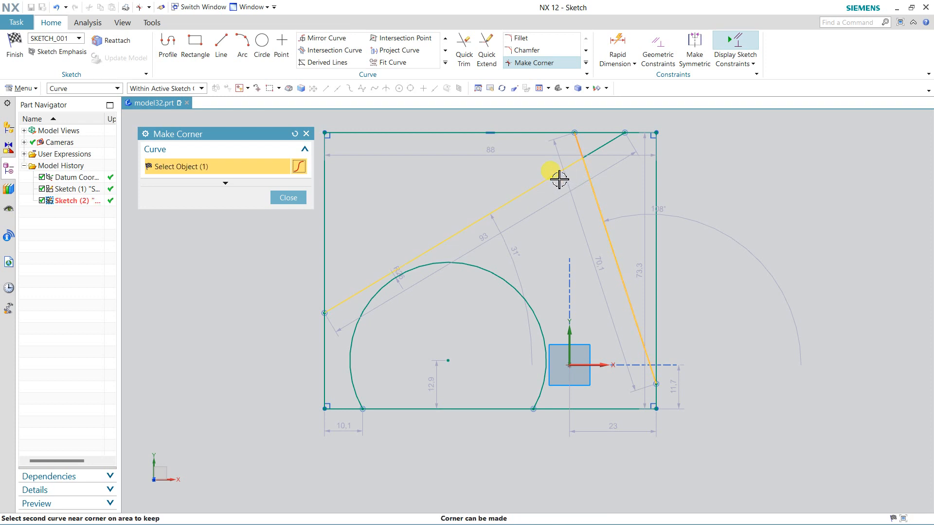
left_click(559, 180)
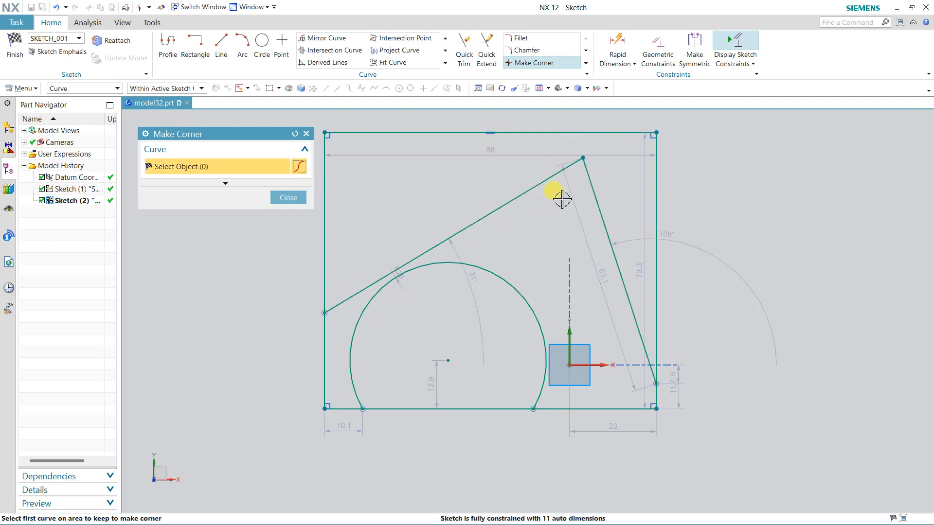
left_click(299, 203)
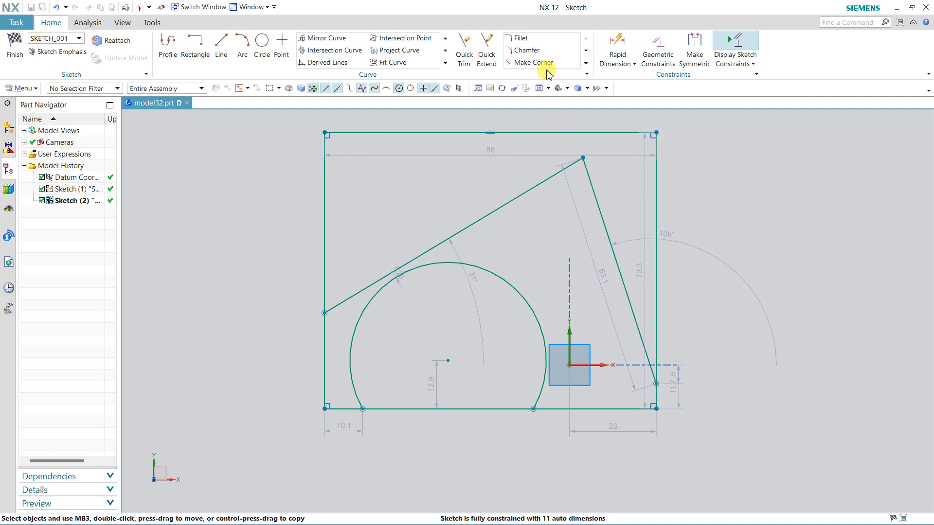
Make a corner between the rectangle's left side and the long slanted line, keeping the side's upper part
left_click(535, 63)
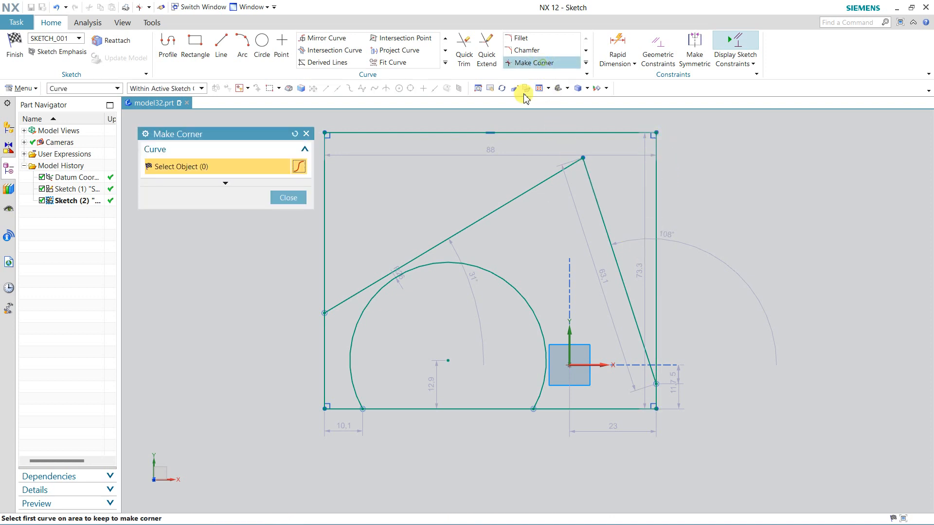
left_click(323, 284)
left_click(339, 308)
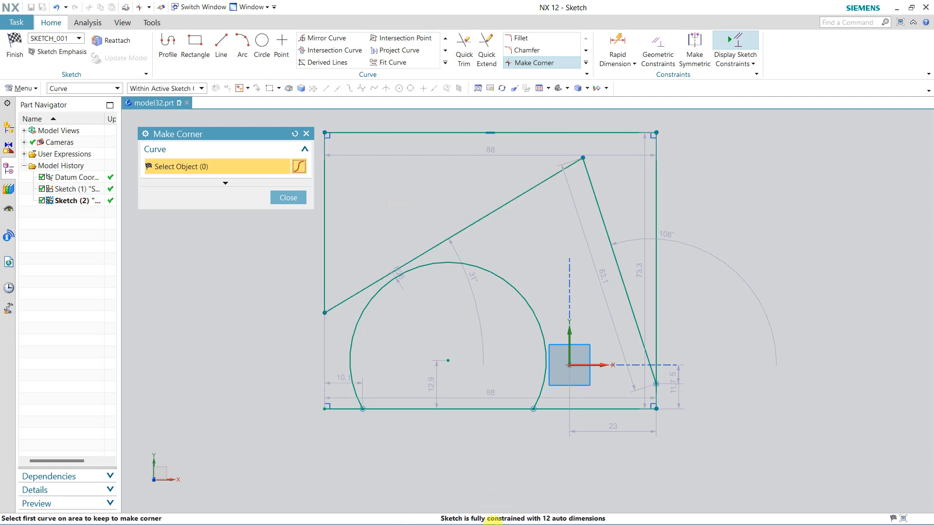
Make a corner between the rectangle's left side and its bottom edge
left_click(324, 273)
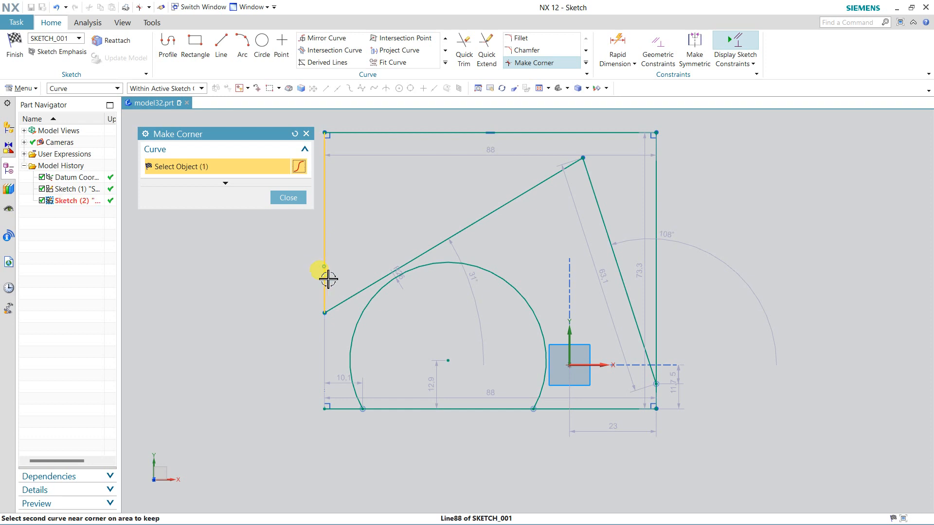
left_click(351, 413)
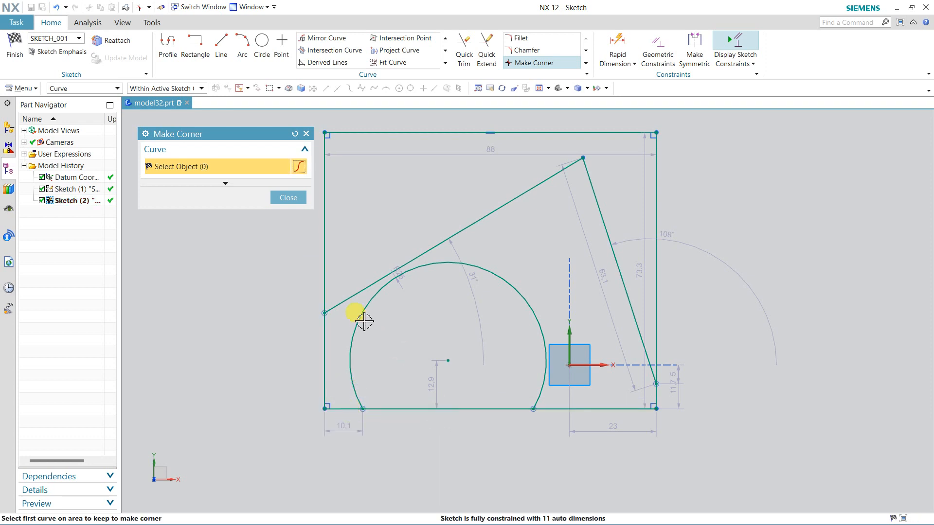
left_click(289, 198)
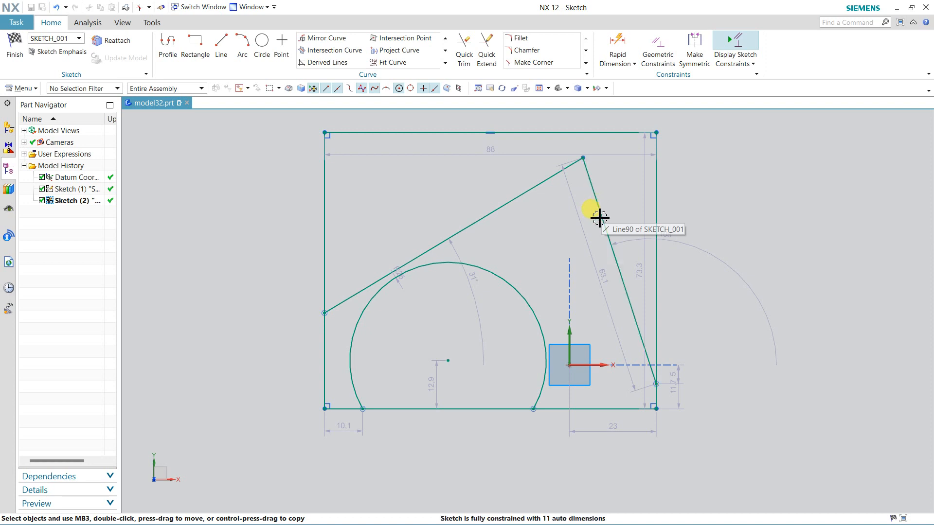
Delete both slanted lines and the arc, leaving only the rectangle
left_click(594, 199)
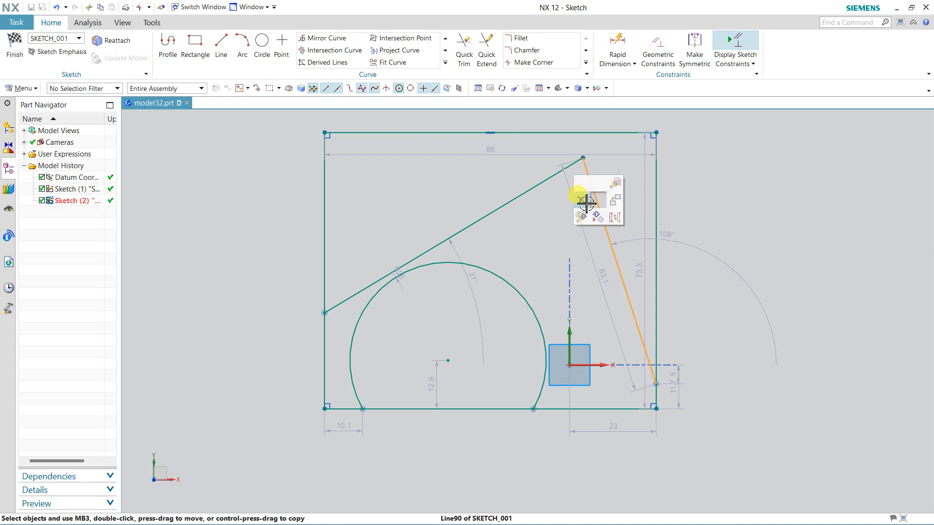
left_click(582, 200)
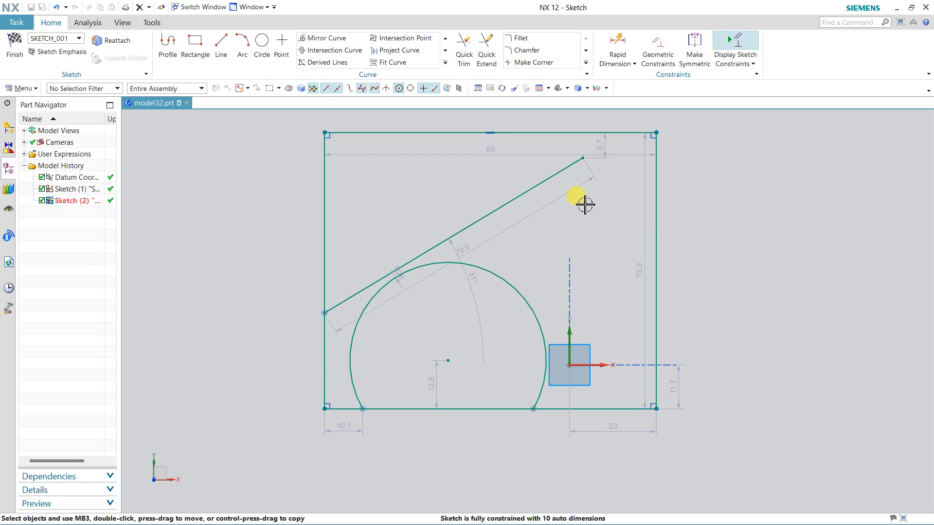
left_click(565, 171)
key("Delete")
left_click(528, 295)
key("Delete")
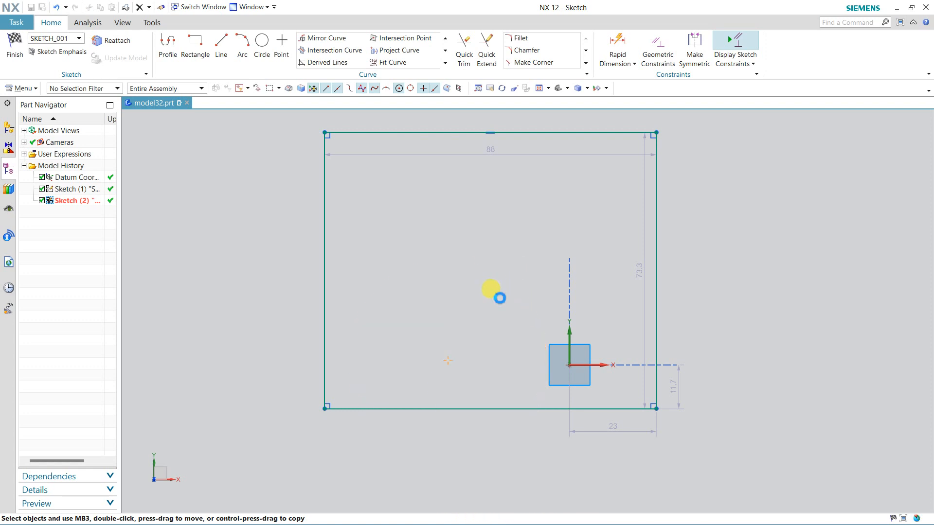
left_click(572, 304)
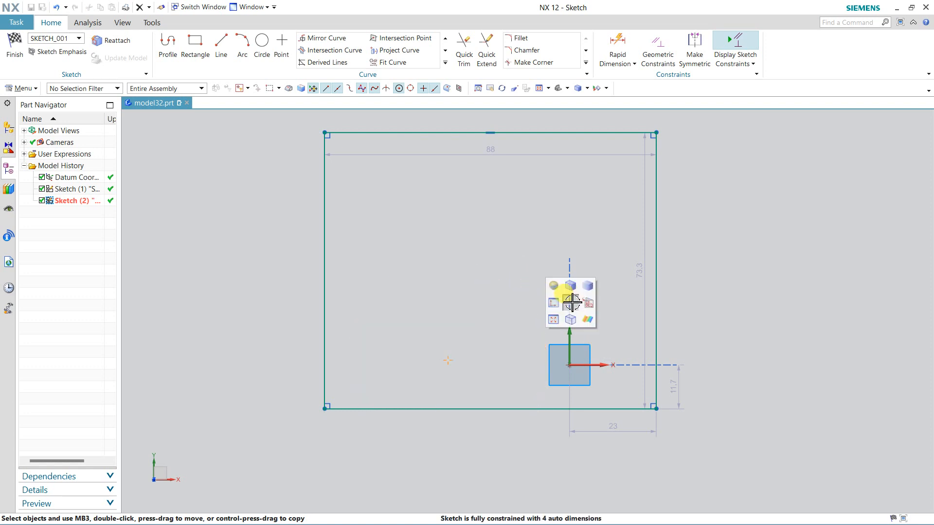
left_click(544, 246)
left_click(562, 131)
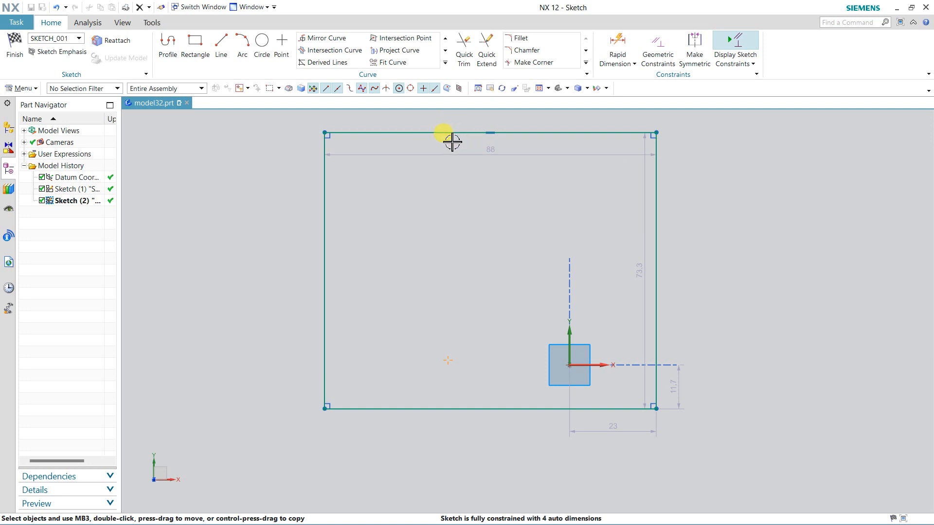
Fillet the rectangle's upper left, lower left and lower right corners with radius 10, trimming the sides
left_click(516, 39)
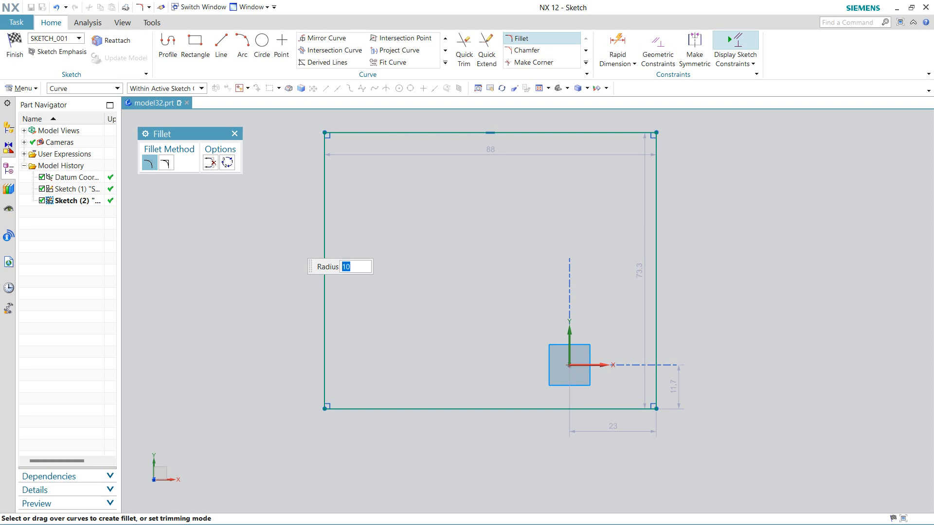
mouse_move(378, 117)
left_mouse_down()
mouse_move(302, 188)
mouse_move(305, 202)
left_mouse_up()
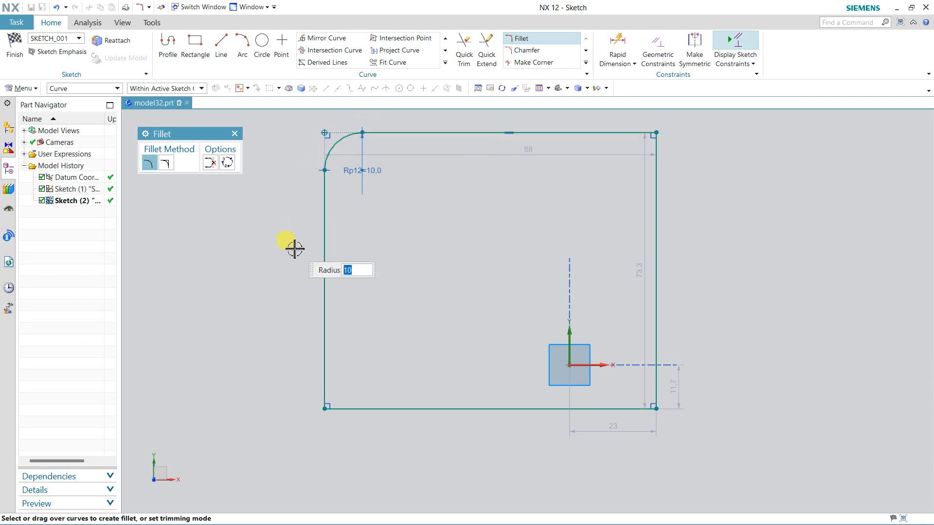
left_click(327, 410)
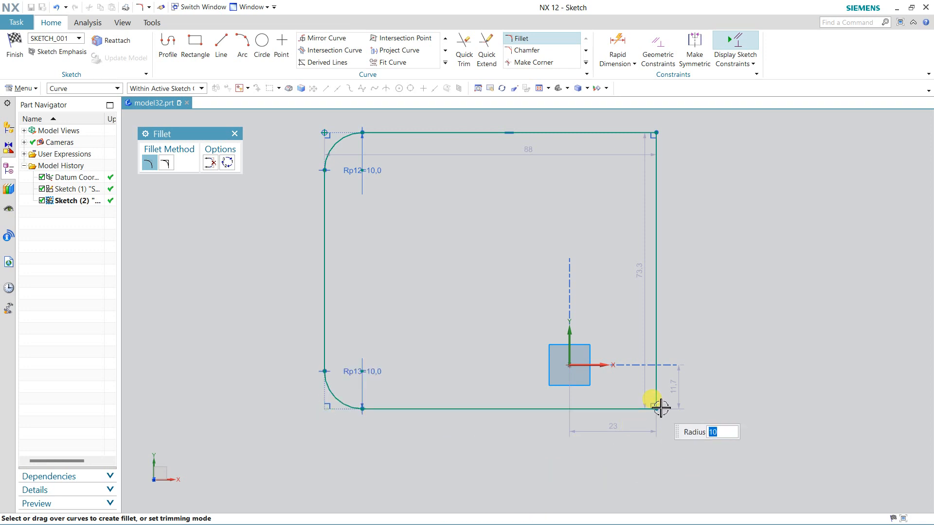
left_click(631, 412)
left_click(657, 375)
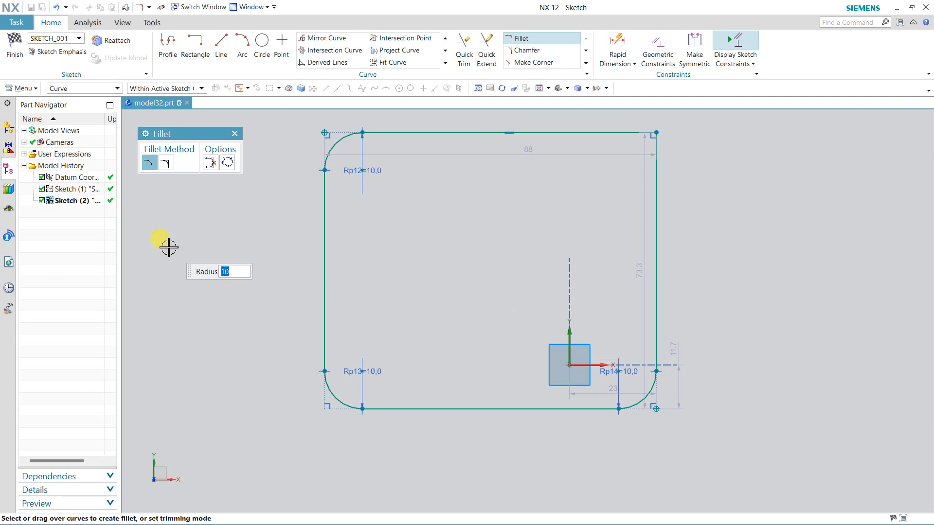
Fillet the large rectangle's upper right corner with radius 10, leaving its sides untrimmed
left_click(170, 164)
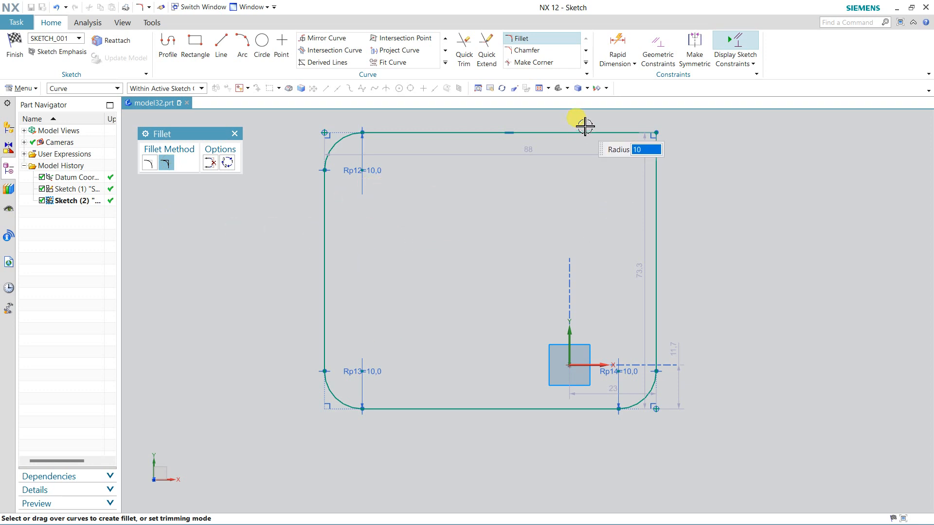
left_click_drag(579, 119, 710, 248)
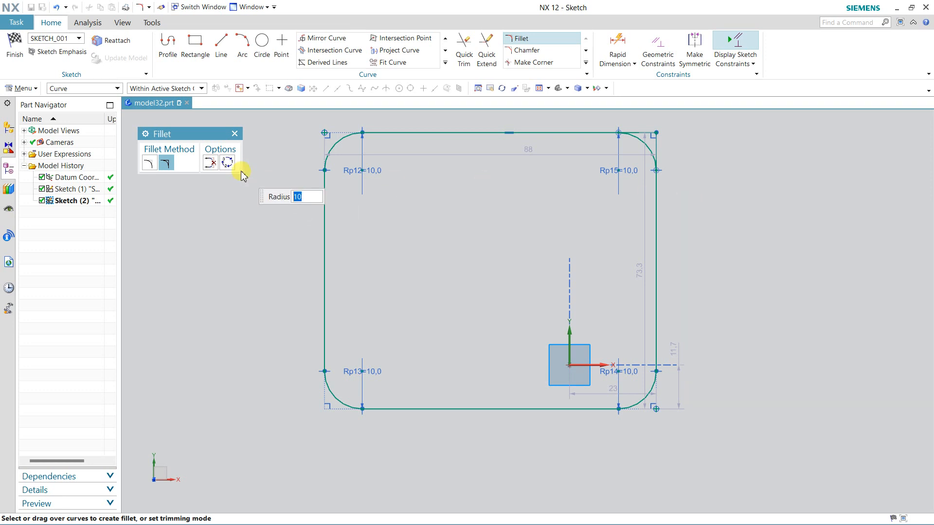
Sketch a two-point rectangle about 42 mm wide and 18 mm high inside the large rounded rectangle
left_click(195, 49)
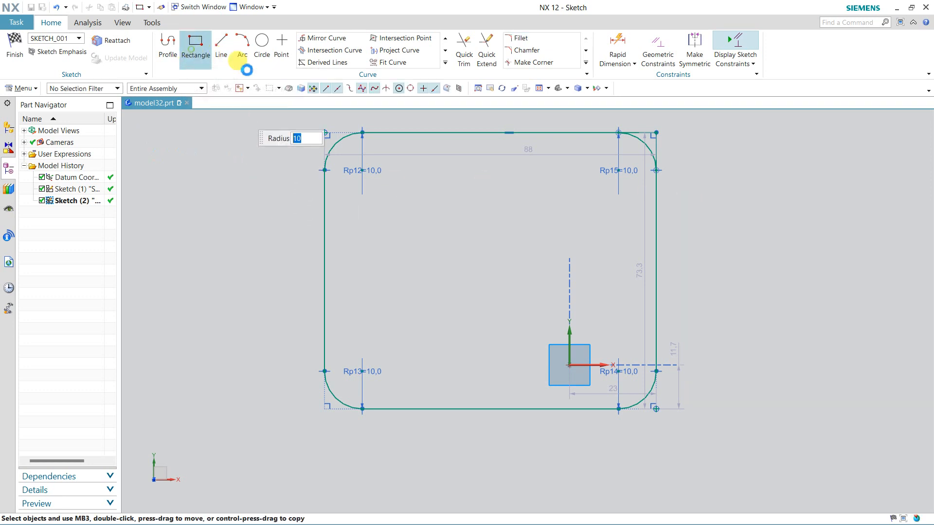
left_click(394, 229)
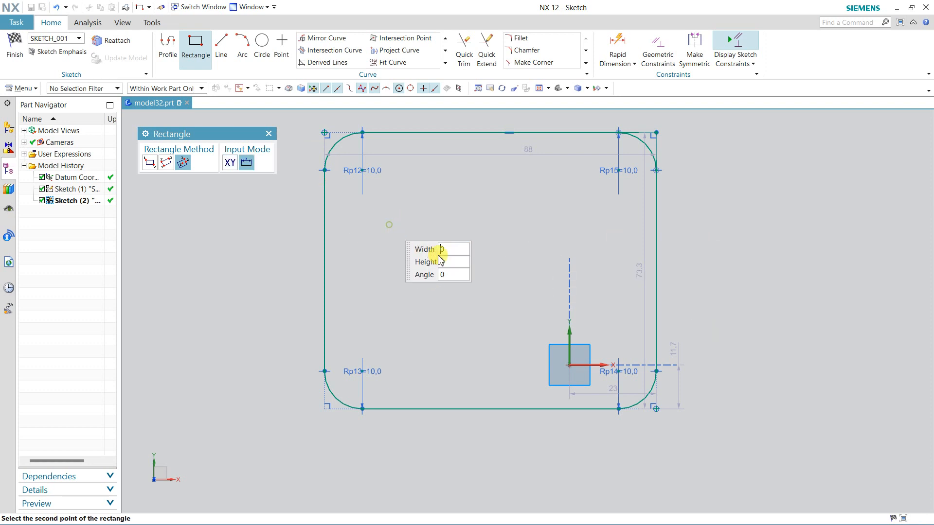
left_click(149, 162)
left_click(547, 292)
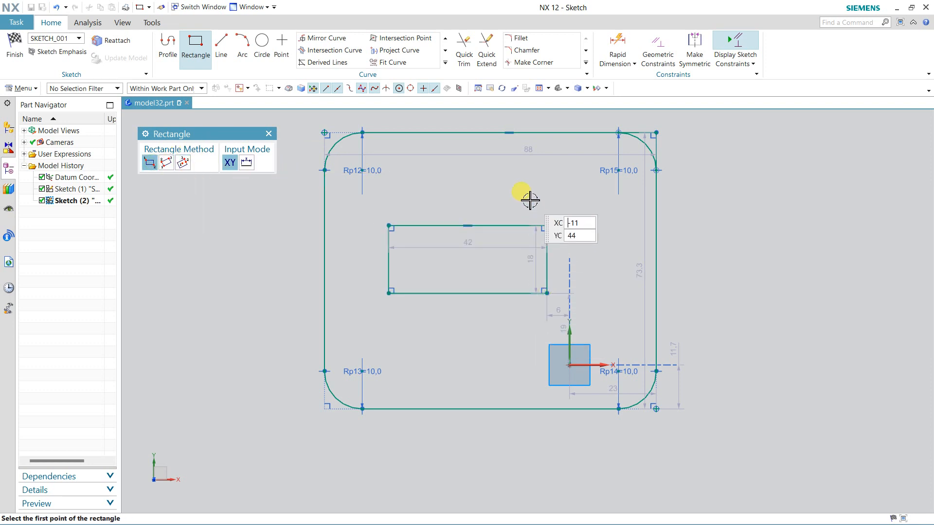
key("Escape")
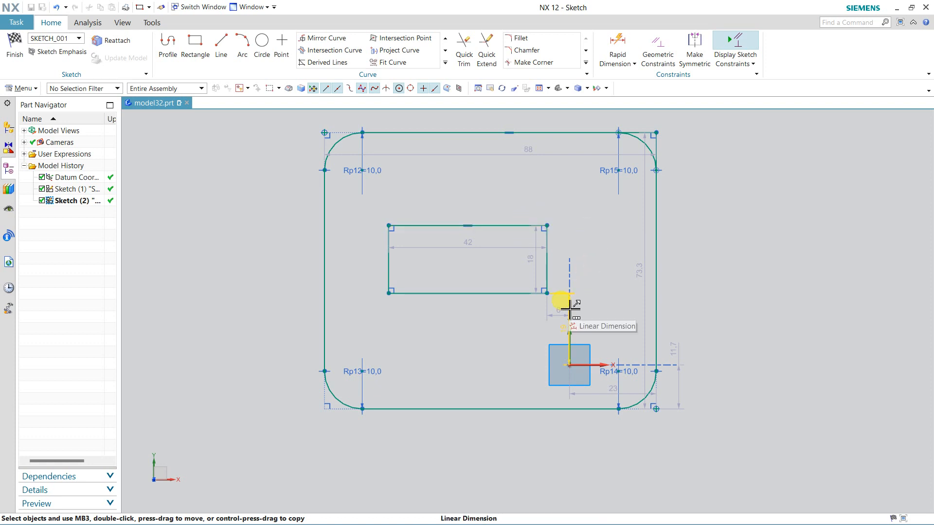
Round both short ends of the inner rectangle with trimmed three-curve fillets of radius 9, deleting the third curve
left_click(519, 39)
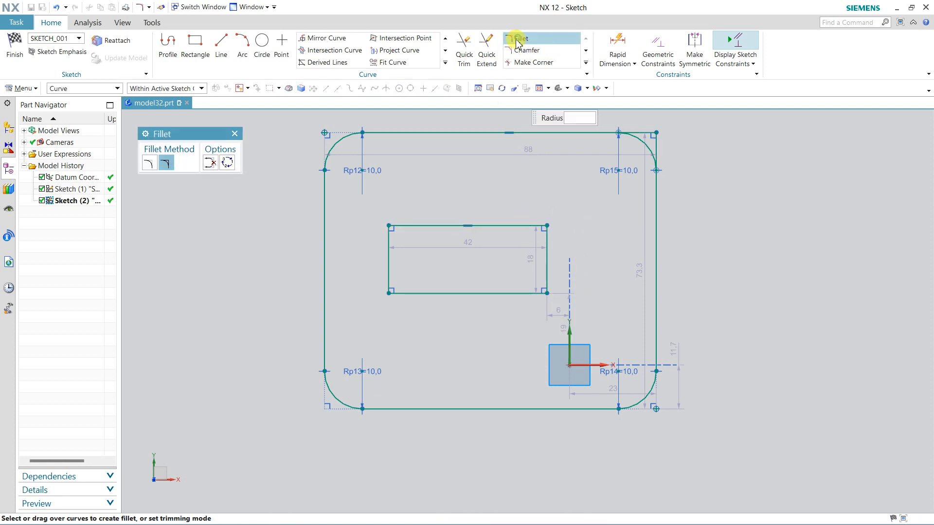
left_click(149, 164)
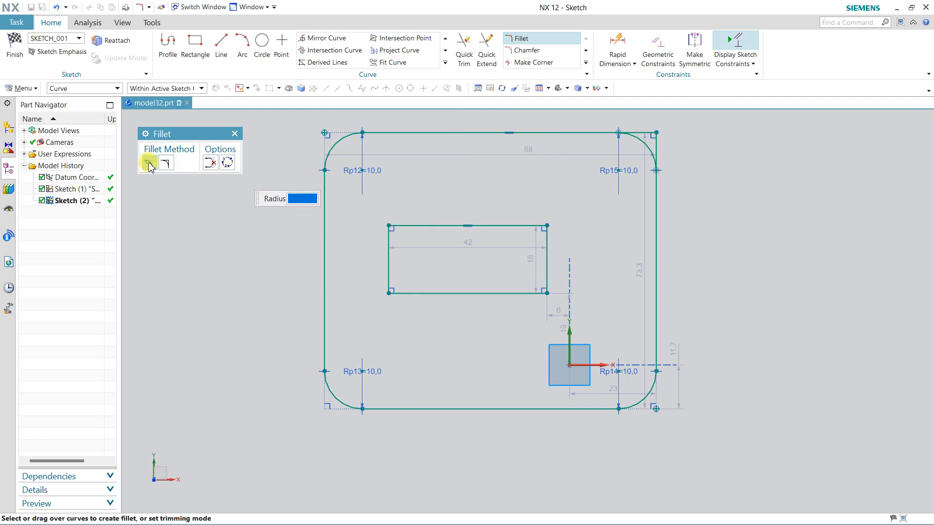
left_click(215, 165)
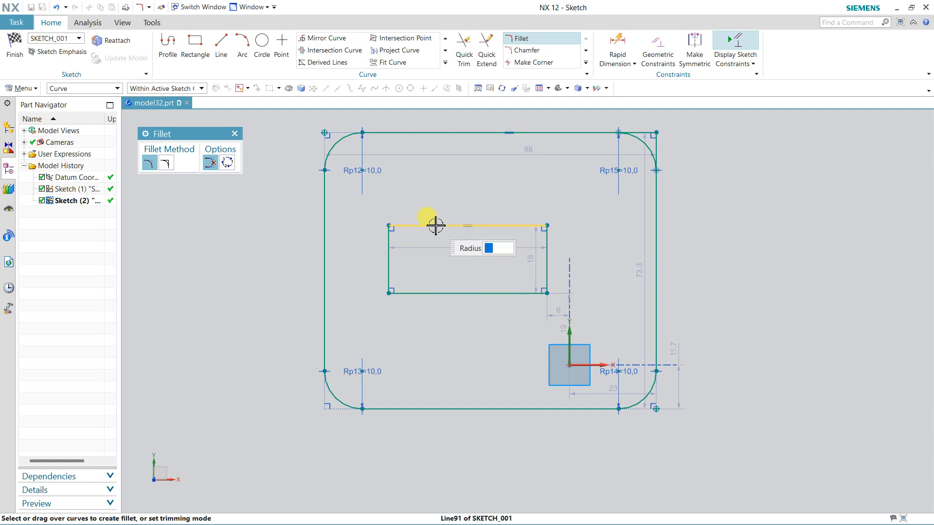
left_click(407, 292)
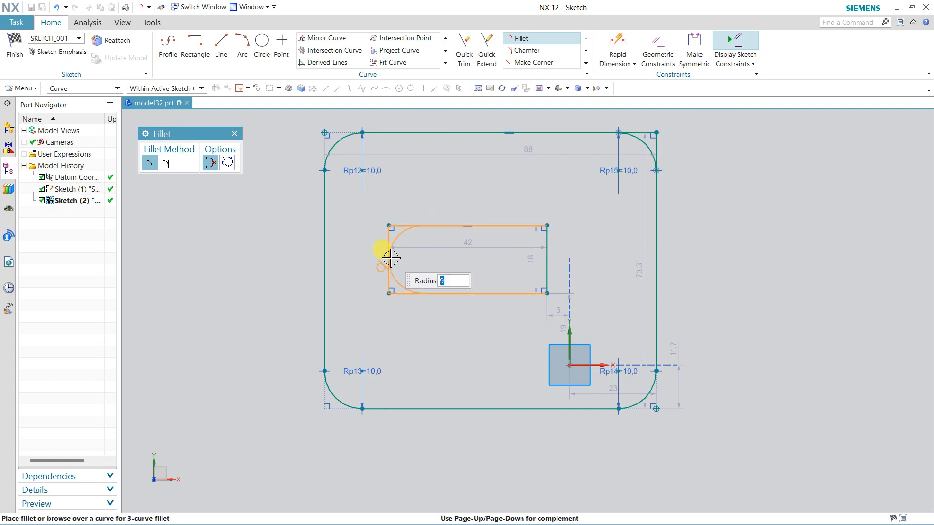
left_click(426, 266)
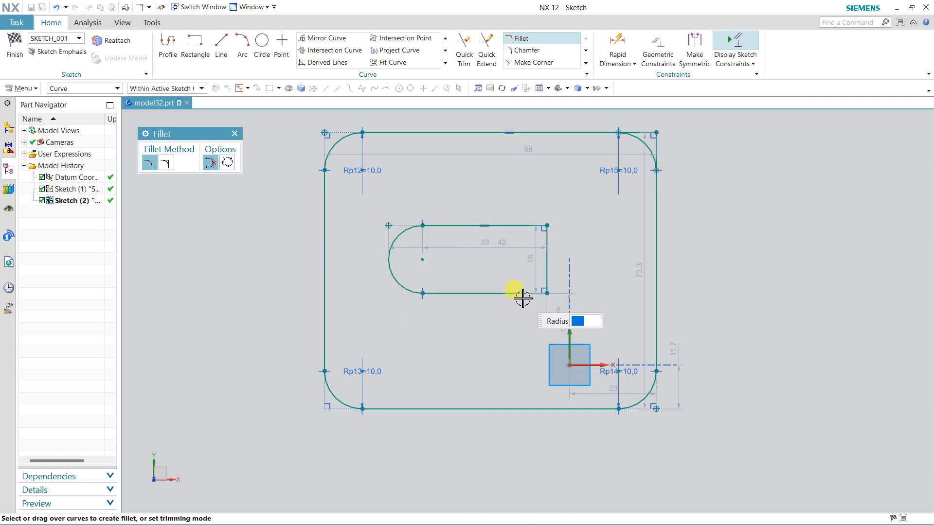
left_click(527, 225)
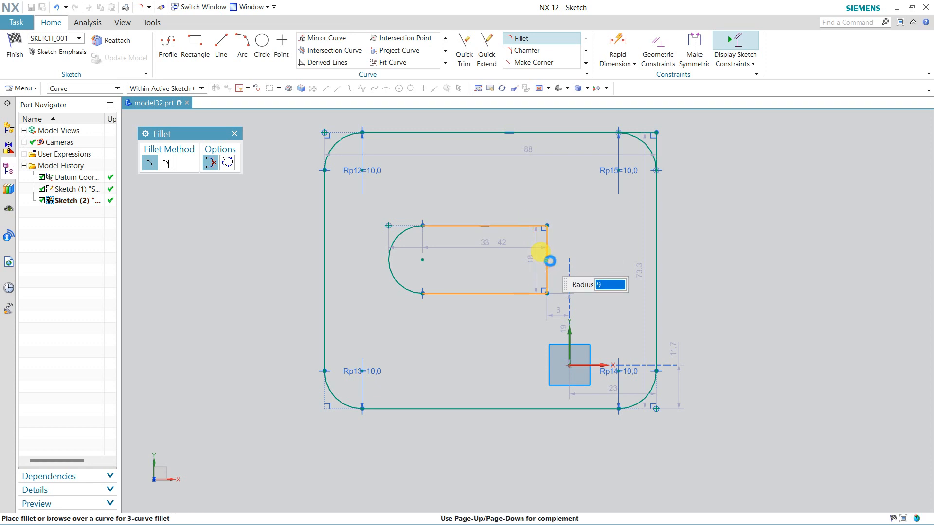
left_click(546, 258)
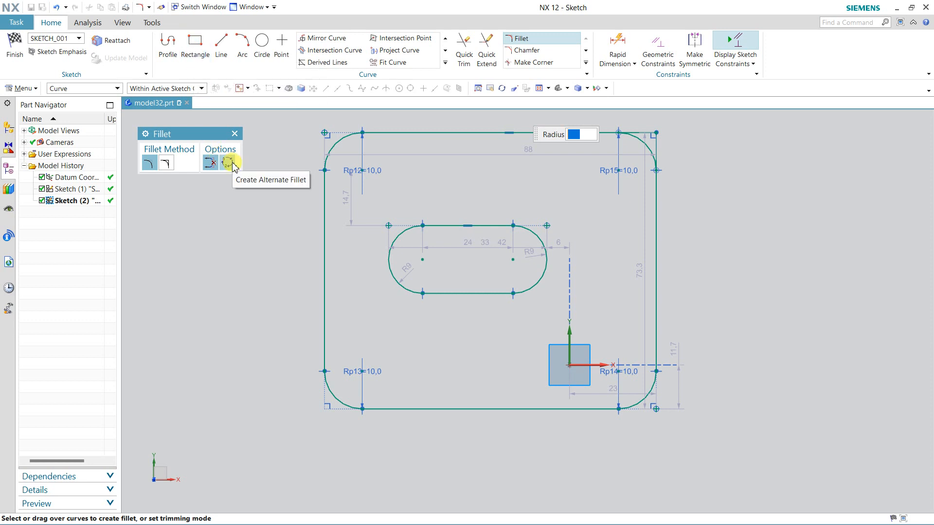
Sketch a square about 29 mm on each side, outside and to the left of the large rounded rectangle
left_click(195, 47)
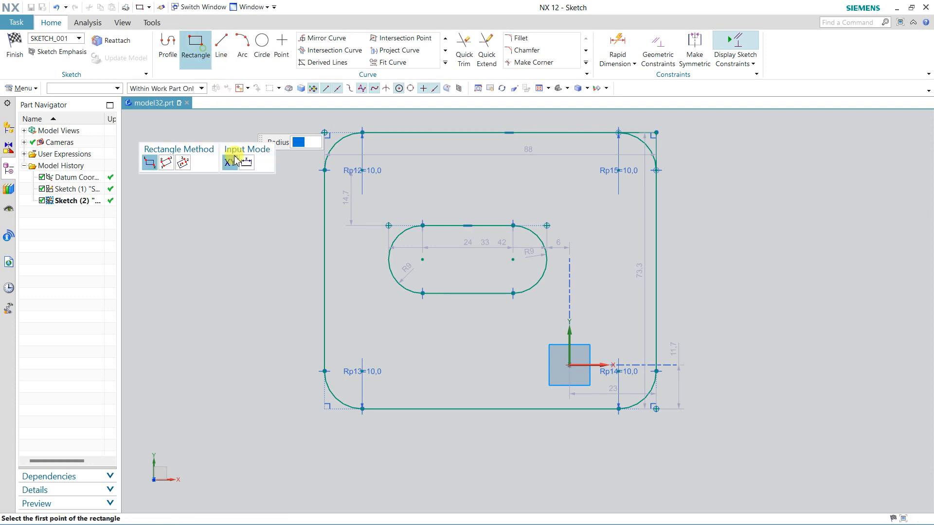
left_click(167, 245)
left_click(276, 354)
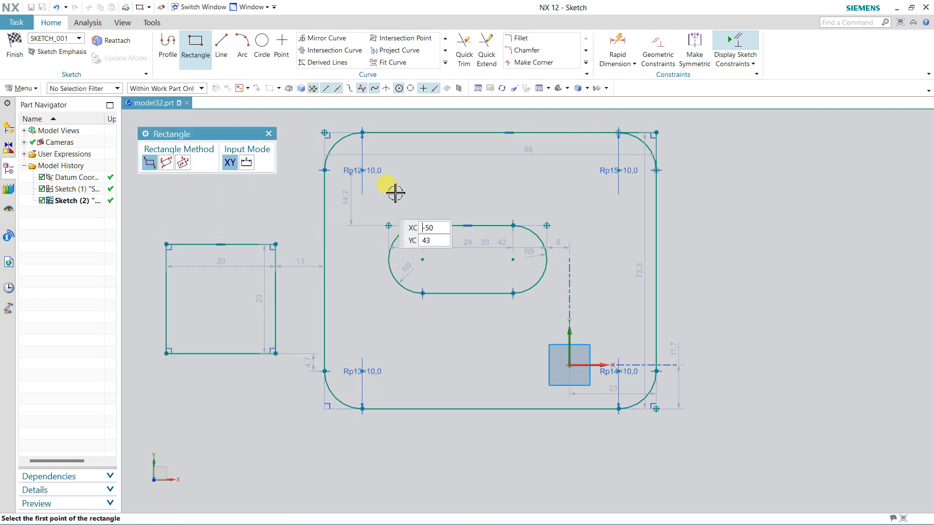
Try a trimmed fillet of about radius 8 at the small square's lower right corner, and undo it
left_click(518, 38)
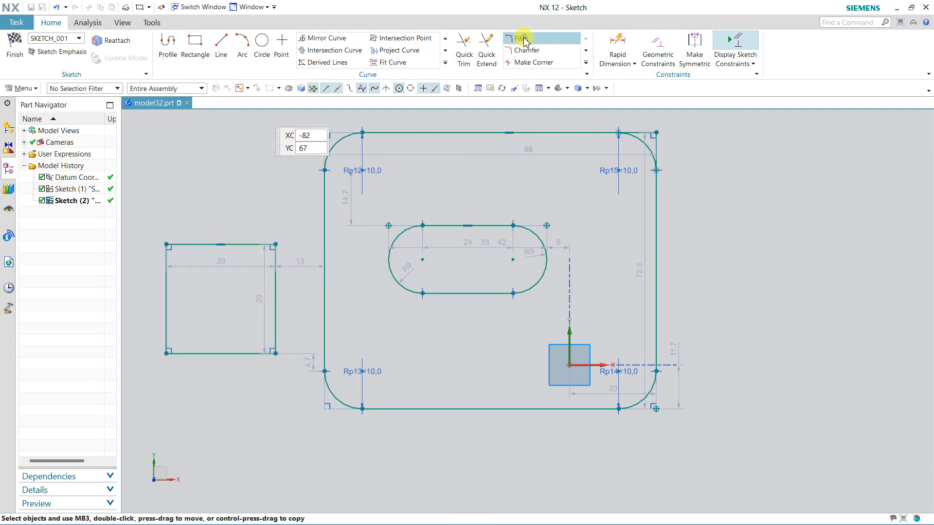
left_click(276, 353)
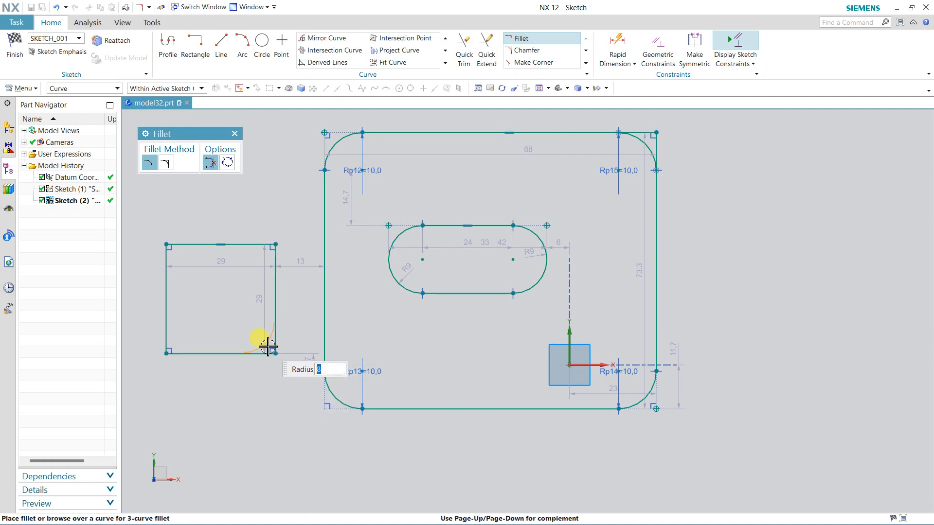
left_click(267, 346)
key("Escape")
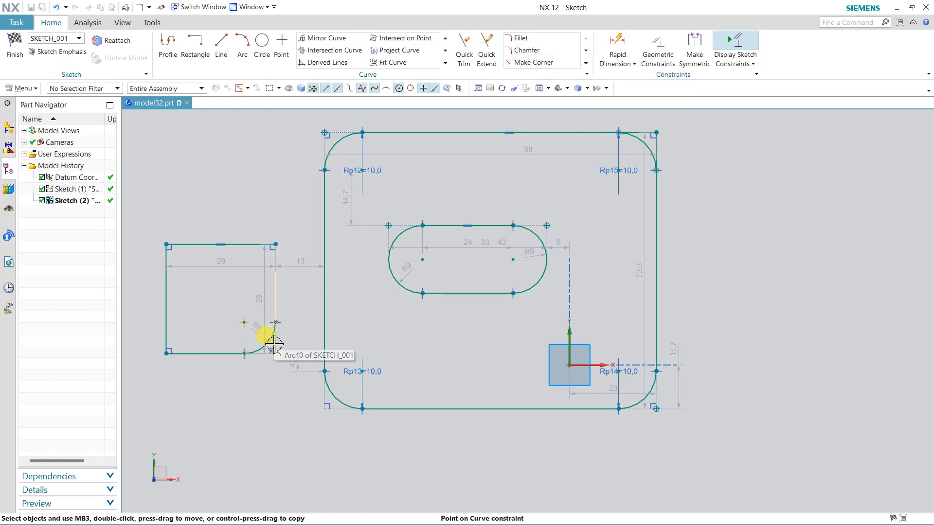
key("ctrl+z")
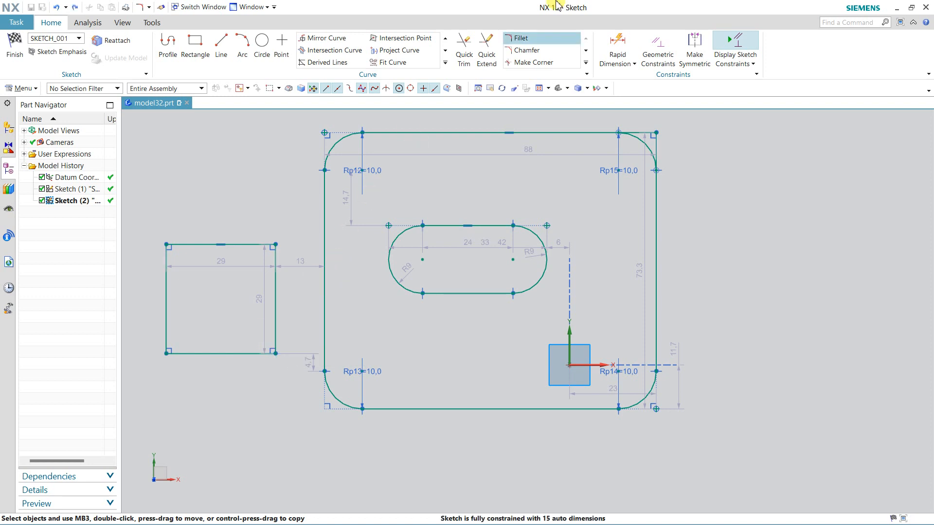
Try an alternate fillet of about radius 6 inside the small square's lower right corner, and undo it
left_click(518, 38)
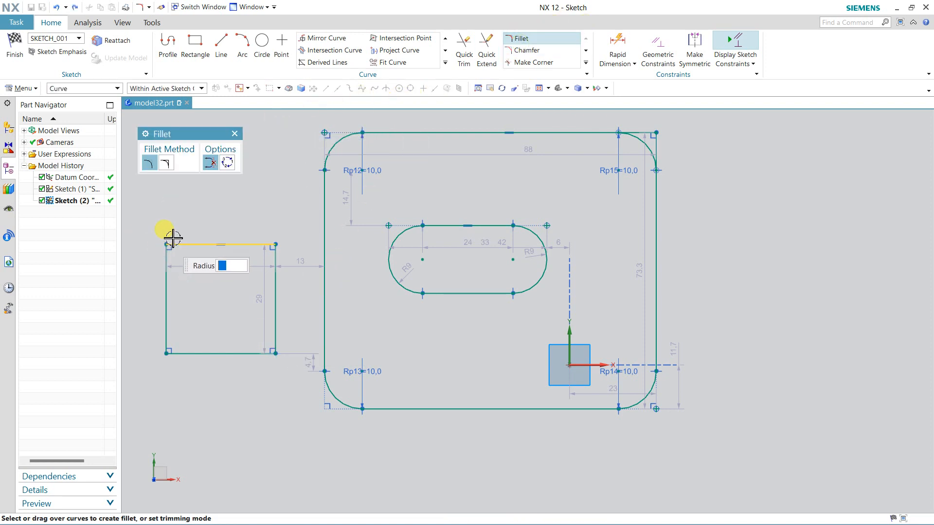
left_click(229, 162)
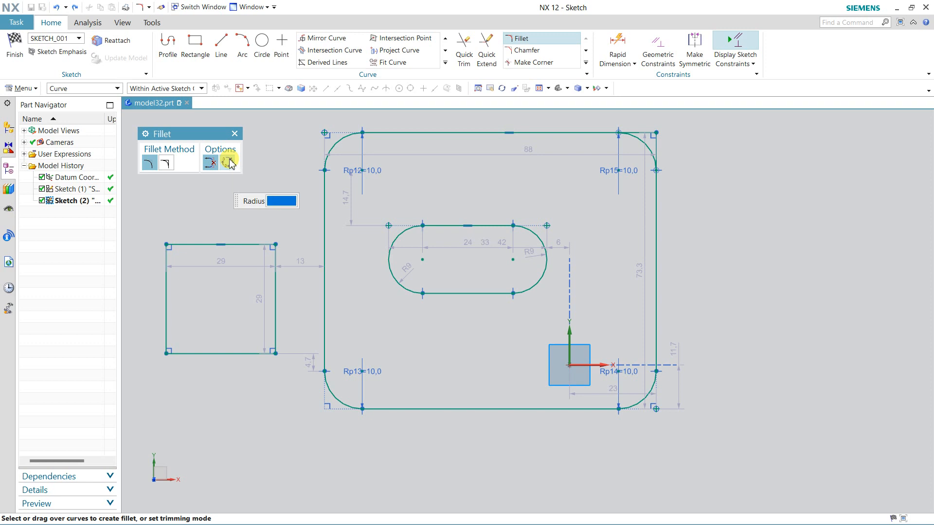
left_click(274, 327)
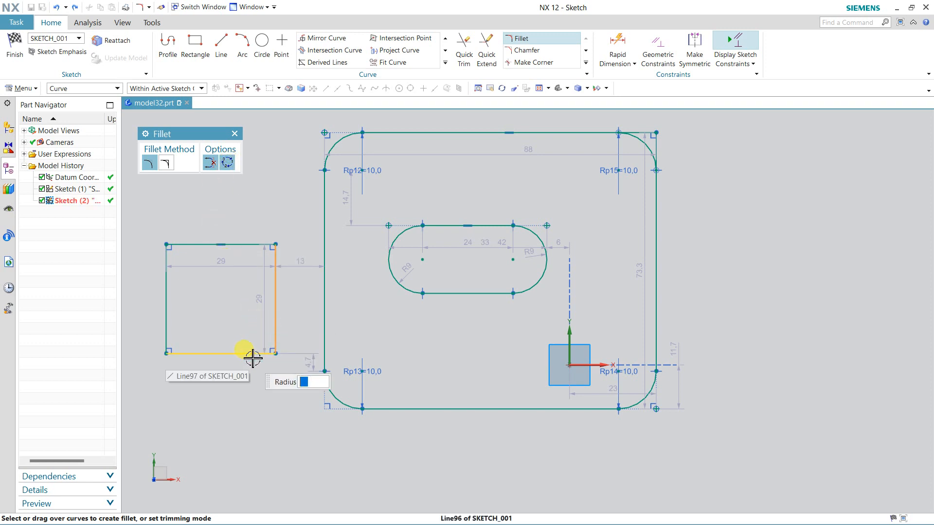
left_click(258, 353)
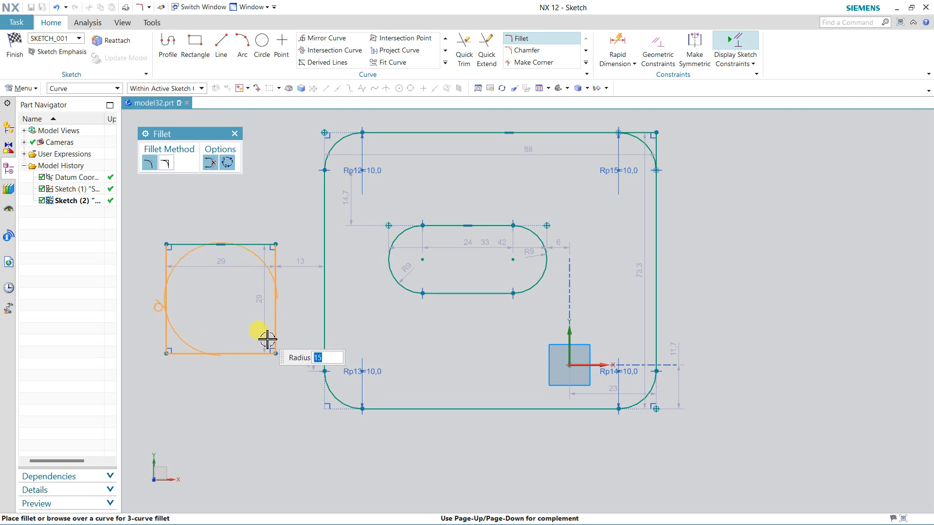
left_click(270, 345)
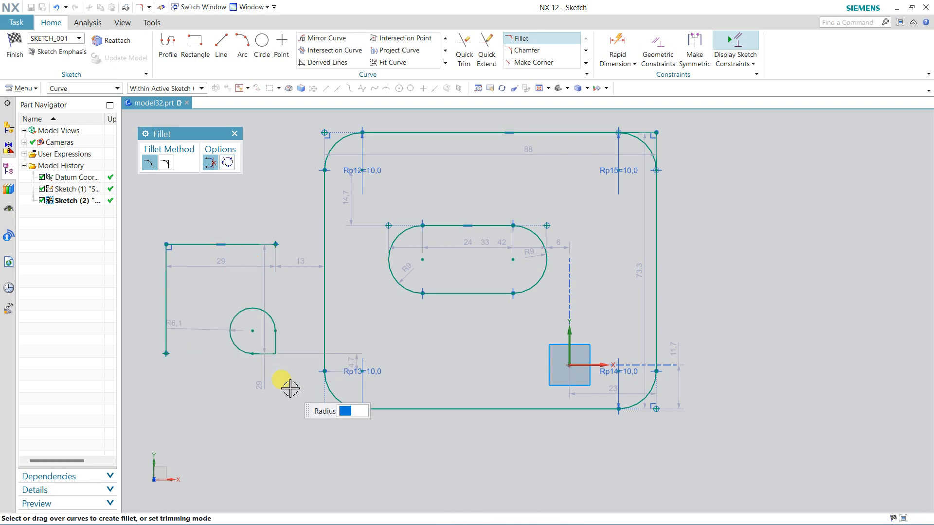
key("ctrl+z")
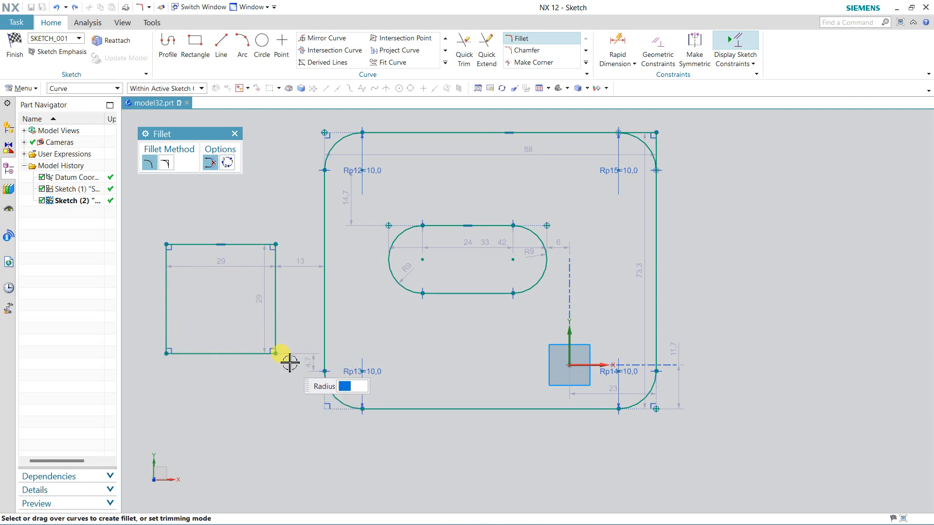
Try an alternate fillet of about radius 6 on the outer side of the square's lower right corner, and undo it
left_click(227, 162)
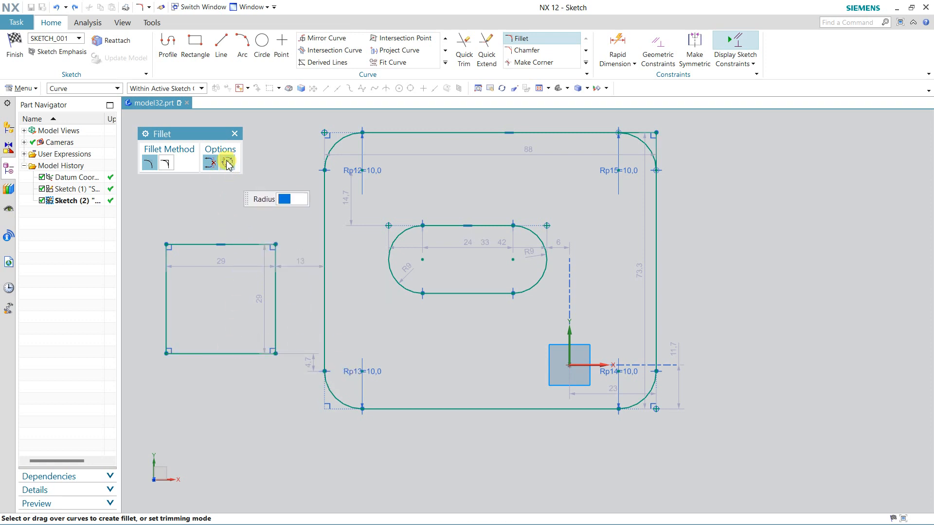
left_click(264, 350)
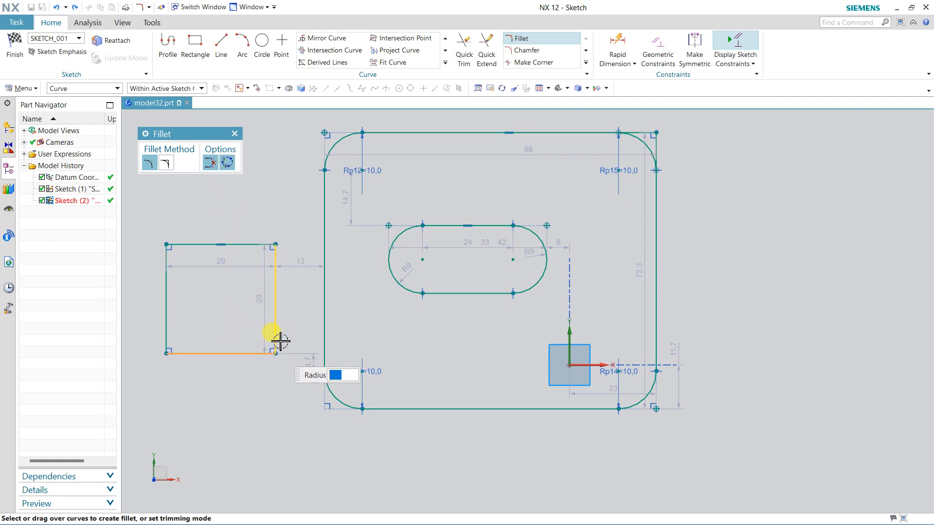
left_click(276, 337)
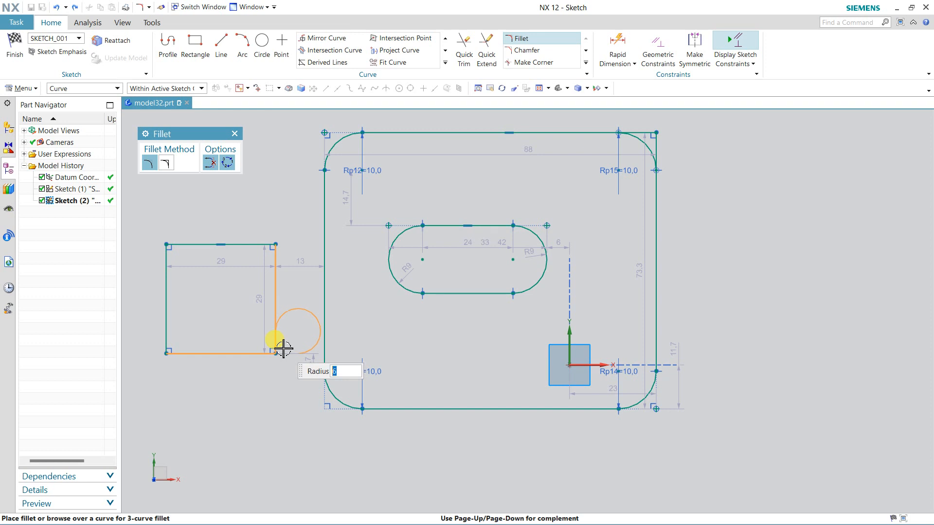
left_click(283, 349)
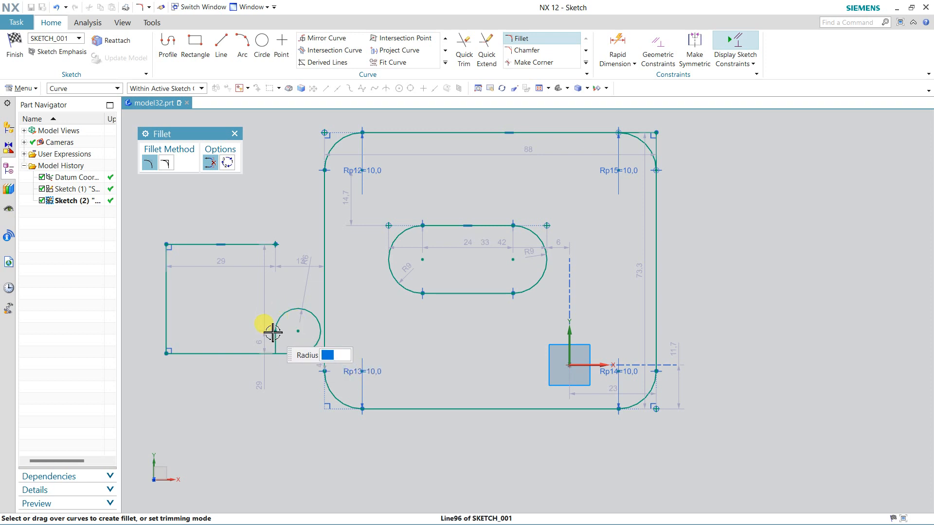
key("Escape")
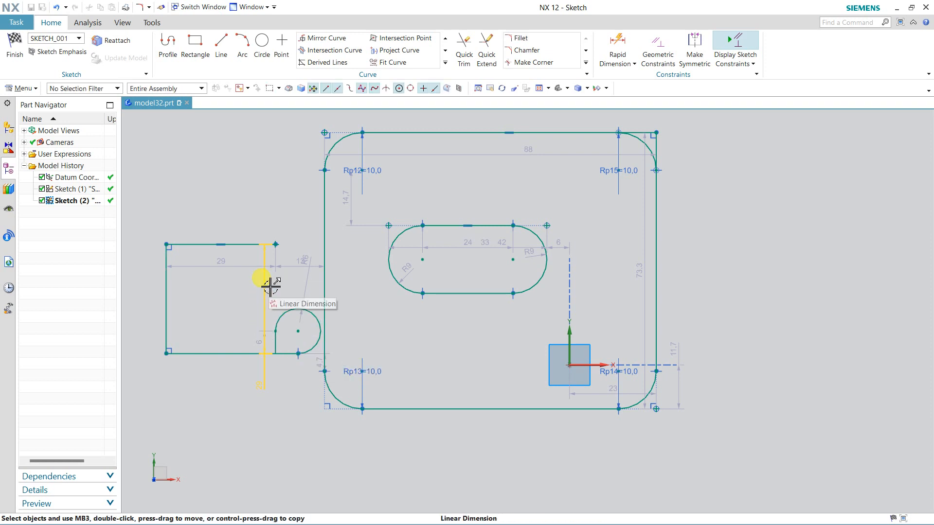
left_click(57, 7)
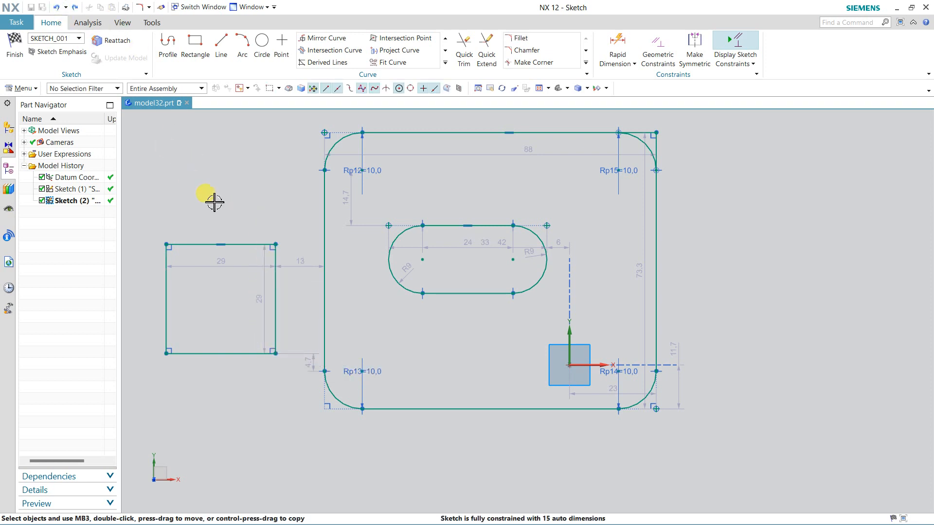
Chamfer the small square's upper left corner symmetrically with a 7 mm distance, trimming the input curves
left_click(527, 50)
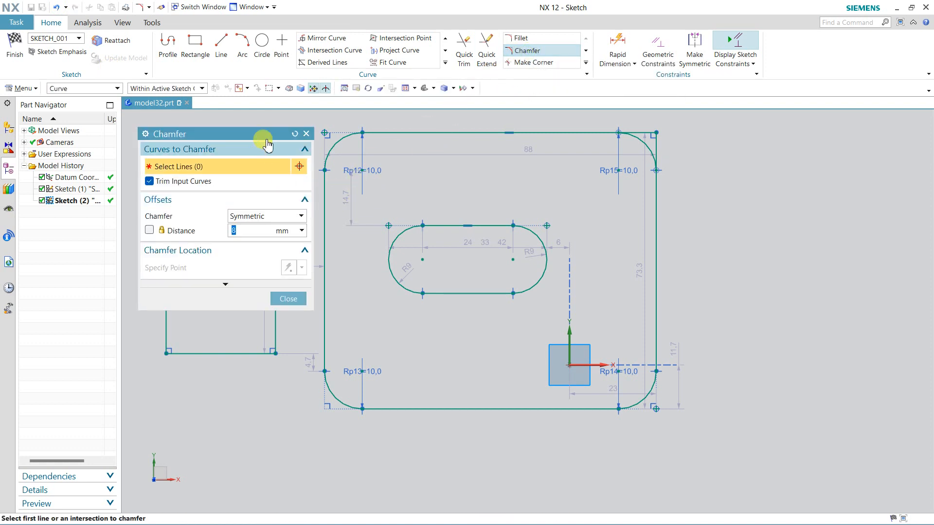
left_click_drag(263, 133, 599, 94)
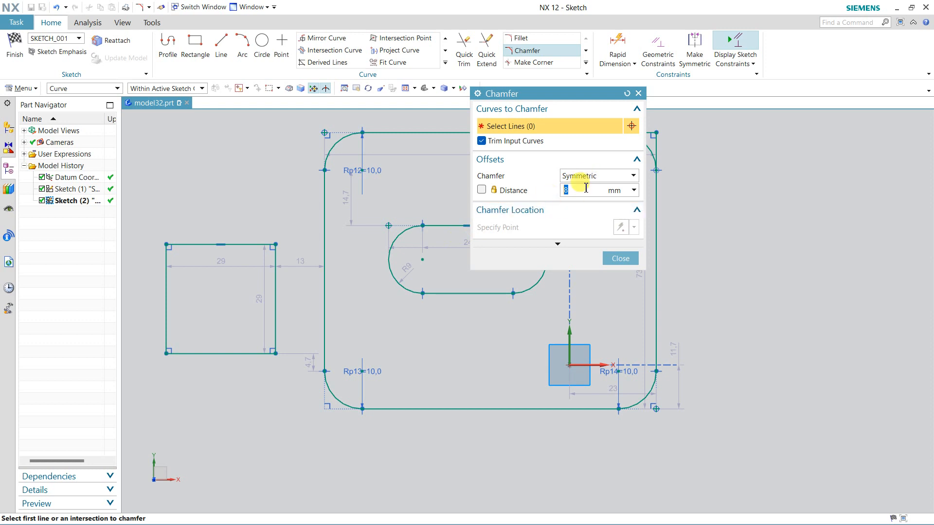
left_click_drag(197, 216, 163, 299)
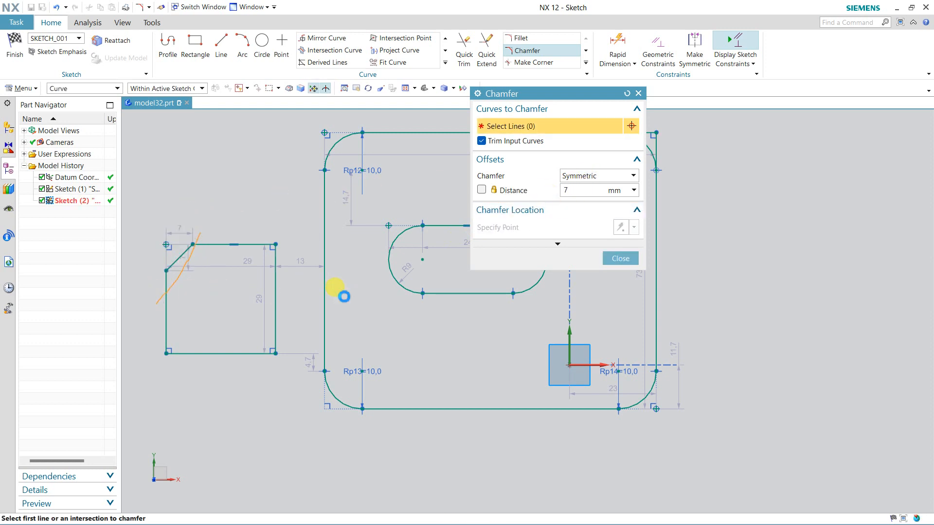
Try a symmetric chamfer with a 10 mm distance at the small square's upper right corner, and undo it
left_click(274, 243)
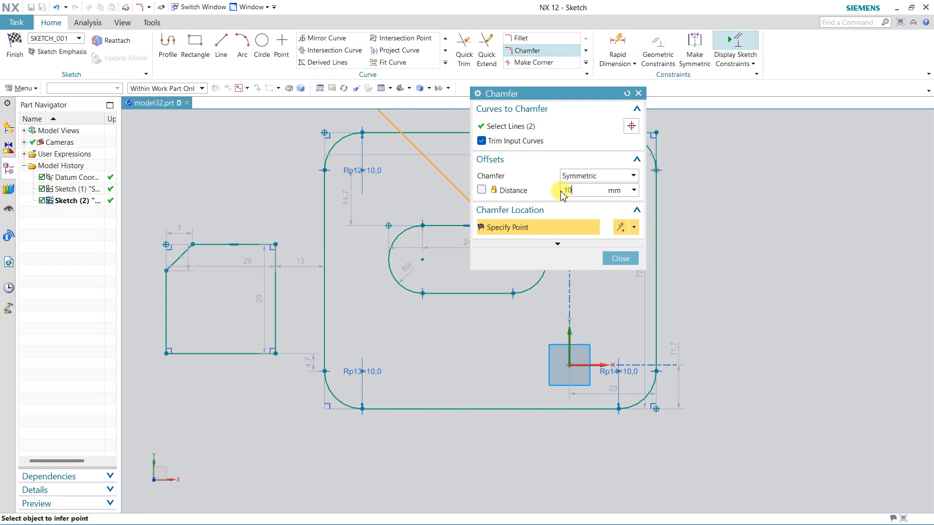
key("Return")
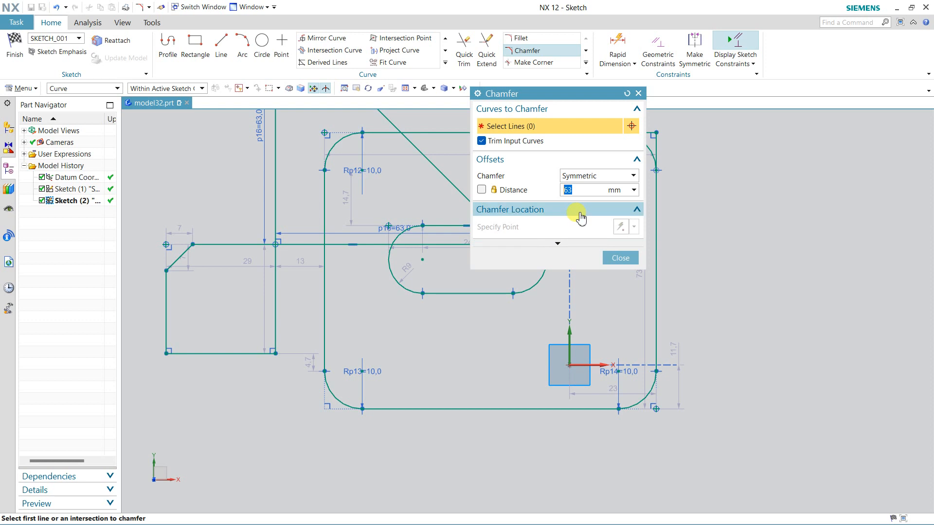
left_click(620, 258)
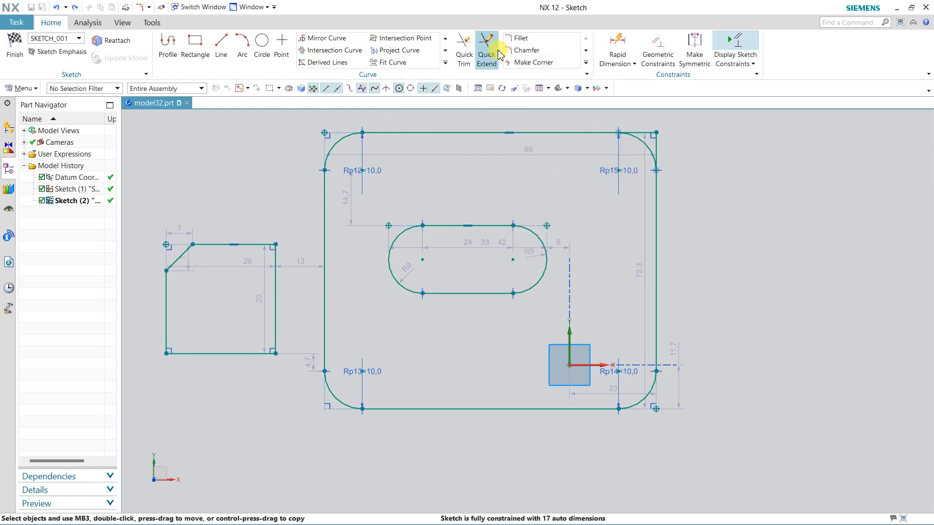
Chamfer the small square's lower right corner symmetrically with a locked distance of 8 mm, trimming the input curves
left_click(520, 52)
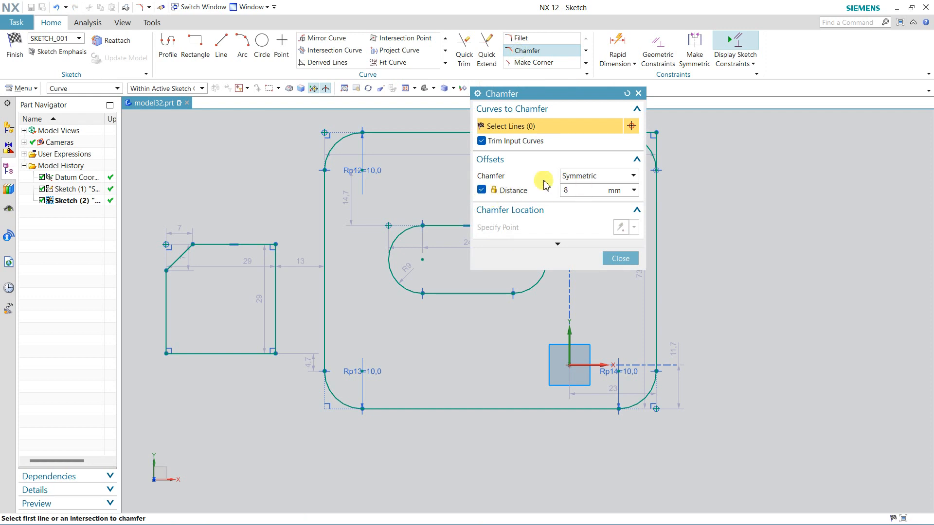
left_click(272, 351)
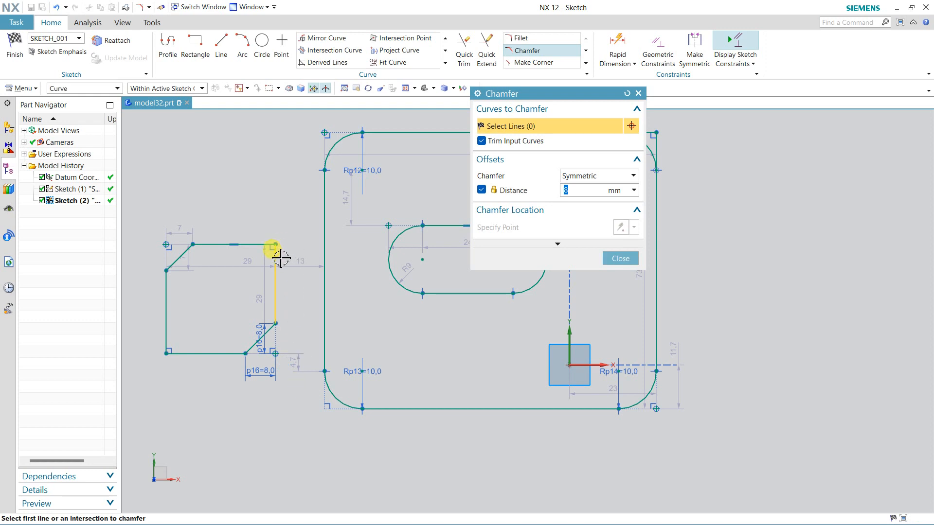
Chamfer the small square's upper right corner asymmetrically with locked distances of 8 mm and 10 mm
left_click(602, 176)
left_click(583, 199)
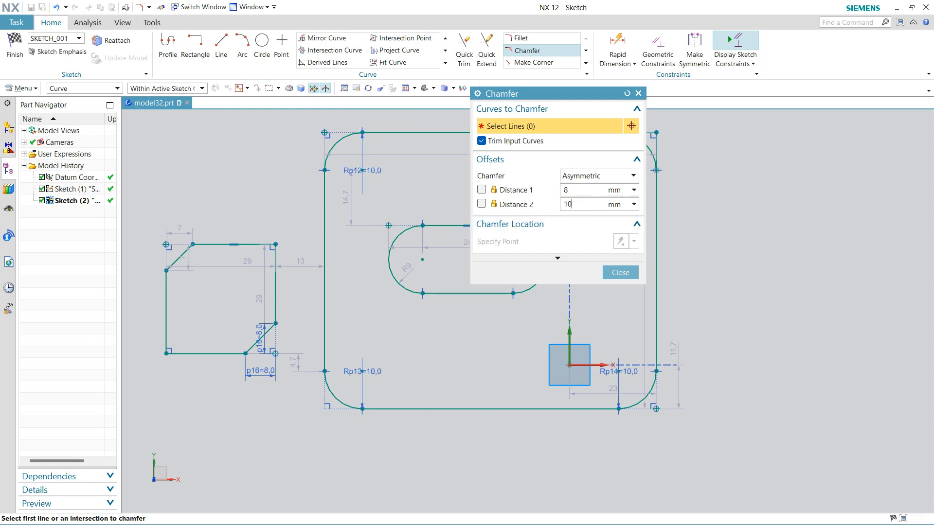
left_click(481, 204)
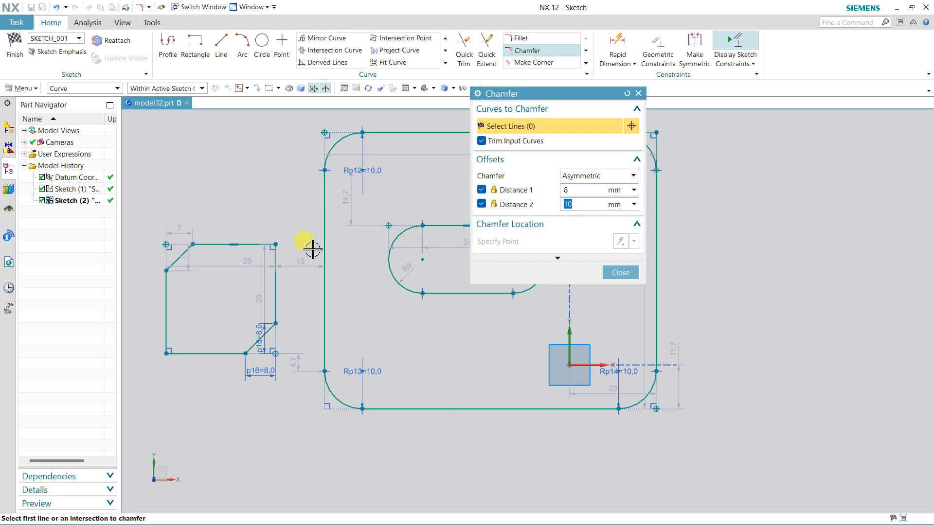
left_click(275, 244)
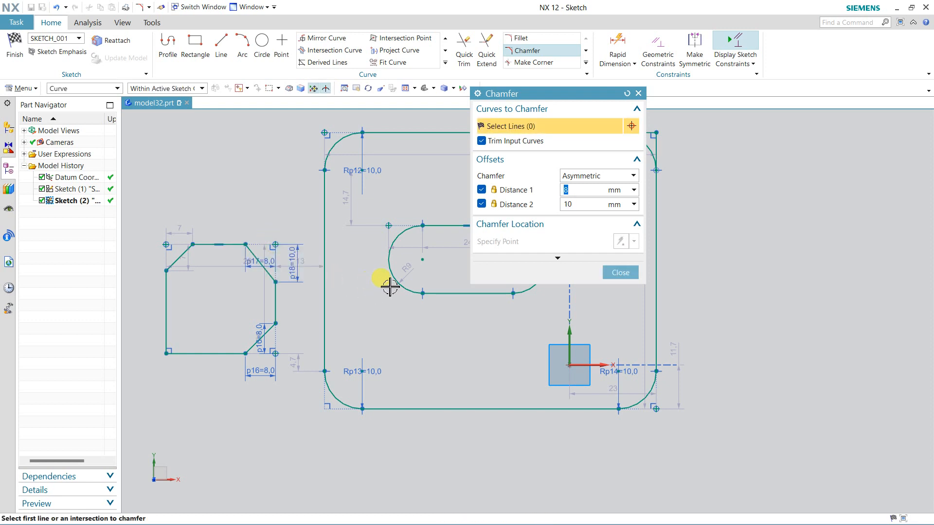
Chamfer the small square's lower left corner by Offset and Angle with a locked 8 mm distance and 30° angle, and leave the Chamfer command
left_click(602, 175)
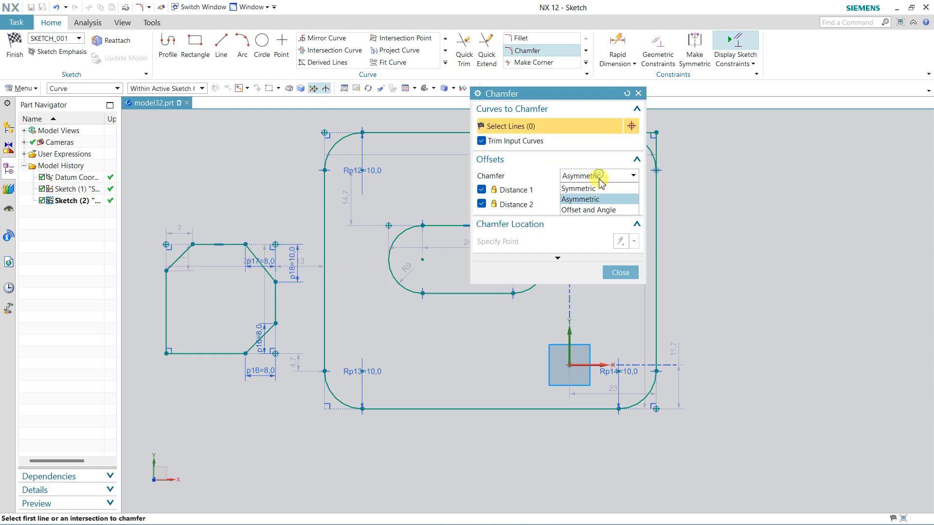
left_click(592, 210)
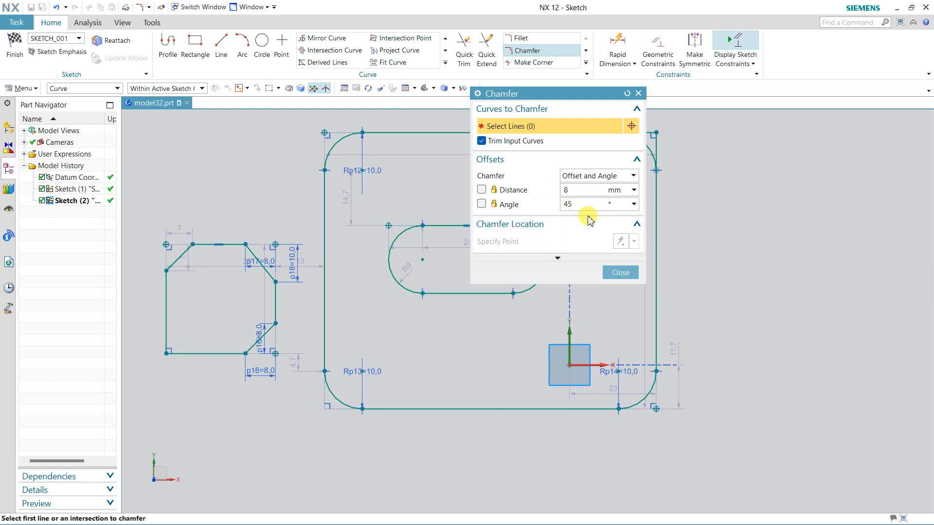
left_click(585, 177)
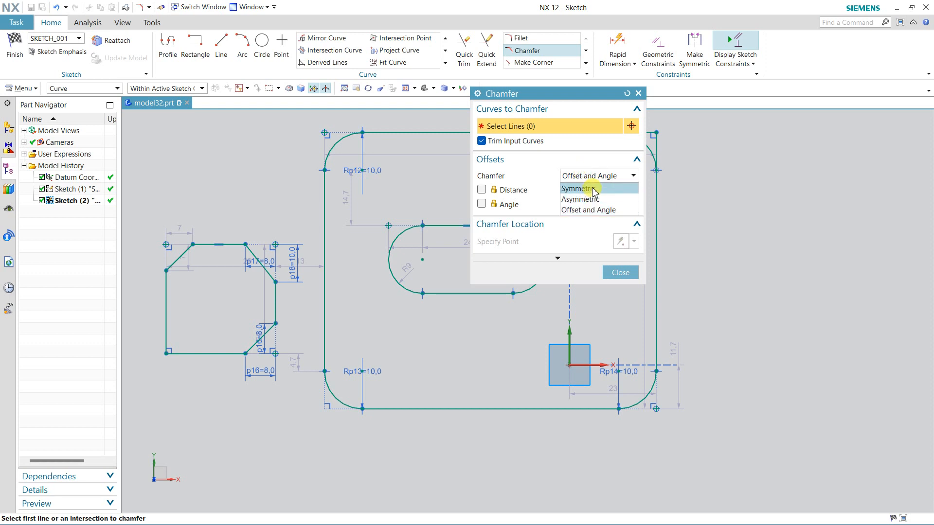
left_click(594, 212)
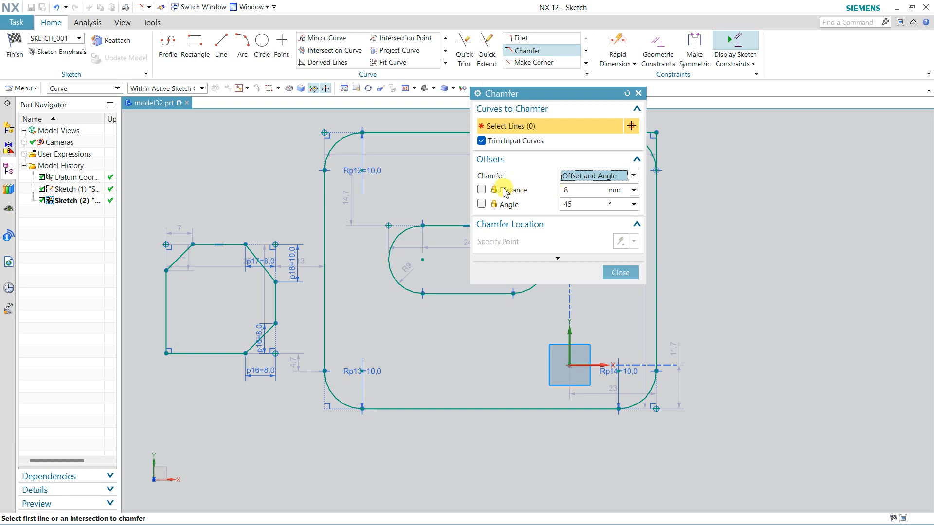
left_click(481, 190)
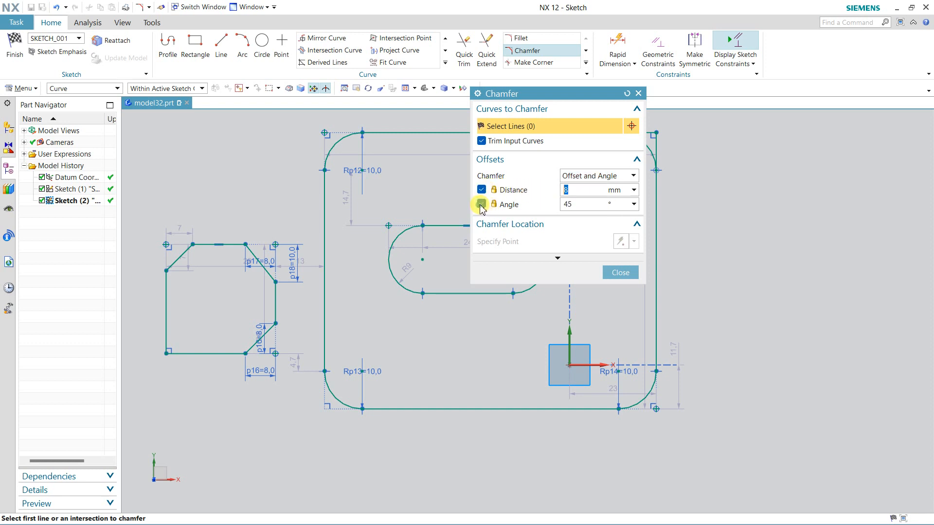
double_click(584, 205)
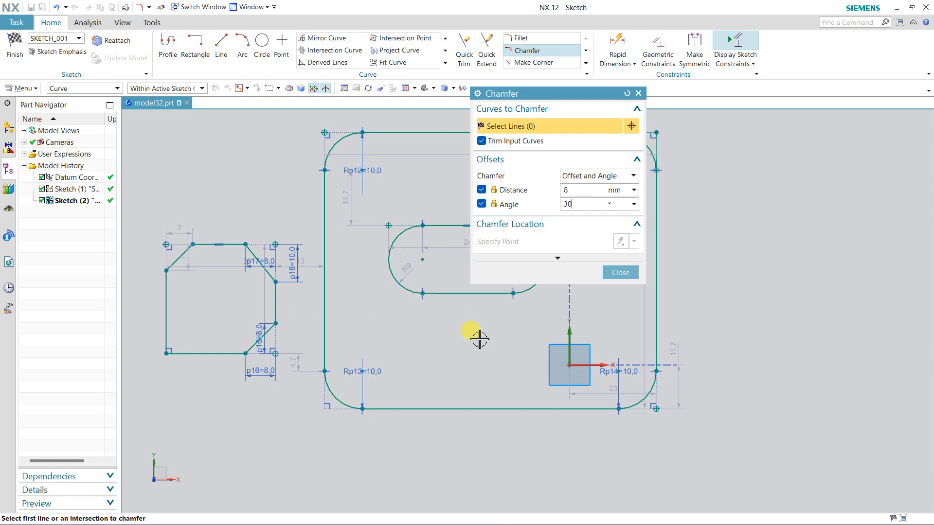
left_click(168, 332)
left_click(184, 353)
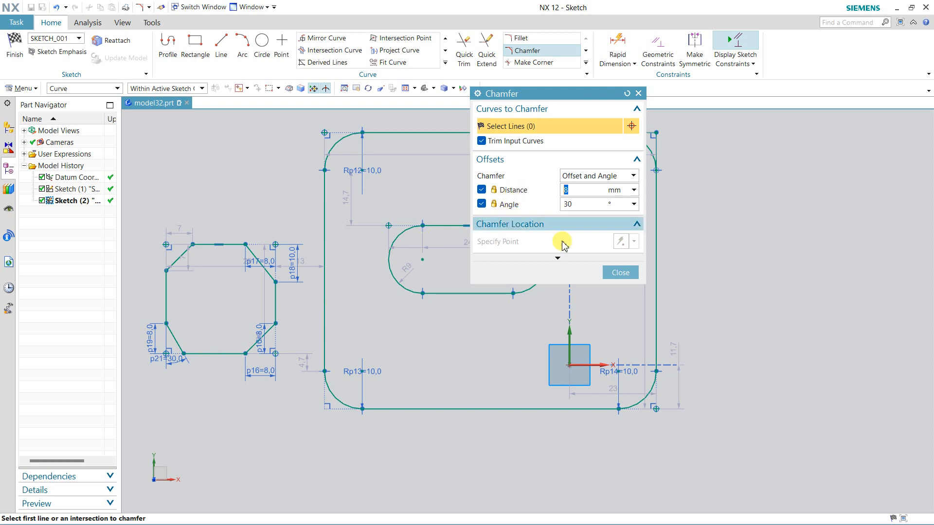
left_click(483, 142)
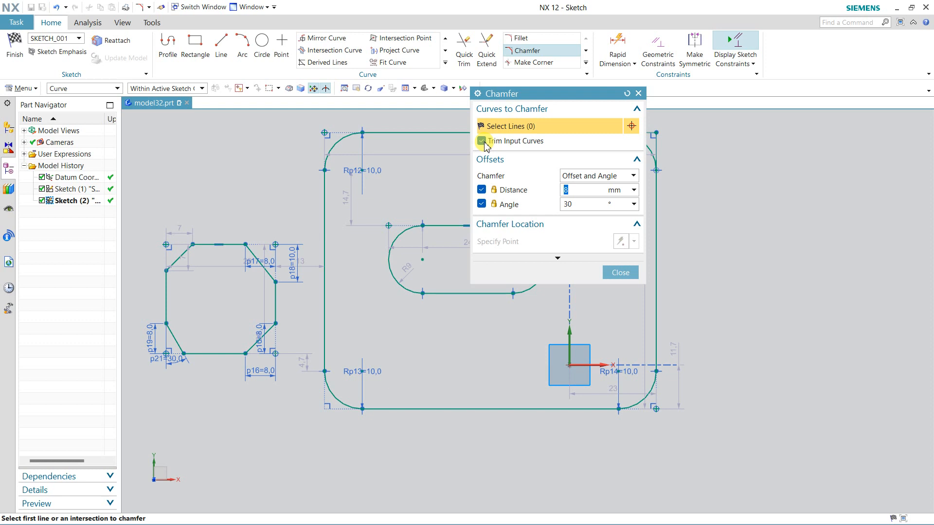
left_click(613, 272)
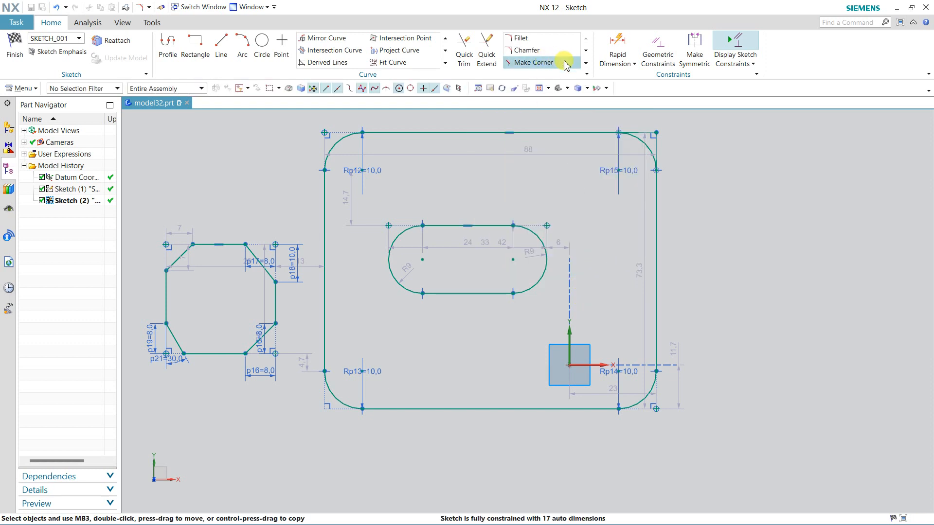
left_click(585, 50)
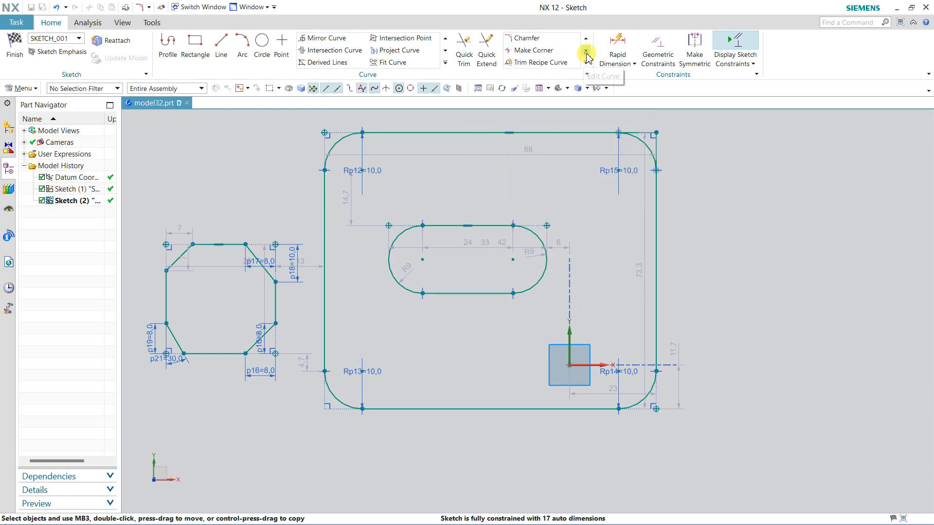
left_click(587, 51)
left_click(586, 51)
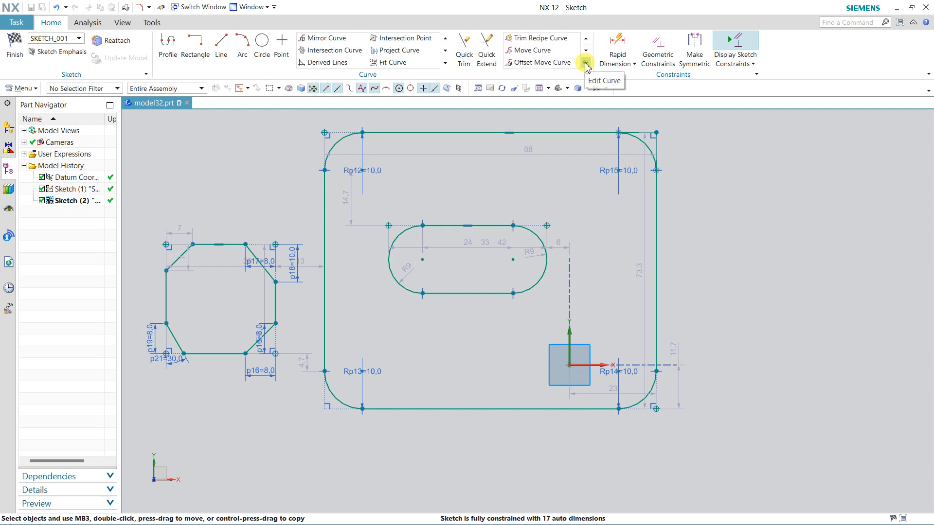
left_click(586, 64)
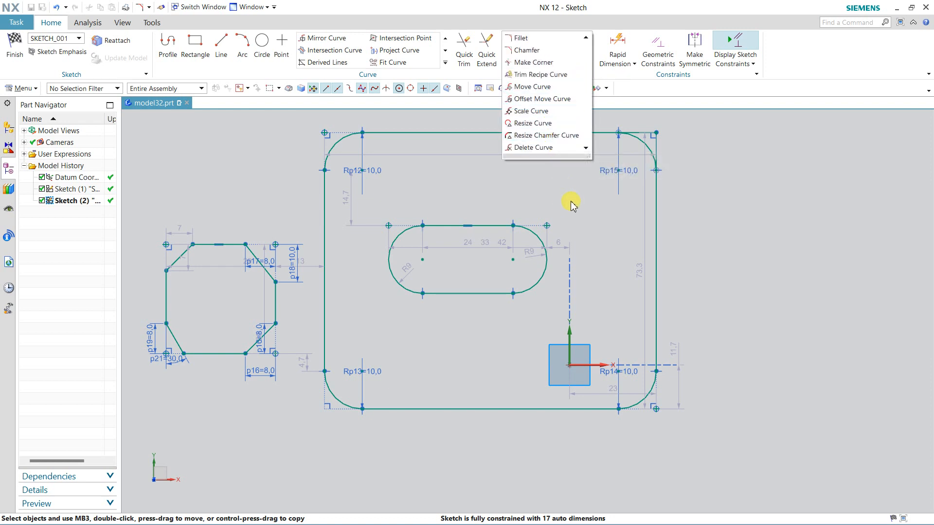
left_click_drag(565, 196, 389, 323)
right_click(452, 294)
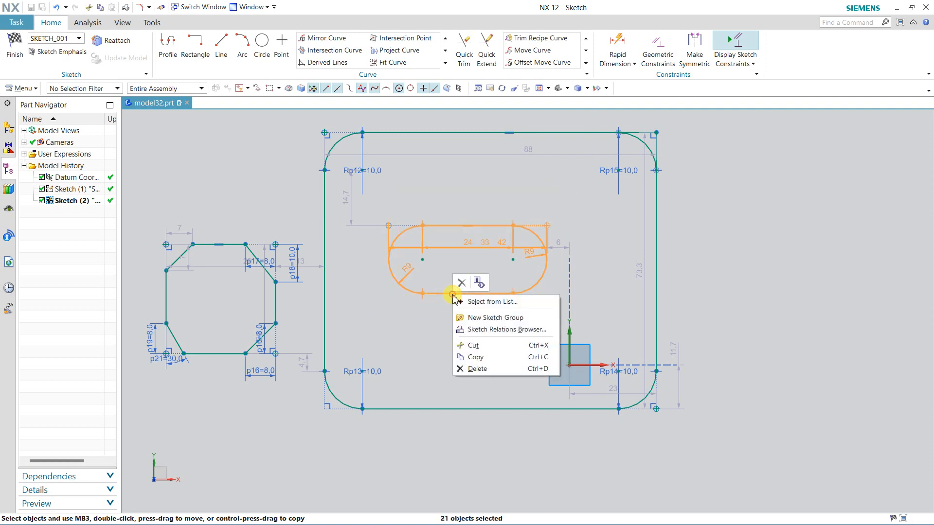
left_click(438, 295)
right_click_drag(438, 296, 451, 287)
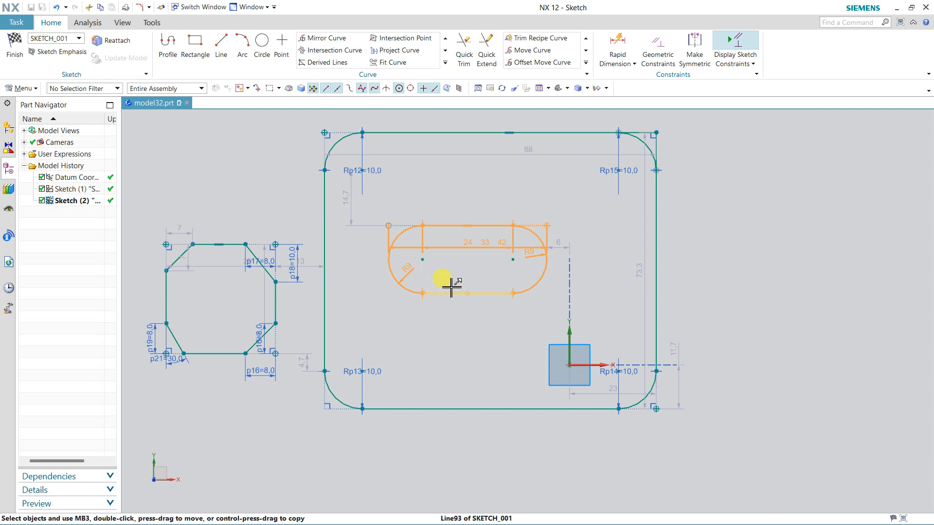
key("Escape")
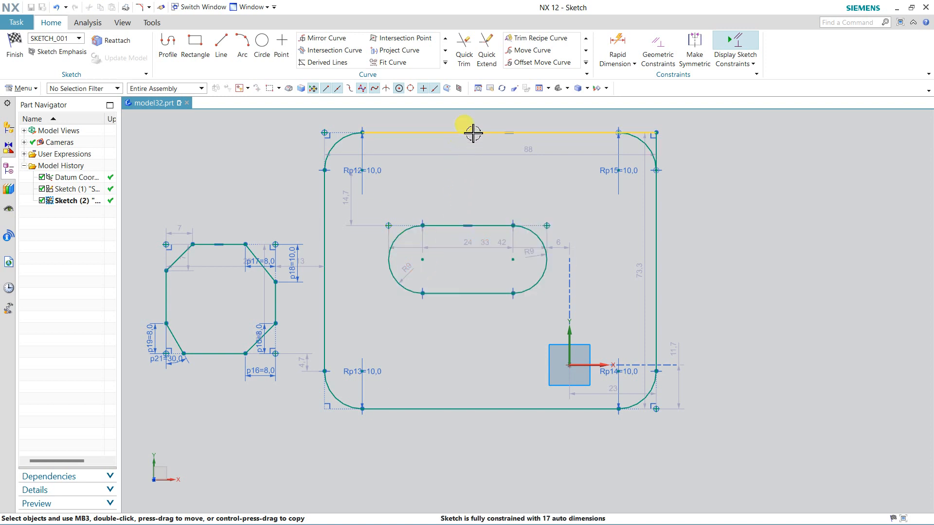
left_click(474, 132)
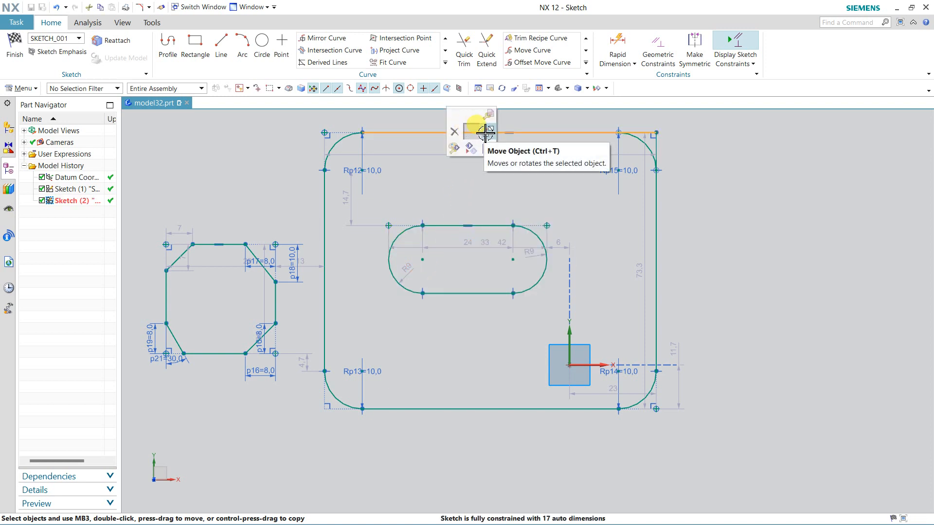
key("Escape")
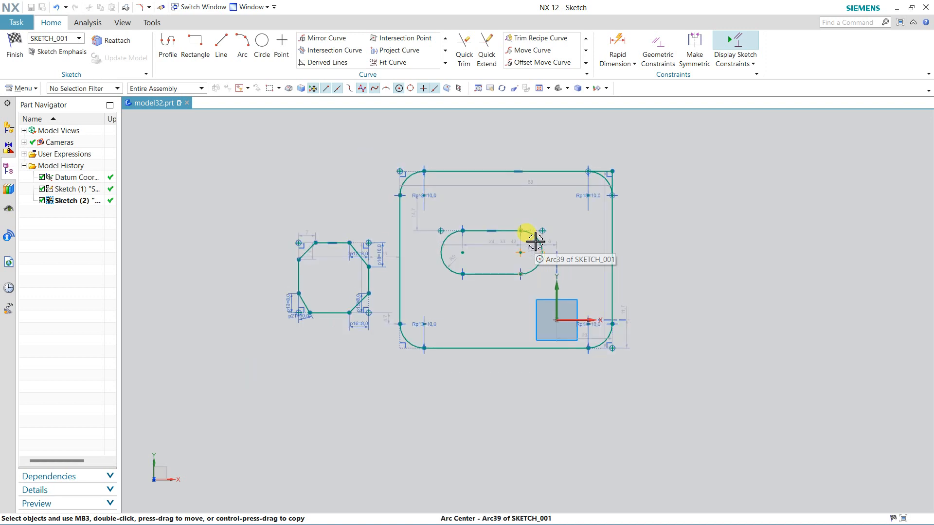
Delete all sketch curves and draw a closed triangle with sides of about 28, 31 and 24 mm, up and left of the origin
key("ctrl+a")
key("Delete")
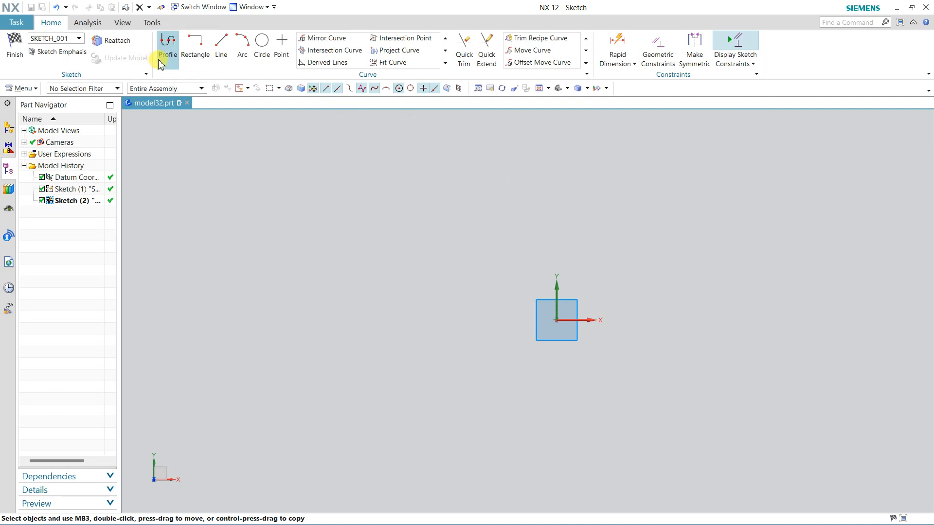
left_click(167, 49)
left_click(399, 217)
left_click(365, 273)
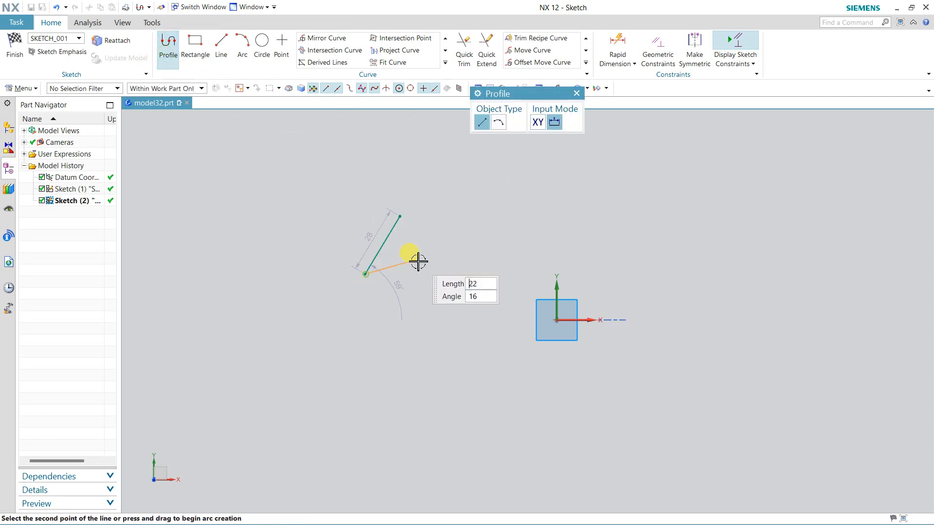
left_click(436, 261)
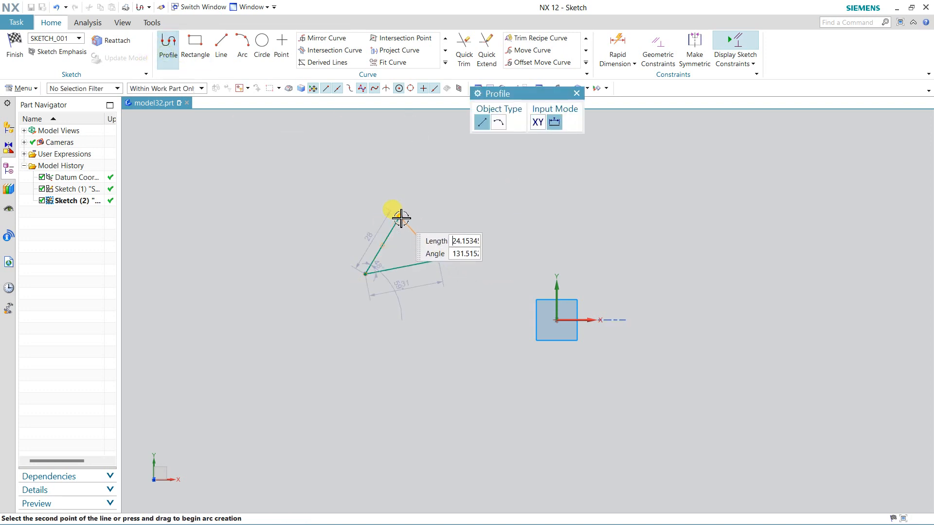
left_click(402, 215)
middle_click(444, 202)
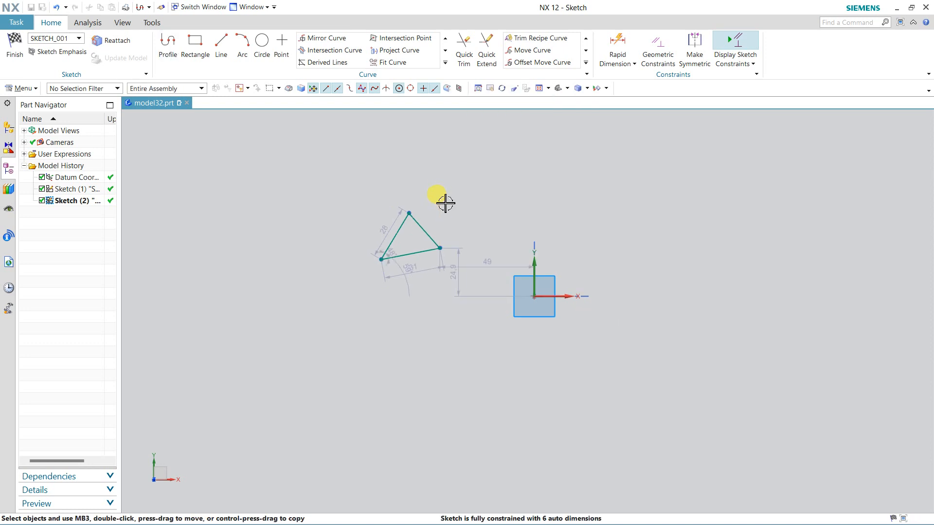
Start Move Curve on the triangle's three lines with Distance-Angle motion, about 37 mm along XC, pivoting on its lower left vertex
left_click_drag(450, 221, 354, 288)
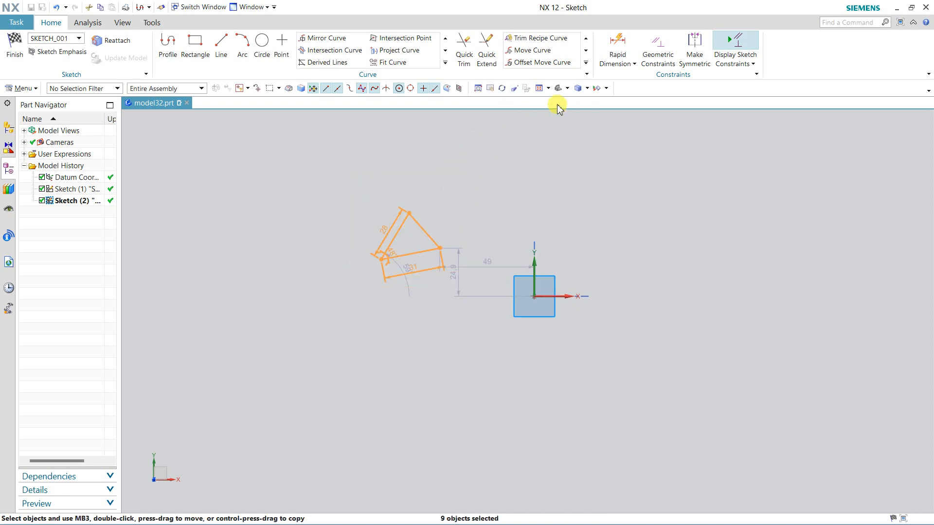
left_click(545, 52)
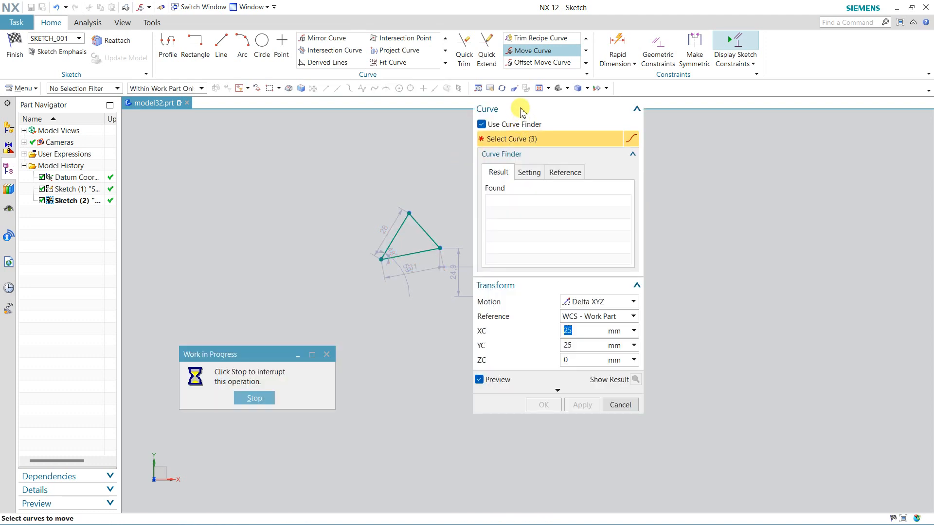
left_click_drag(531, 95, 205, 106)
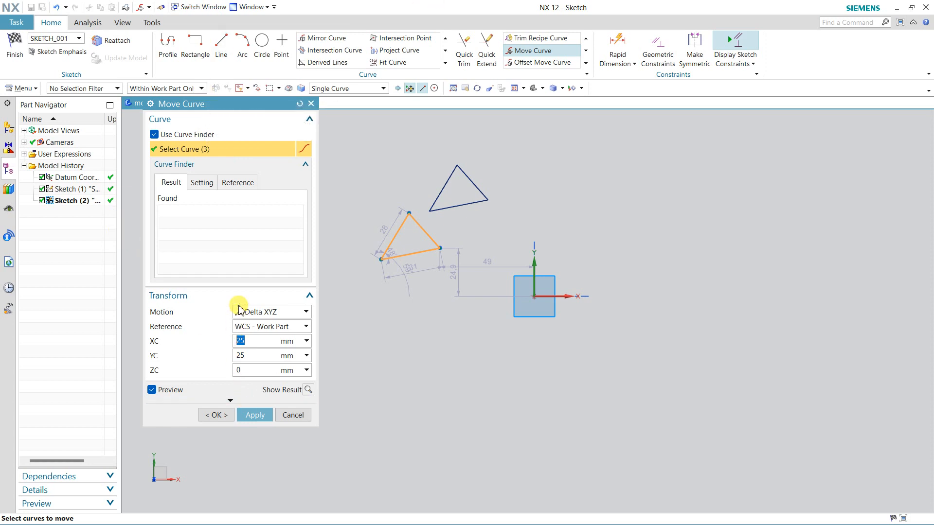
left_click(272, 314)
left_click(262, 325)
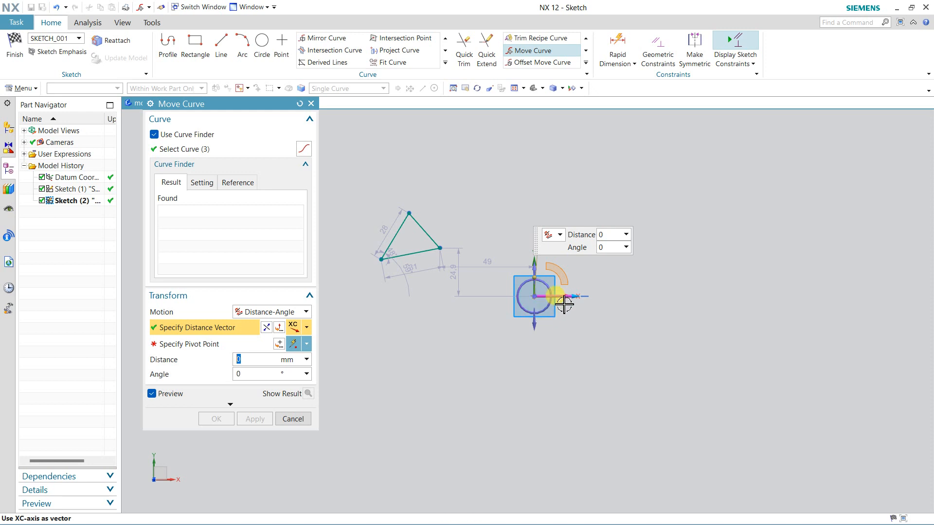
left_click_drag(581, 302, 607, 302)
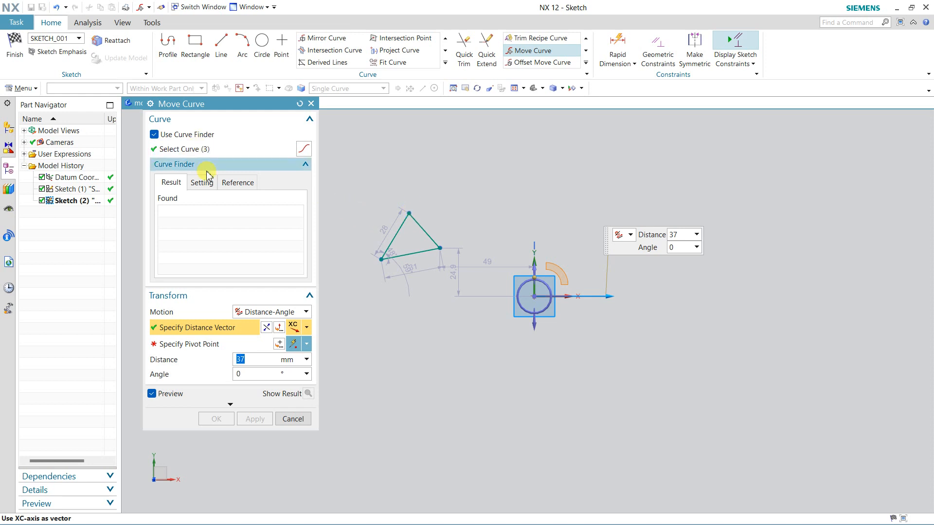
left_click(222, 344)
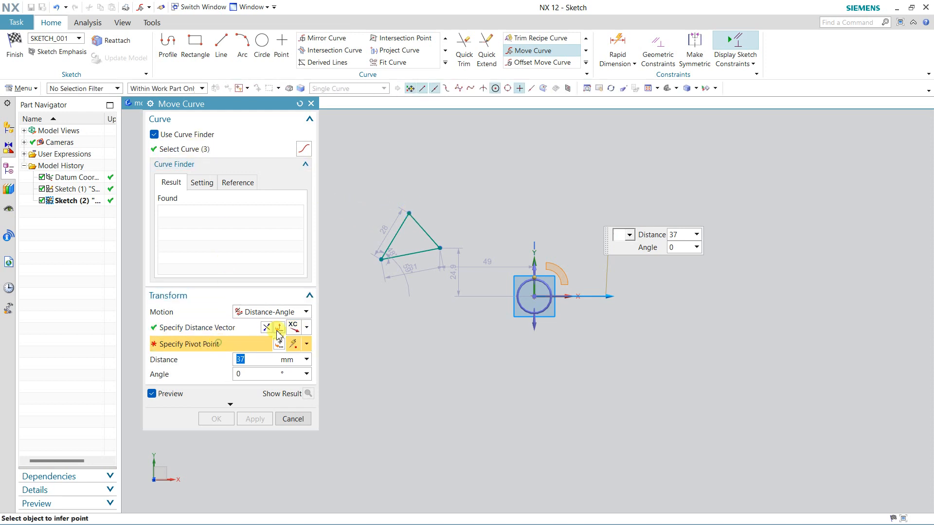
left_click(381, 259)
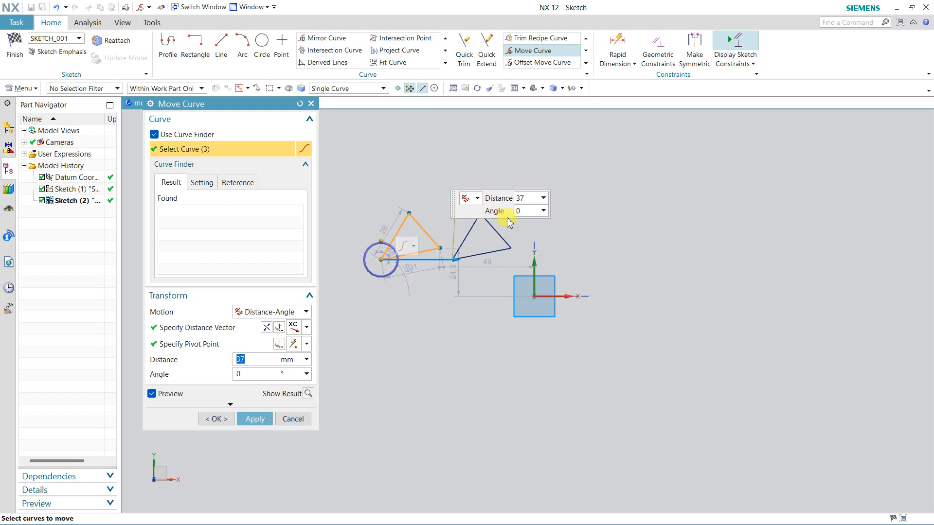
Set the triangle's move to about 41 mm with a -10° angle, preview the result and look over the command's settings
left_click(462, 261)
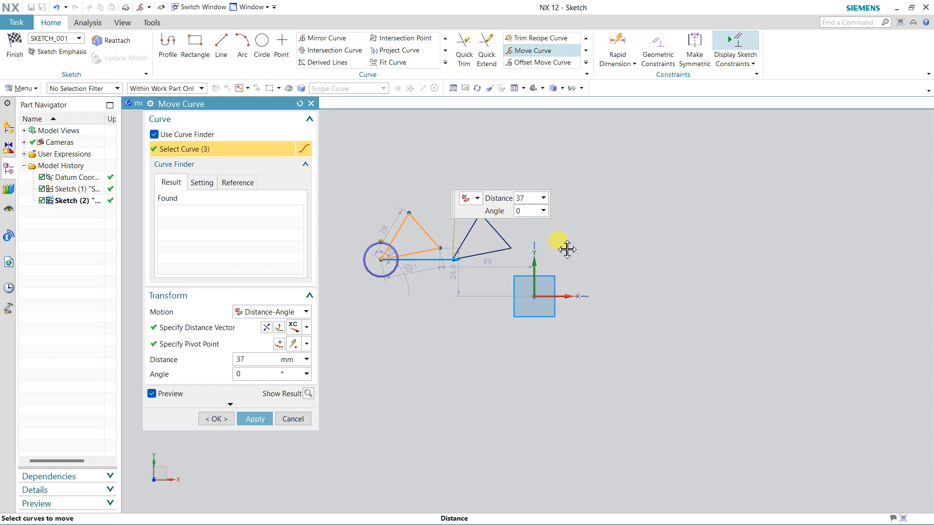
left_click_drag(568, 247, 466, 266)
left_click(250, 360)
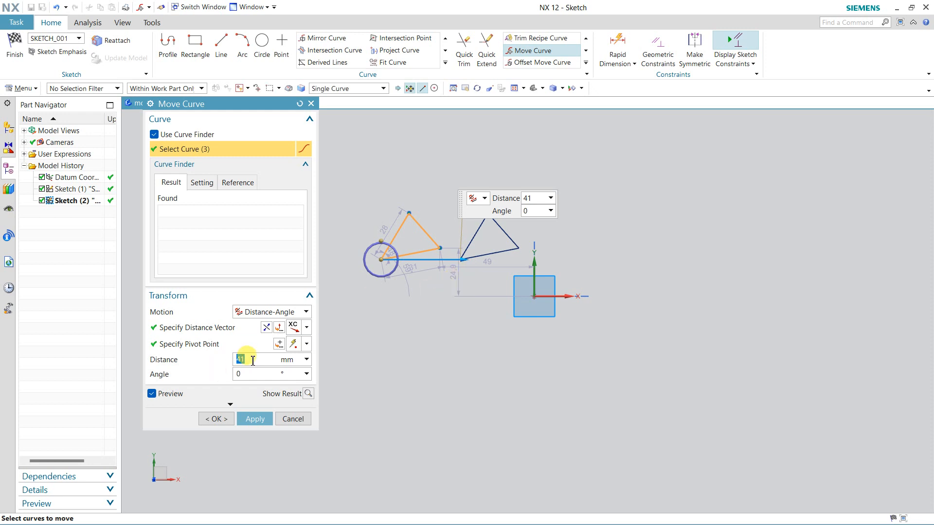
left_click(251, 374)
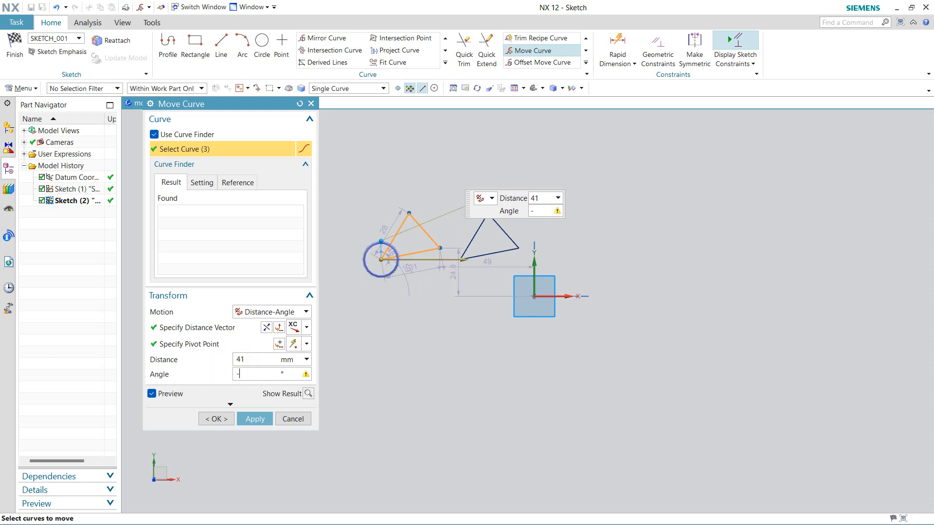
key("Return")
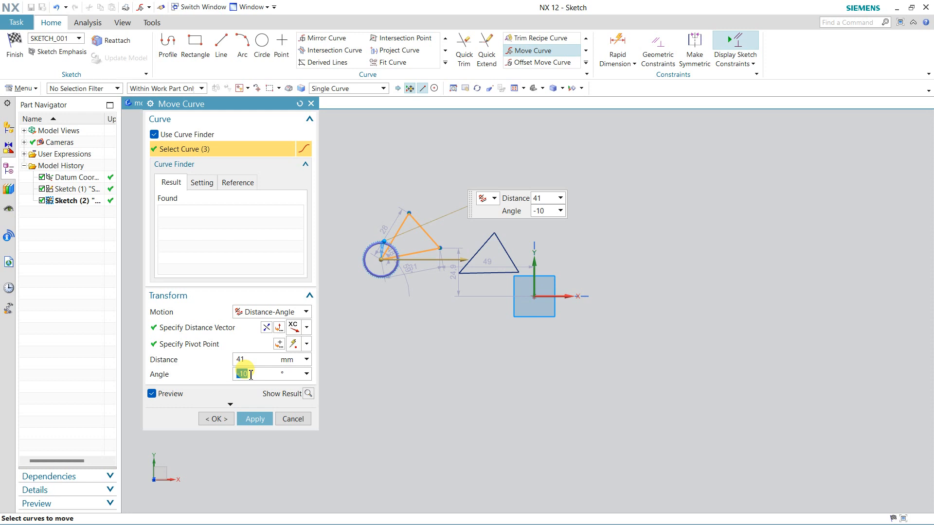
left_click(308, 393)
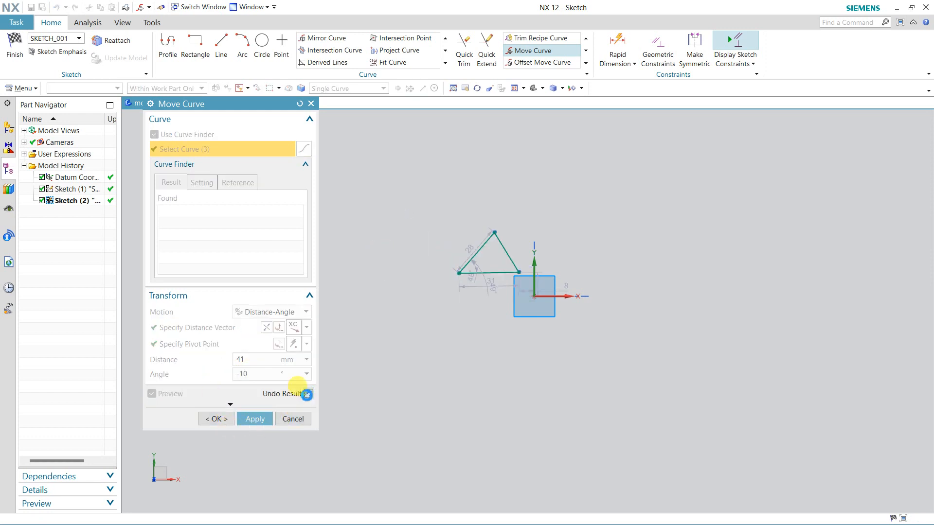
left_click(307, 394)
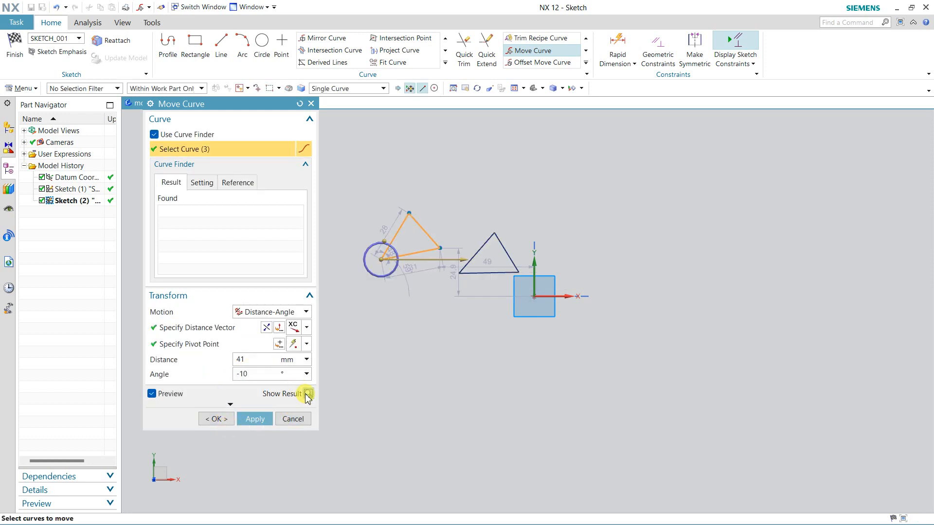
left_click(230, 404)
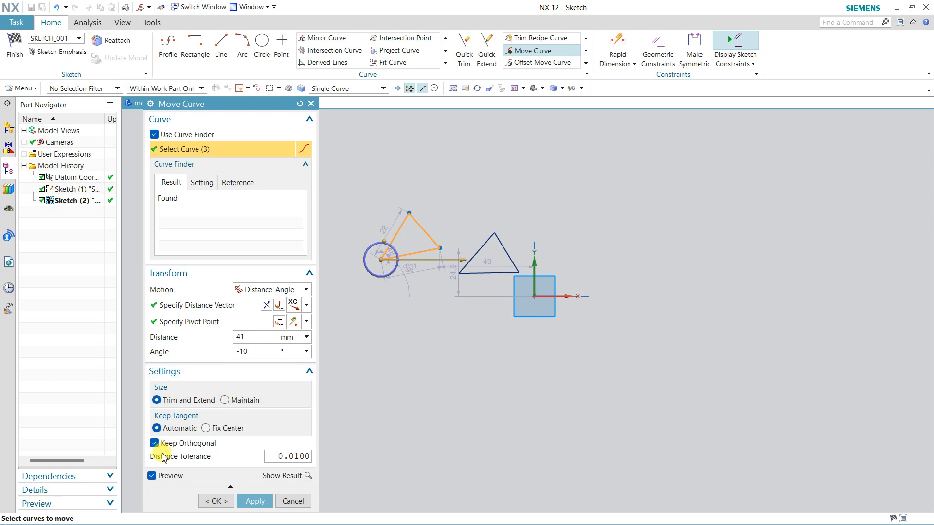
left_click(233, 372)
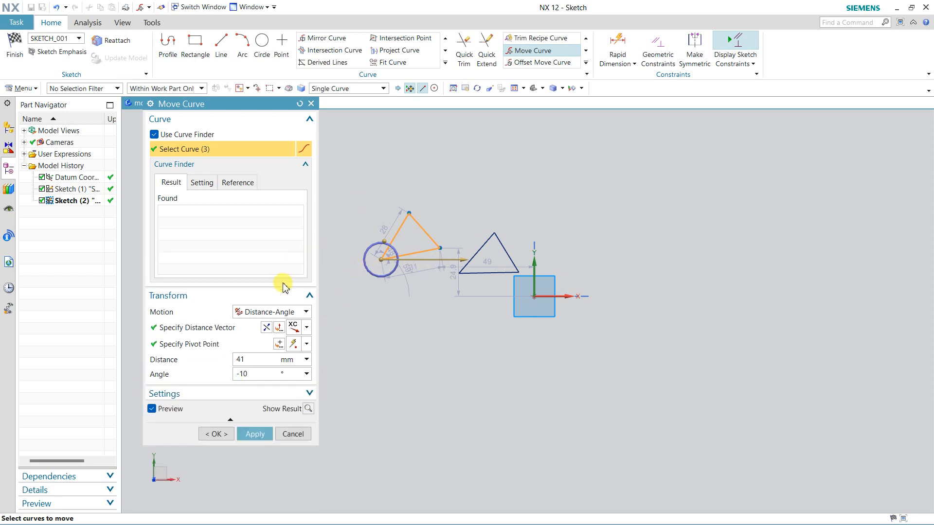
Switch the motion to Distance and shift the triangle preview about 37 mm along the X direction
left_click(271, 314)
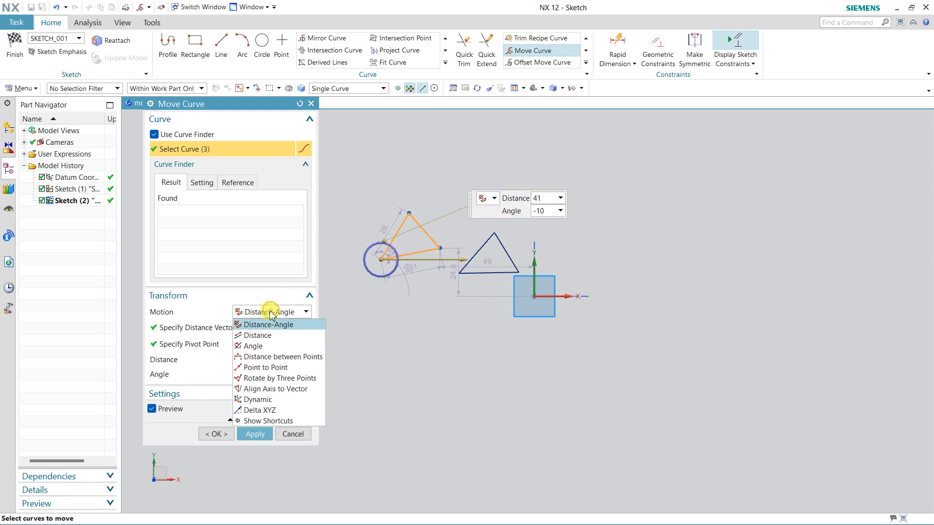
left_click(257, 335)
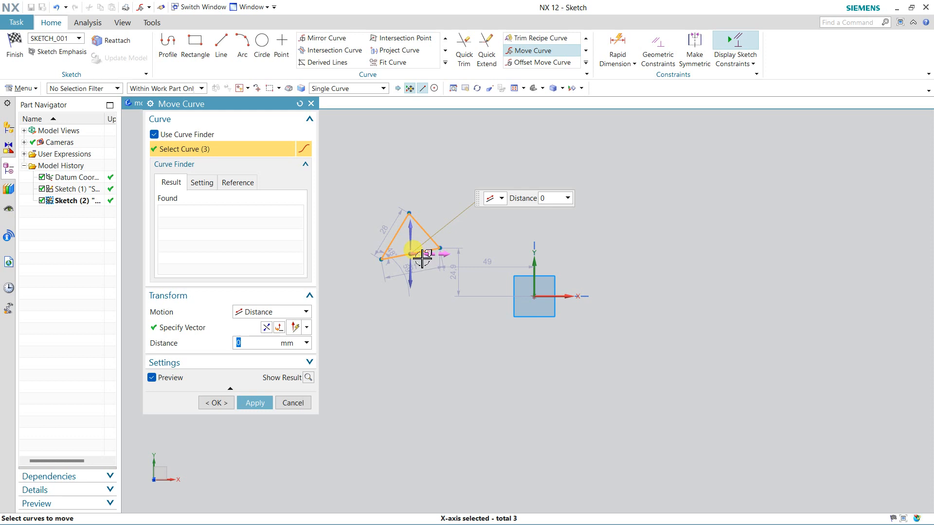
left_click_drag(416, 254, 496, 260)
double_click(263, 345)
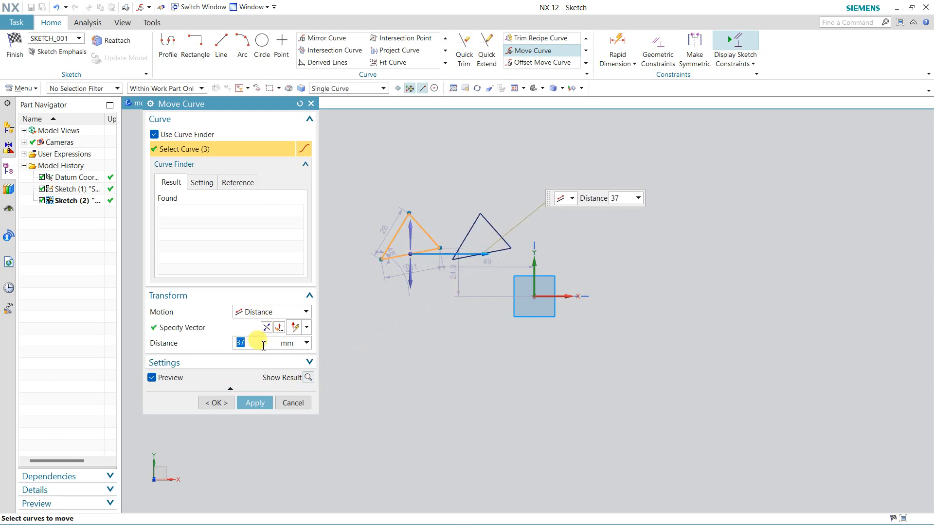
Switch the motion to Angle, rotate the triangle preview about 39° and relocate the axis point near the triangle's right vertex
left_click(250, 312)
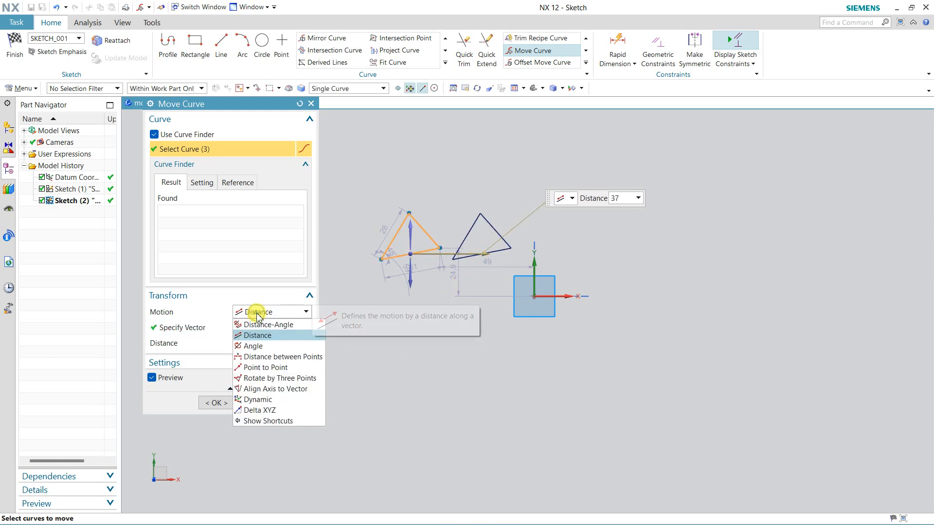
left_click(253, 346)
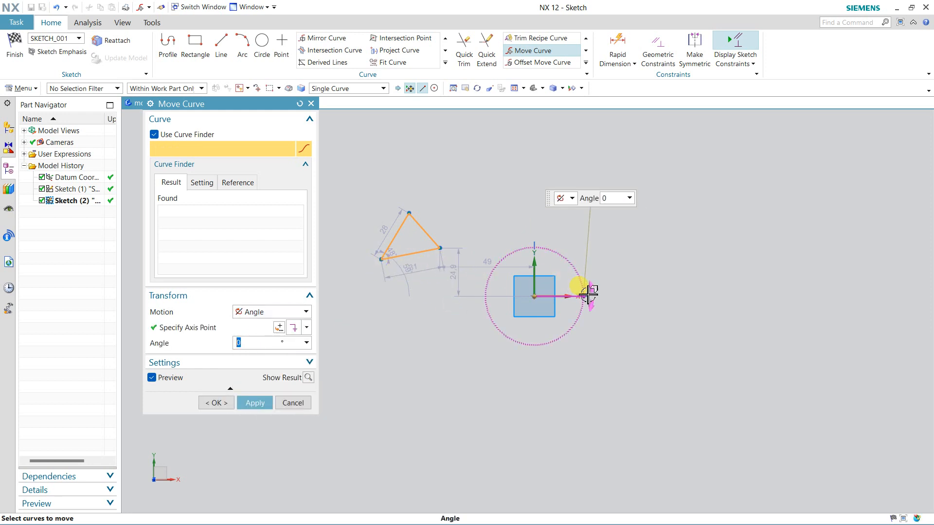
left_click_drag(584, 290, 572, 266)
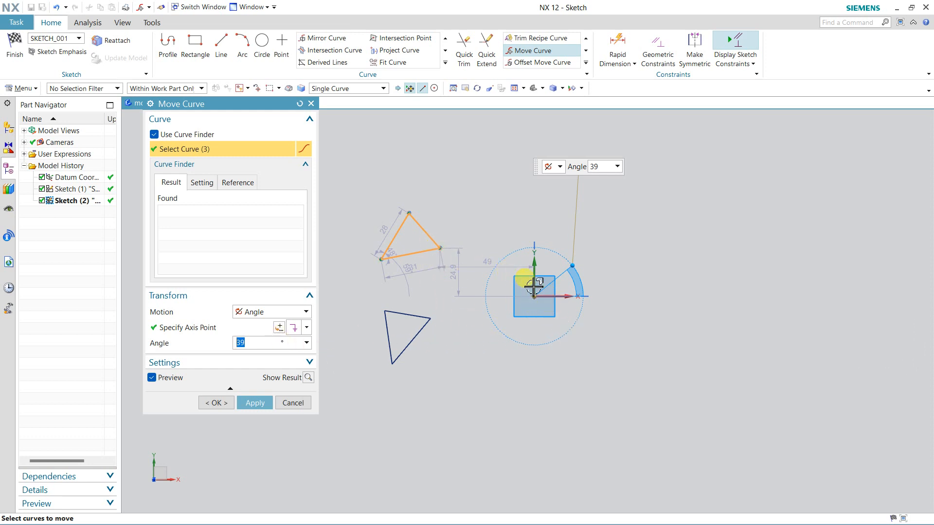
left_click_drag(536, 297, 439, 245)
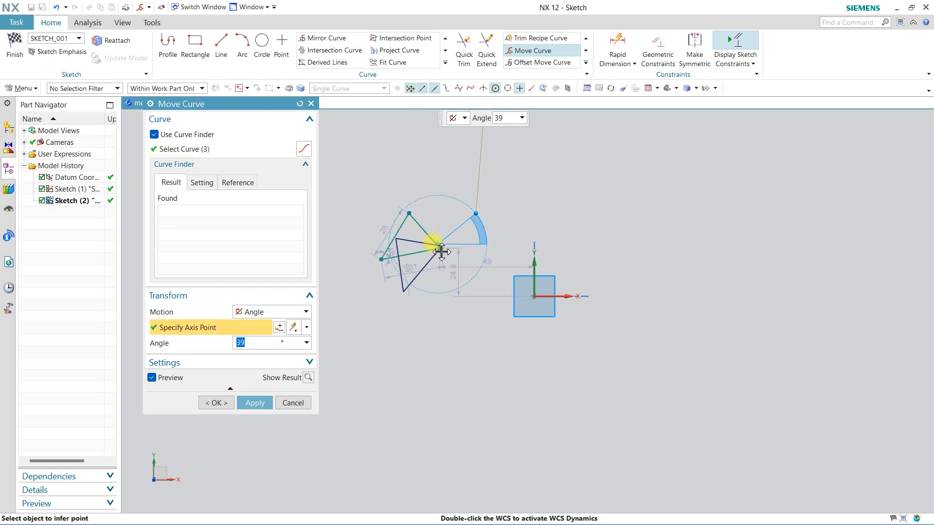
Respecify the axis point at the triangle's top vertex with an inferred point and rotate the preview to about 139°
left_click(232, 327)
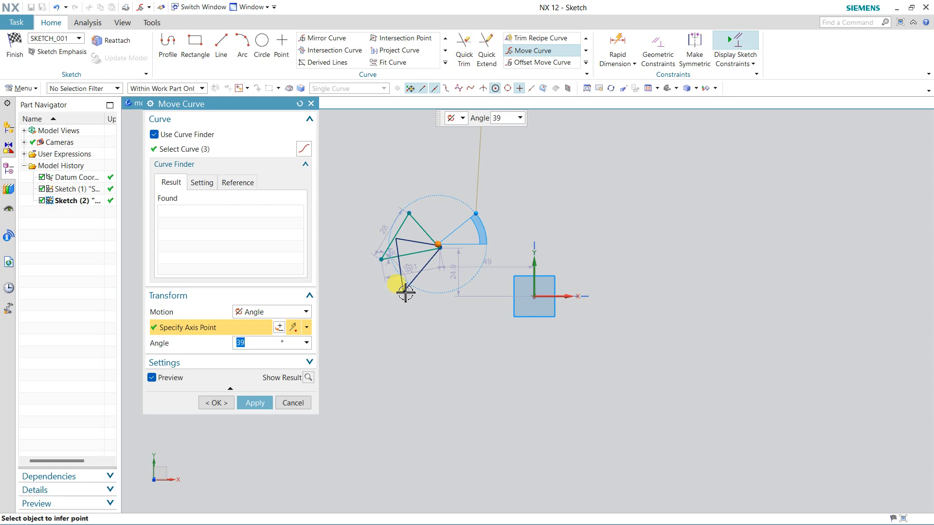
left_click(306, 328)
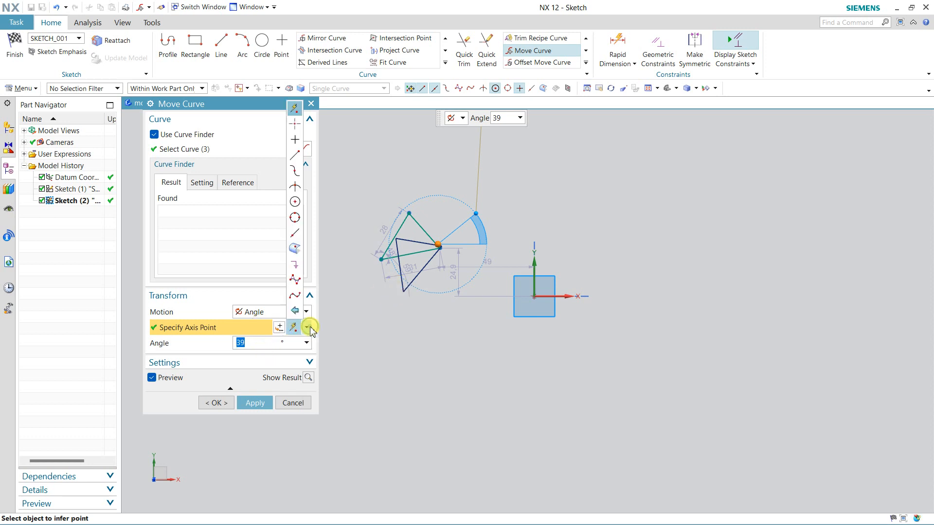
left_click(294, 113)
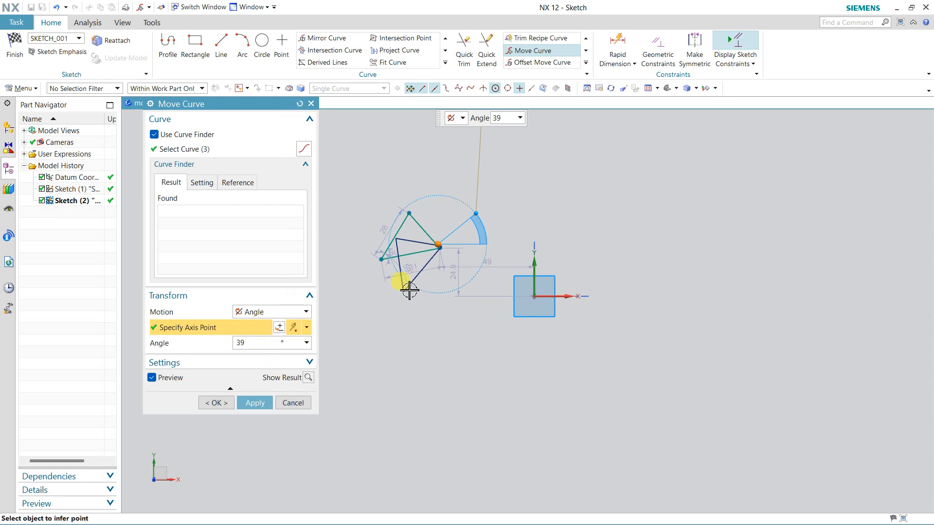
left_click(411, 213)
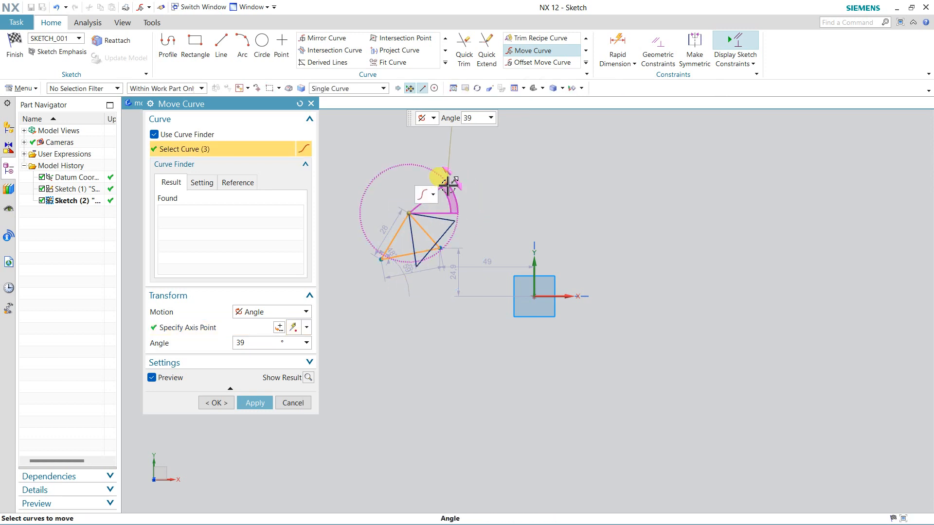
left_click_drag(444, 194, 375, 179)
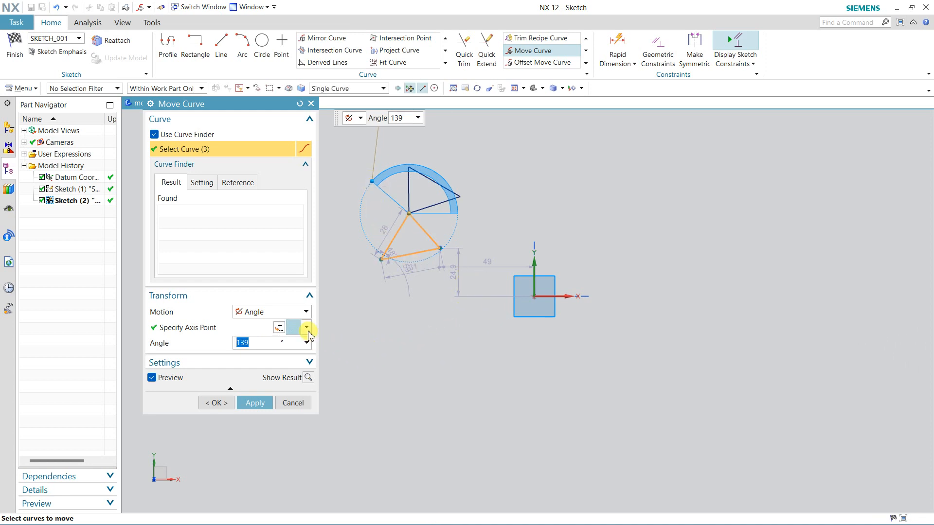
Move the triangle preview by Distance between Points, about 35 mm along X, using its lower left vertex as origin and measurement point
left_click(288, 313)
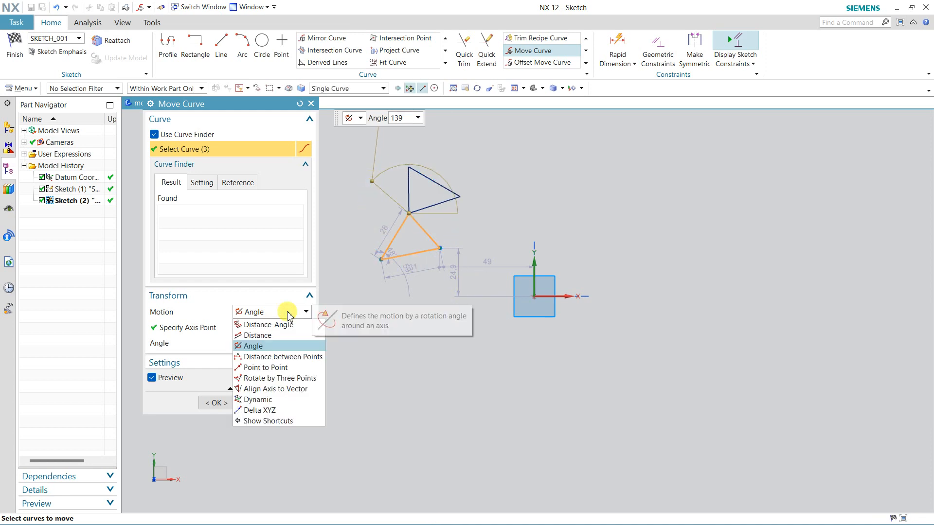
left_click(281, 356)
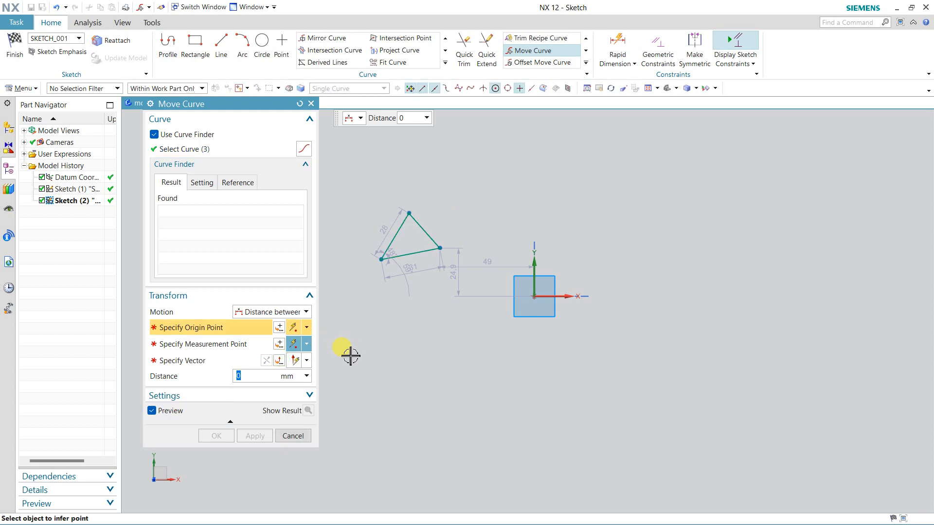
left_click(381, 260)
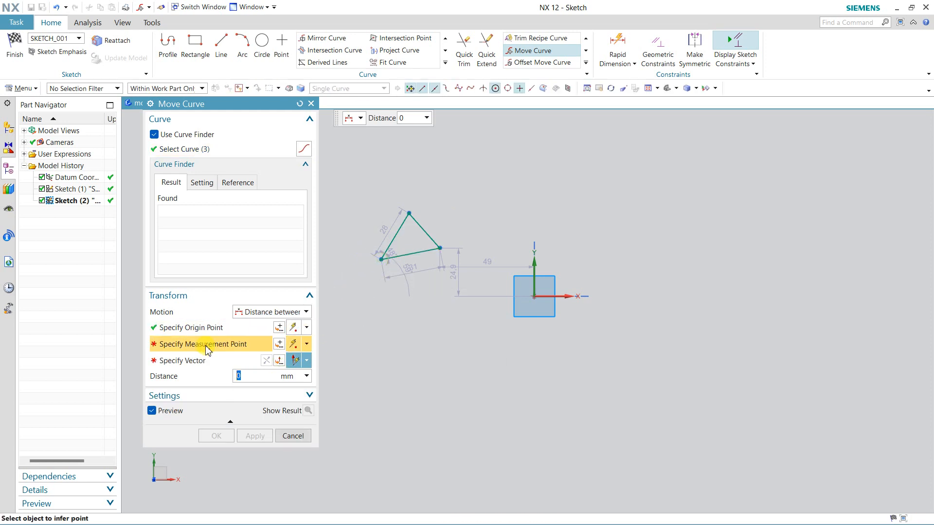
left_click(380, 257)
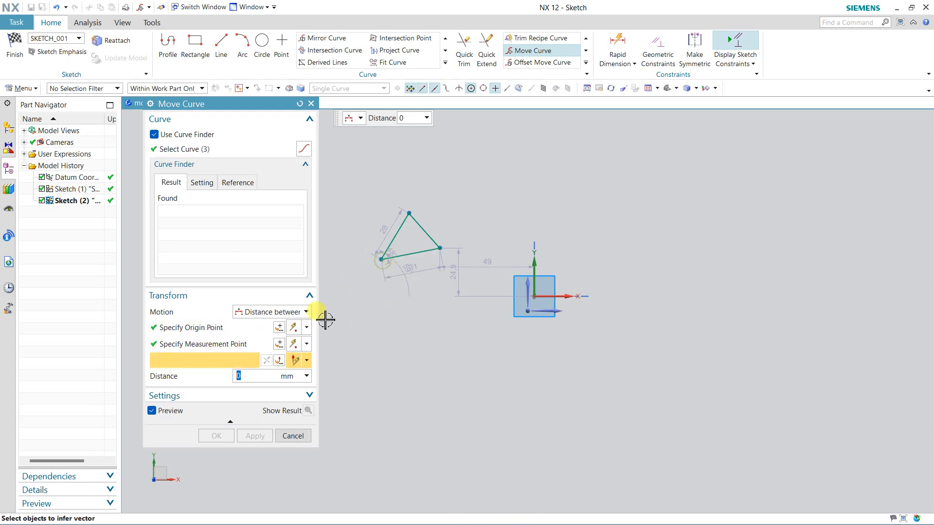
left_click(558, 309)
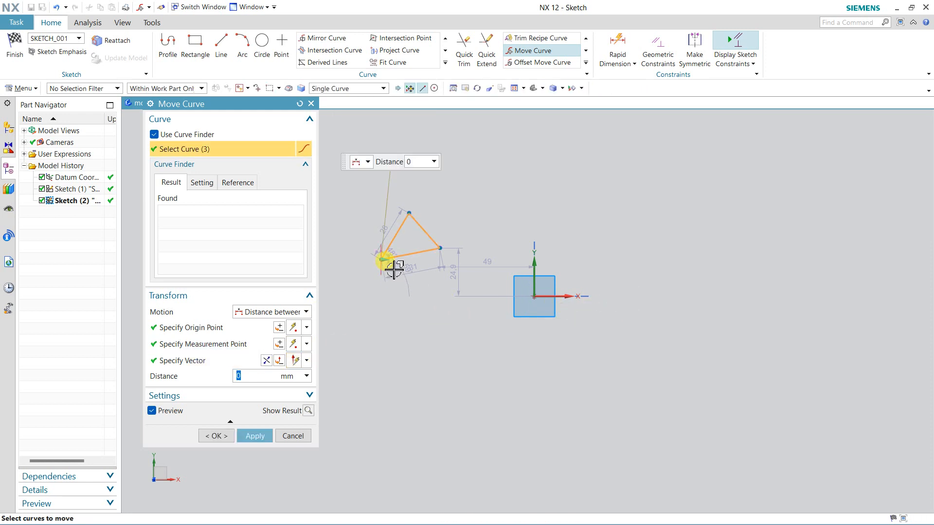
left_click_drag(412, 259, 444, 254)
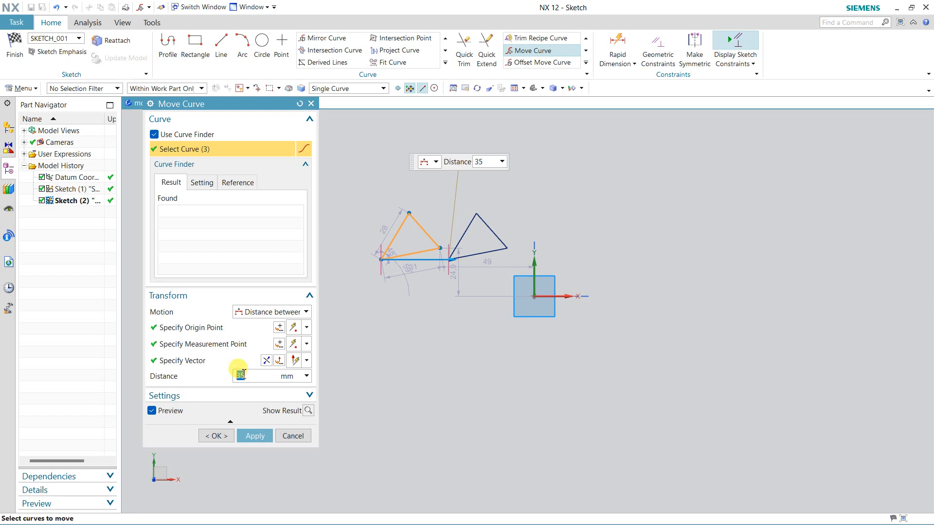
Switch the motion to Point to Point and move the triangle preview from its lower left vertex to the sketch origin
left_click(255, 312)
left_click(253, 369)
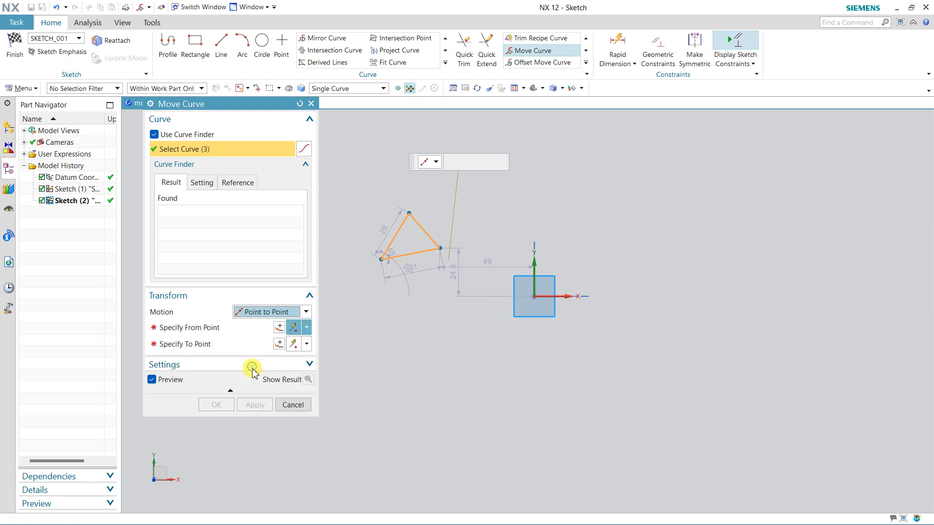
left_click(381, 257)
left_click(534, 297)
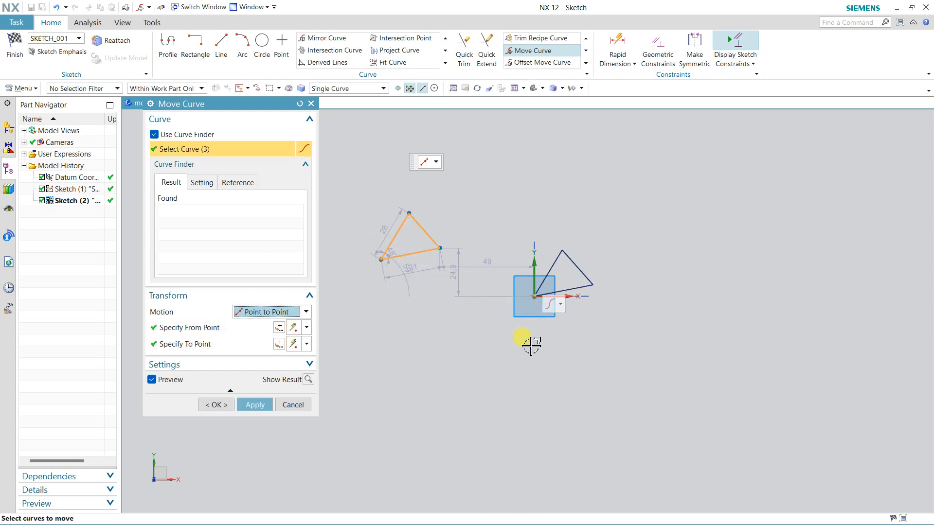
Preview a Rotate by Three Points motion about the triangle's lower left vertex, from its right vertex to its top vertex
left_click(306, 312)
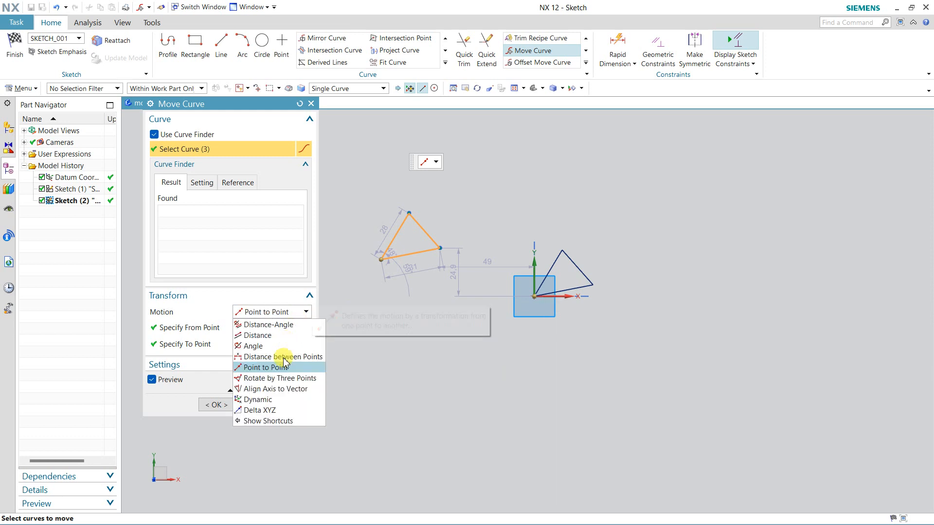
left_click(282, 379)
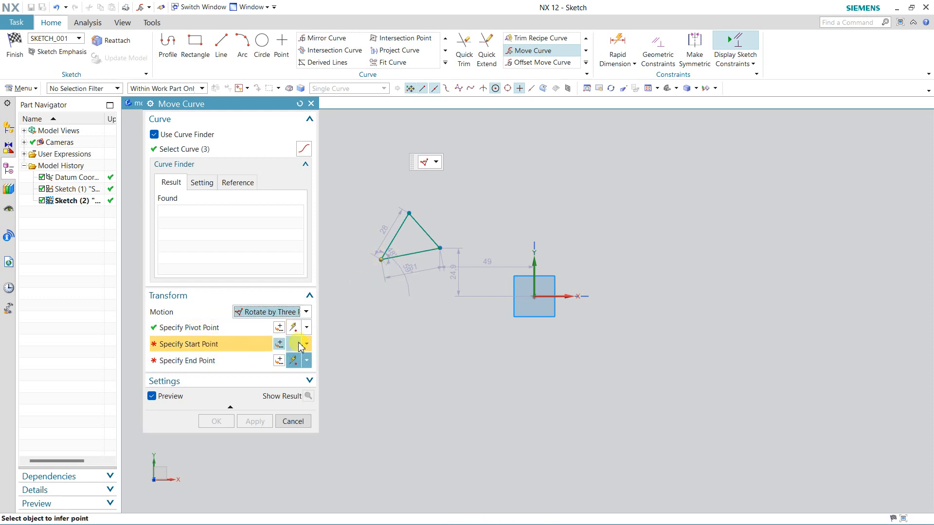
left_click(441, 252)
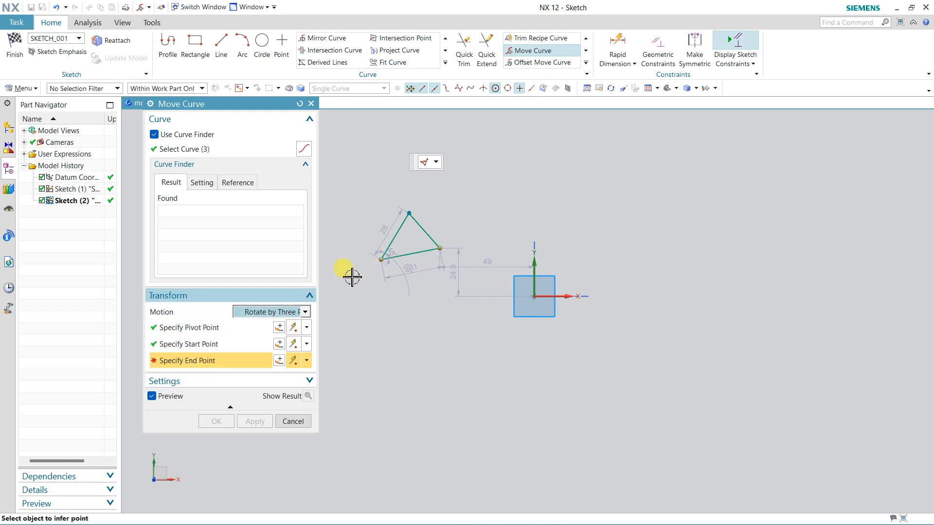
left_click(409, 215)
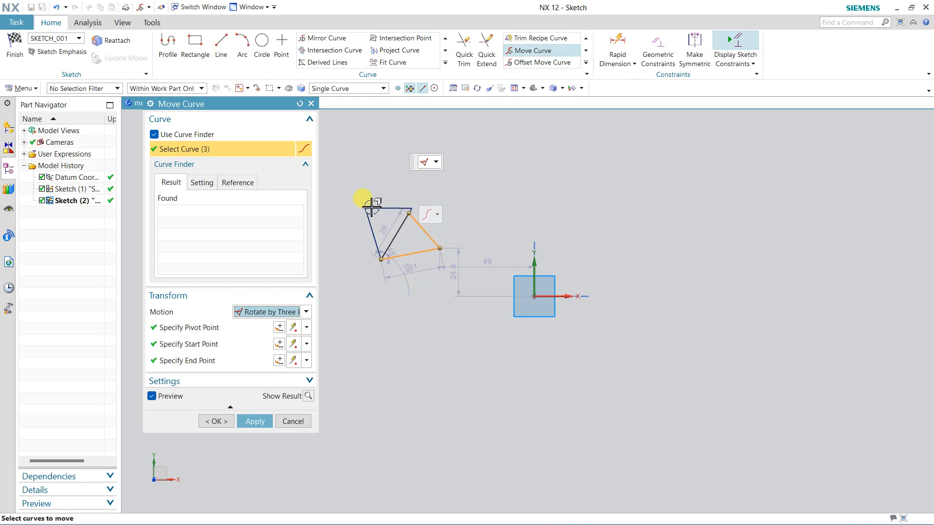
Switch the motion to Dynamic, place the triangle preview's handle origin at the lower left vertex, rotate it and translate it along XC and YC
left_click(307, 313)
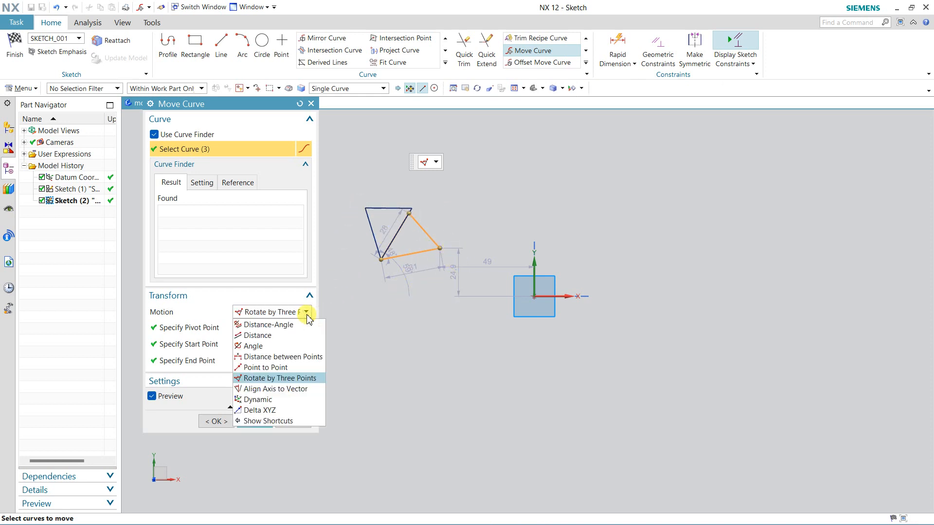
left_click(272, 402)
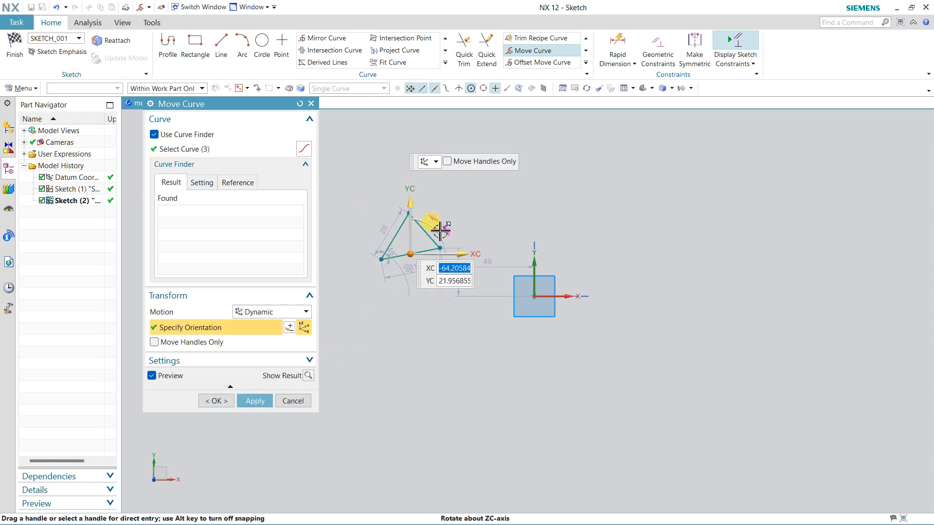
left_click(381, 259)
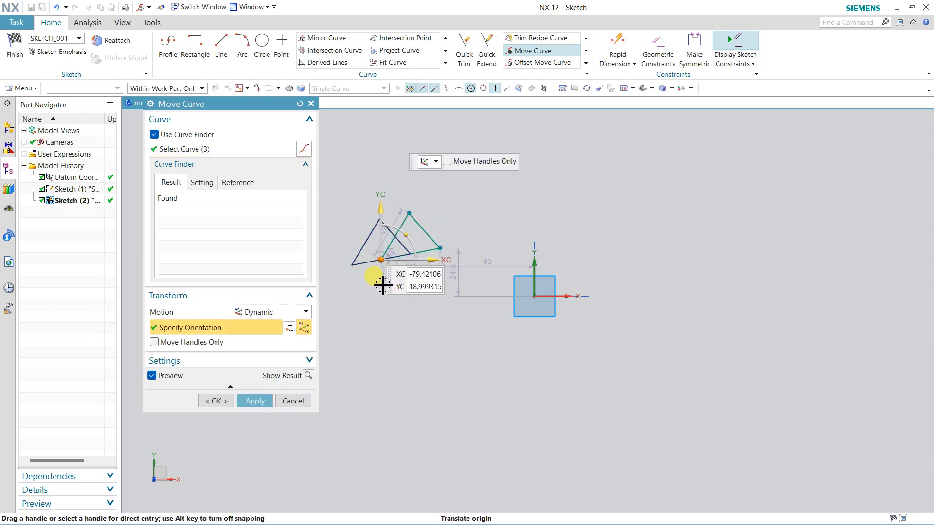
left_click_drag(408, 242, 455, 188)
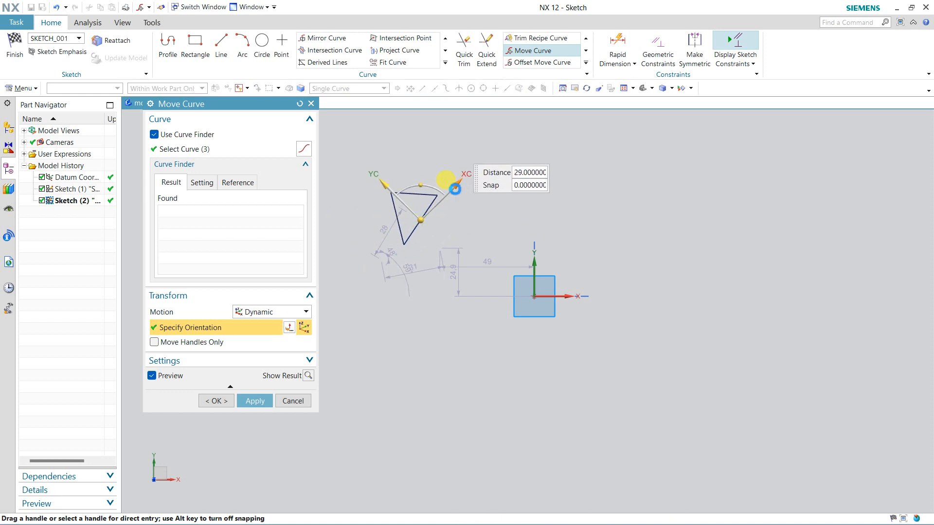
left_click_drag(385, 185, 366, 166)
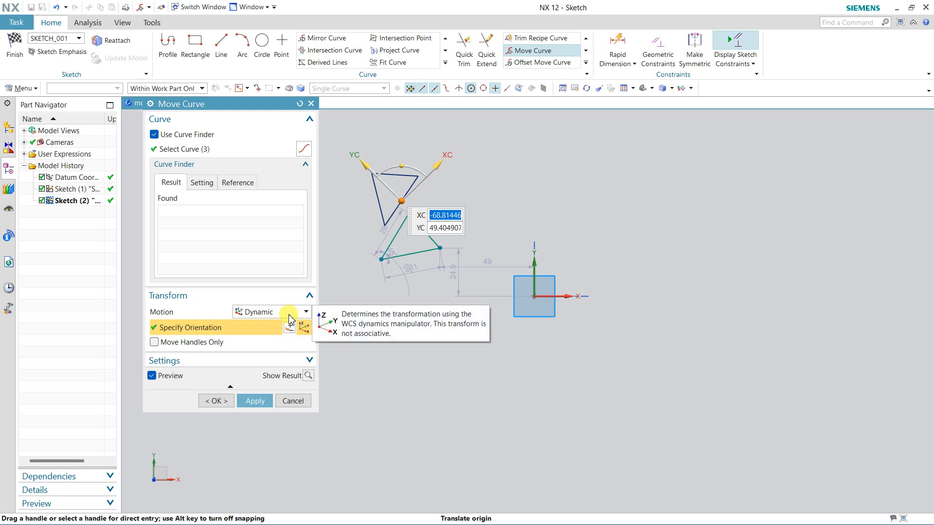
Move only the dynamic handles onto the original triangle's lower left vertex, rotate them, and turn Move Handles Only back off
left_click(210, 344)
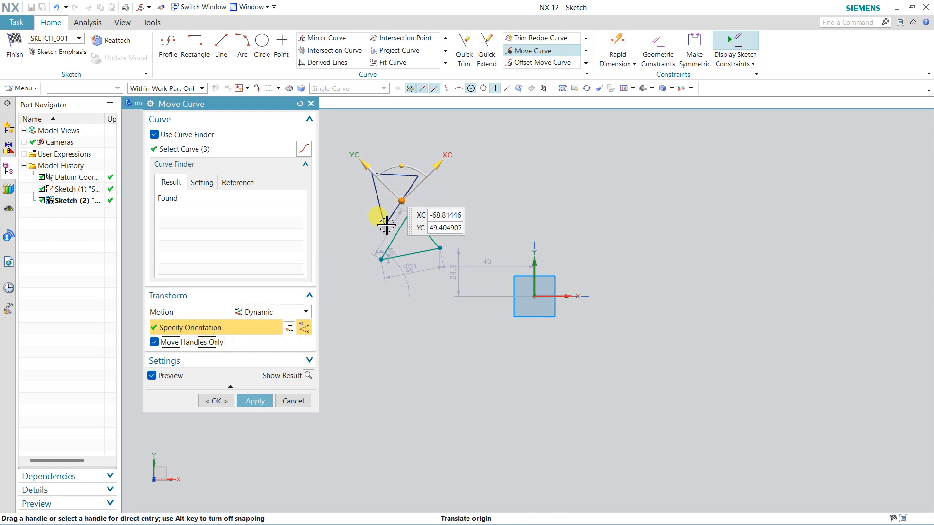
left_click(381, 259)
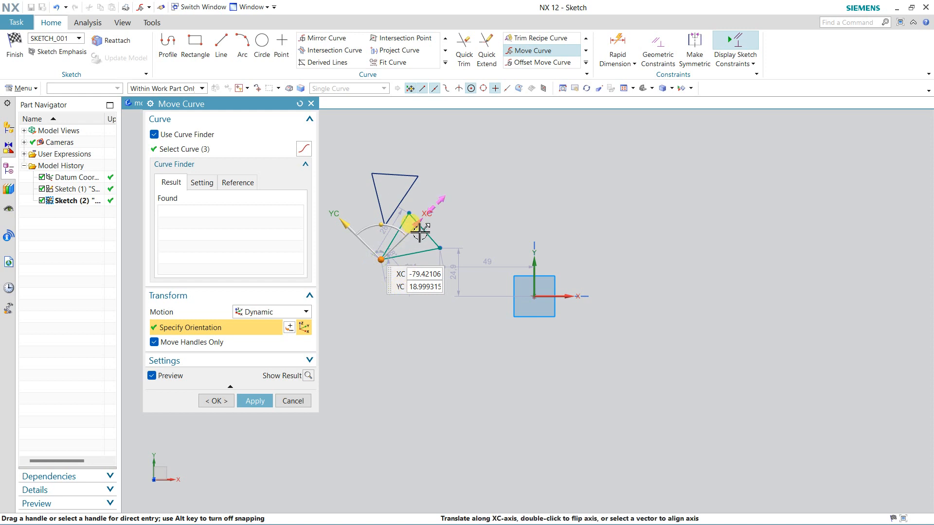
left_click_drag(382, 226, 412, 234)
left_click(208, 342)
Move the triangle by Delta XYZ with XC 25 mm and YC 0 mm, and accept the move
left_click(277, 312)
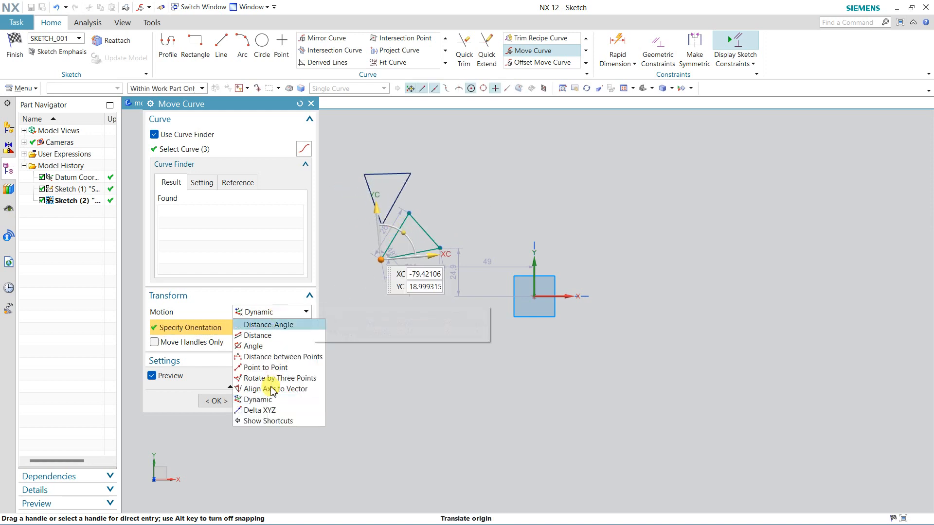
left_click(270, 411)
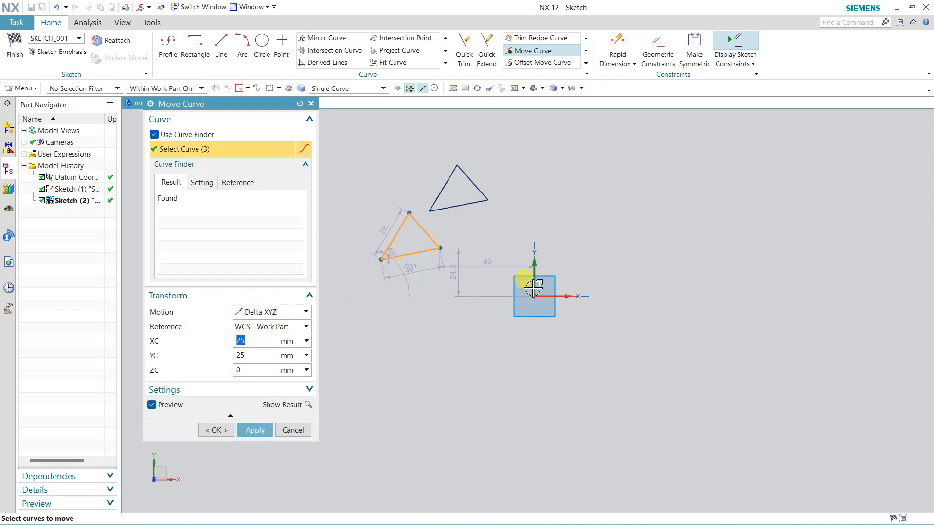
left_click(254, 342)
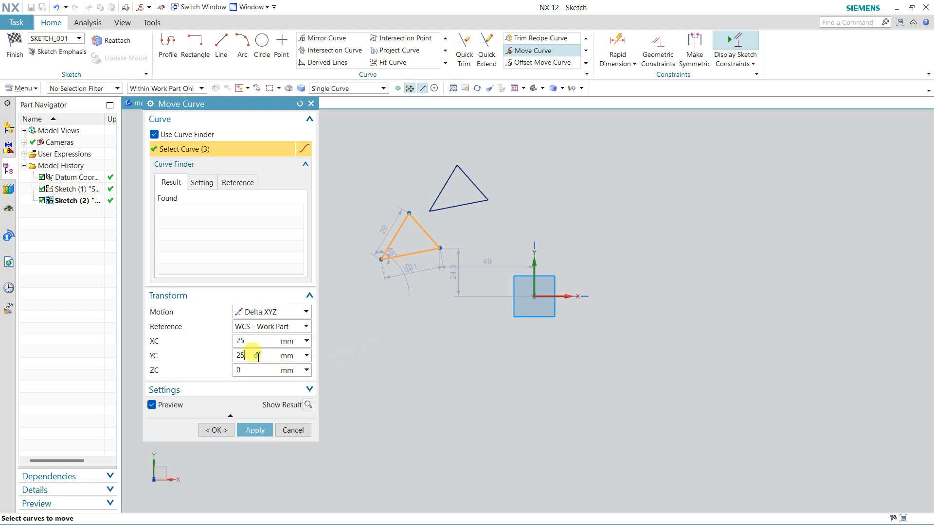
left_click(252, 342)
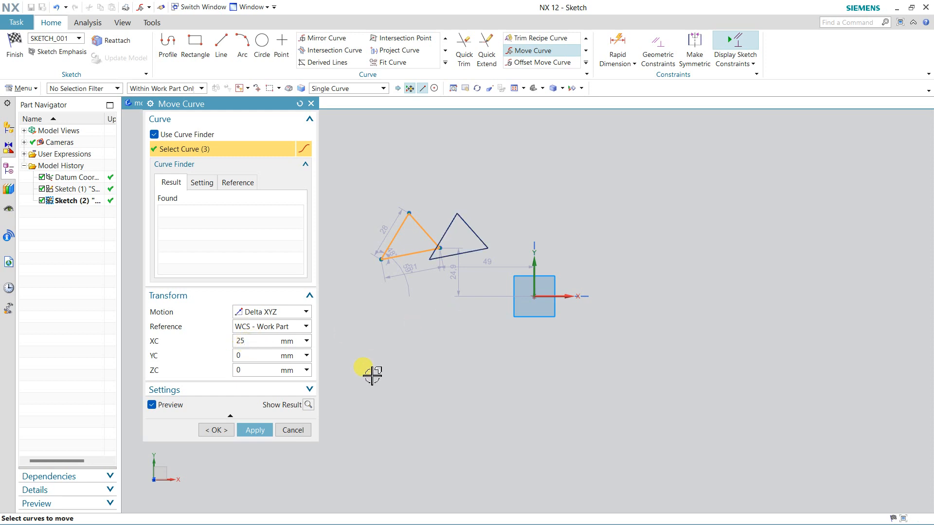
left_click(220, 431)
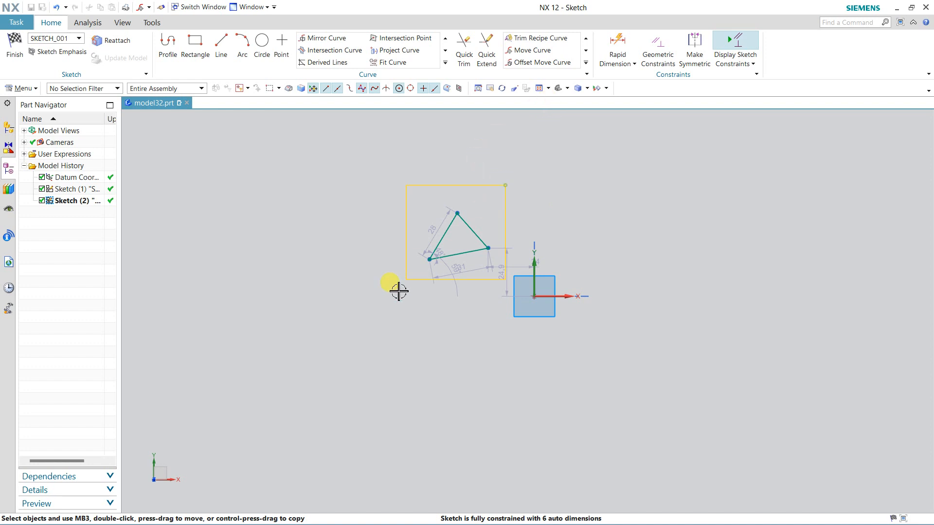
Try an outward Offset Move Curve of 7 mm on the triangle's three lines, show the full result, and cancel the command
left_click_drag(399, 291, 403, 279)
left_click(554, 63)
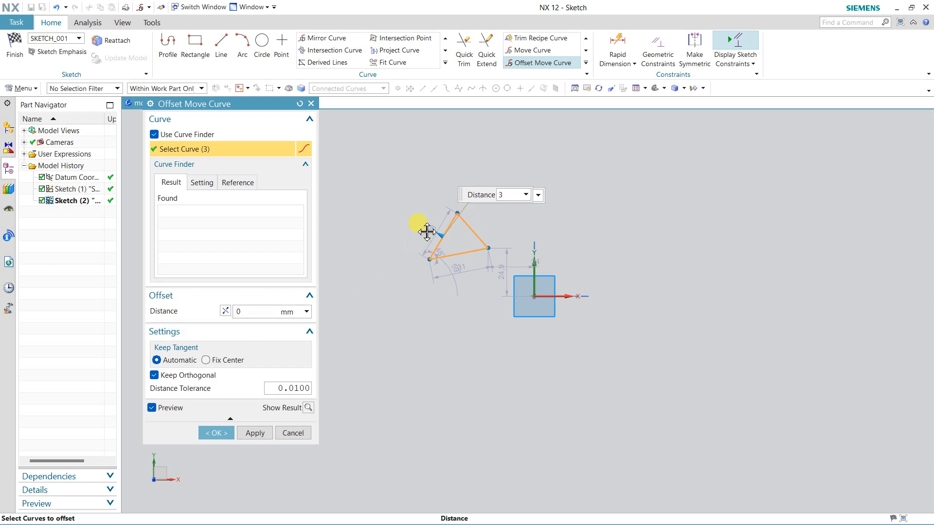
type("7")
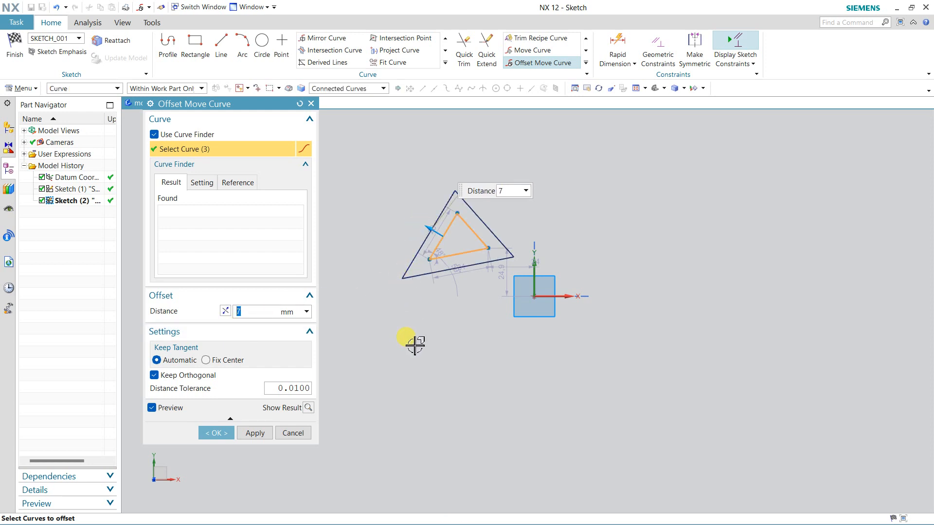
left_click(309, 408)
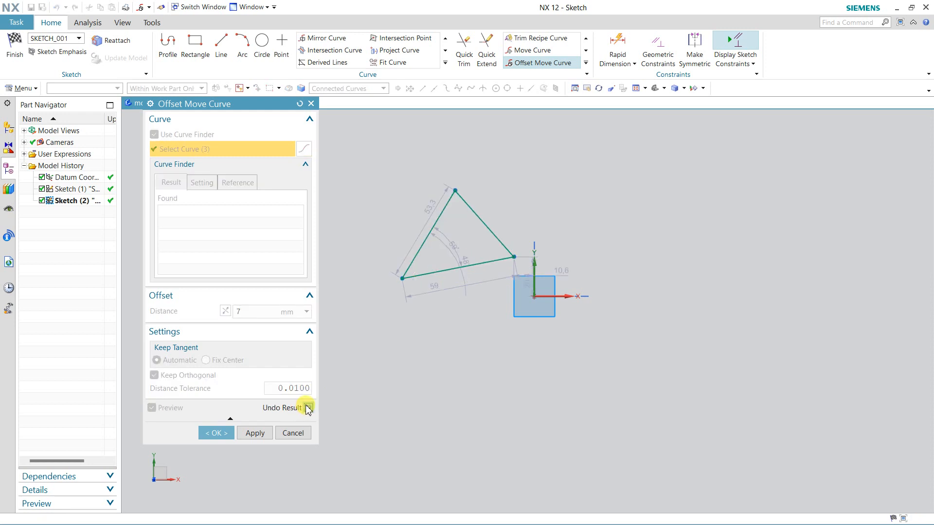
left_click(309, 408)
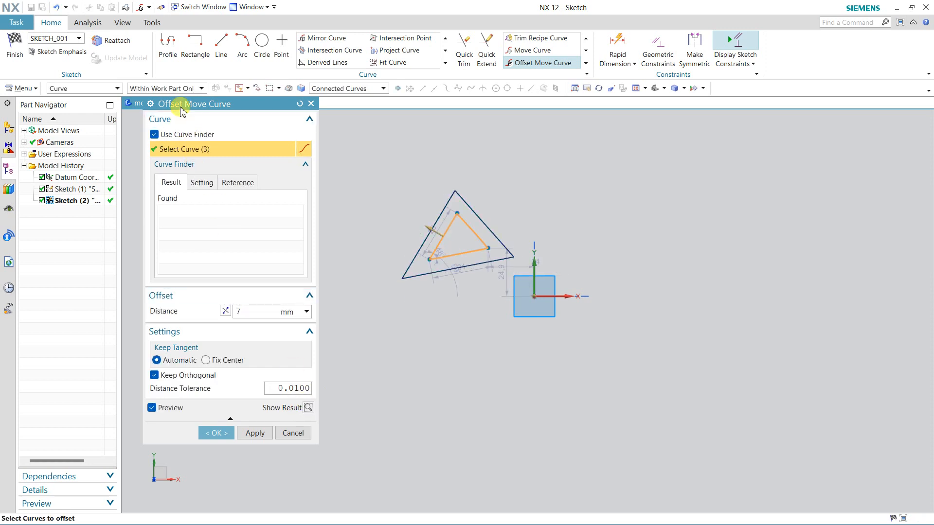
left_click_drag(185, 105, 193, 132)
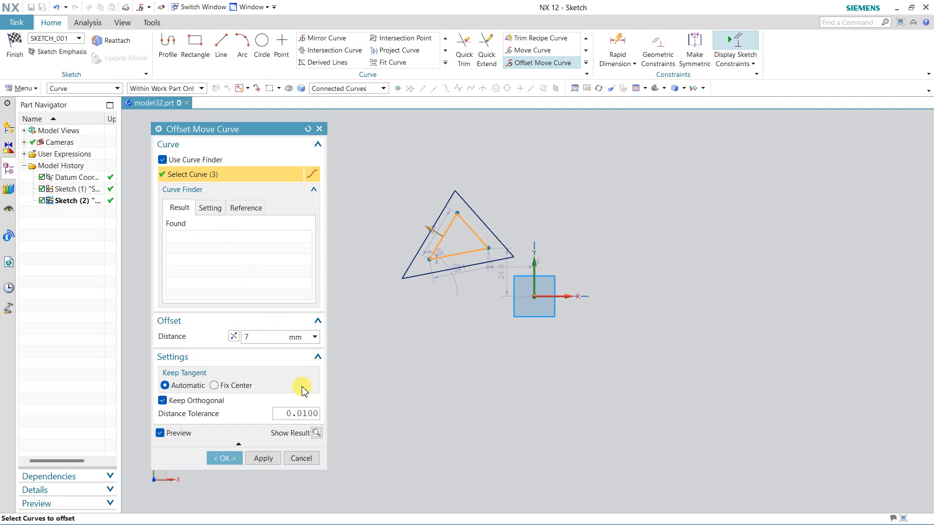
left_click(301, 458)
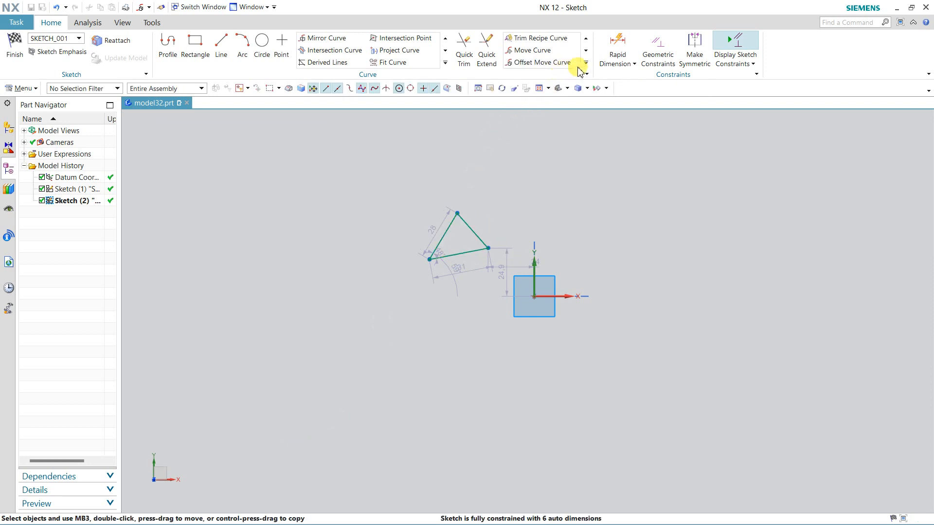
Try Scale Curve on the triangle with the Dynamic method and a scale factor of 1.4, and cancel it
left_click(586, 51)
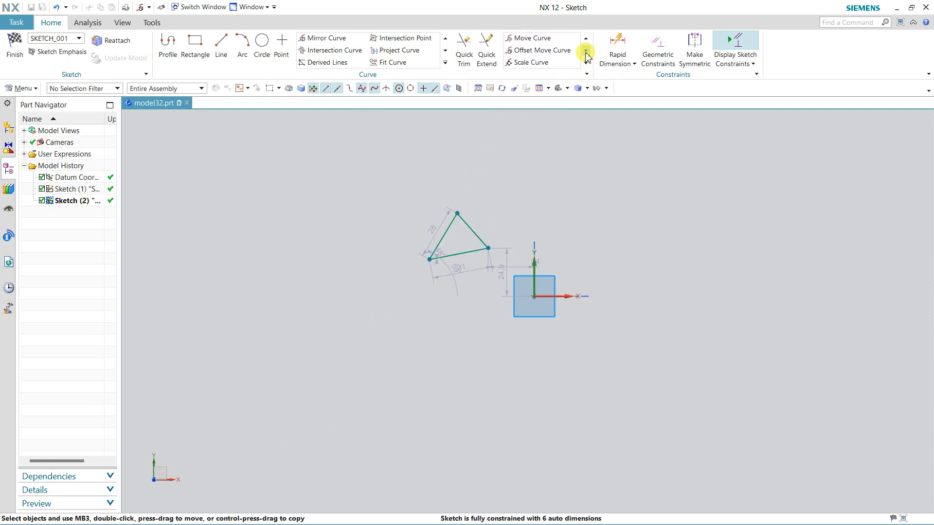
left_click(533, 62)
left_click_drag(389, 181, 496, 284)
mouse_move(461, 208)
left_mouse_down()
mouse_move(454, 194)
mouse_move(468, 191)
left_mouse_up()
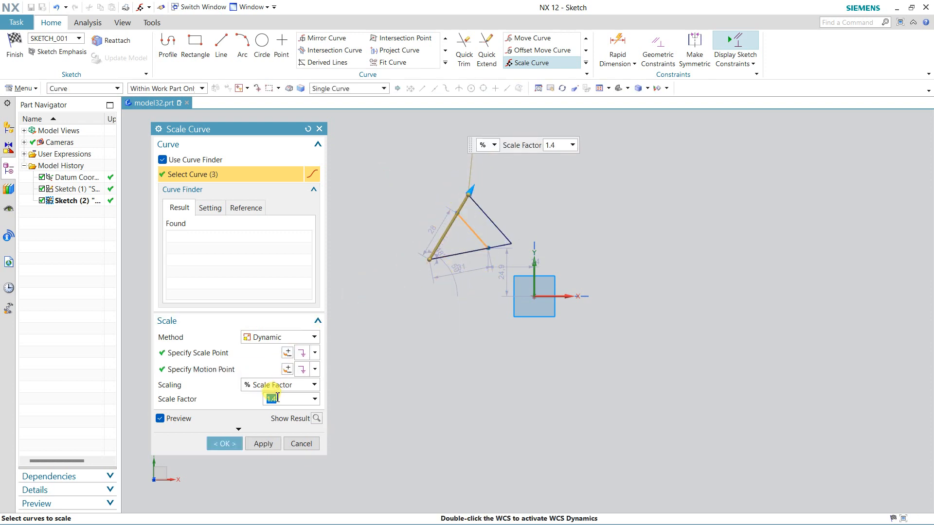
left_click(301, 444)
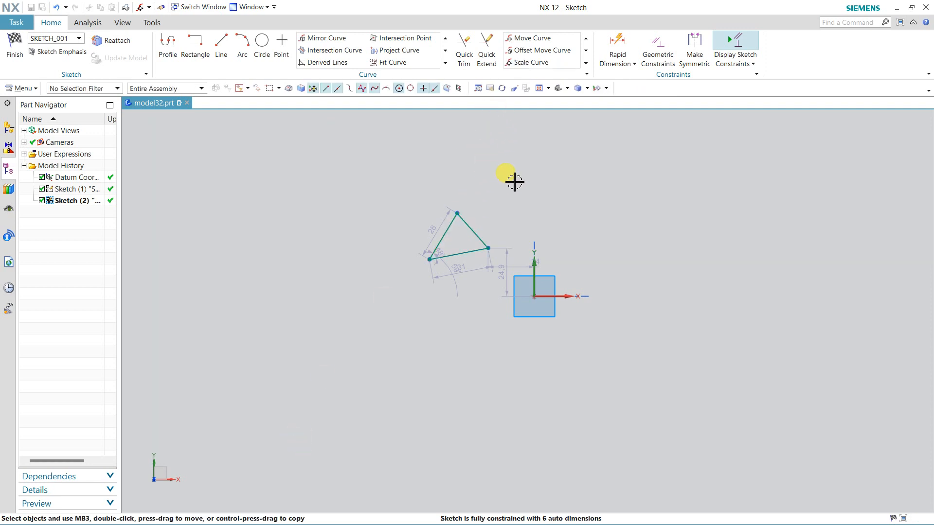
left_click_drag(369, 288, 369, 288)
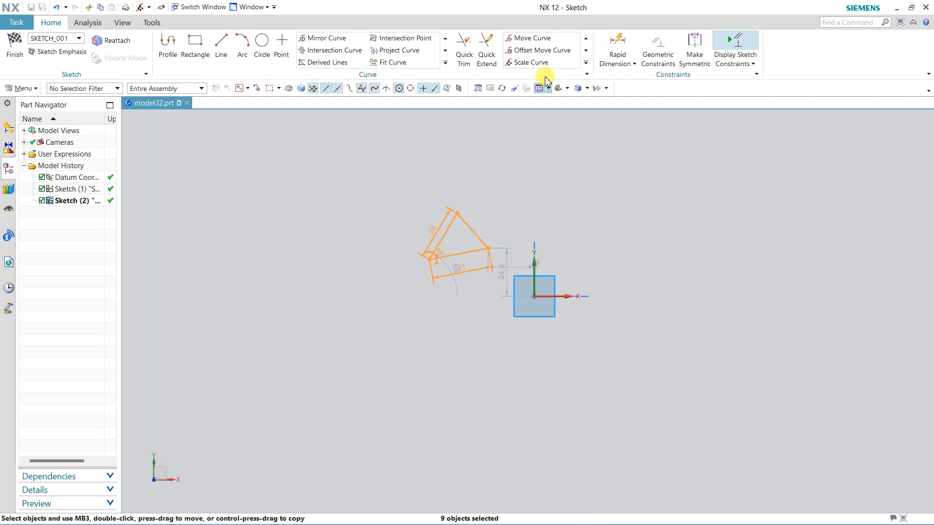
left_click(586, 52)
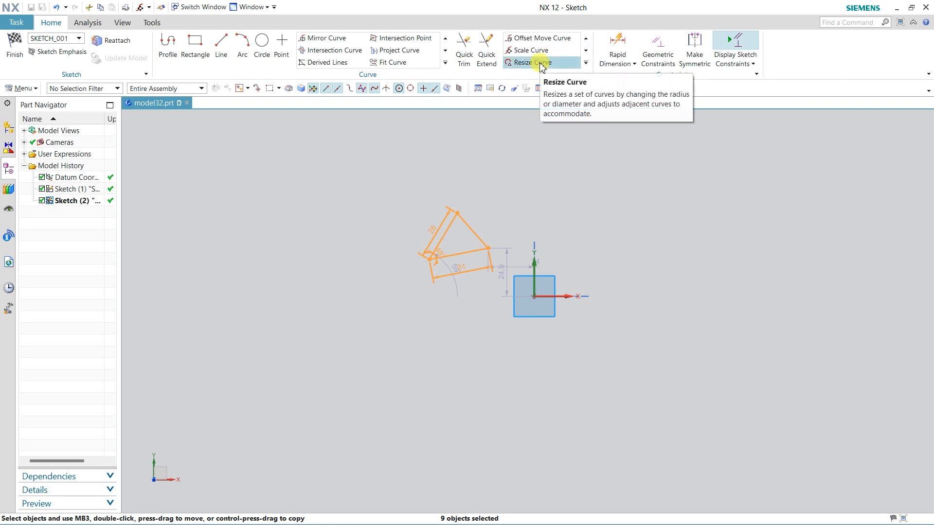
left_click(321, 214)
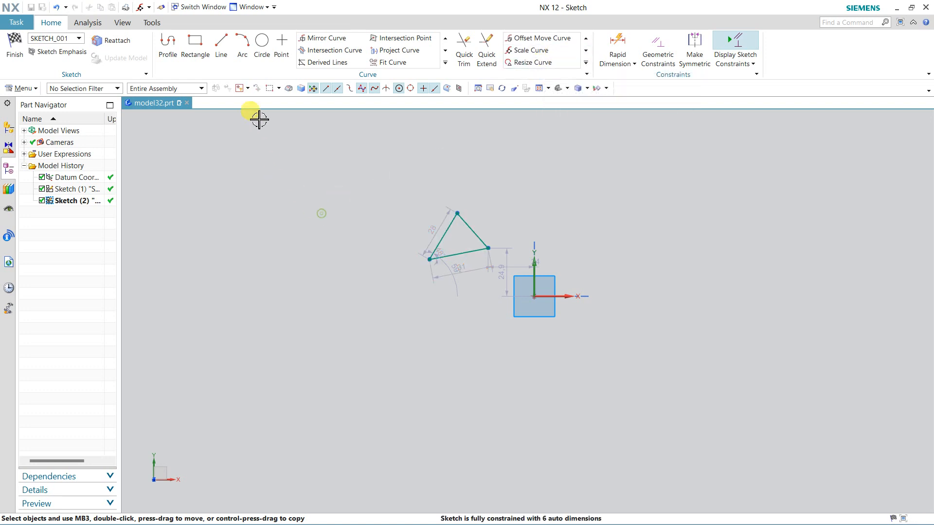
Draw a circle about 38.4 mm in diameter to the left of the triangle
left_click(262, 47)
left_click(341, 237)
left_click(346, 273)
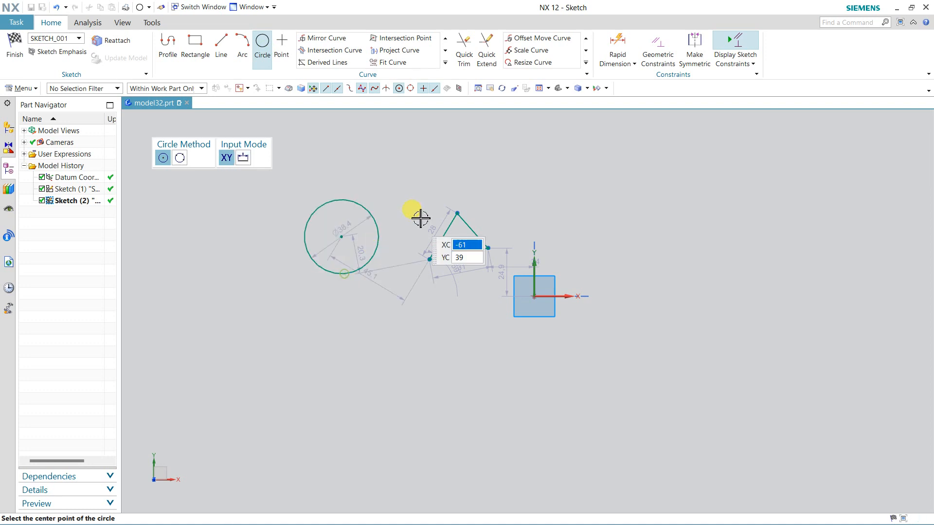
key("Escape")
Resize the circle from its center to a diameter of 20 mm with Resize Curve
left_click(532, 62)
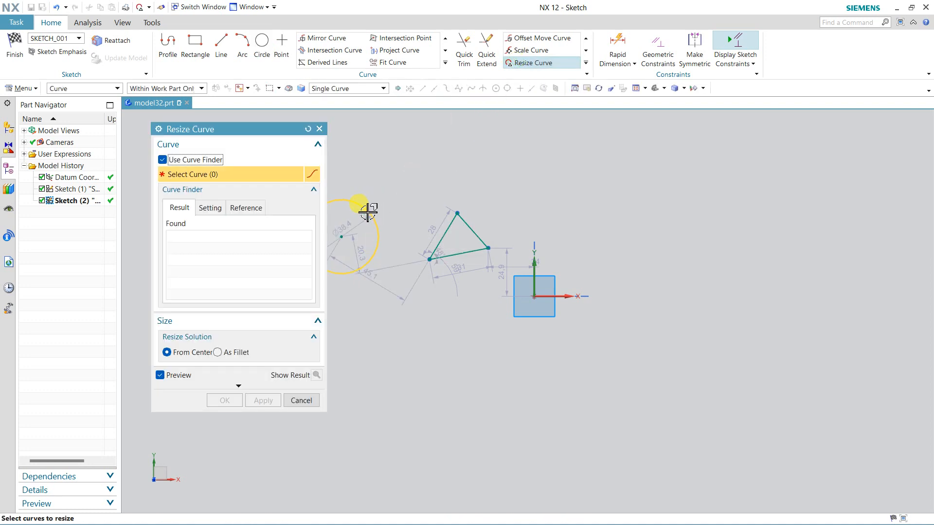
left_click(386, 202)
left_click(255, 371)
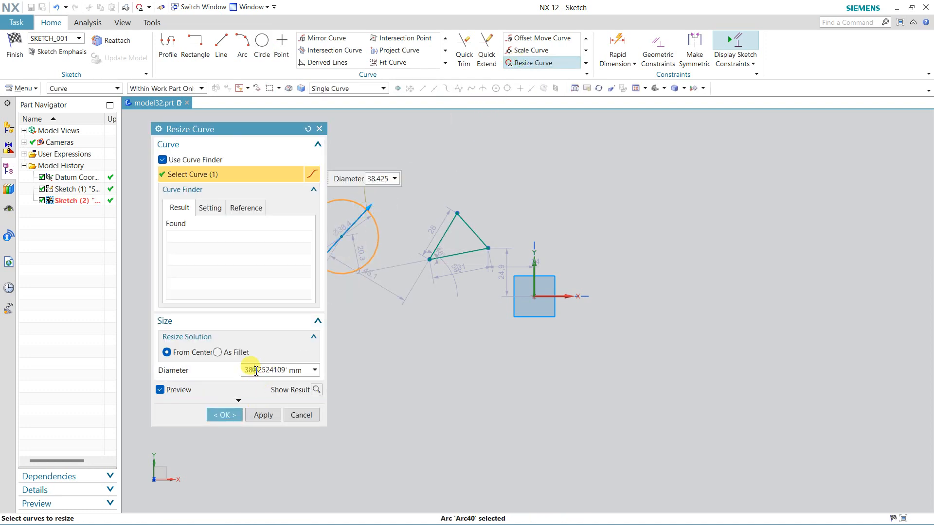
type("20")
key("Return")
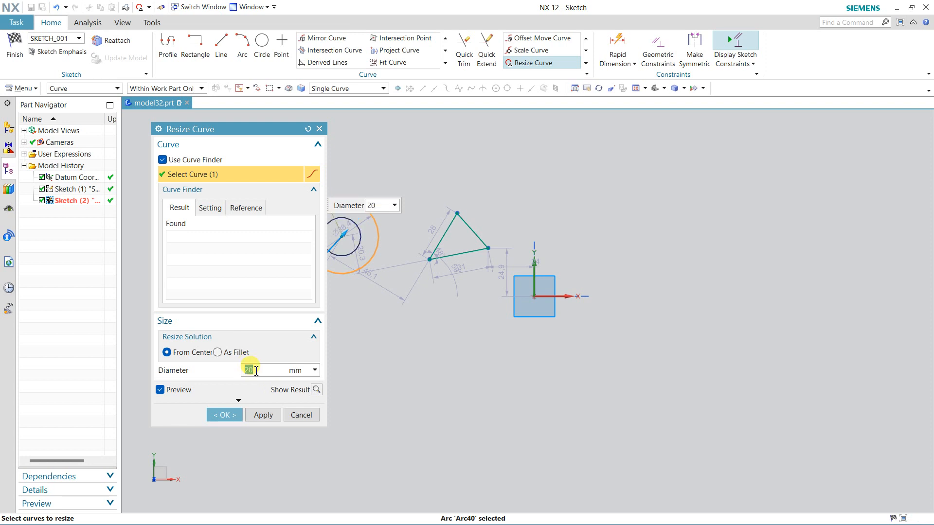
left_click(222, 415)
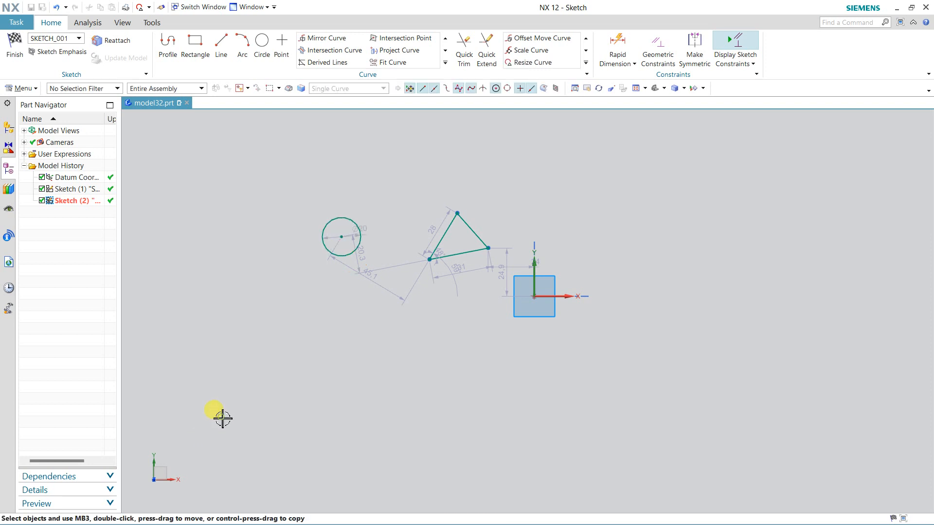
Draw a two-point rectangle about 81 mm wide and 47 mm high below the circle and the triangle
left_click(587, 65)
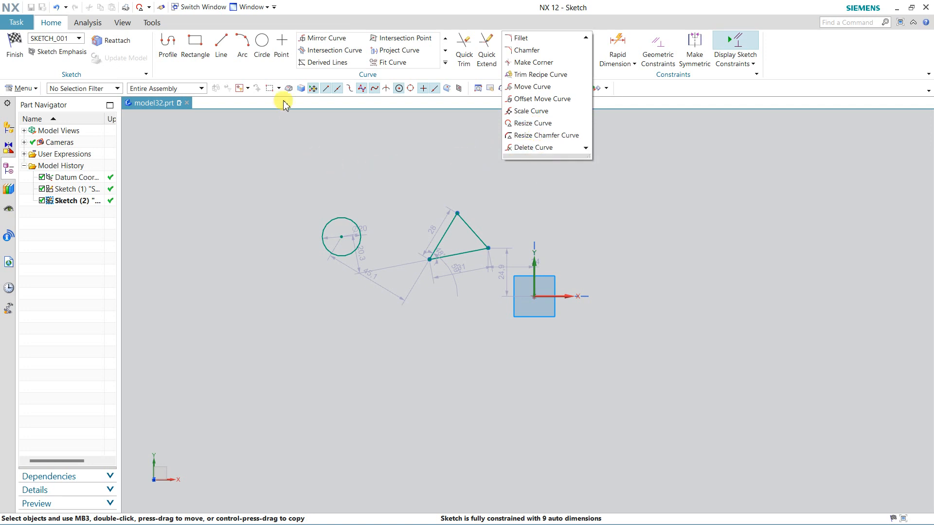
left_click(195, 46)
left_click(271, 314)
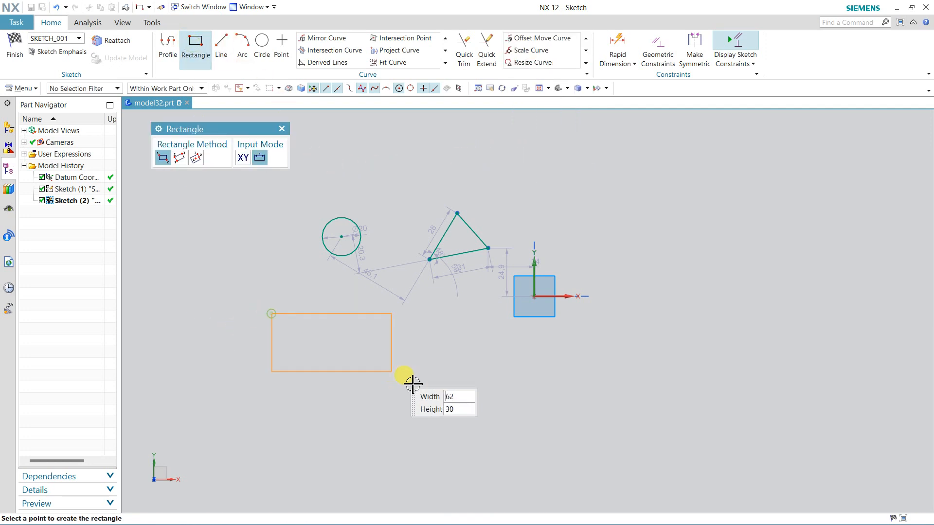
left_click(428, 404)
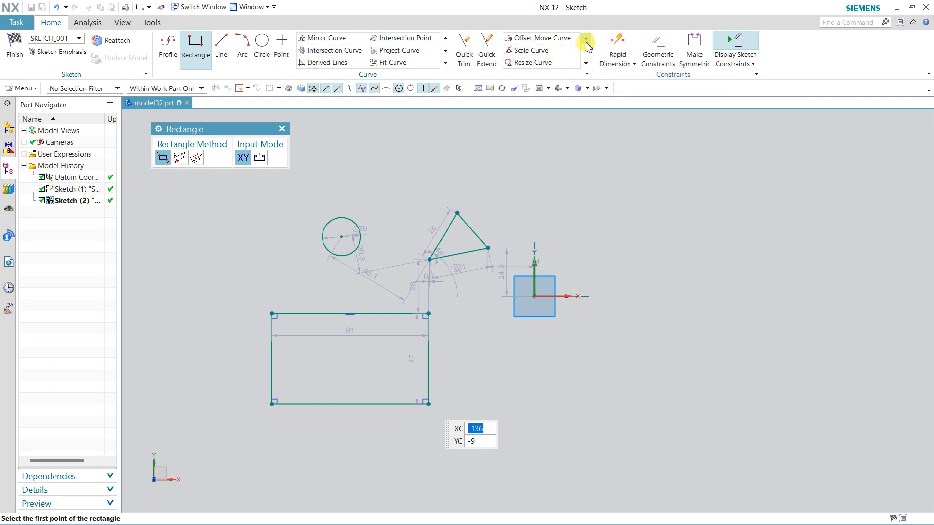
Fillet the rectangle's upper-left corner with a radius of about 18.5 mm, trimming the input lines
scroll(587, 47, "down", 3)
left_click(519, 38)
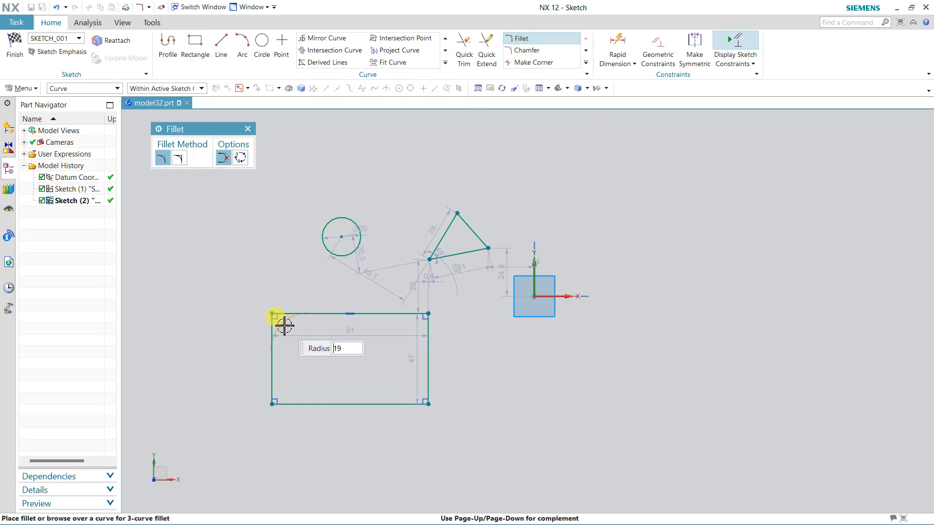
left_click(284, 326)
Chamfer the rectangle's upper-right corner by about 13 mm at 45° and close the Chamfer command
left_click(527, 51)
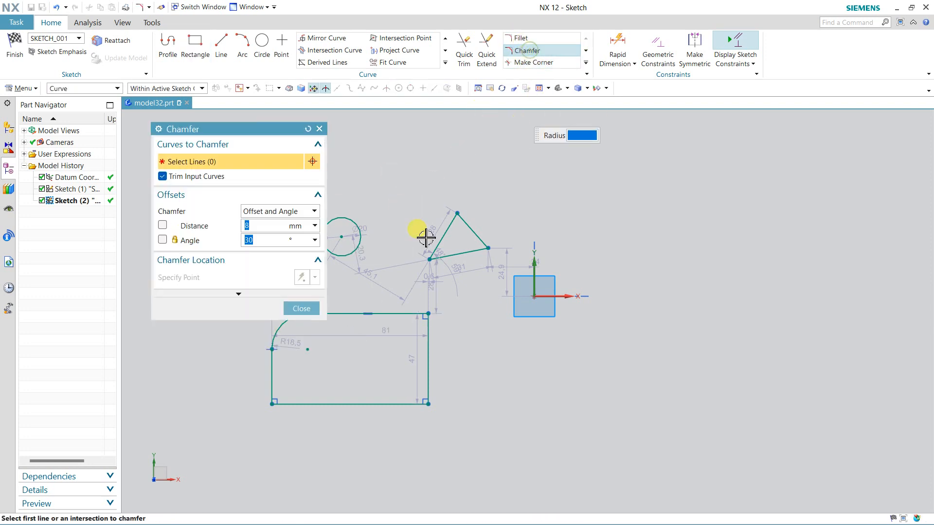
left_click(427, 316)
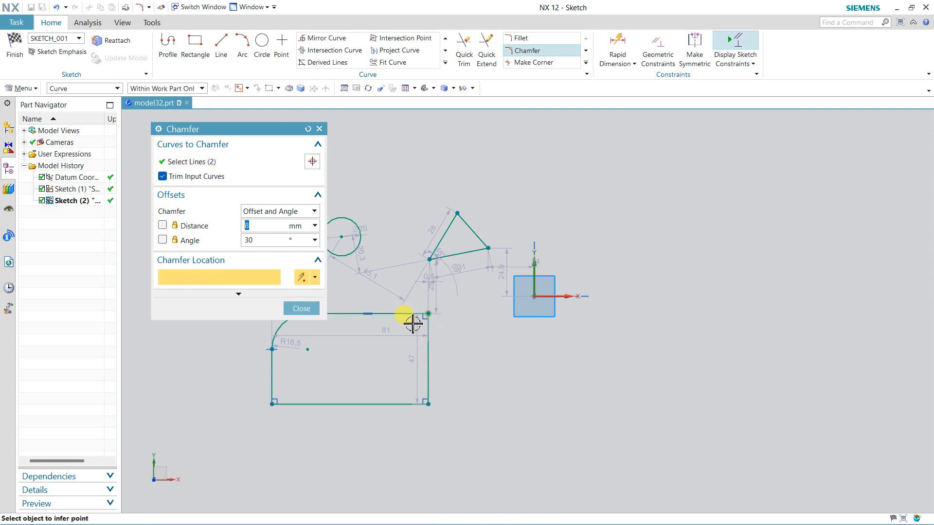
left_click(376, 289)
left_click(298, 309)
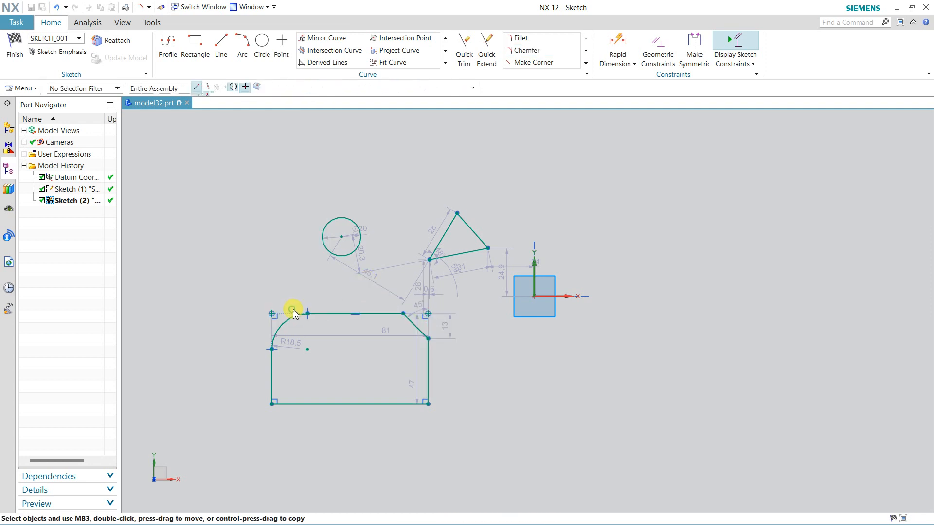
Resize the rectangle's fillet arc to a diameter of 20 mm with Resize Curve, using the From Center solution
left_click(586, 65)
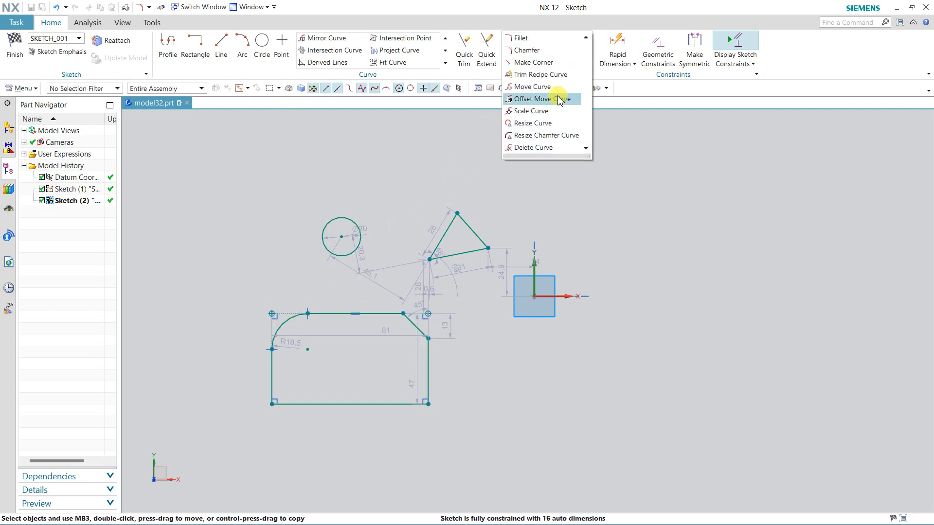
left_click(530, 124)
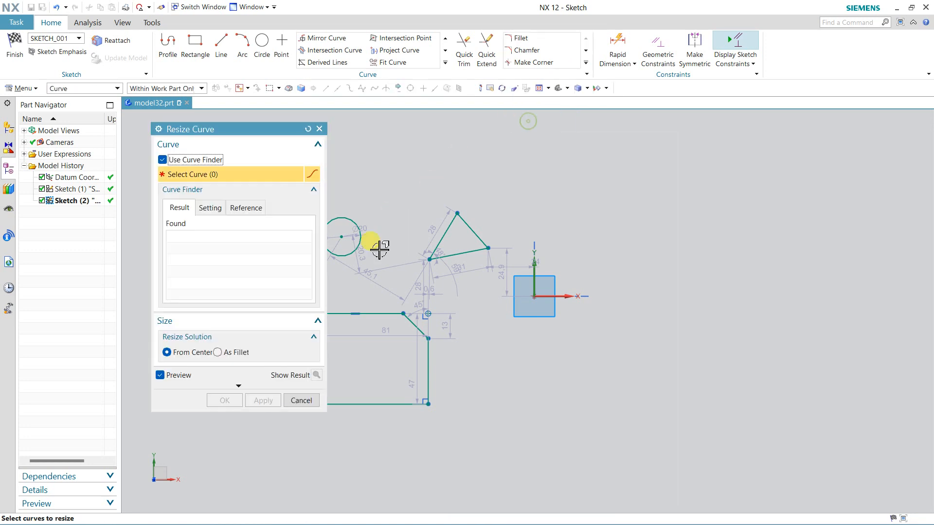
scroll(382, 246, "down", 3)
scroll(335, 311, "up", 1)
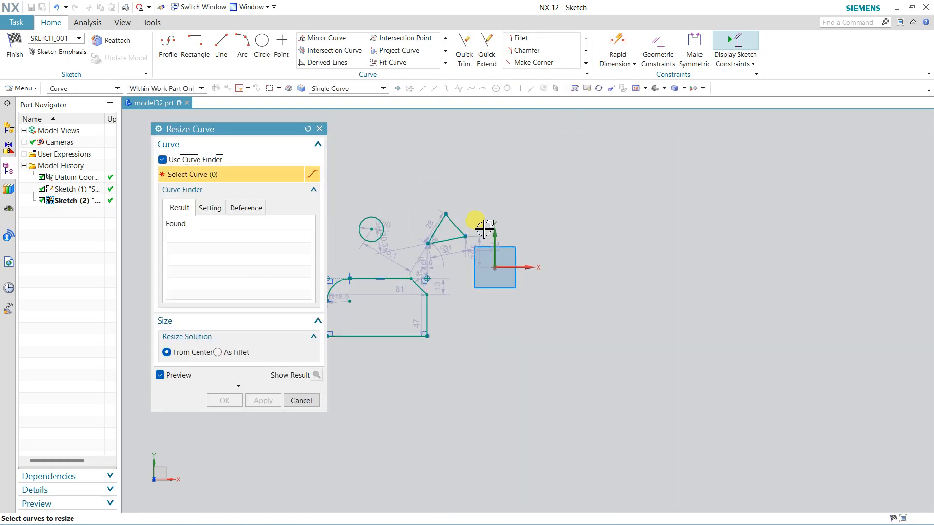
mouse_move(509, 238)
middle_mouse_down("shift")
mouse_move(515, 251)
mouse_move(591, 248)
middle_mouse_up("shift")
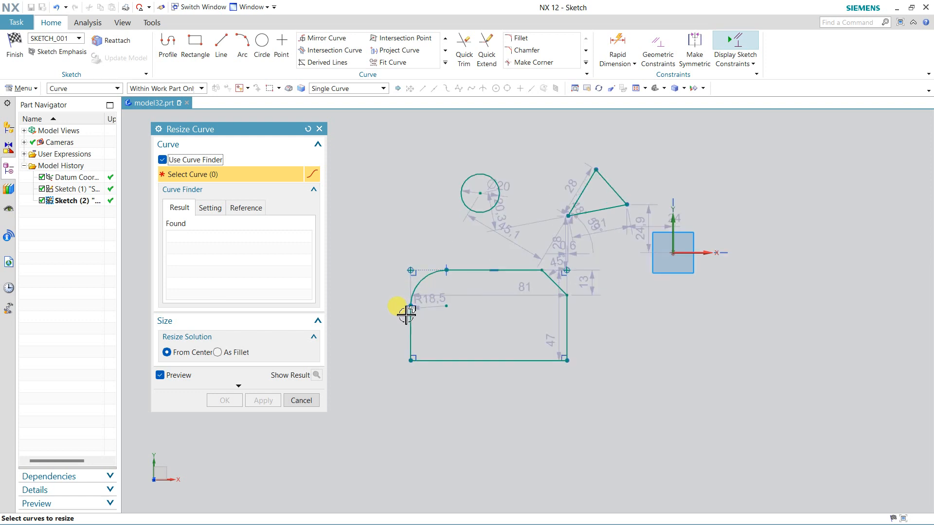
scroll(406, 312, "up", 5)
left_click(432, 236)
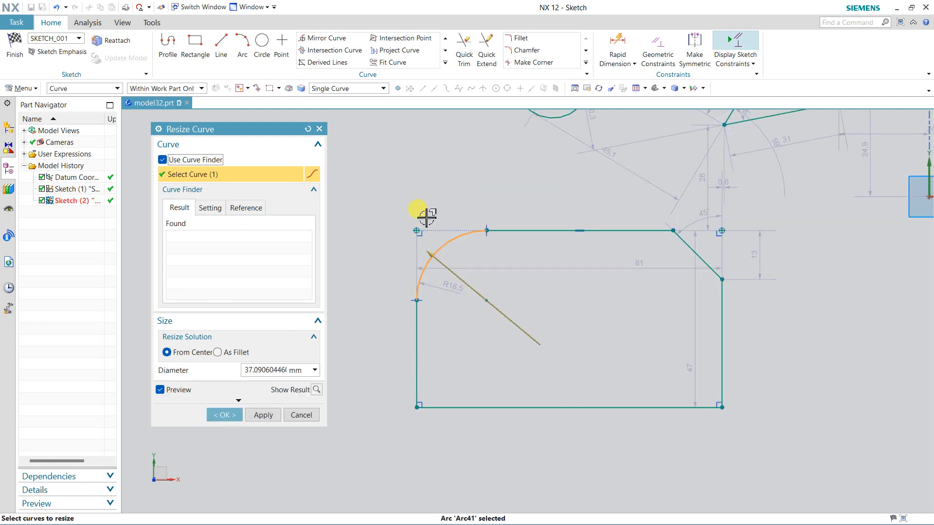
mouse_move(433, 253)
left_mouse_down()
mouse_move(418, 238)
mouse_move(444, 258)
left_mouse_up()
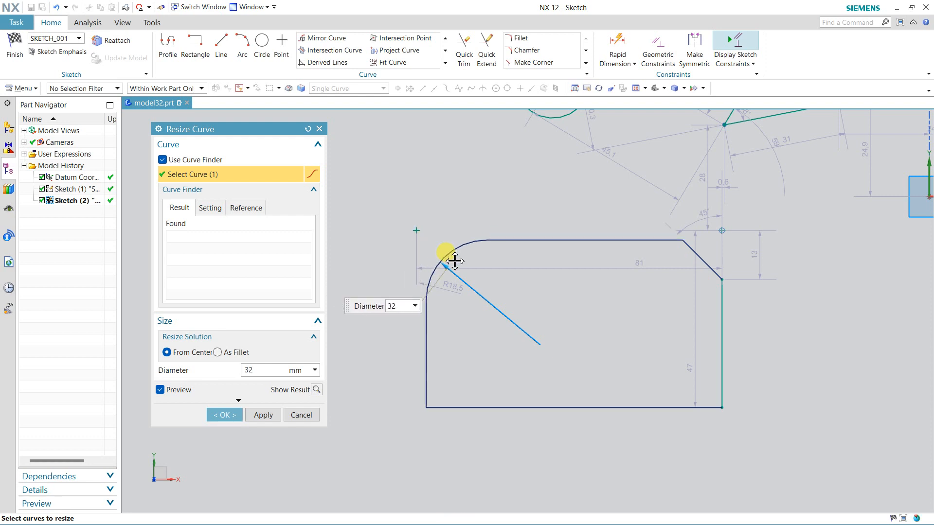
left_click(268, 371)
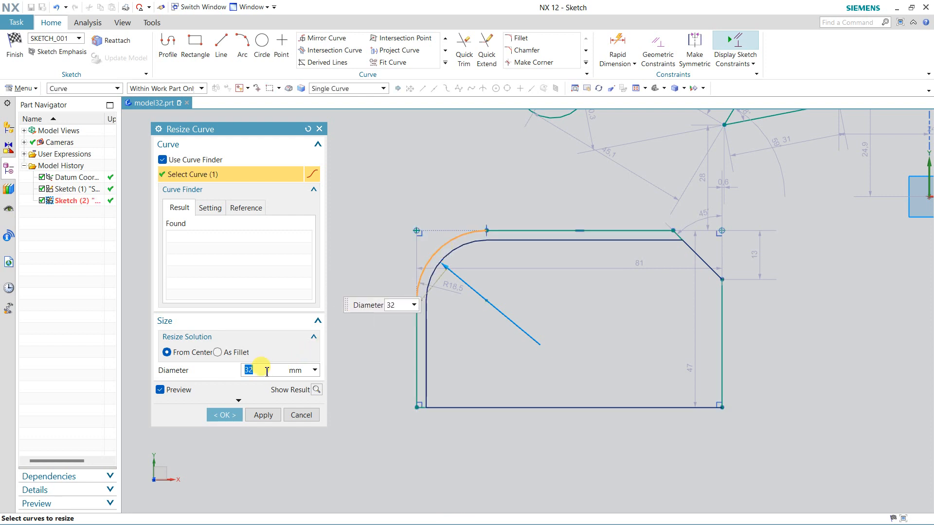
type("20")
key("Return")
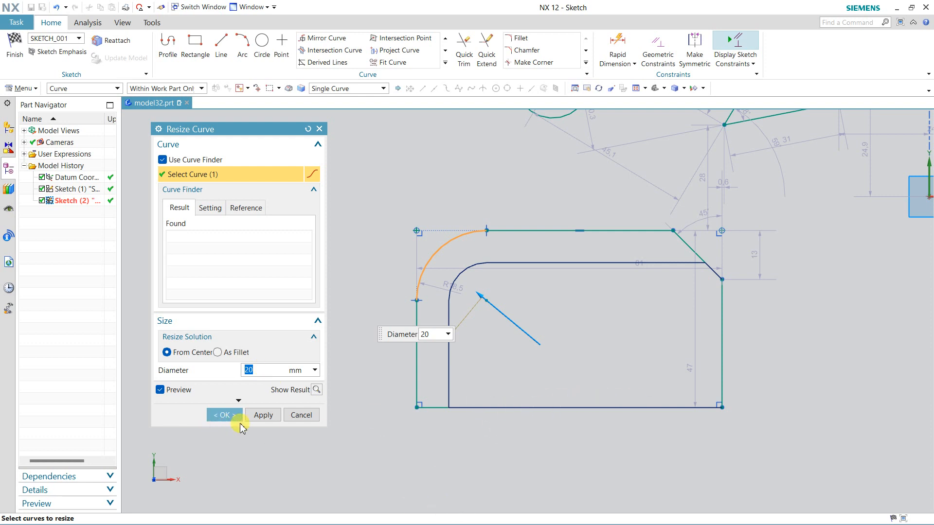
left_click(225, 416)
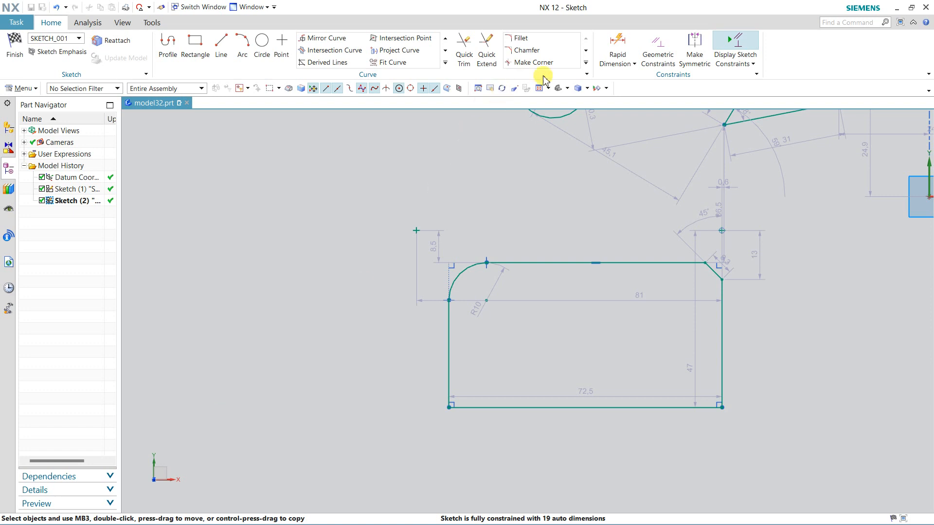
Set the offset distance of the rectangle's chamfer to 14 mm with Resize Chamfer Curve
left_click(586, 62)
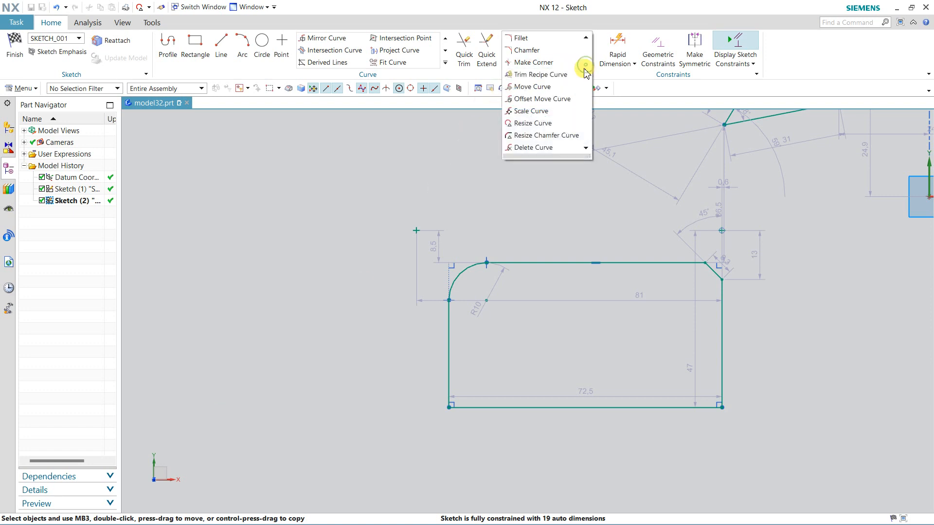
left_click(545, 136)
left_click(715, 271)
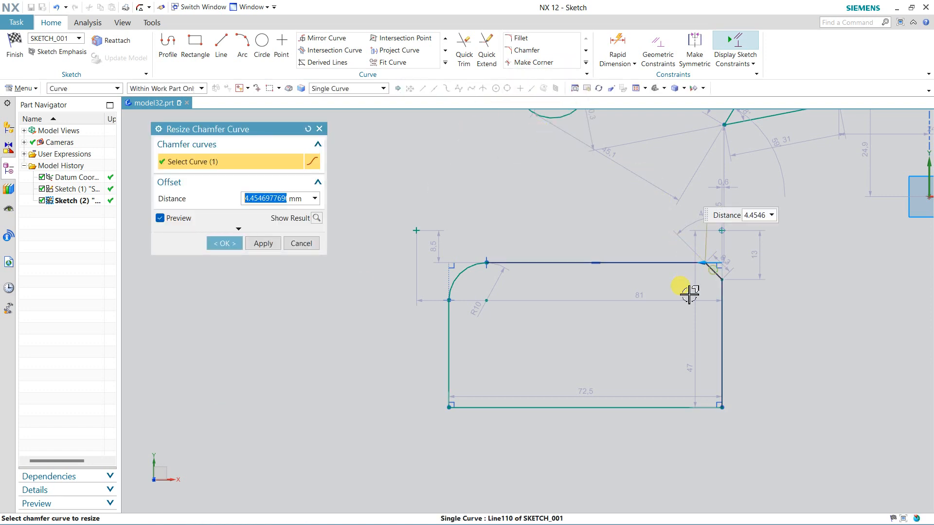
left_click_drag(705, 263, 667, 263)
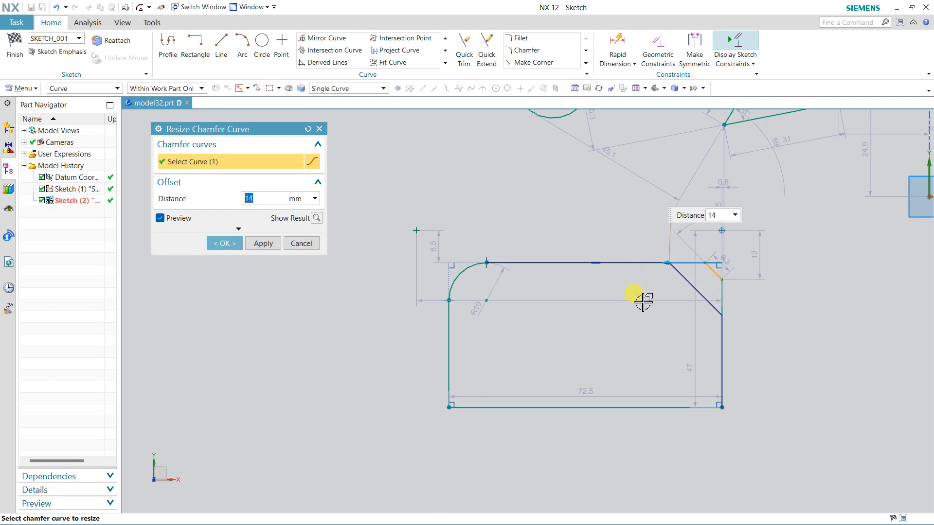
left_click(224, 243)
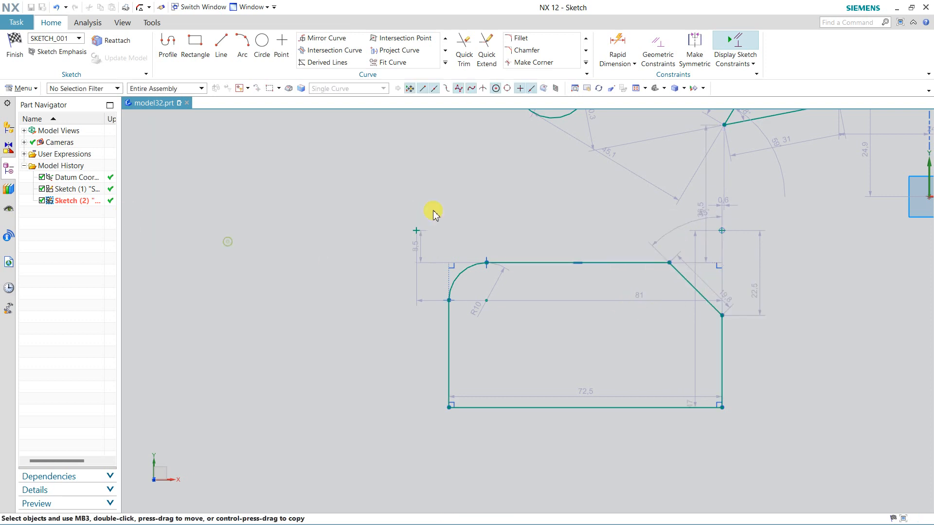
Remove the rectangle's fillet arc and its chamfer line with Delete Curve, restoring both square corners
left_click(585, 68)
left_click(538, 146)
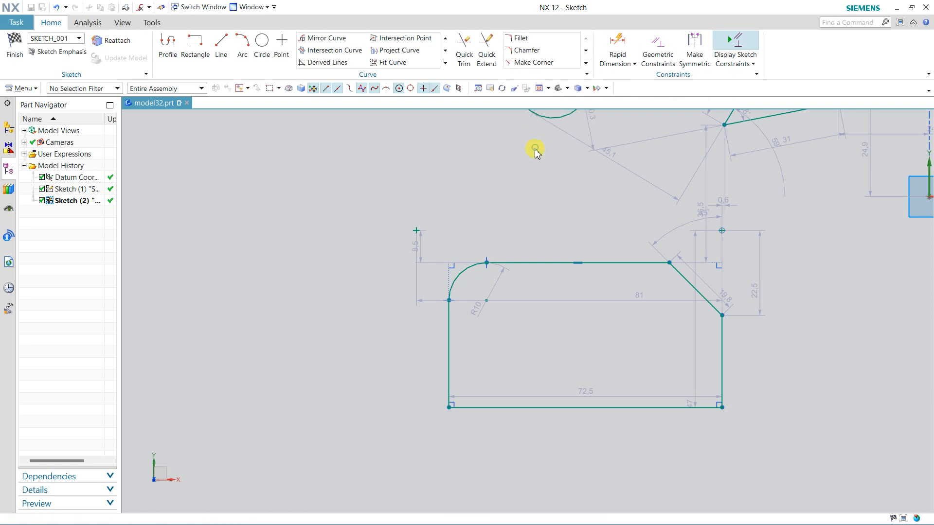
left_click(462, 271)
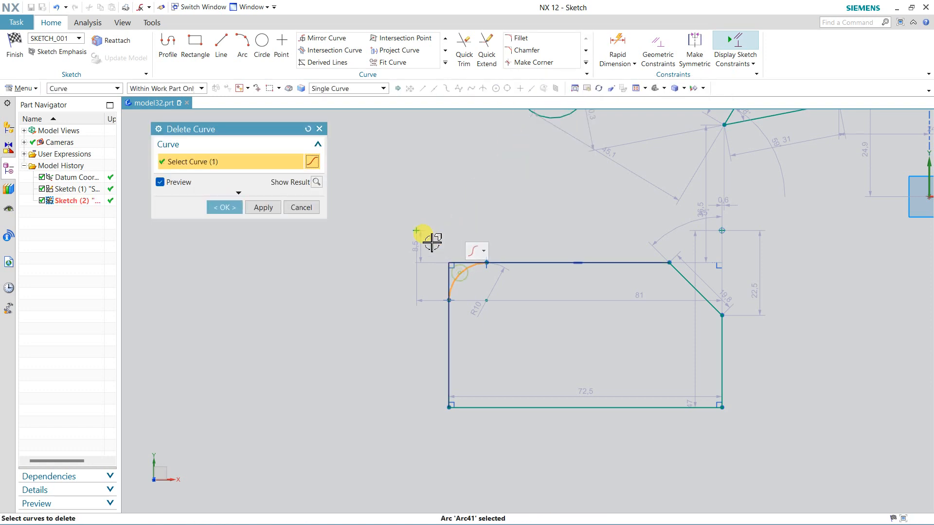
left_click(258, 210)
left_click(701, 292)
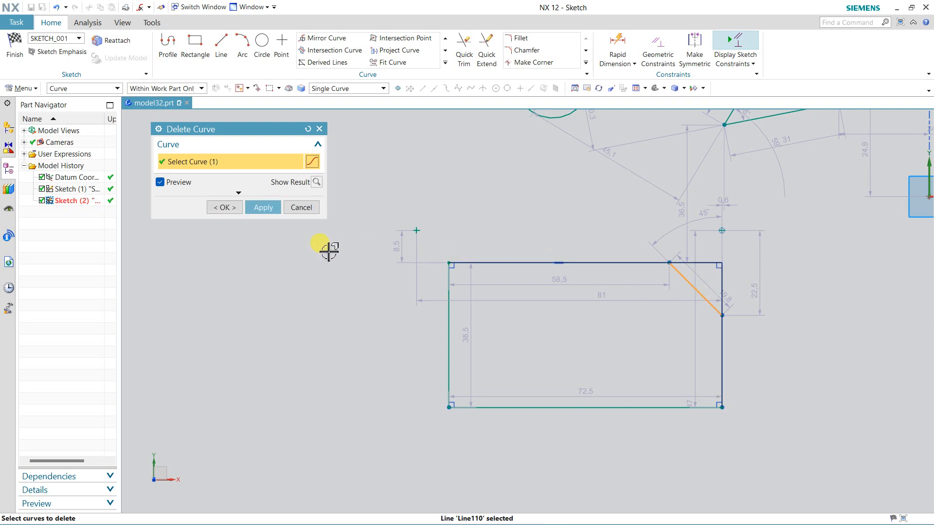
left_click(263, 207)
left_click(300, 208)
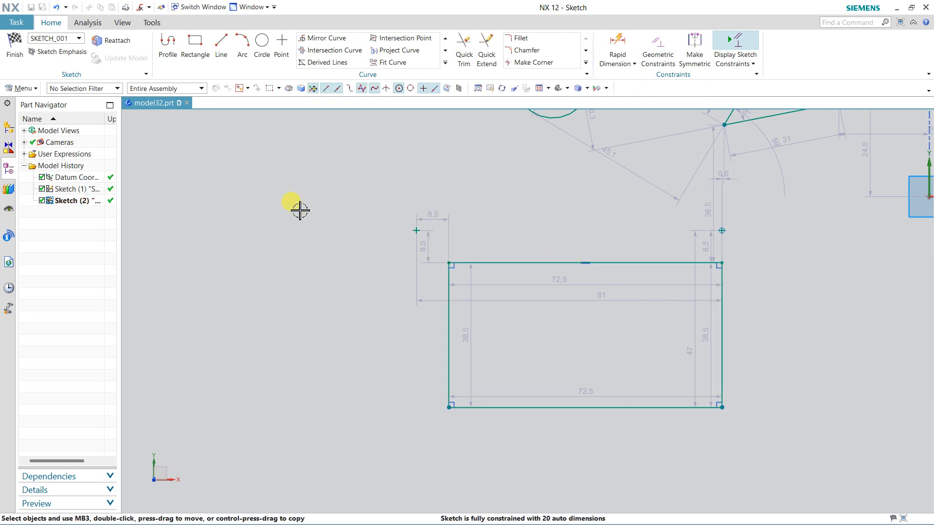
left_click(586, 74)
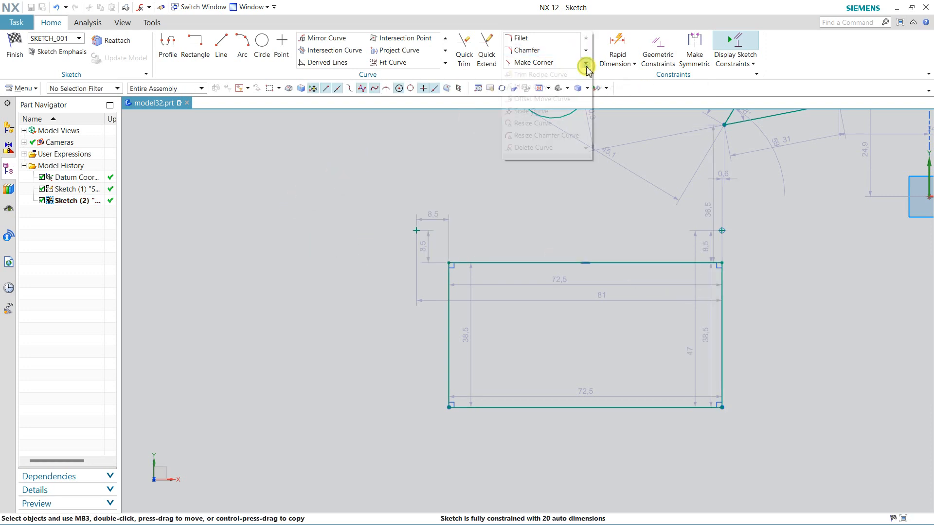
left_click(560, 181)
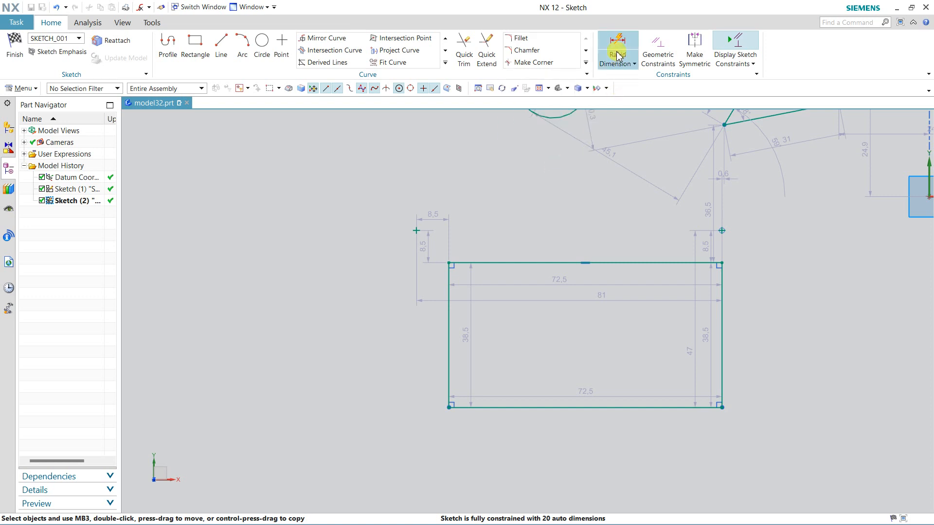